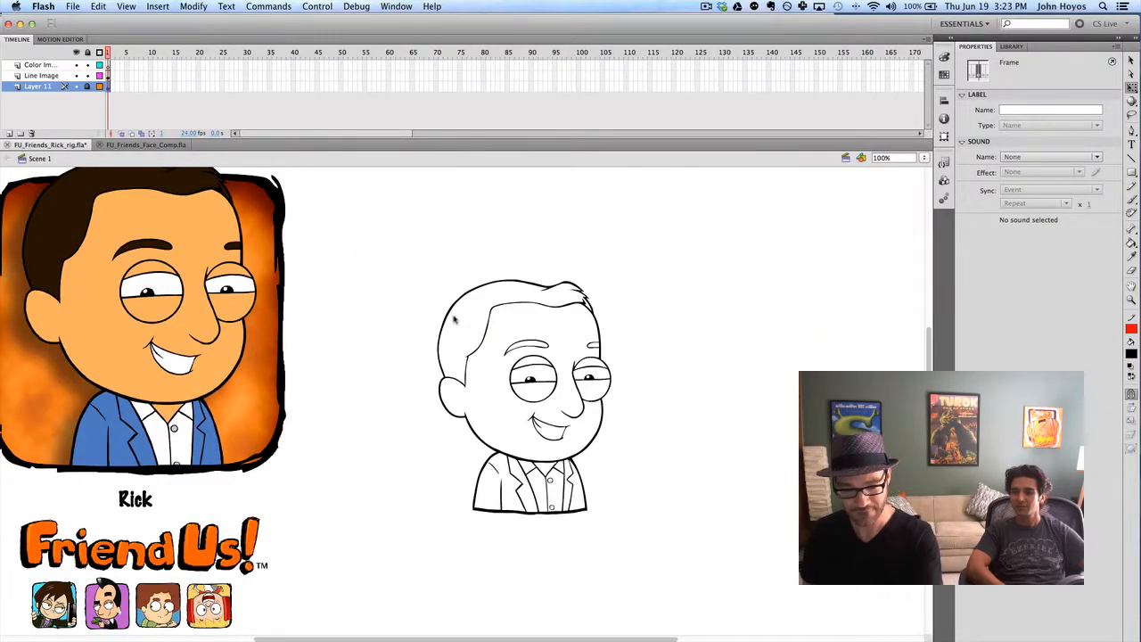
Ungroup the black-and-white line drawing of the character into its separate drawing objects
{"action": "left_click", "coordinate": [448, 326]}
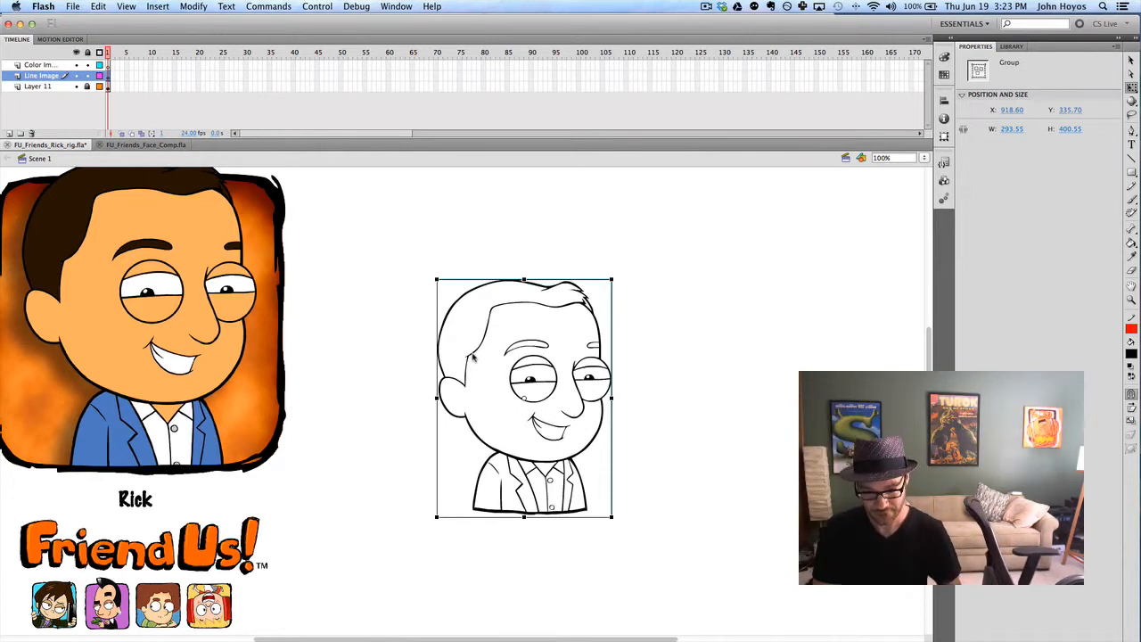
{"action": "key", "text": "super+shift+g"}
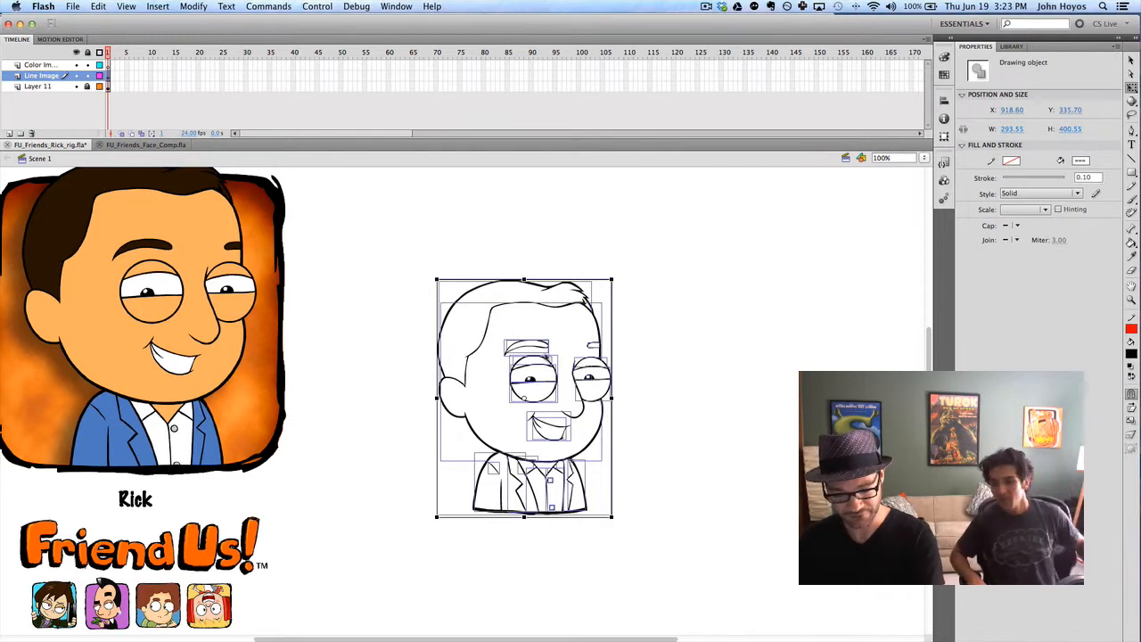
{"action": "left_click", "coordinate": [405, 270]}
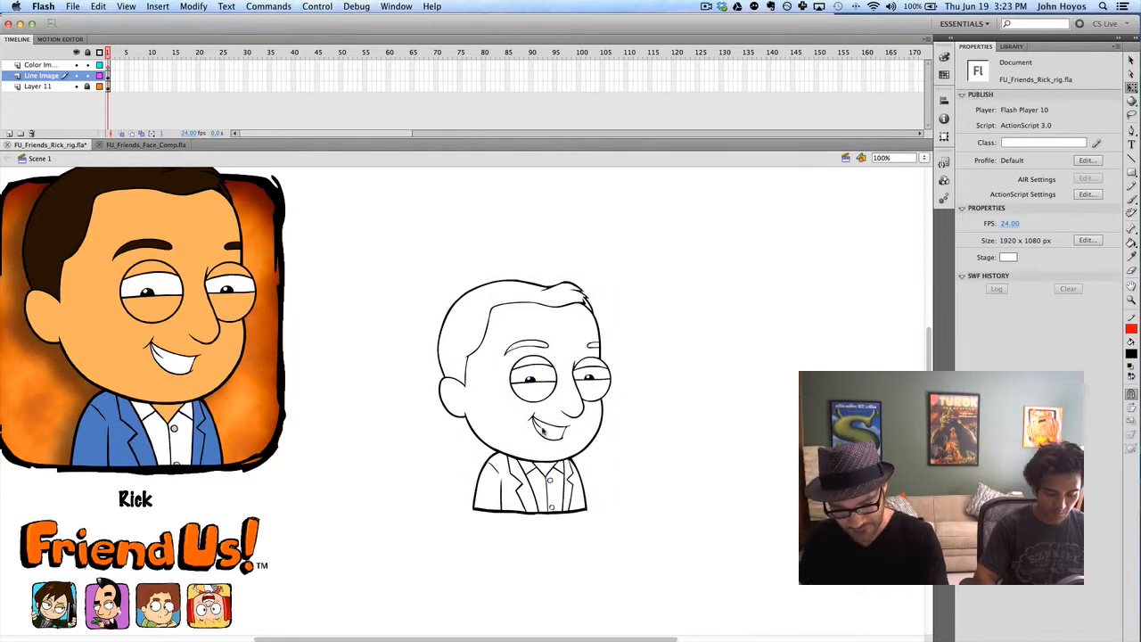
{"action": "left_click", "coordinate": [533, 425]}
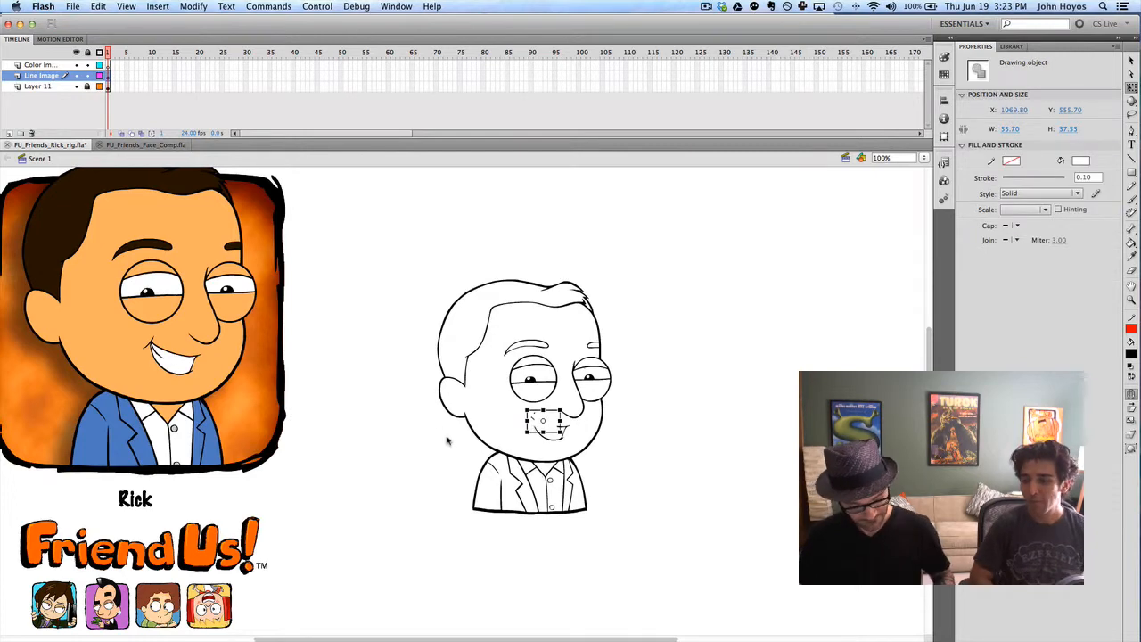
{"action": "key", "text": "super+z"}
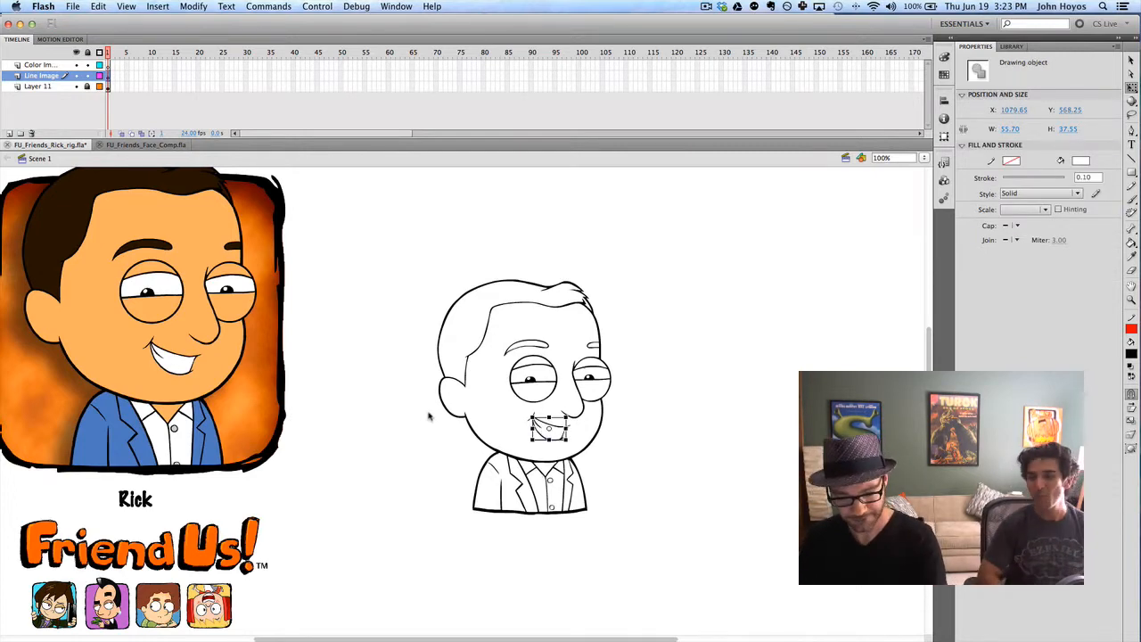
{"action": "left_click", "coordinate": [431, 431]}
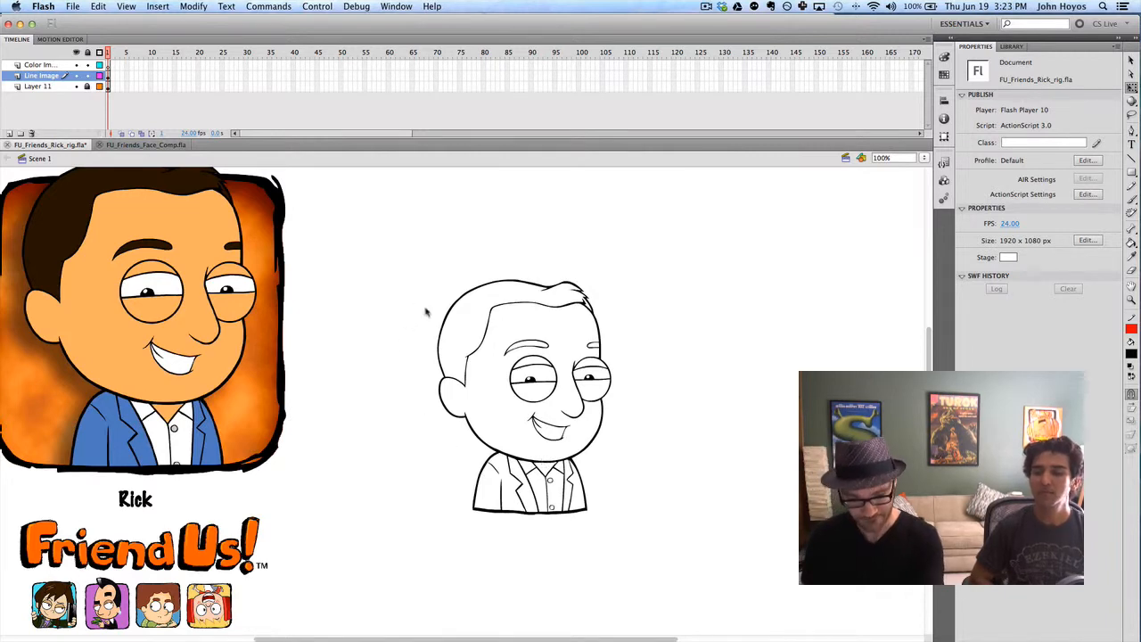
Open the line drawing object, lasso the head linework, break it apart into a shape and return to Scene 1
{"action": "double_click", "coordinate": [443, 355]}
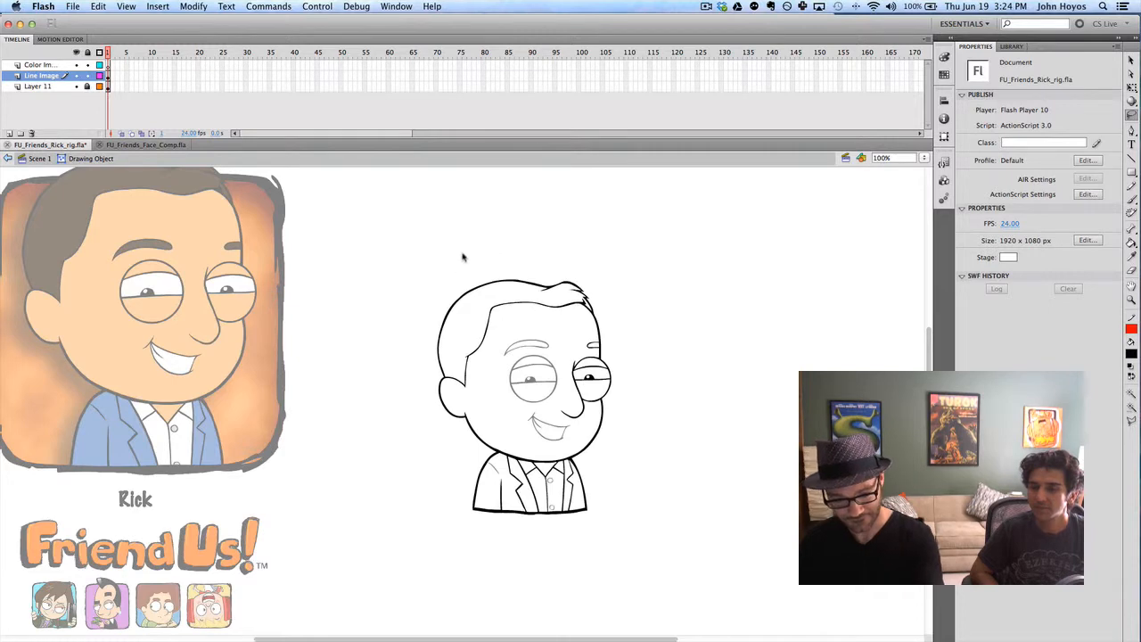
{"action": "mouse_move", "coordinate": [481, 262]}
{"action": "left_mouse_down"}
{"action": "mouse_move", "coordinate": [404, 319]}
{"action": "mouse_move", "coordinate": [442, 429]}
{"action": "mouse_move", "coordinate": [487, 456]}
{"action": "left_mouse_up"}
{"action": "key", "text": "super+z"}
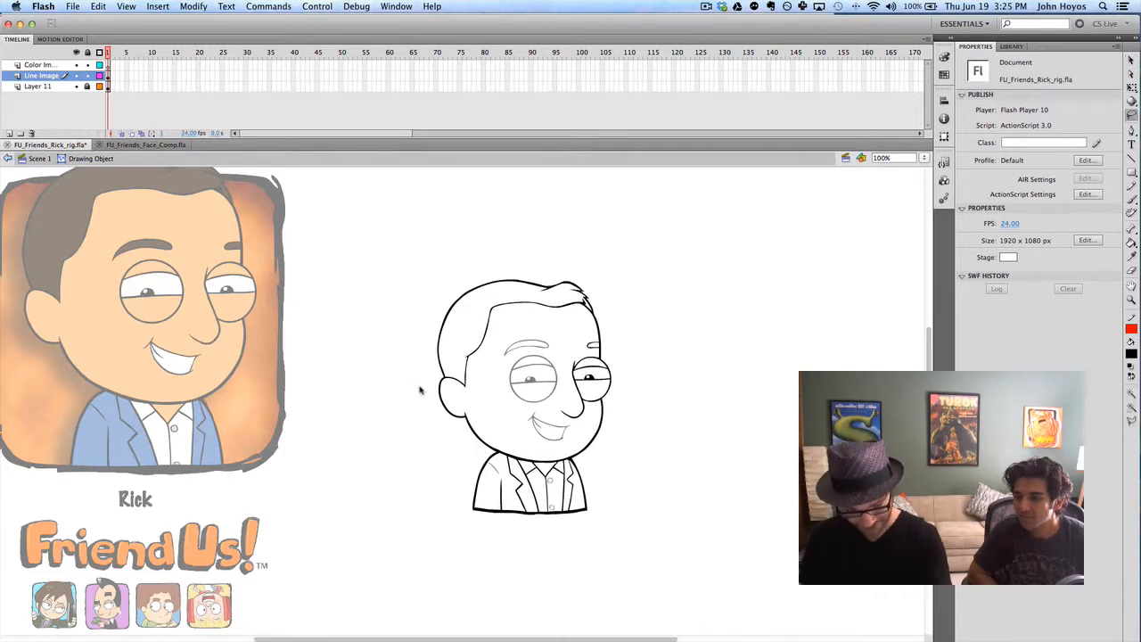
{"action": "mouse_move", "coordinate": [496, 262]}
{"action": "left_mouse_down"}
{"action": "mouse_move", "coordinate": [453, 279]}
{"action": "mouse_move", "coordinate": [420, 325]}
{"action": "mouse_move", "coordinate": [429, 407]}
{"action": "mouse_move", "coordinate": [504, 460]}
{"action": "mouse_move", "coordinate": [562, 467]}
{"action": "mouse_move", "coordinate": [615, 435]}
{"action": "mouse_move", "coordinate": [567, 248]}
{"action": "left_mouse_up"}
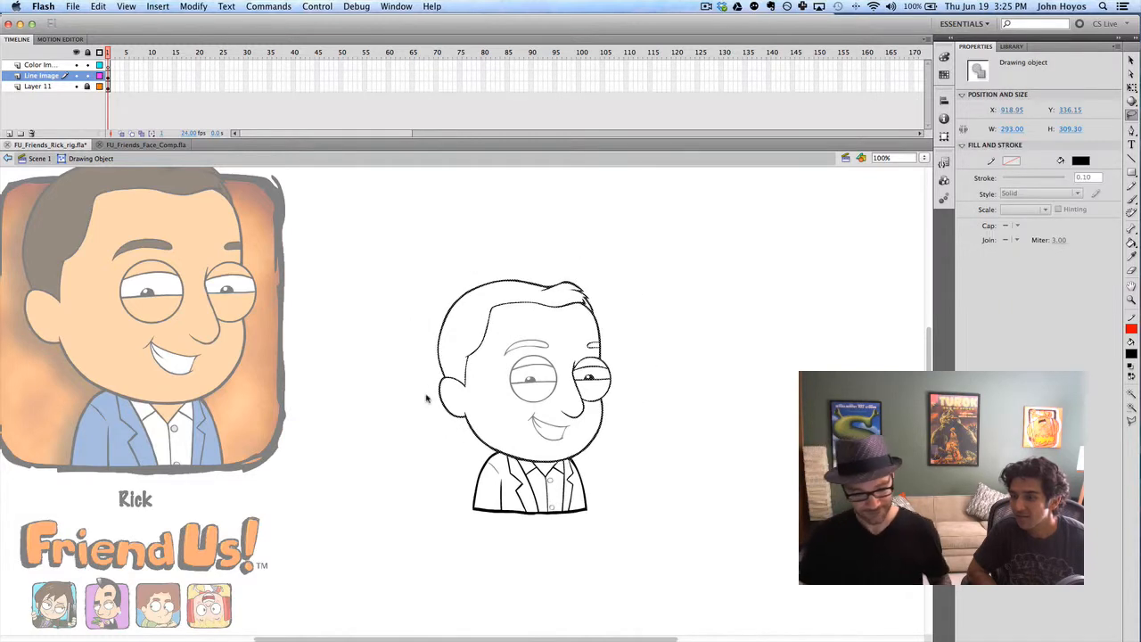
{"action": "key", "text": "super+b"}
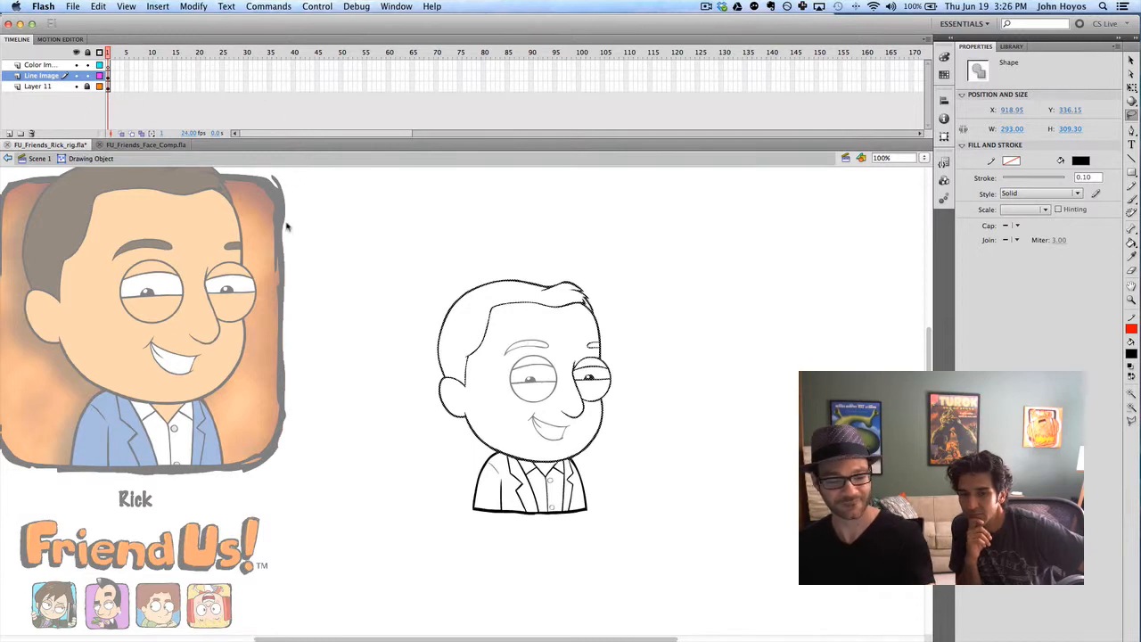
{"action": "left_click", "coordinate": [42, 160]}
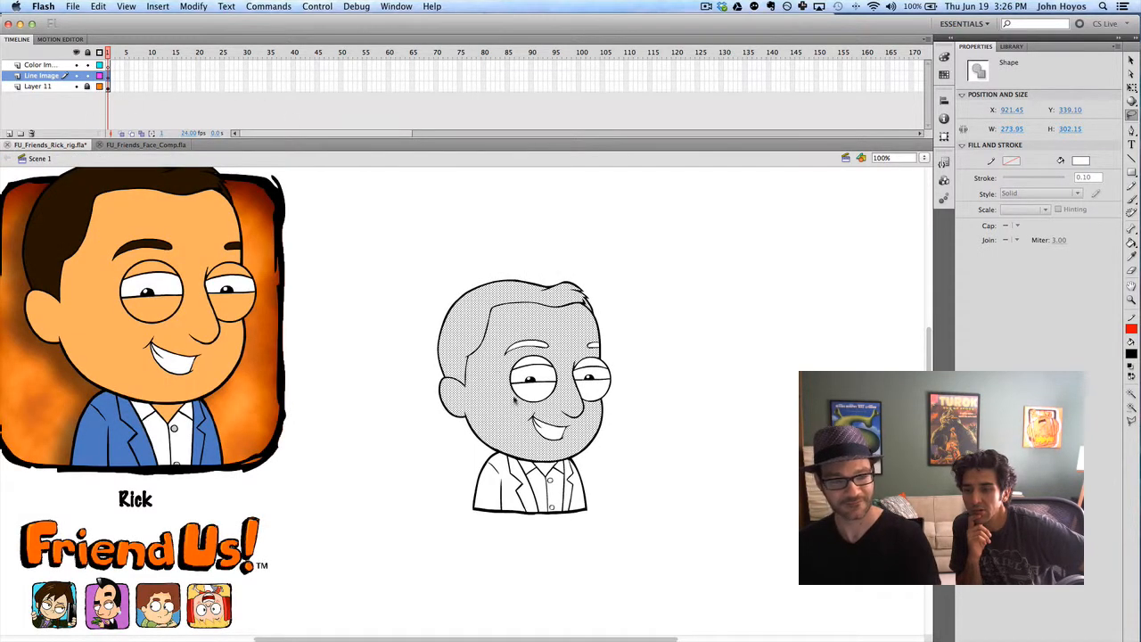
Replace the contents of the color image layer with the head linework and hide the Line Image layer
{"action": "left_click", "coordinate": [52, 66]}
{"action": "key", "text": "Delete"}
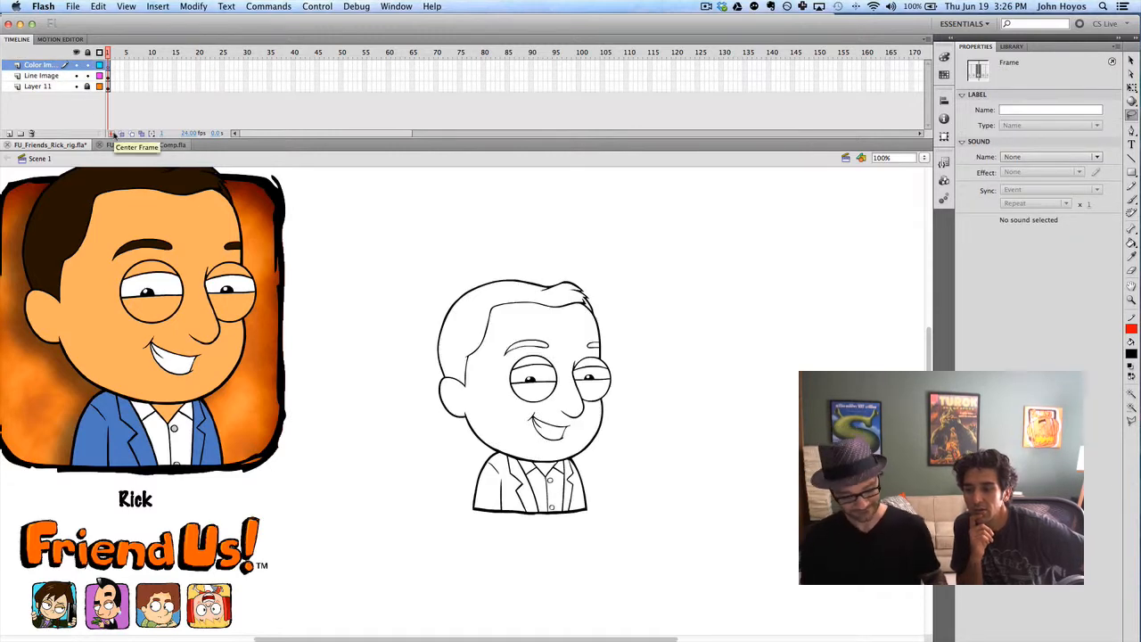
{"action": "left_click", "coordinate": [76, 76]}
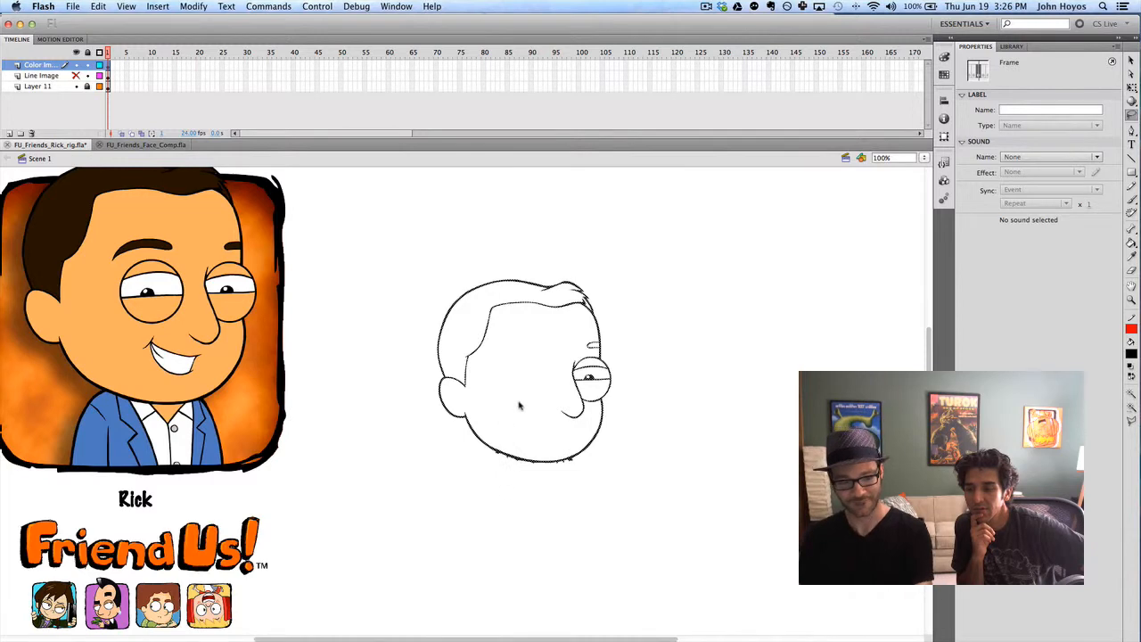
Delete the stray line stubs hanging below the left part of the head's jaw outline
{"action": "double_click", "coordinate": [524, 462]}
{"action": "key", "text": "super+equal"}
{"action": "key", "text": "super+equal"}
{"action": "scroll", "coordinate": [184, 196], "scroll_direction": "down", "scroll_amount": 5}
{"action": "scroll", "coordinate": [192, 268], "scroll_direction": "down", "scroll_amount": 2}
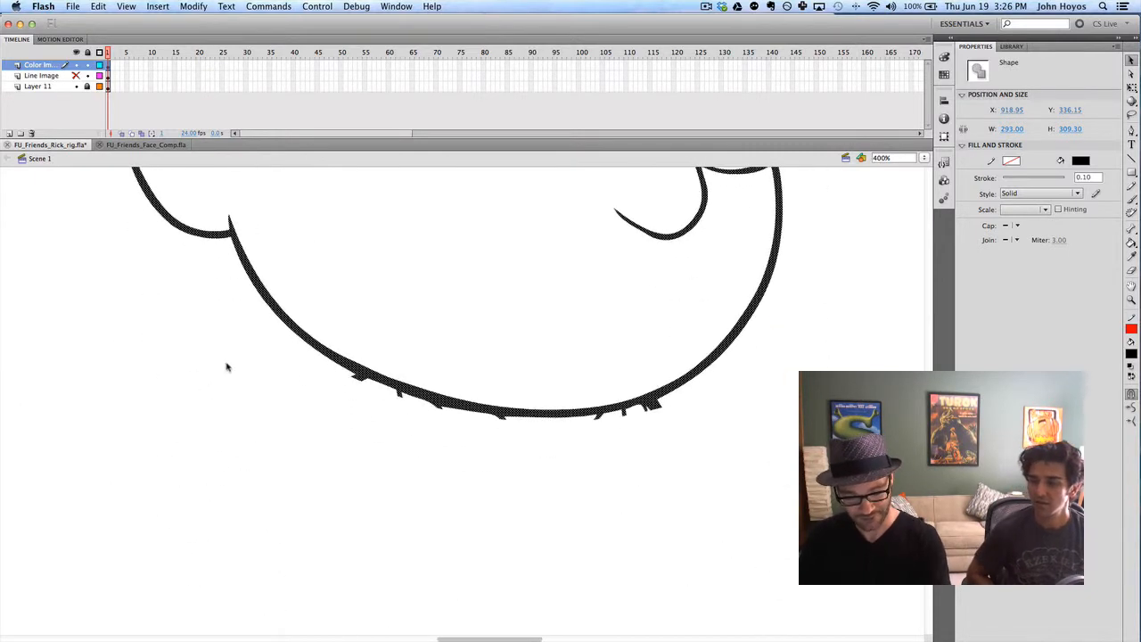
{"action": "left_click", "coordinate": [402, 451]}
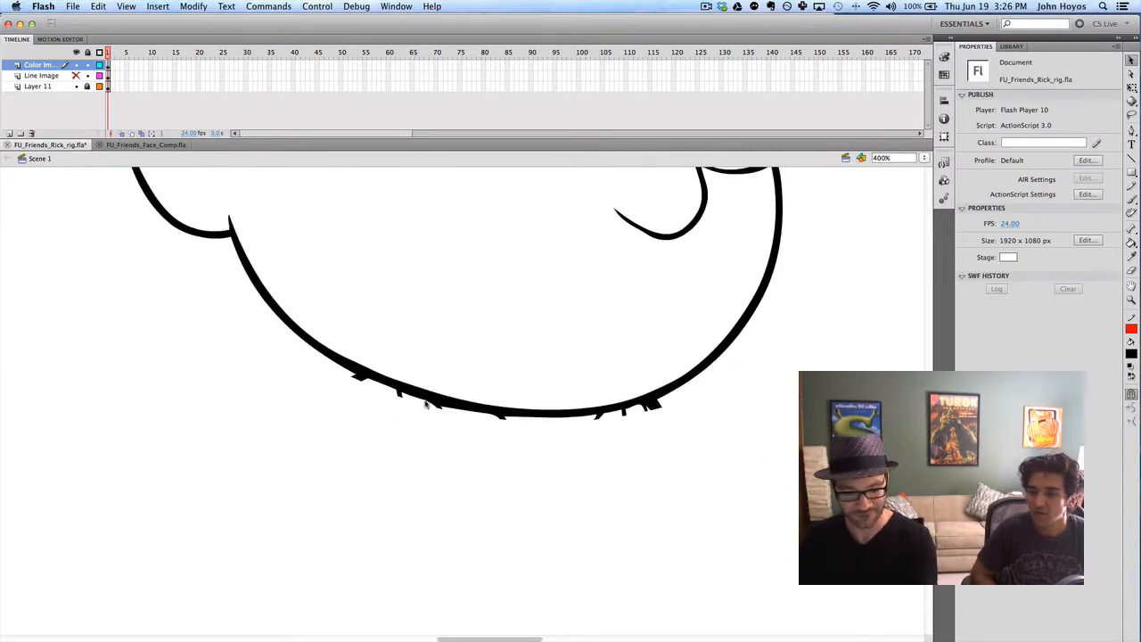
{"action": "left_click", "coordinate": [365, 390]}
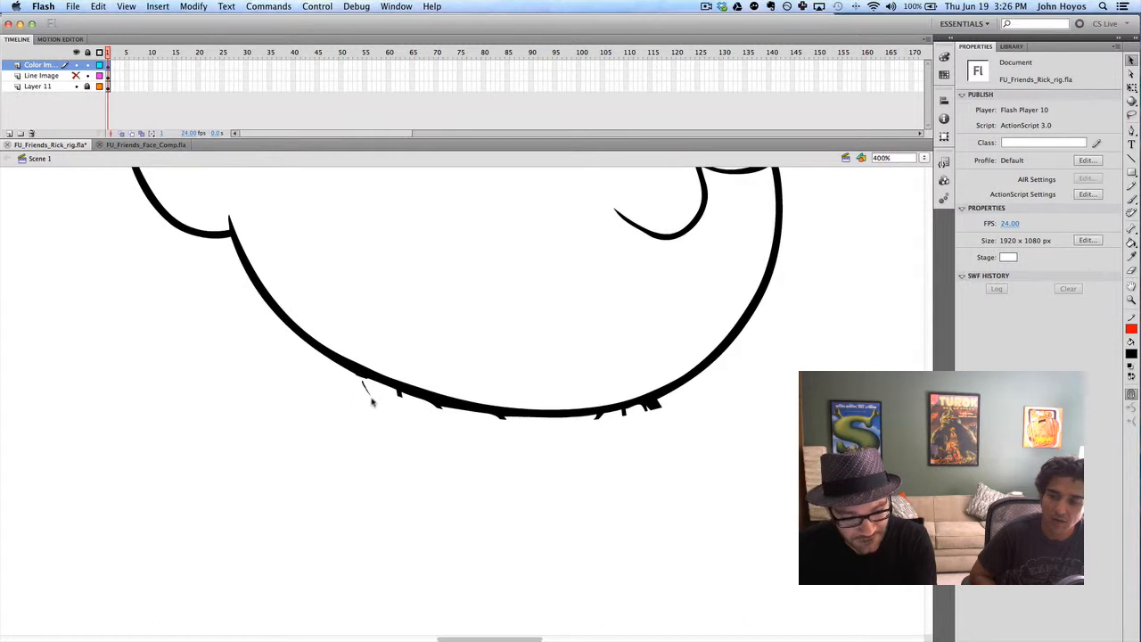
{"action": "key", "text": "Delete"}
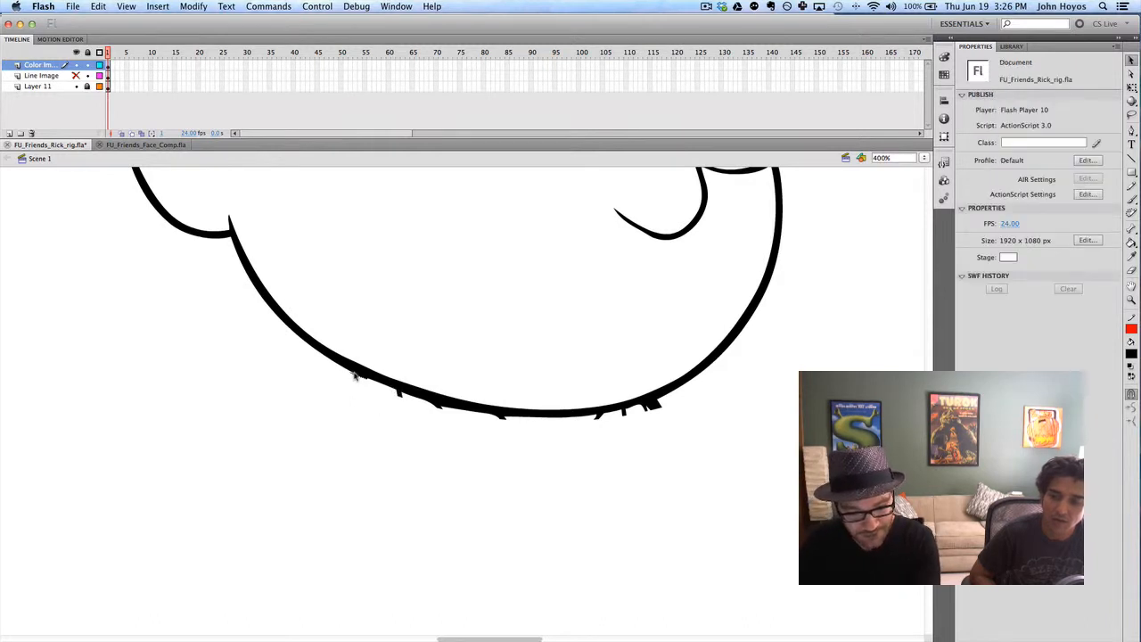
{"action": "left_click_drag", "start_coordinate": [411, 397], "coordinate": [460, 417]}
{"action": "left_click", "coordinate": [400, 395]}
{"action": "key", "text": "Delete"}
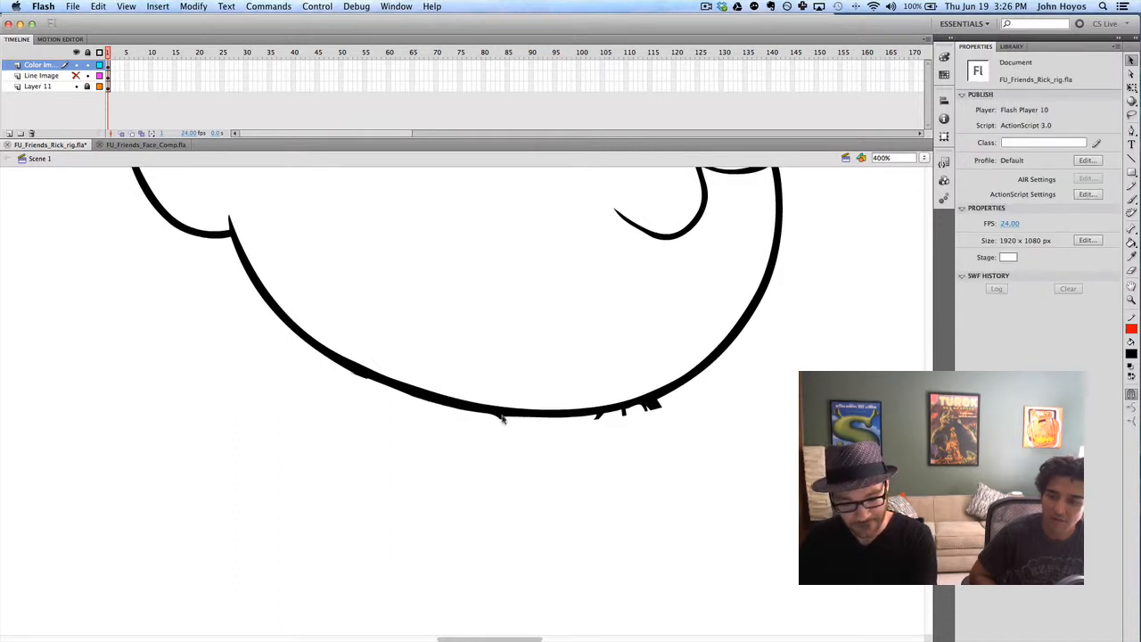
Delete the stray stubs below the middle and right parts of the jaw outline, keeping the outline itself
{"action": "mouse_move", "coordinate": [498, 420]}
{"action": "left_mouse_down"}
{"action": "mouse_move", "coordinate": [520, 423]}
{"action": "mouse_move", "coordinate": [498, 422]}
{"action": "left_mouse_up"}
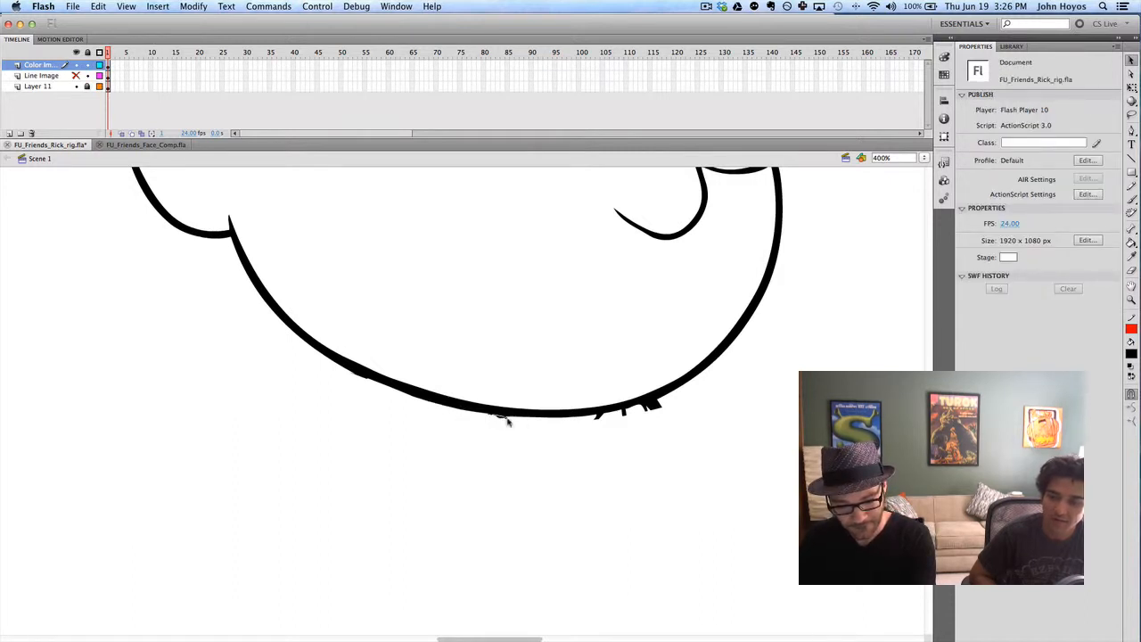
{"action": "left_click_drag", "start_coordinate": [599, 418], "coordinate": [661, 407]}
{"action": "left_click", "coordinate": [598, 418]}
{"action": "key", "text": "Delete"}
{"action": "left_click", "coordinate": [624, 413]}
{"action": "key", "text": "Delete"}
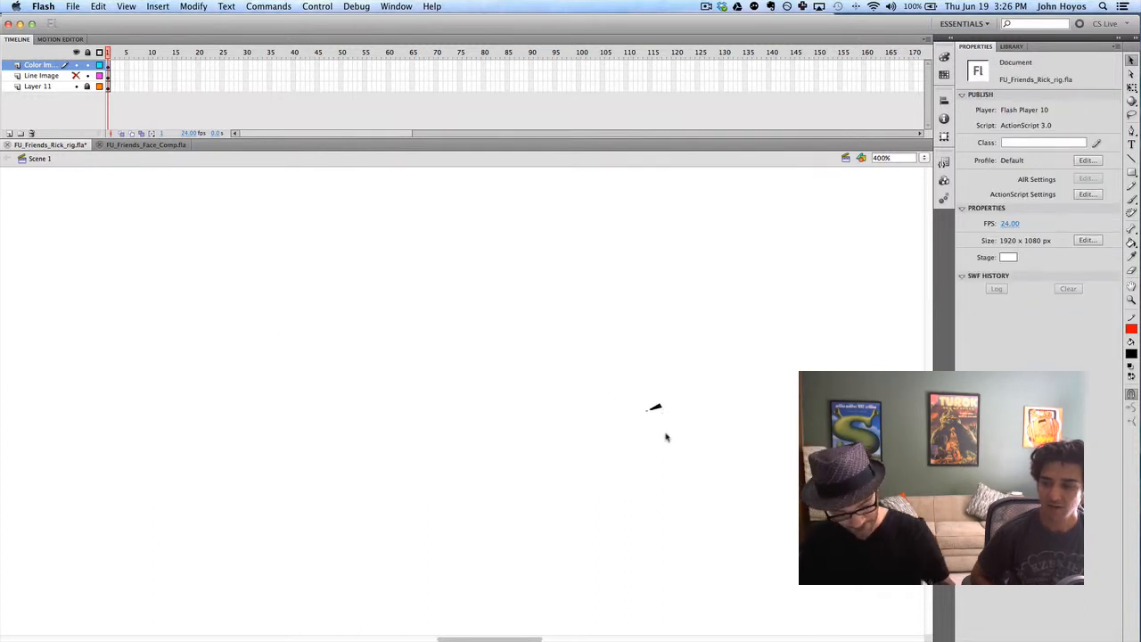
{"action": "key", "text": "super+z"}
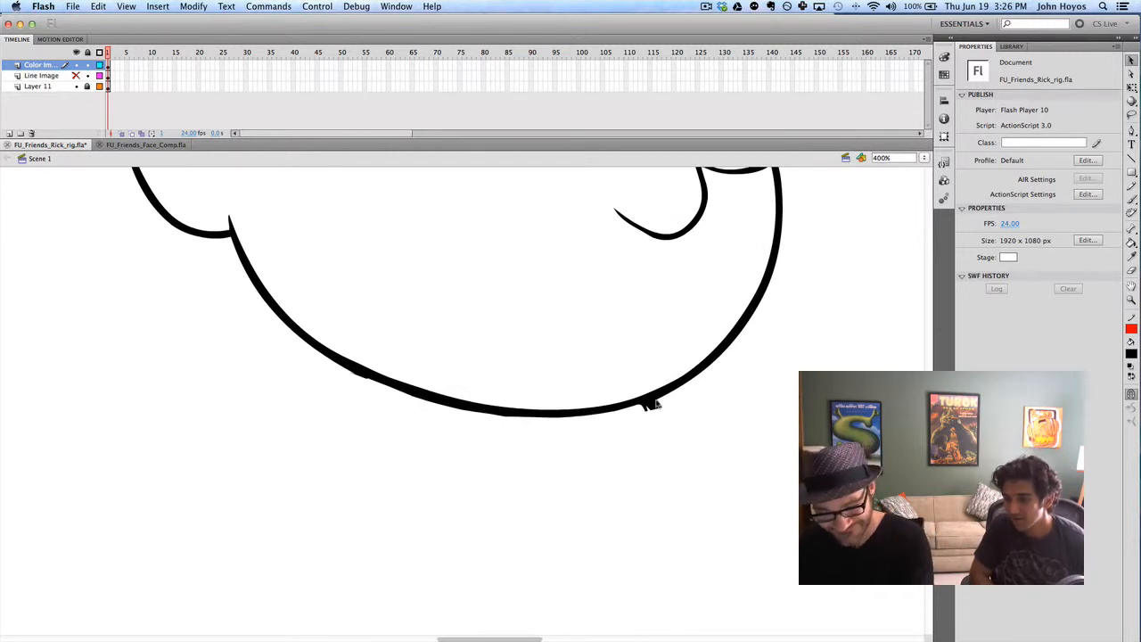
{"action": "left_click", "coordinate": [636, 406]}
{"action": "left_click", "coordinate": [649, 406]}
{"action": "key", "text": "Delete"}
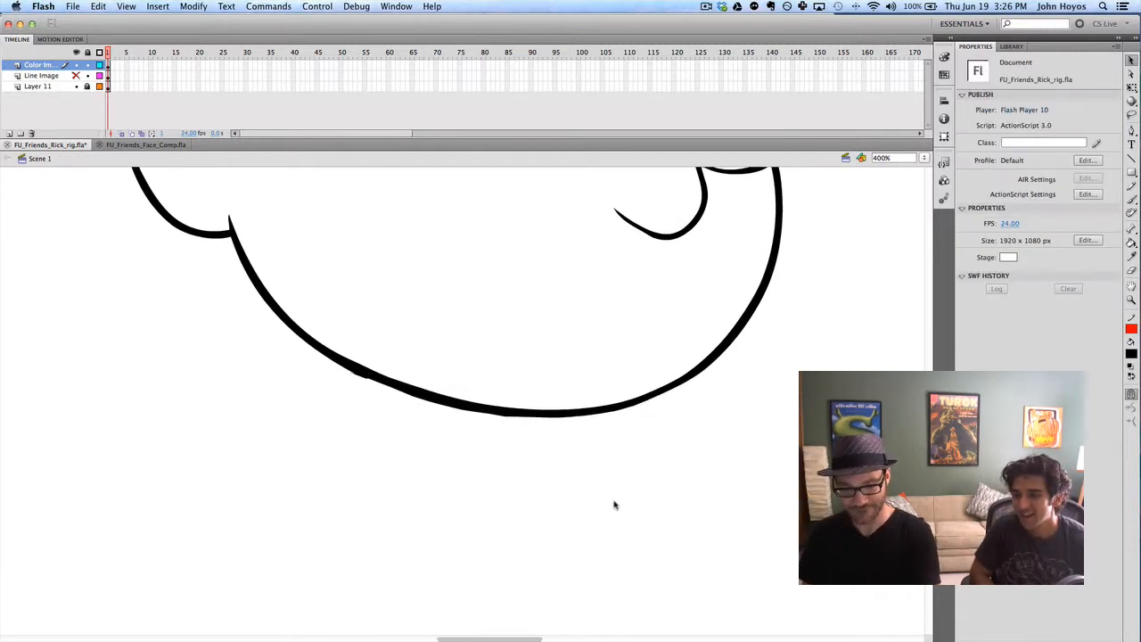
Trim the small leftover bump off the underside of the jaw outline's left part
{"action": "mouse_move", "coordinate": [357, 379]}
{"action": "left_mouse_down"}
{"action": "mouse_move", "coordinate": [349, 369]}
{"action": "mouse_move", "coordinate": [372, 383]}
{"action": "left_mouse_up"}
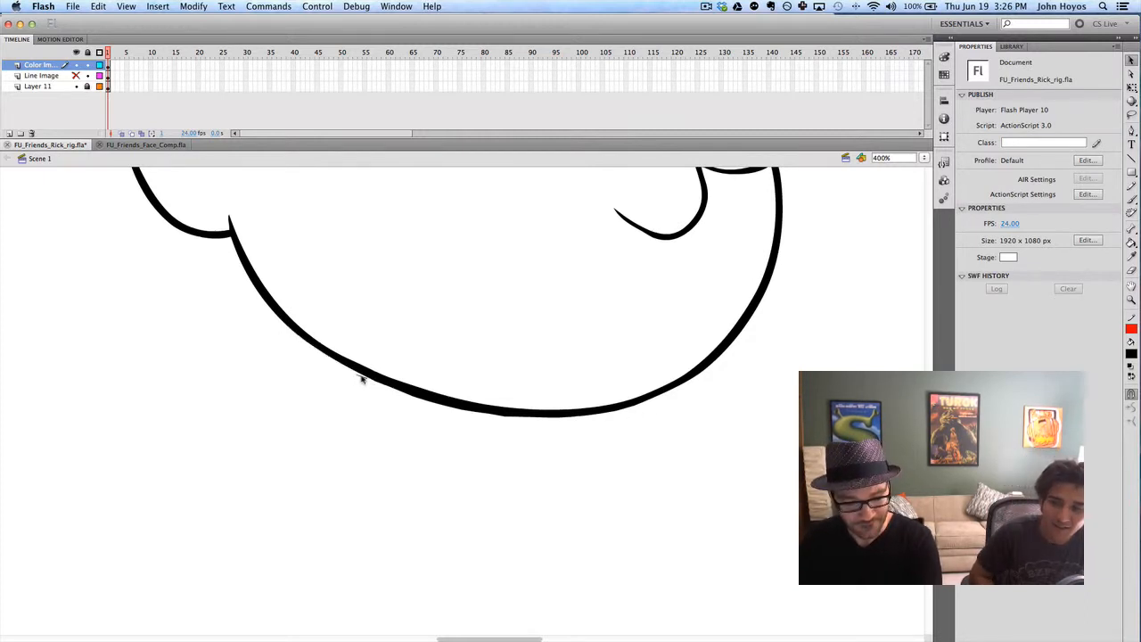
{"action": "left_click", "coordinate": [362, 378]}
{"action": "key", "text": "Delete"}
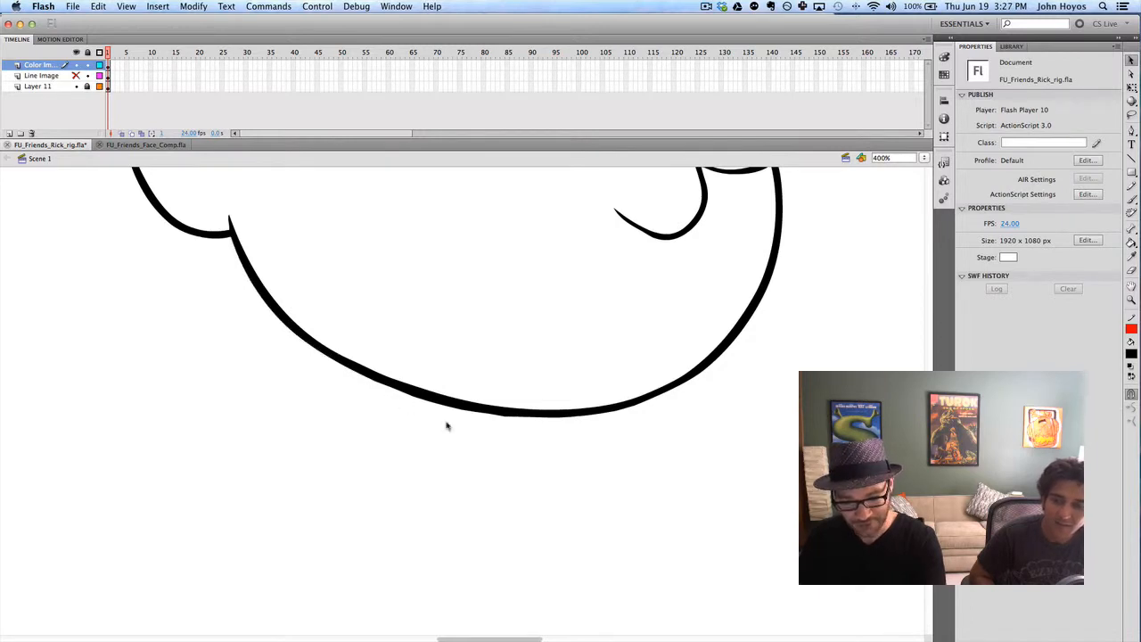
{"action": "key", "text": "super+1"}
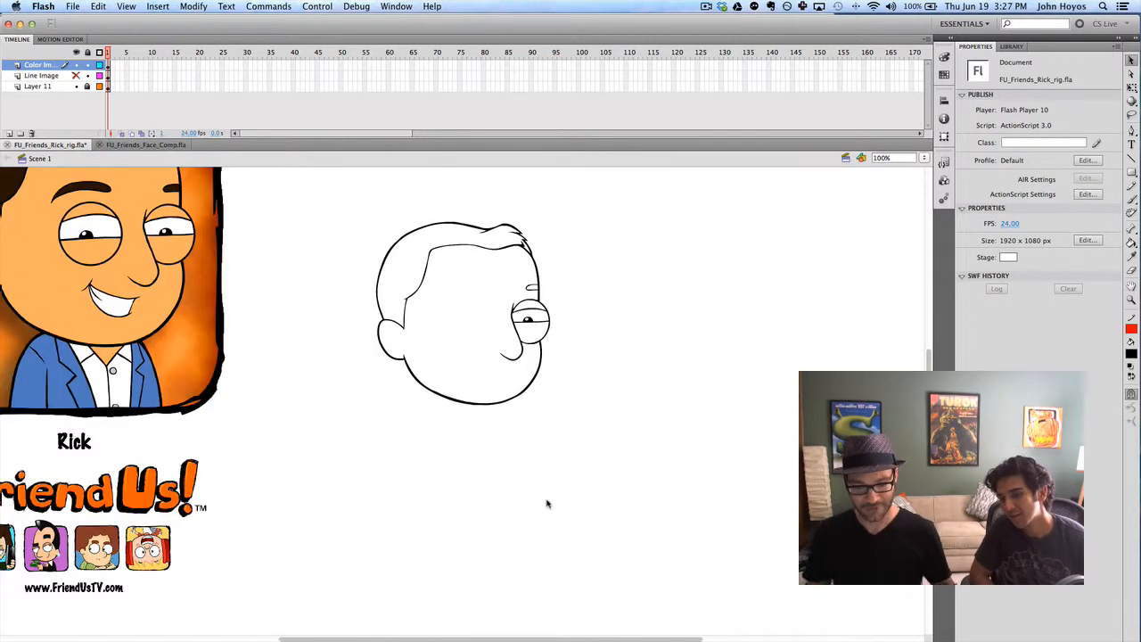
Show the Line Image layer in place of the color image layer and lasso the body with its jacket and shirt
{"action": "left_click", "coordinate": [75, 66]}
{"action": "left_click", "coordinate": [77, 77]}
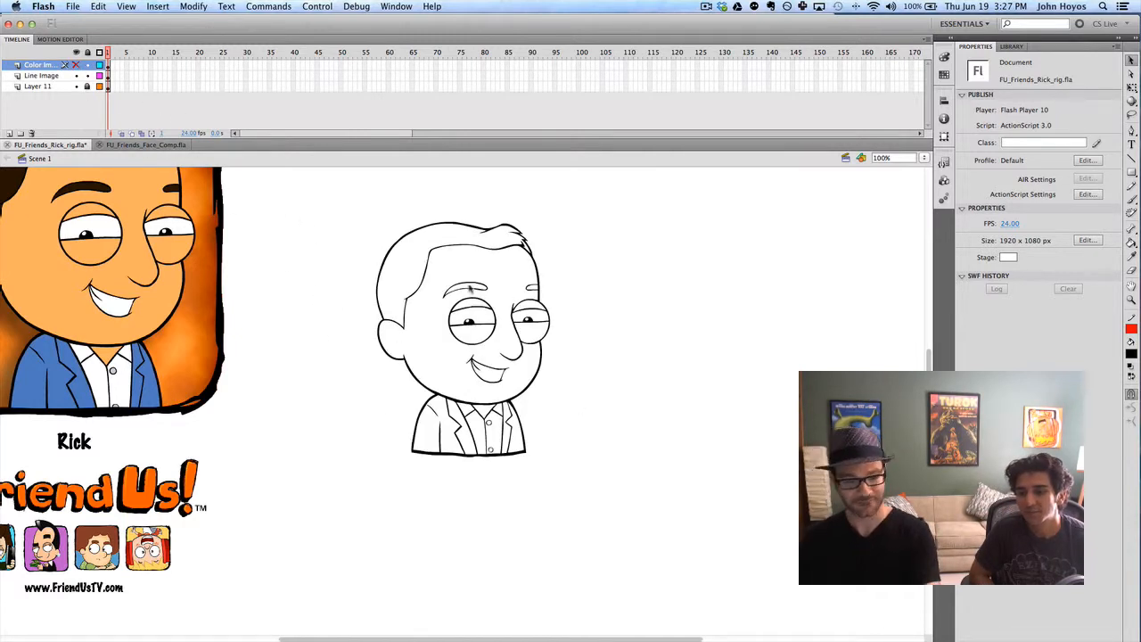
{"action": "key", "text": "l"}
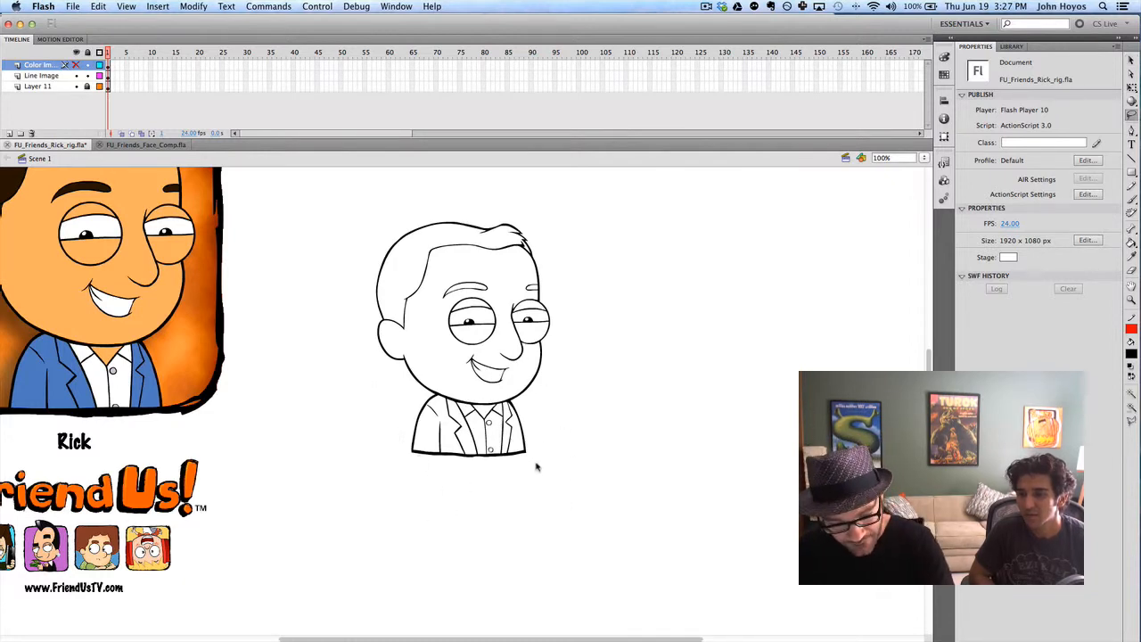
{"action": "mouse_move", "coordinate": [538, 463]}
{"action": "left_mouse_down"}
{"action": "mouse_move", "coordinate": [333, 438]}
{"action": "mouse_move", "coordinate": [337, 464]}
{"action": "left_mouse_up"}
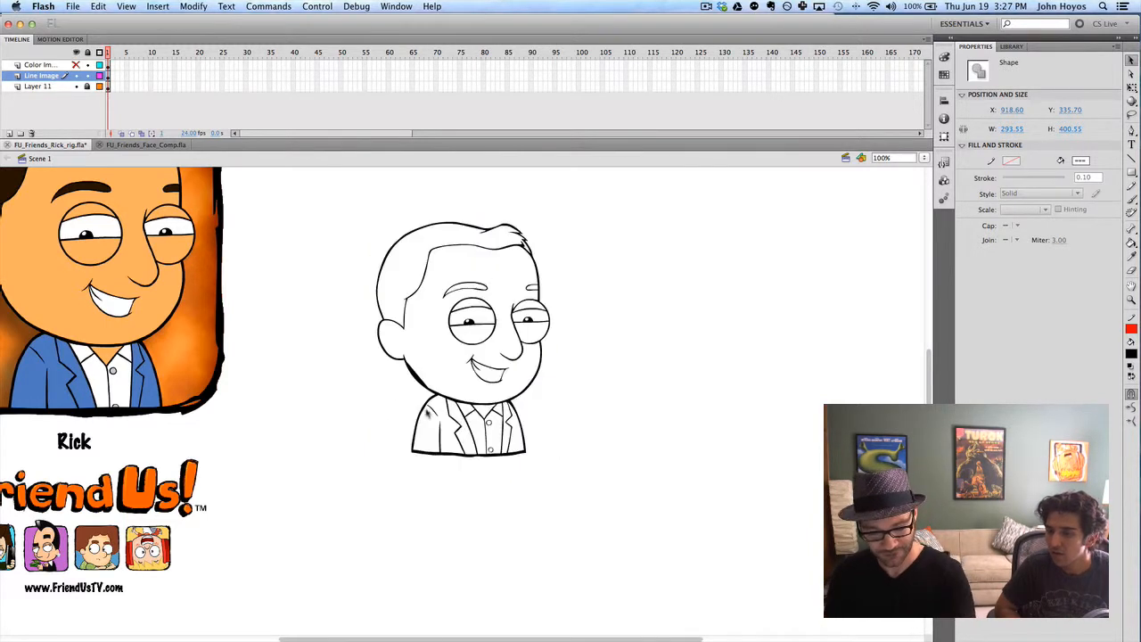
{"action": "left_click", "coordinate": [351, 392]}
{"action": "key", "text": "l"}
{"action": "mouse_move", "coordinate": [521, 469]}
{"action": "left_mouse_down"}
{"action": "mouse_move", "coordinate": [507, 397]}
{"action": "mouse_move", "coordinate": [419, 393]}
{"action": "mouse_move", "coordinate": [398, 463]}
{"action": "mouse_move", "coordinate": [558, 492]}
{"action": "left_mouse_up"}
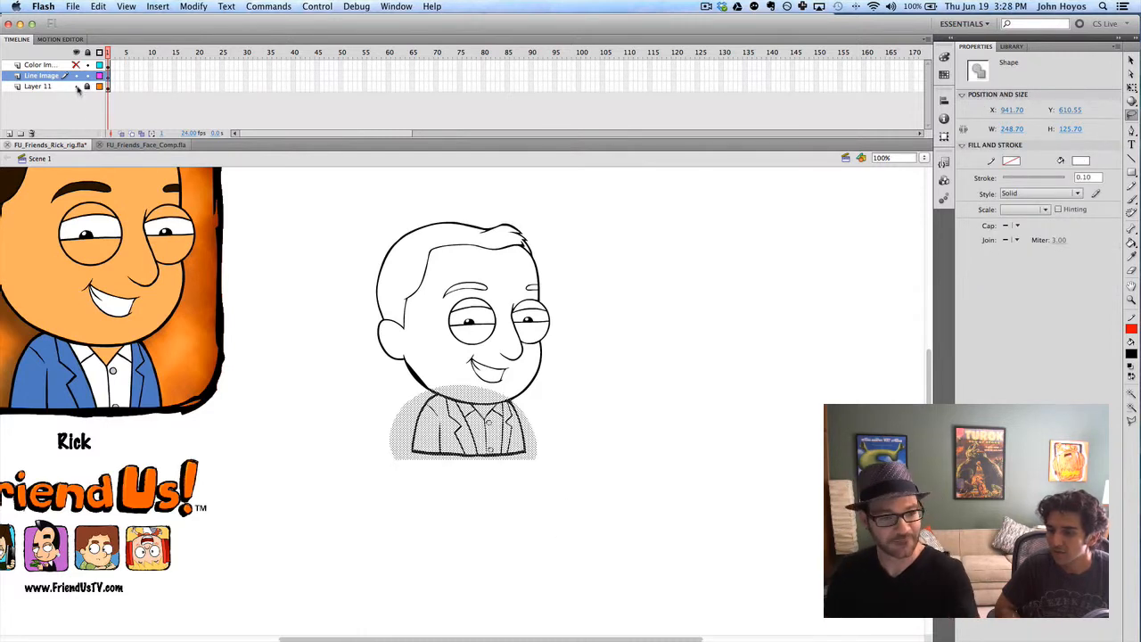
Add a new layer above Line Image and name it "body"
{"action": "left_click", "coordinate": [9, 133]}
{"action": "double_click", "coordinate": [40, 78]}
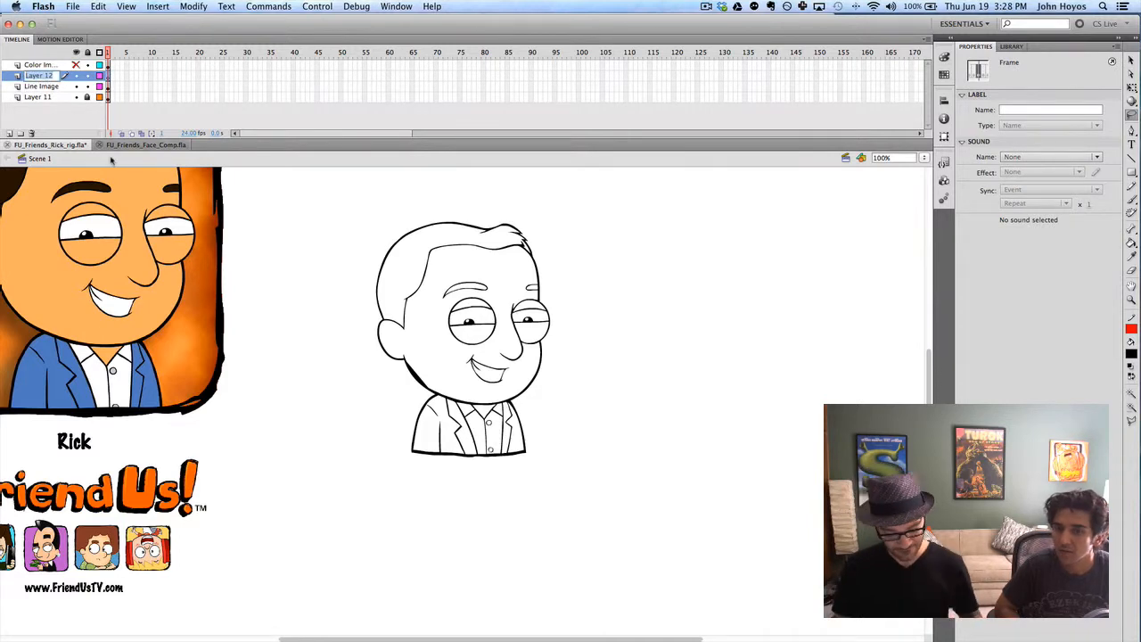
{"action": "type", "text": "bo"}
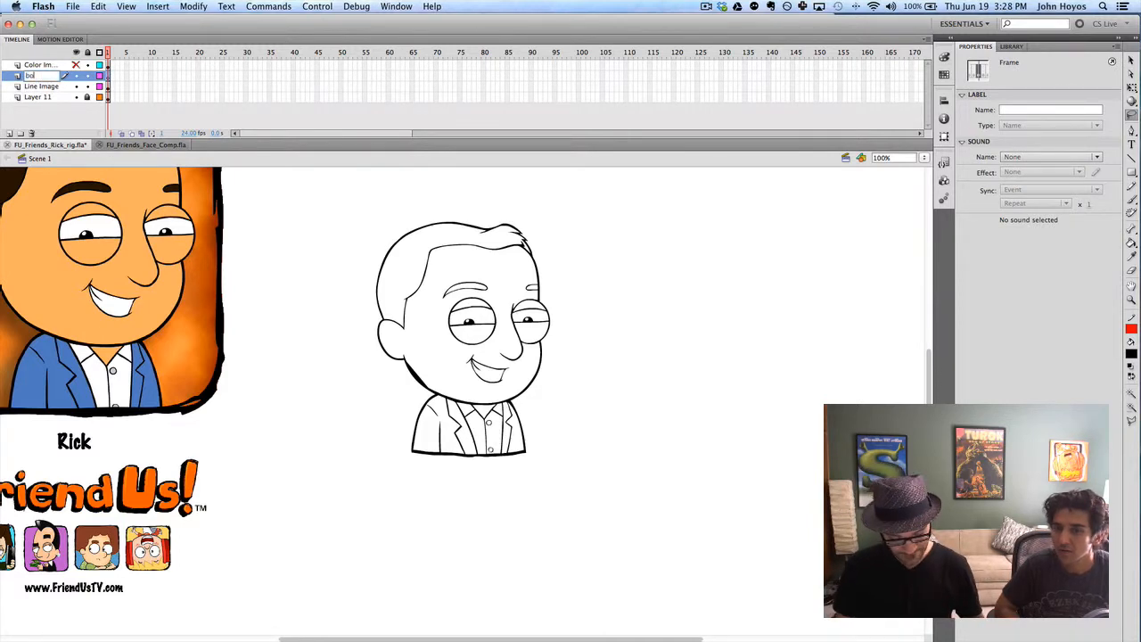
{"action": "type", "text": "dy"}
{"action": "left_click", "coordinate": [310, 273]}
{"action": "left_click", "coordinate": [44, 76]}
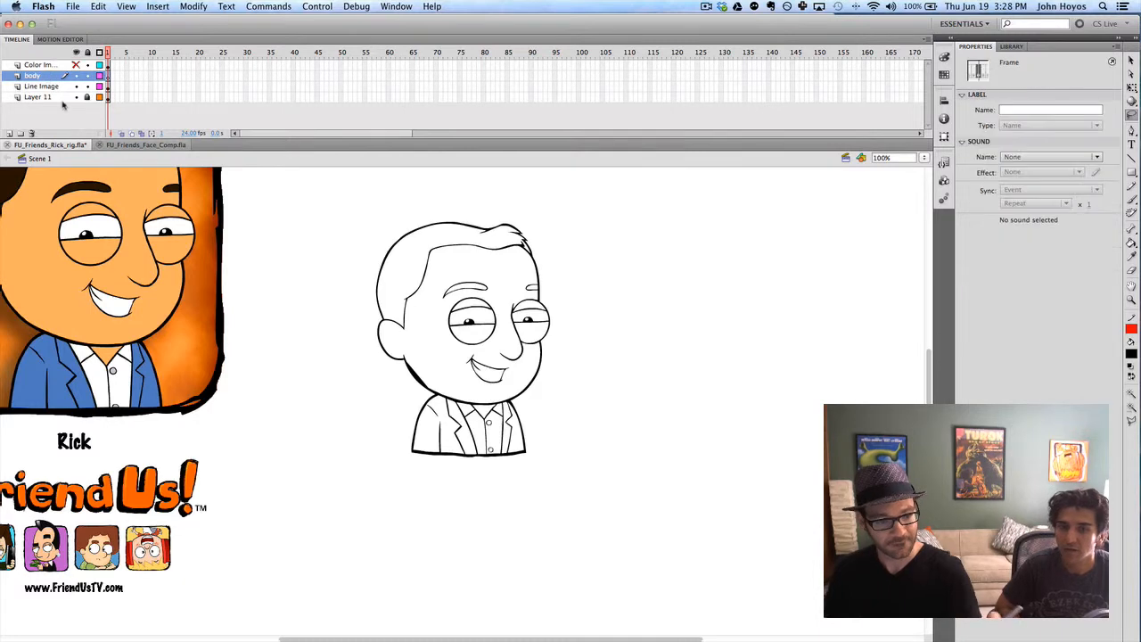
Paste the lassoed body artwork in place on the body layer and hide the Line Image layer
{"action": "key", "text": "super+shift+v"}
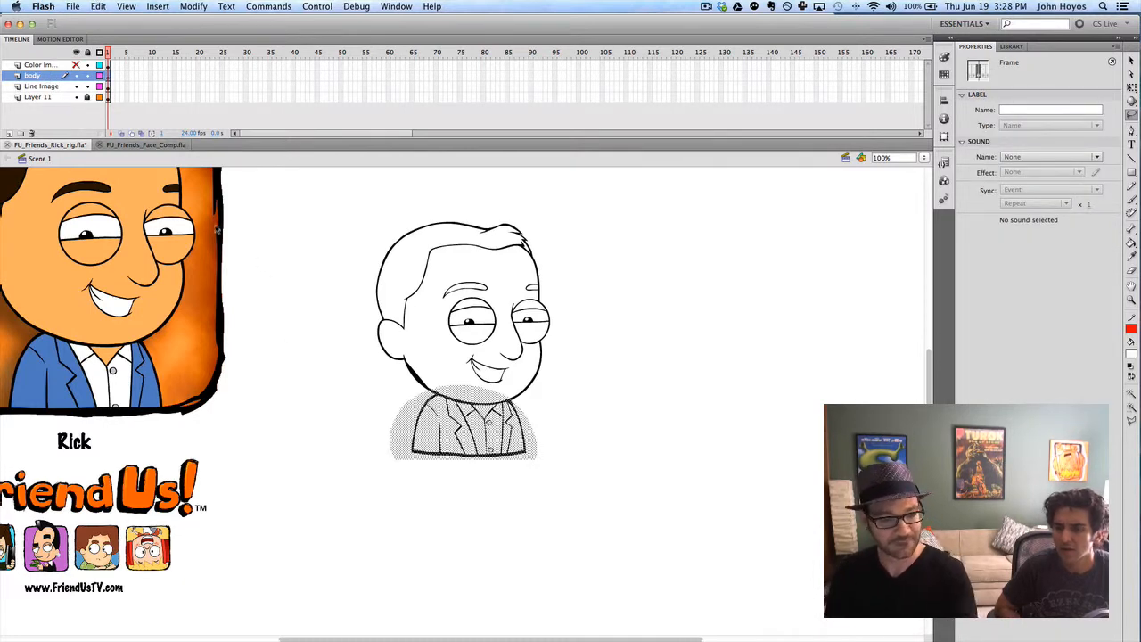
{"action": "left_click", "coordinate": [76, 85]}
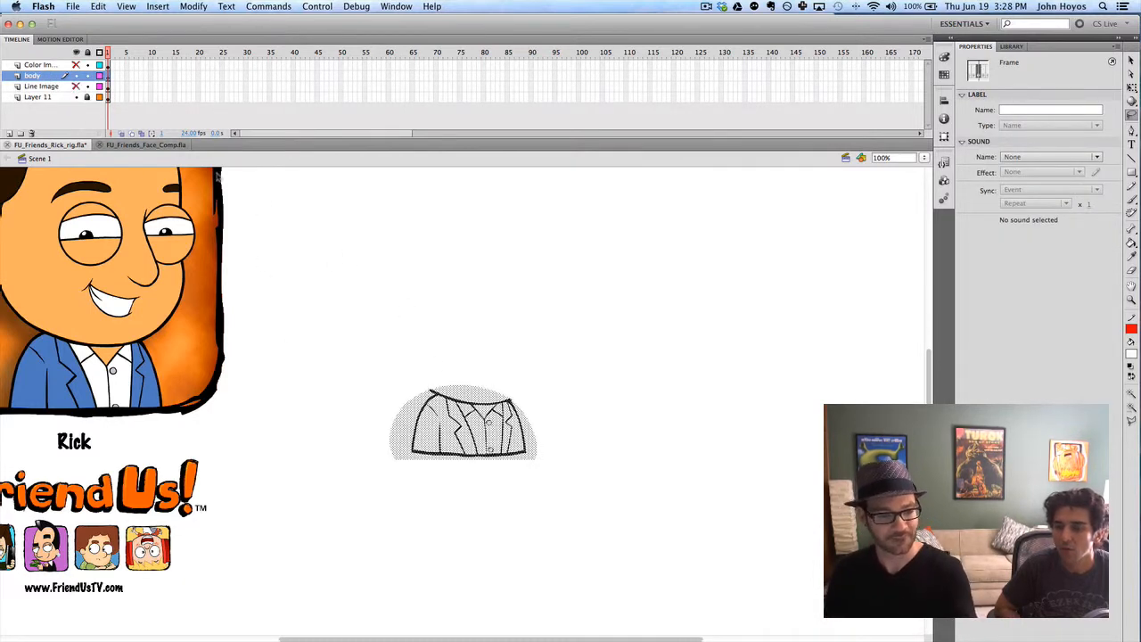
{"action": "key", "text": "v"}
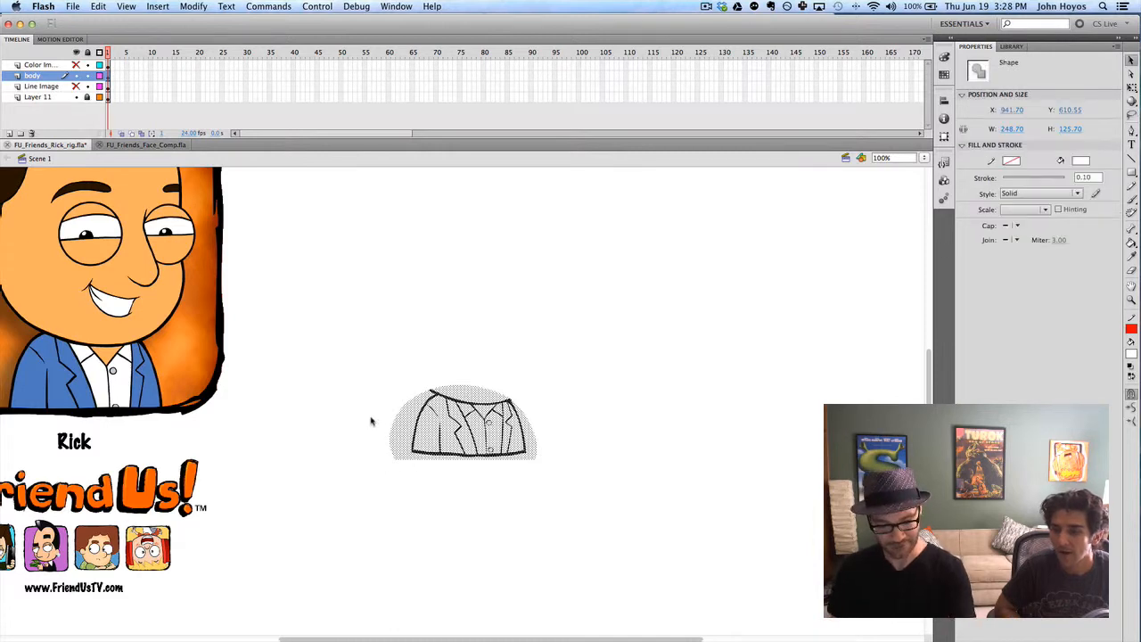
Delete the white fill areas surrounding the body's line art on the body layer
{"action": "left_click", "coordinate": [370, 420]}
{"action": "left_click", "coordinate": [405, 439]}
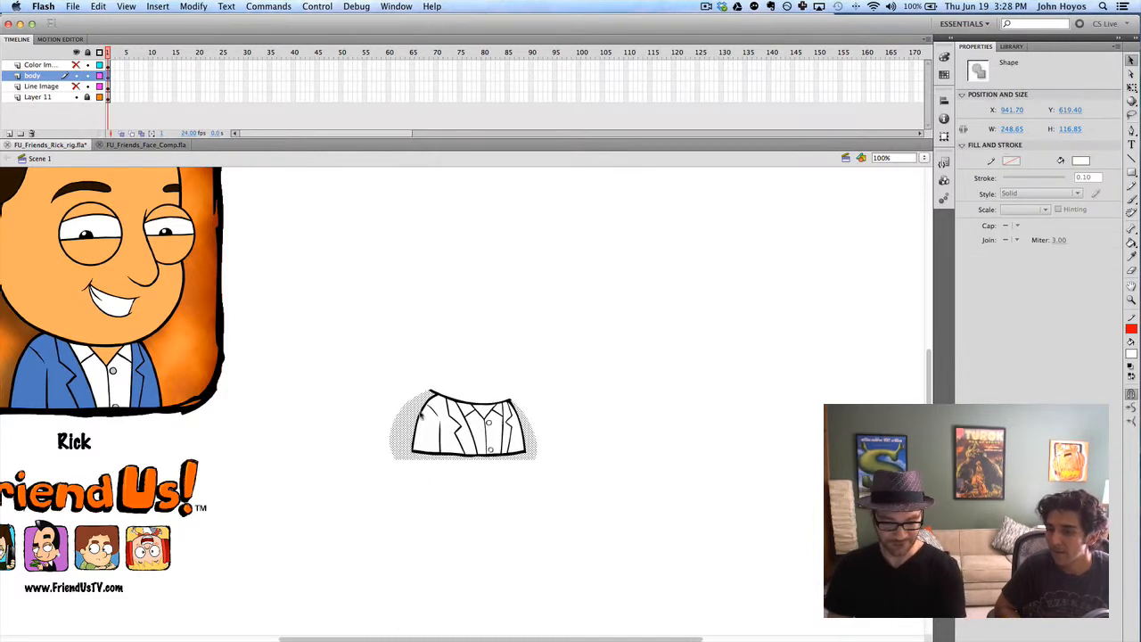
{"action": "key", "text": "Delete"}
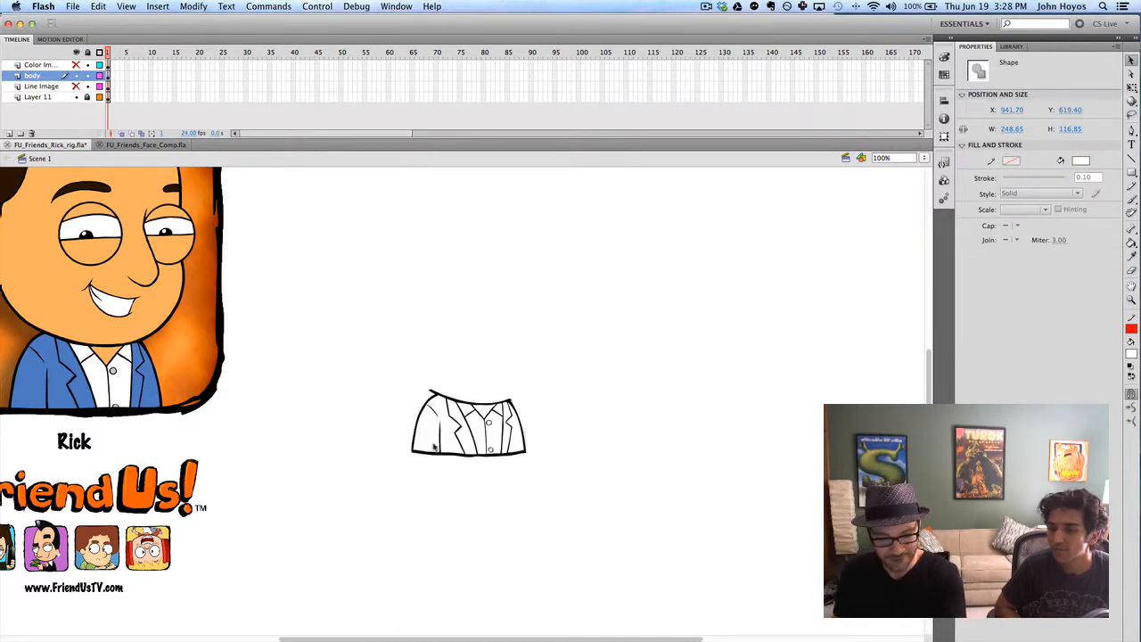
{"action": "left_click", "coordinate": [463, 395]}
{"action": "key", "text": "Delete"}
Trim the protruding line tips at both shoulder corners of the body outline
{"action": "left_click", "coordinate": [456, 428]}
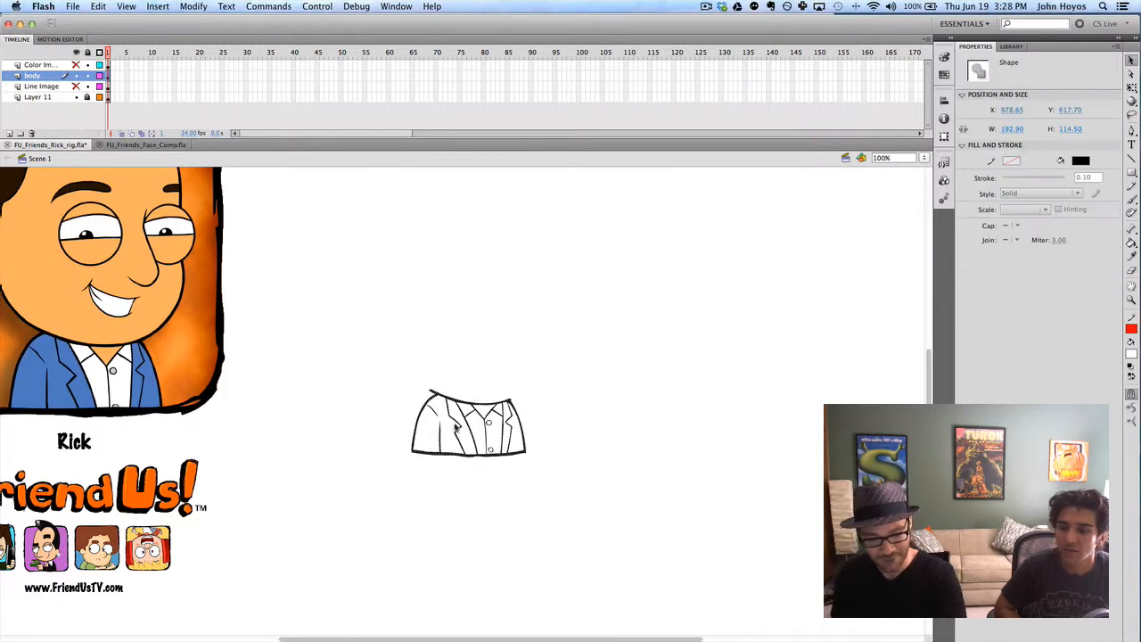
{"action": "key", "text": "super+4"}
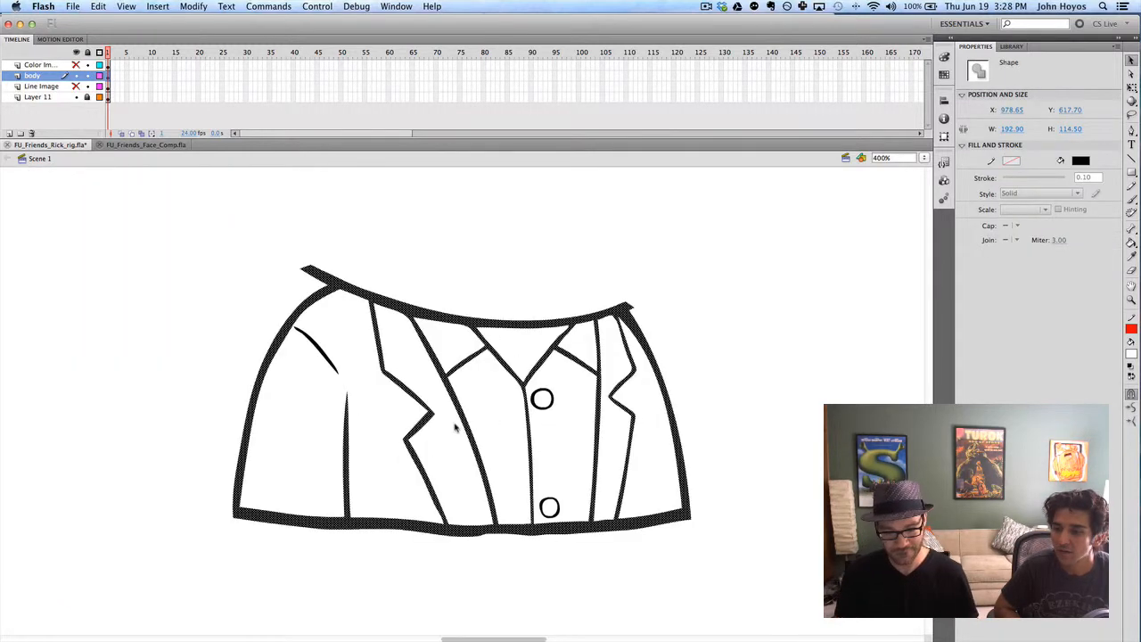
{"action": "left_click", "coordinate": [296, 269]}
{"action": "mouse_move", "coordinate": [303, 268]}
{"action": "left_mouse_down"}
{"action": "mouse_move", "coordinate": [381, 237]}
{"action": "mouse_move", "coordinate": [327, 282]}
{"action": "mouse_move", "coordinate": [338, 282]}
{"action": "left_mouse_up"}
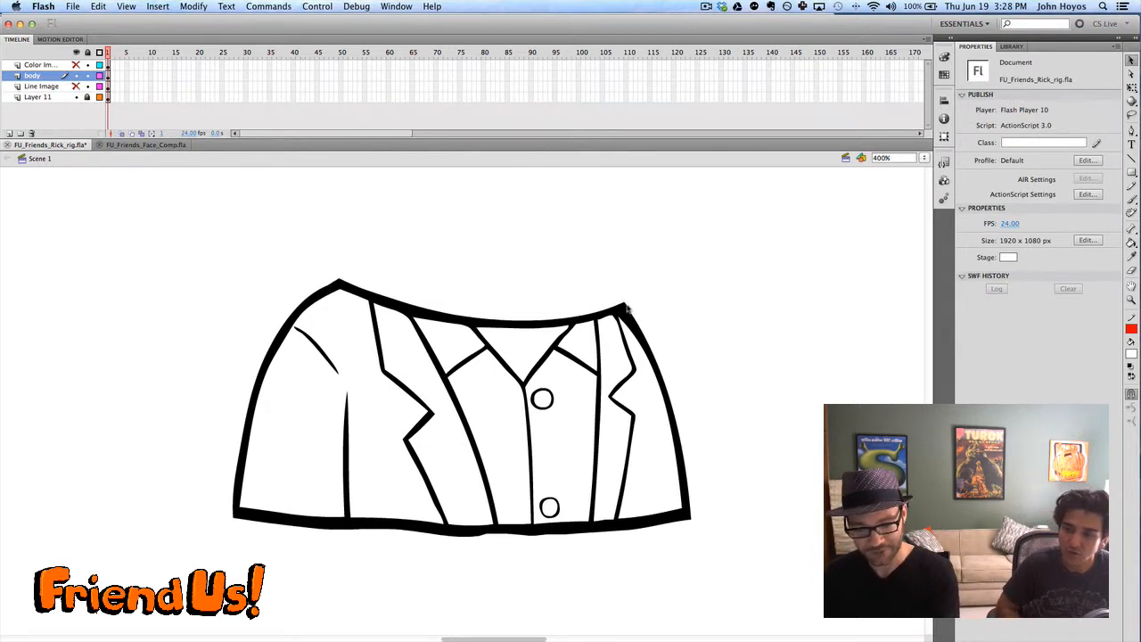
Reshape the body's sagging neckline into a raised, rounded dome that joins both shoulders smoothly
{"action": "left_click_drag", "start_coordinate": [471, 319], "coordinate": [458, 242]}
{"action": "left_click_drag", "start_coordinate": [386, 297], "coordinate": [336, 283]}
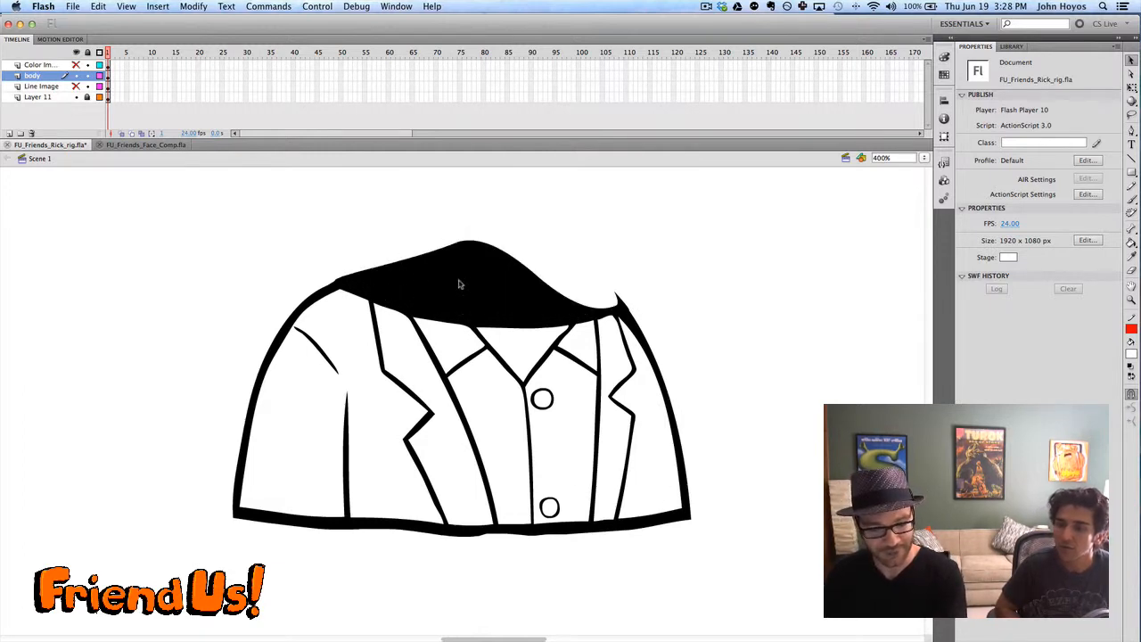
{"action": "left_click_drag", "start_coordinate": [591, 309], "coordinate": [609, 293]}
{"action": "left_click_drag", "start_coordinate": [422, 255], "coordinate": [418, 251]}
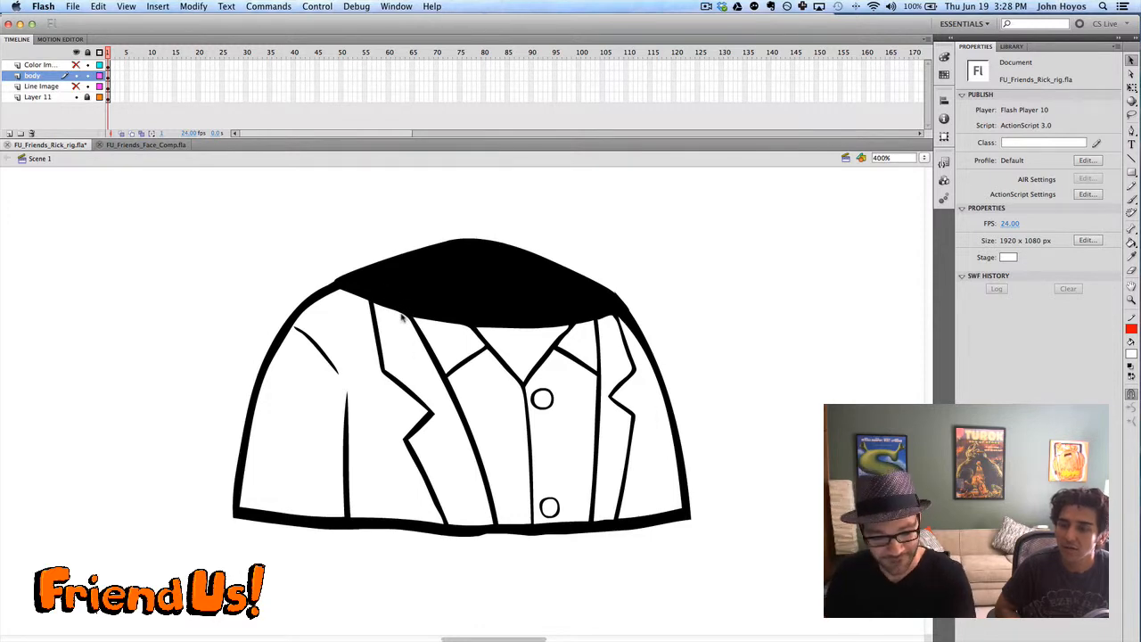
{"action": "right_click", "coordinate": [405, 315]}
{"action": "left_click", "coordinate": [327, 259]}
{"action": "left_click", "coordinate": [326, 259]}
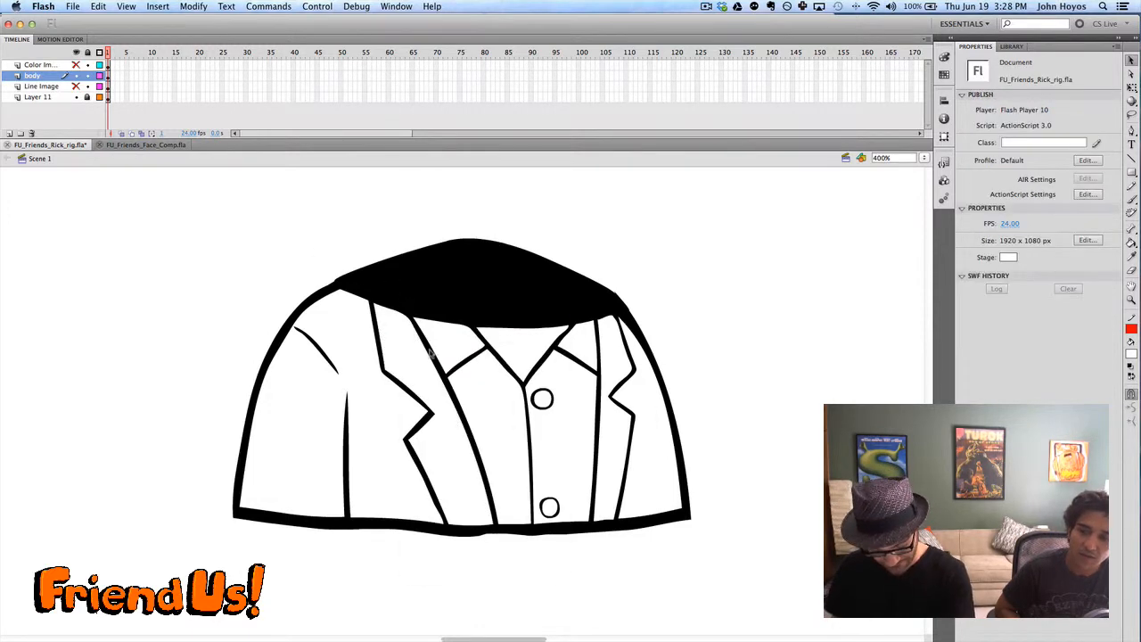
Extend the left lapel and shirt collar shapes upward into the black dome, keeping their dividing lines
{"action": "left_click_drag", "start_coordinate": [405, 319], "coordinate": [375, 272]}
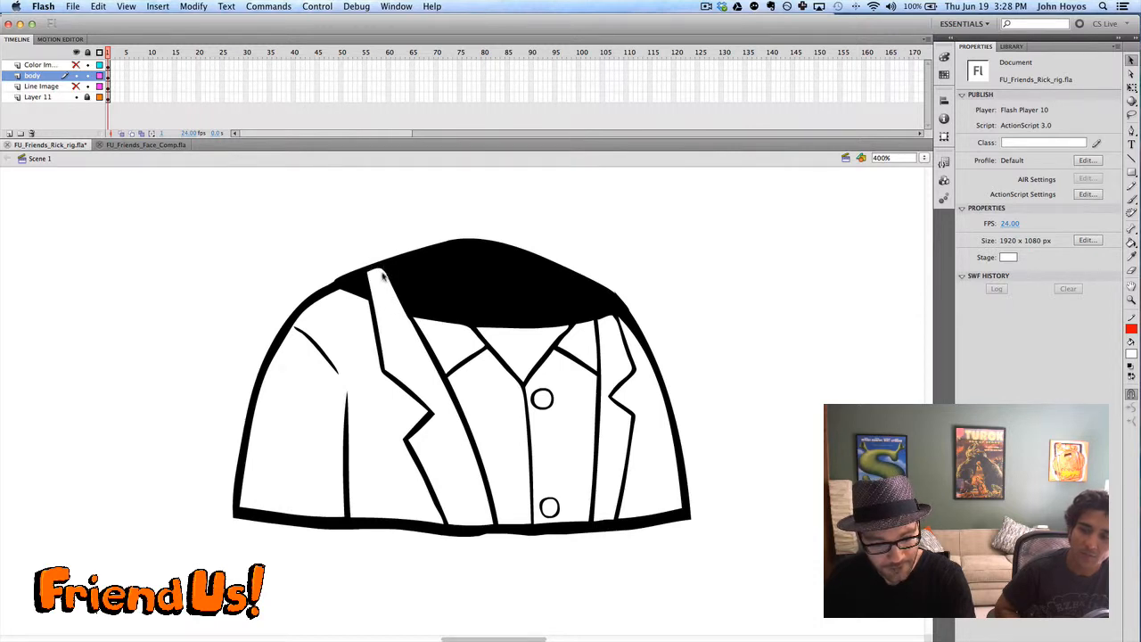
{"action": "left_click_drag", "start_coordinate": [413, 313], "coordinate": [391, 270]}
{"action": "left_click_drag", "start_coordinate": [465, 330], "coordinate": [423, 297]}
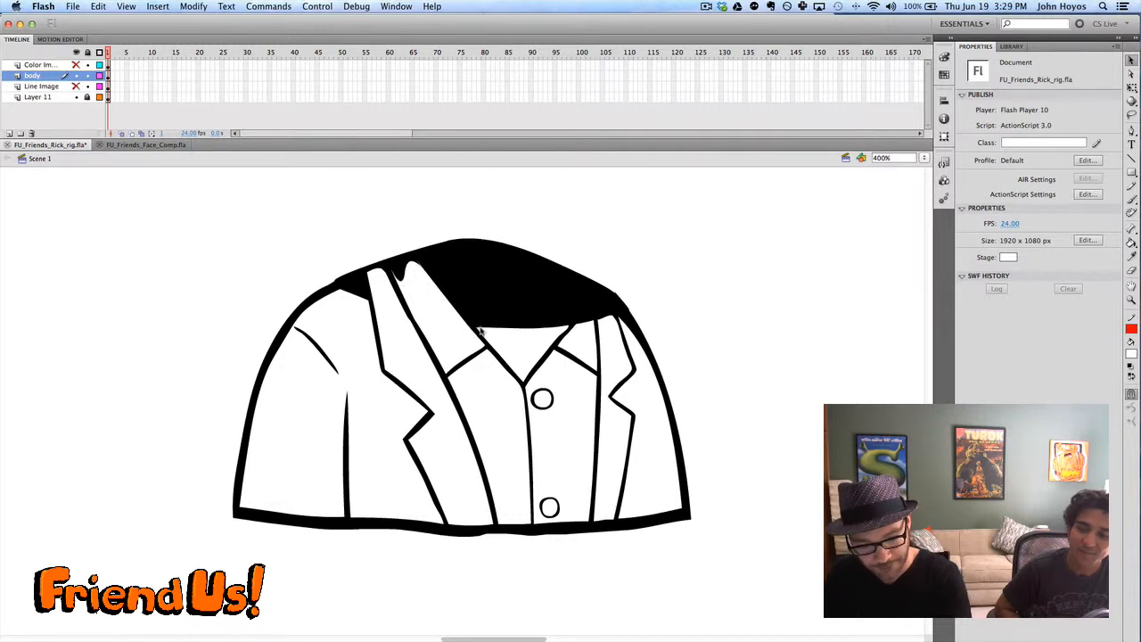
{"action": "left_click_drag", "start_coordinate": [478, 329], "coordinate": [426, 257]}
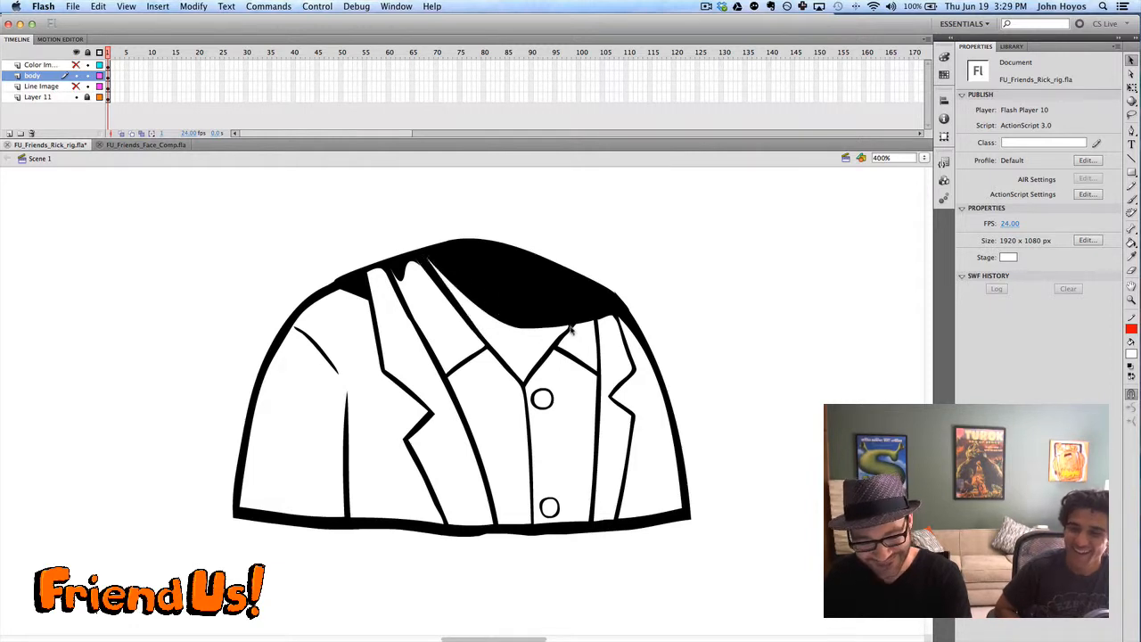
Open up the neck area inside the dome, delete the stray line sliver, and extend the right collar and lapel to the outline
{"action": "left_click_drag", "start_coordinate": [567, 326], "coordinate": [585, 286]}
{"action": "left_click_drag", "start_coordinate": [514, 323], "coordinate": [591, 286]}
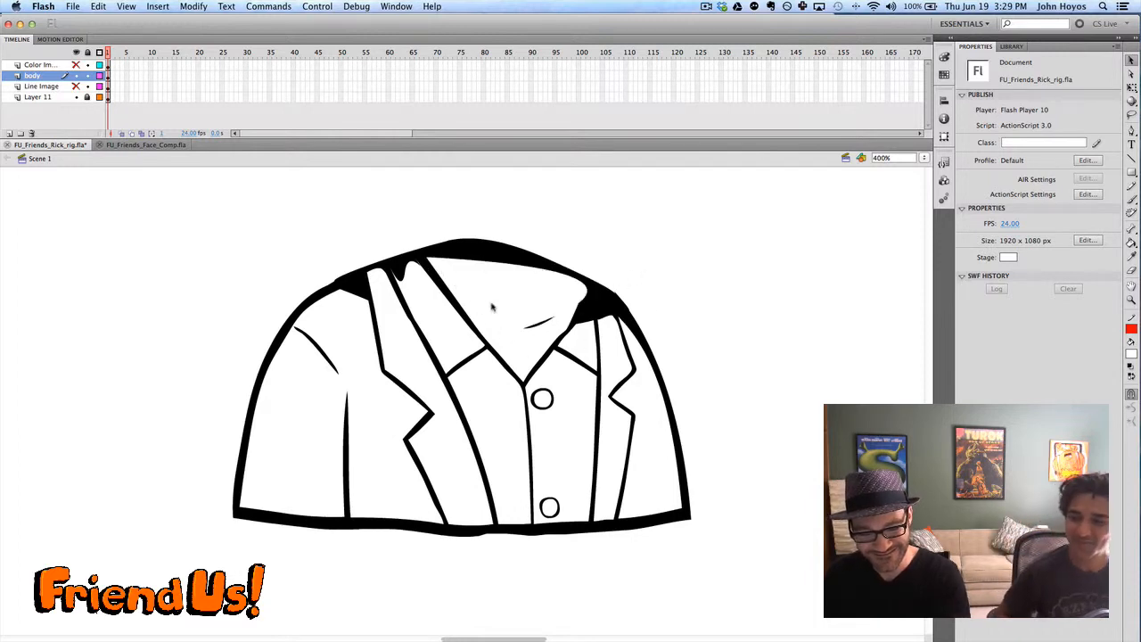
{"action": "left_click", "coordinate": [536, 327]}
{"action": "key", "text": "Delete"}
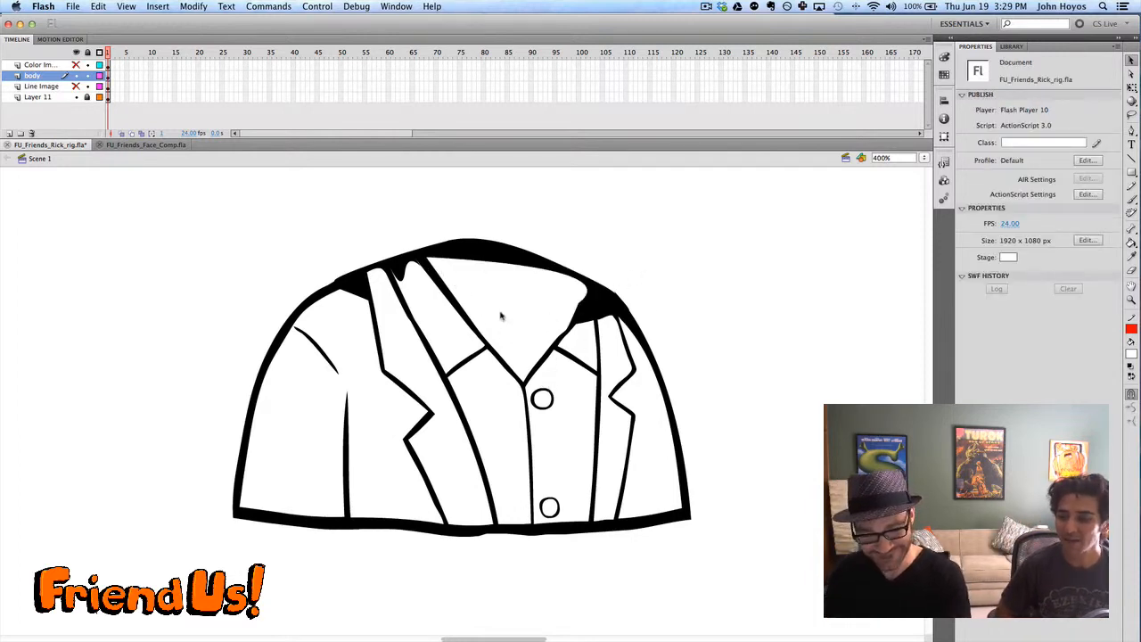
{"action": "mouse_move", "coordinate": [578, 303]}
{"action": "left_mouse_down"}
{"action": "mouse_move", "coordinate": [598, 287]}
{"action": "mouse_move", "coordinate": [603, 313]}
{"action": "mouse_move", "coordinate": [599, 293]}
{"action": "mouse_move", "coordinate": [612, 292]}
{"action": "mouse_move", "coordinate": [609, 324]}
{"action": "mouse_move", "coordinate": [605, 294]}
{"action": "mouse_move", "coordinate": [622, 317]}
{"action": "mouse_move", "coordinate": [616, 300]}
{"action": "mouse_move", "coordinate": [615, 323]}
{"action": "mouse_move", "coordinate": [590, 289]}
{"action": "left_mouse_up"}
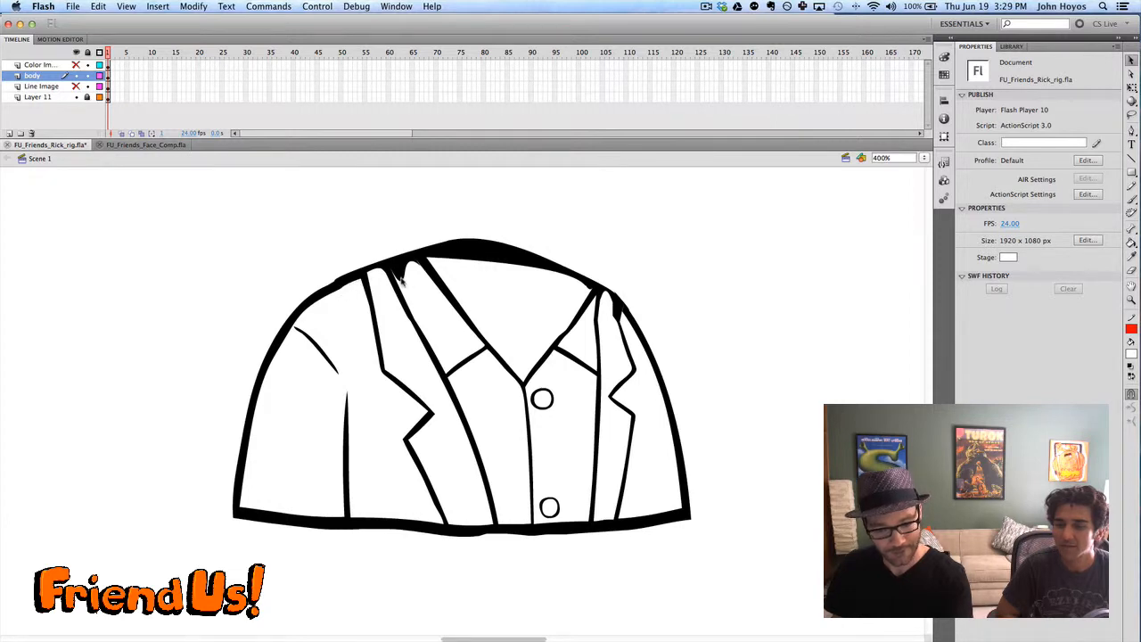
Even out the collar, neckline and shoulder outline thickness, and open a gap in the bottom edge beside the left sleeve crease
{"action": "left_click_drag", "start_coordinate": [401, 266], "coordinate": [420, 264]}
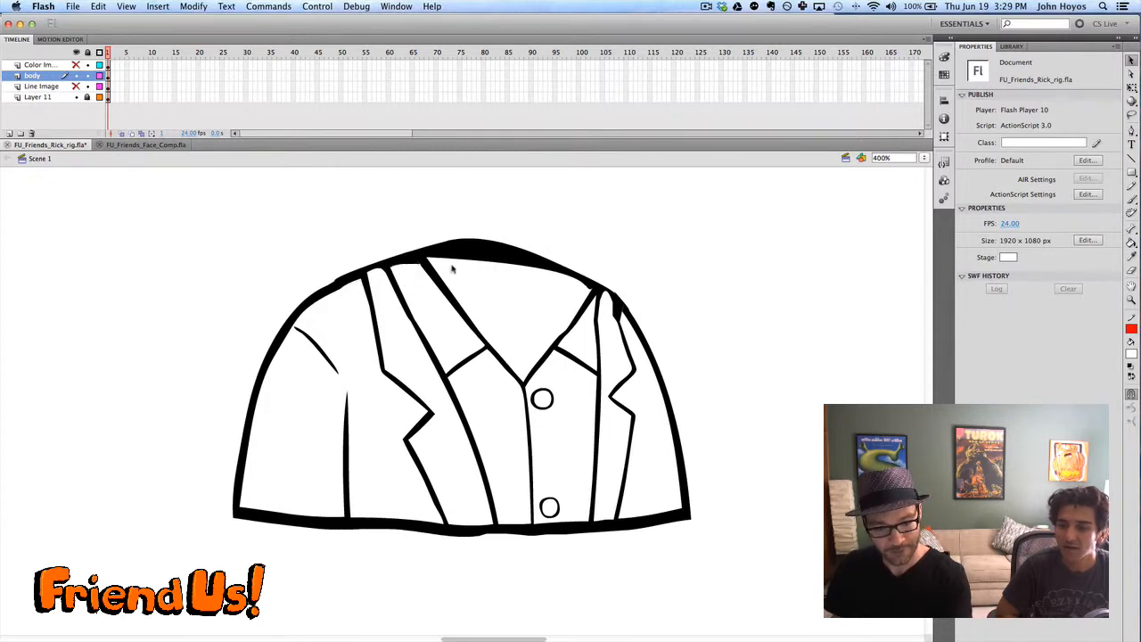
{"action": "mouse_move", "coordinate": [506, 260]}
{"action": "left_mouse_down"}
{"action": "mouse_move", "coordinate": [458, 244]}
{"action": "mouse_move", "coordinate": [489, 245]}
{"action": "left_mouse_up"}
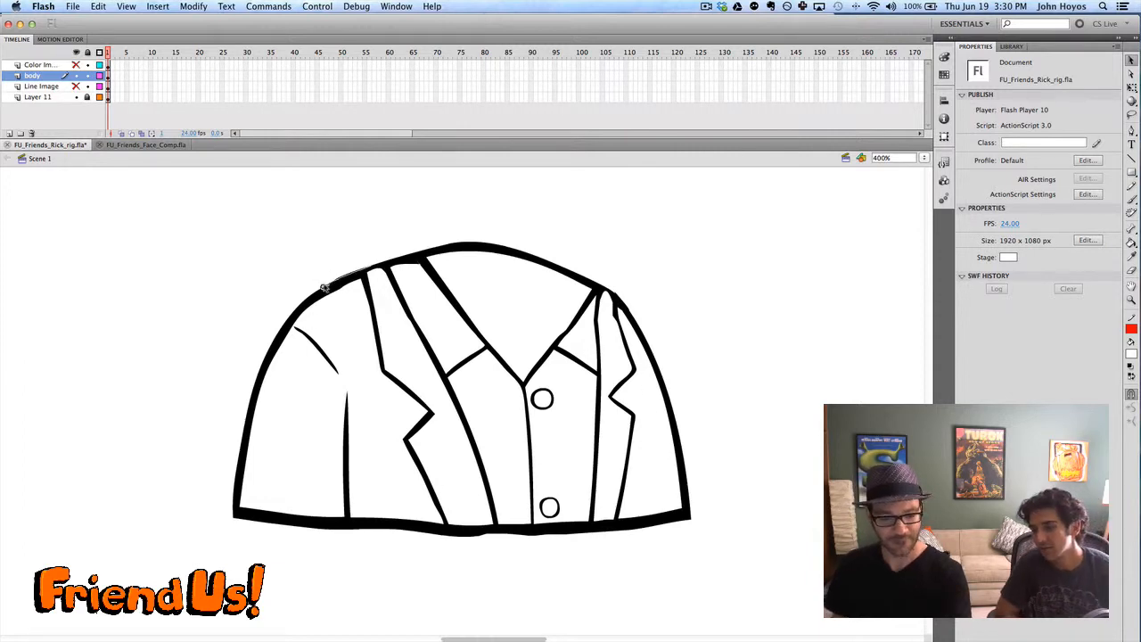
{"action": "left_click_drag", "start_coordinate": [323, 291], "coordinate": [334, 280]}
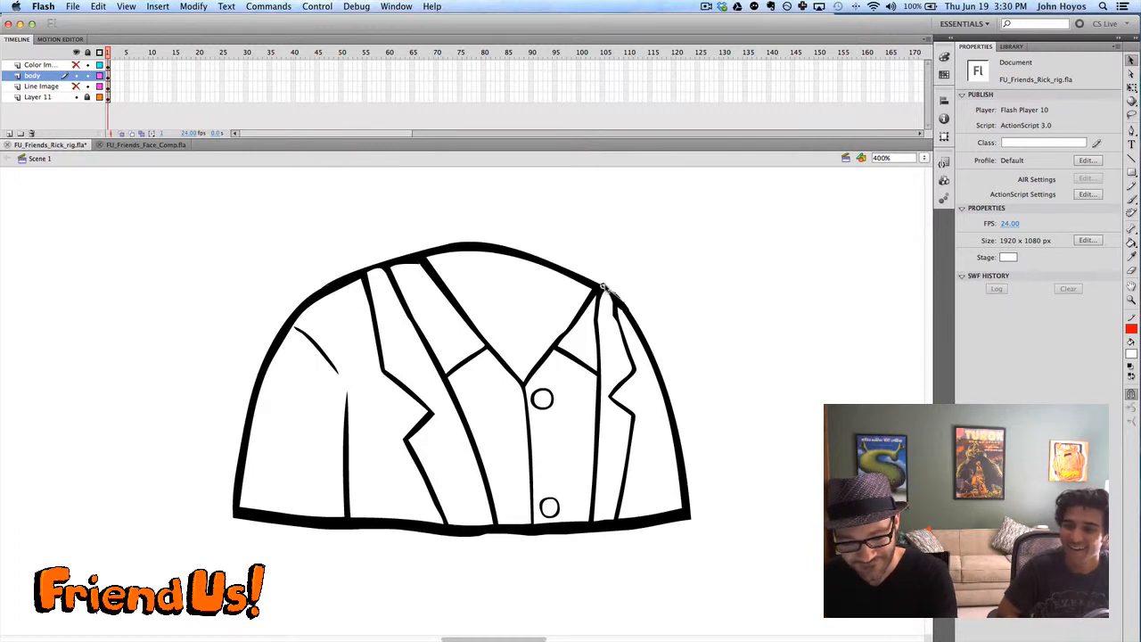
{"action": "left_click", "coordinate": [619, 301]}
{"action": "left_click", "coordinate": [641, 297]}
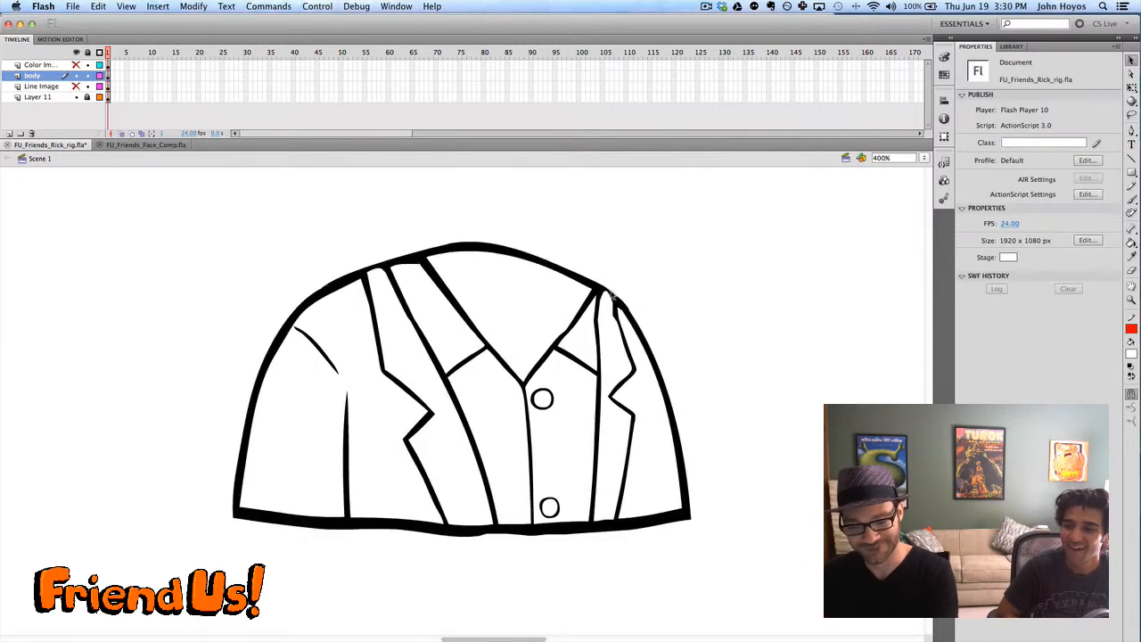
{"action": "mouse_move", "coordinate": [614, 294]}
{"action": "left_mouse_down"}
{"action": "mouse_move", "coordinate": [603, 287]}
{"action": "mouse_move", "coordinate": [628, 296]}
{"action": "mouse_move", "coordinate": [614, 292]}
{"action": "left_mouse_up"}
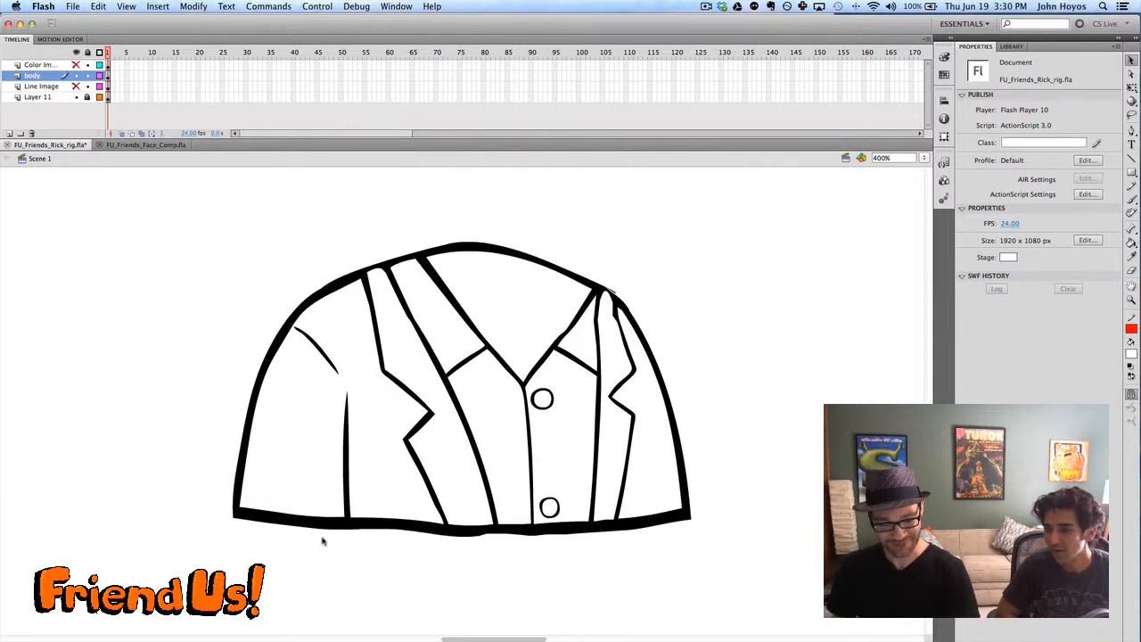
{"action": "left_click_drag", "start_coordinate": [344, 520], "coordinate": [344, 541]}
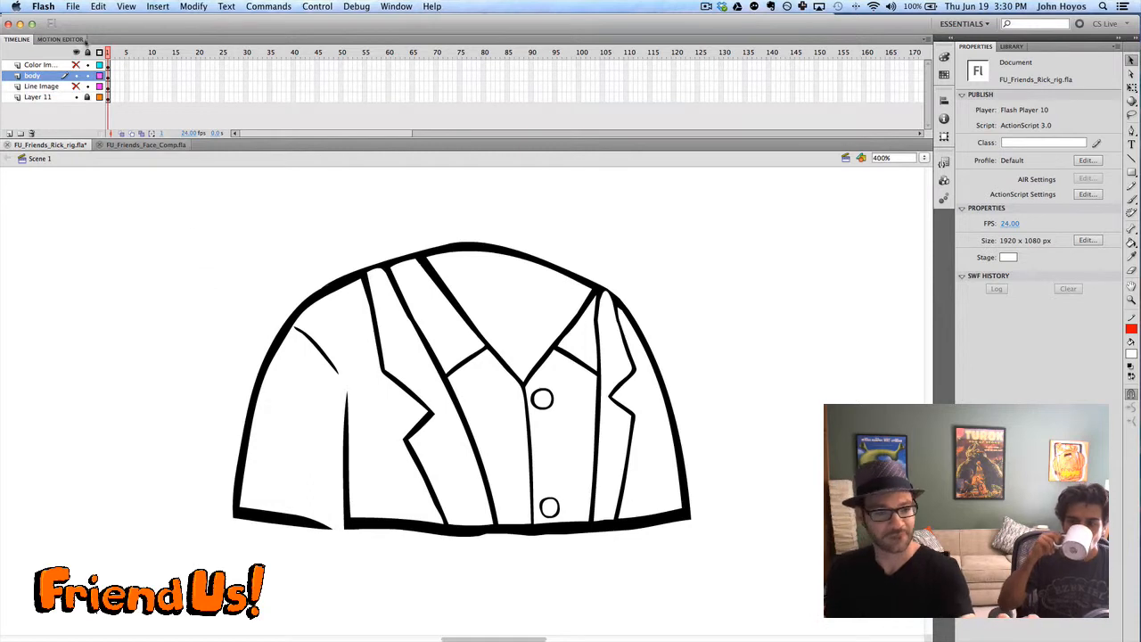
Show the head on the color image layer over the body to check the overlap, and hide it again
{"action": "left_click", "coordinate": [77, 65]}
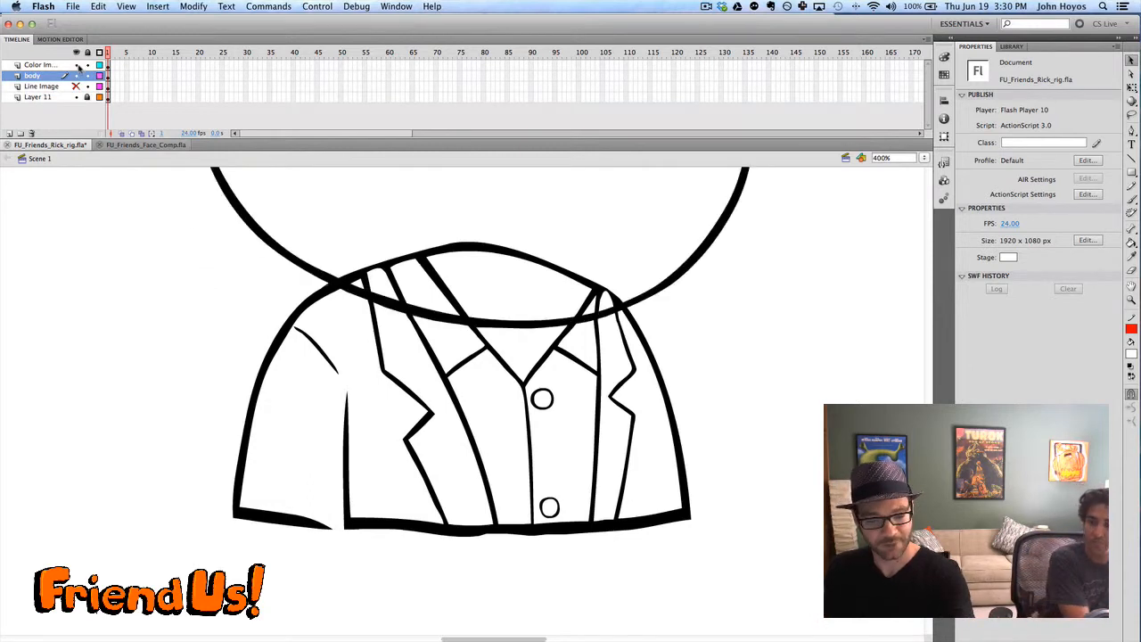
{"action": "key", "text": "super+minus"}
{"action": "key", "text": "super+minus"}
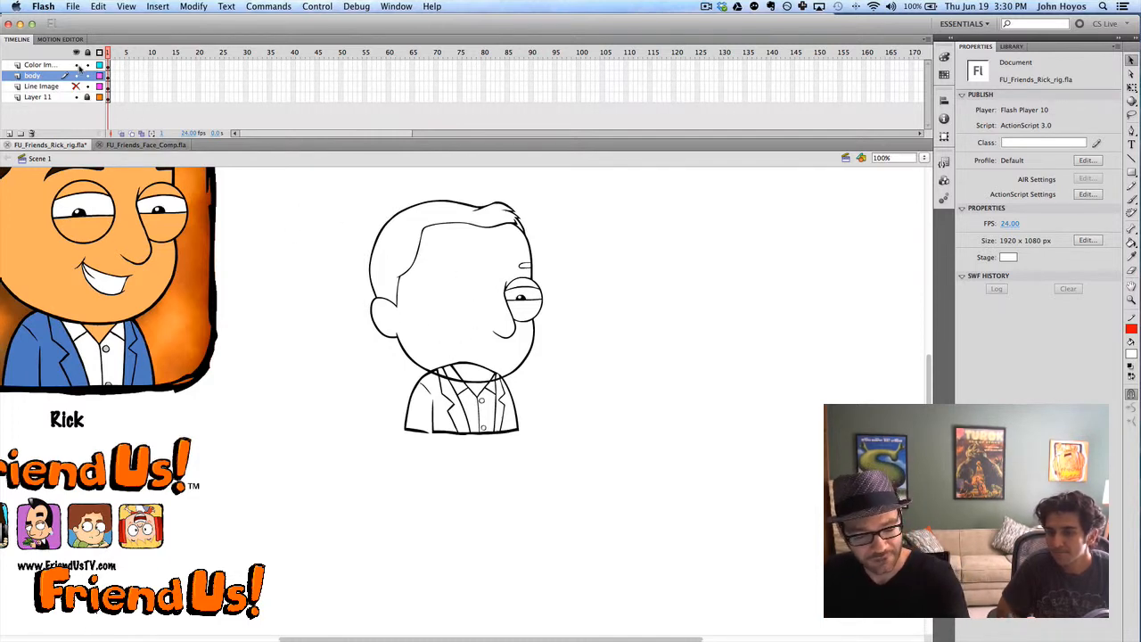
{"action": "left_click", "coordinate": [76, 65]}
{"action": "left_click", "coordinate": [77, 65]}
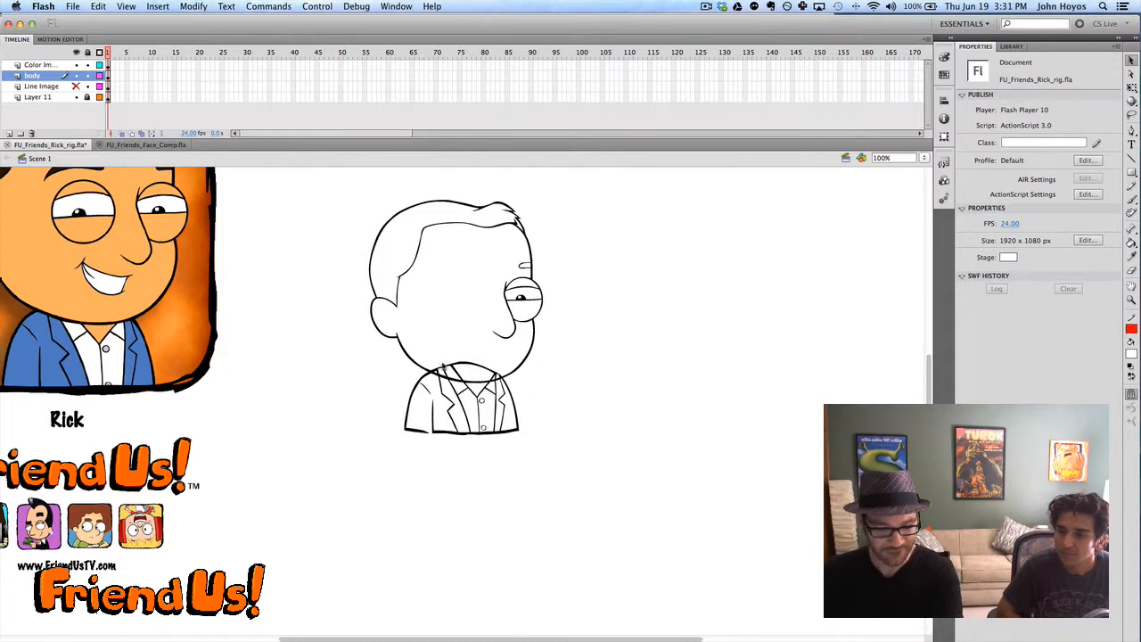
{"action": "left_click", "coordinate": [76, 65]}
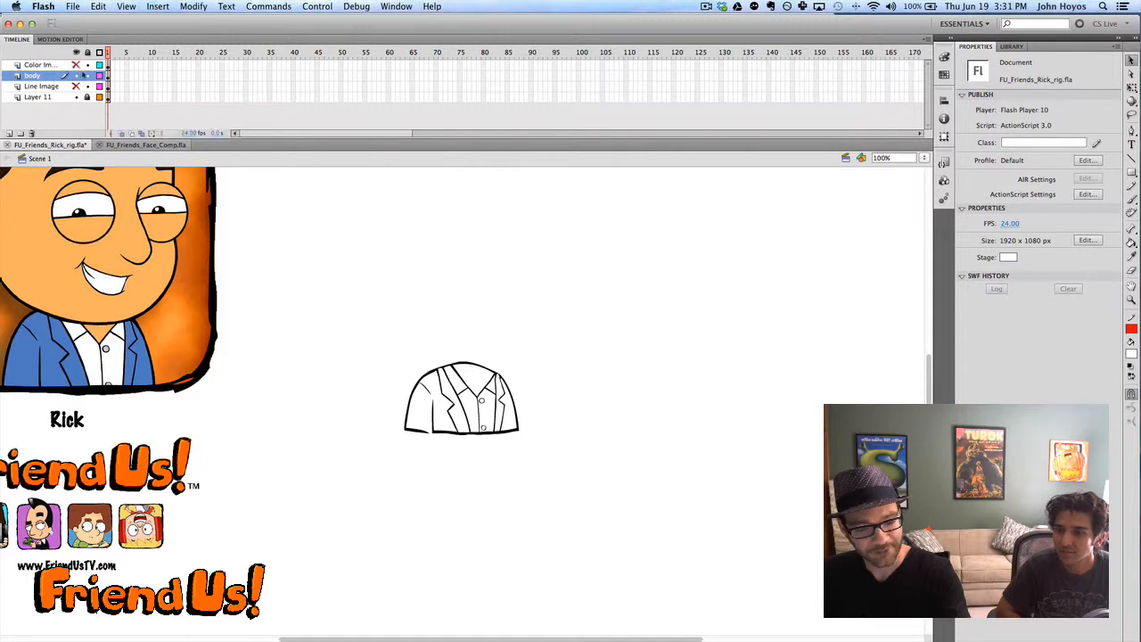
Delete the body's bottom outline from the left sleeve's outer edge to the jacket's left front edge
{"action": "double_click", "coordinate": [419, 433]}
{"action": "key", "text": "super+equal"}
{"action": "key", "text": "super+equal"}
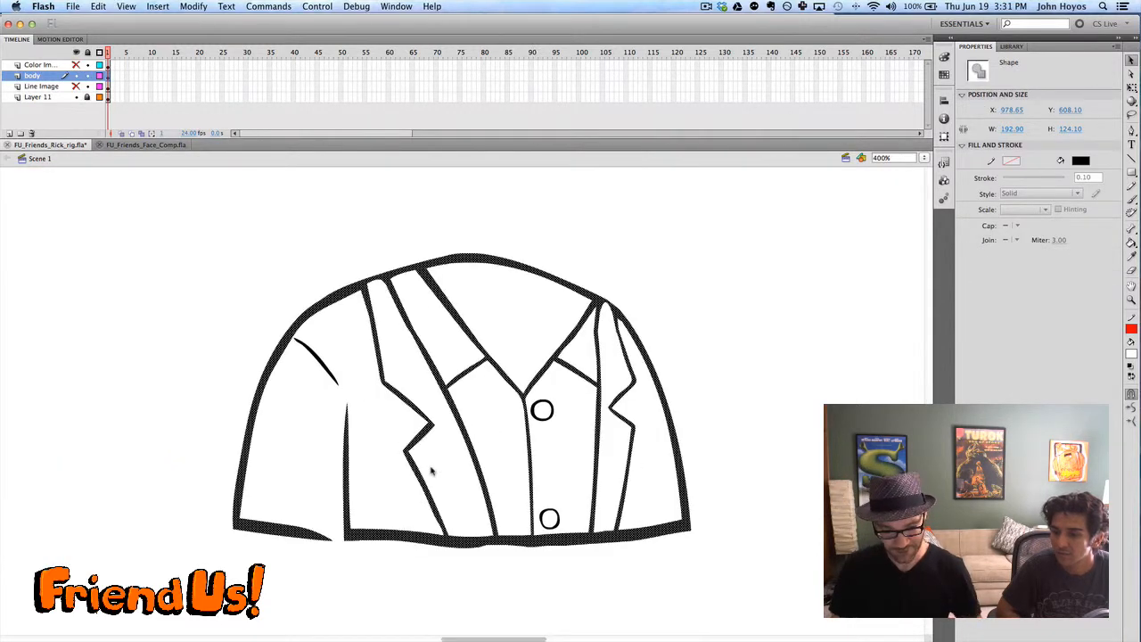
{"action": "left_click", "coordinate": [190, 475]}
{"action": "left_click", "coordinate": [267, 532]}
{"action": "key", "text": "Delete"}
{"action": "mouse_move", "coordinate": [347, 536]}
{"action": "left_mouse_down"}
{"action": "mouse_move", "coordinate": [352, 546]}
{"action": "mouse_move", "coordinate": [447, 538]}
{"action": "mouse_move", "coordinate": [449, 550]}
{"action": "mouse_move", "coordinate": [422, 550]}
{"action": "mouse_move", "coordinate": [464, 557]}
{"action": "left_mouse_up"}
{"action": "left_click", "coordinate": [417, 540]}
{"action": "key", "text": "Delete"}
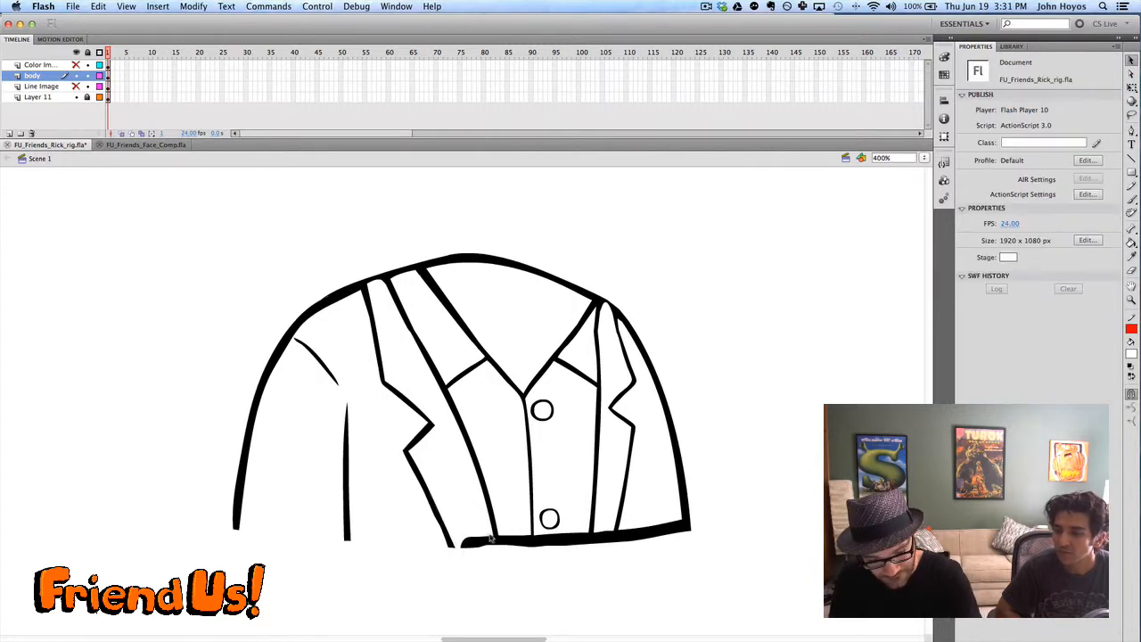
{"action": "left_click", "coordinate": [482, 541]}
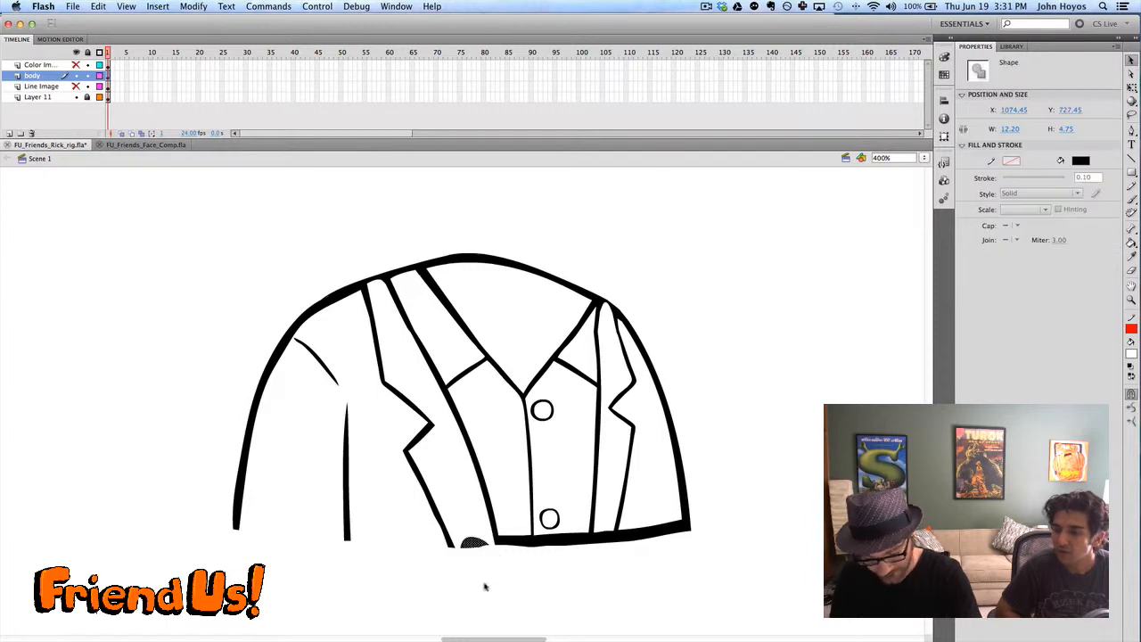
{"action": "key", "text": "Delete"}
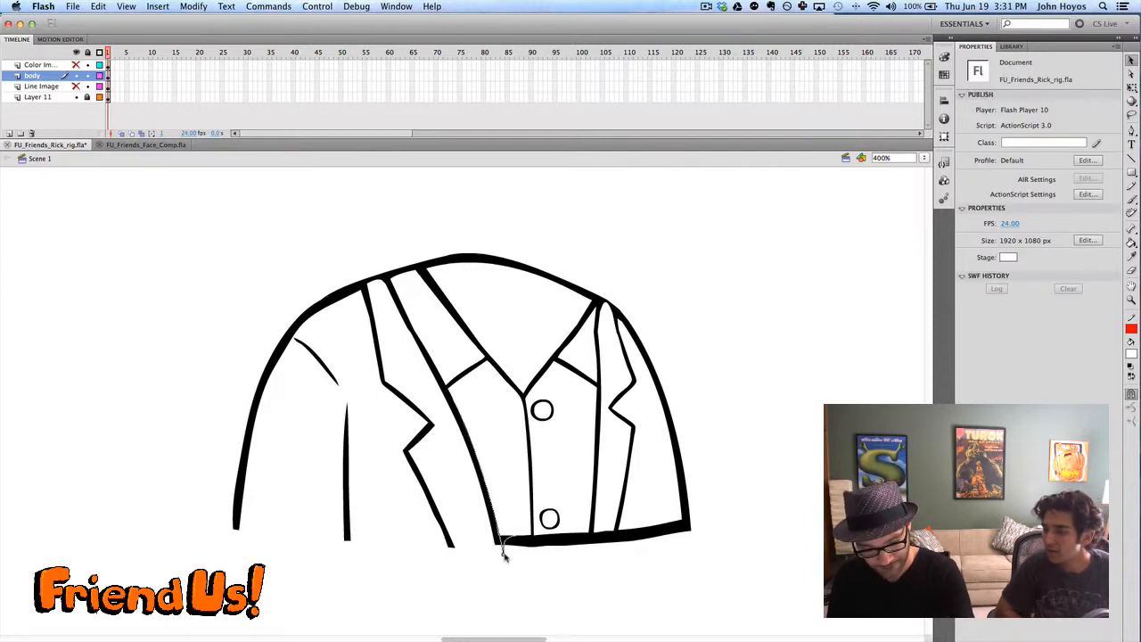
Trim the bottom outline between the jacket's left front edge and the shirt's button placket line
{"action": "left_click_drag", "start_coordinate": [505, 542], "coordinate": [526, 544]}
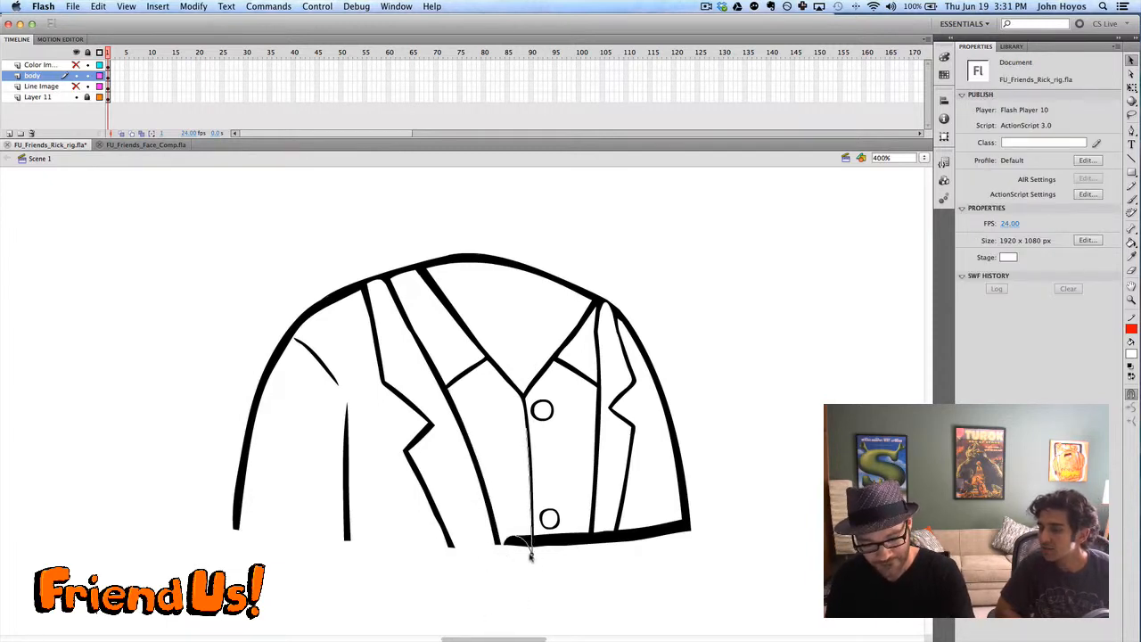
{"action": "key", "text": "super+z"}
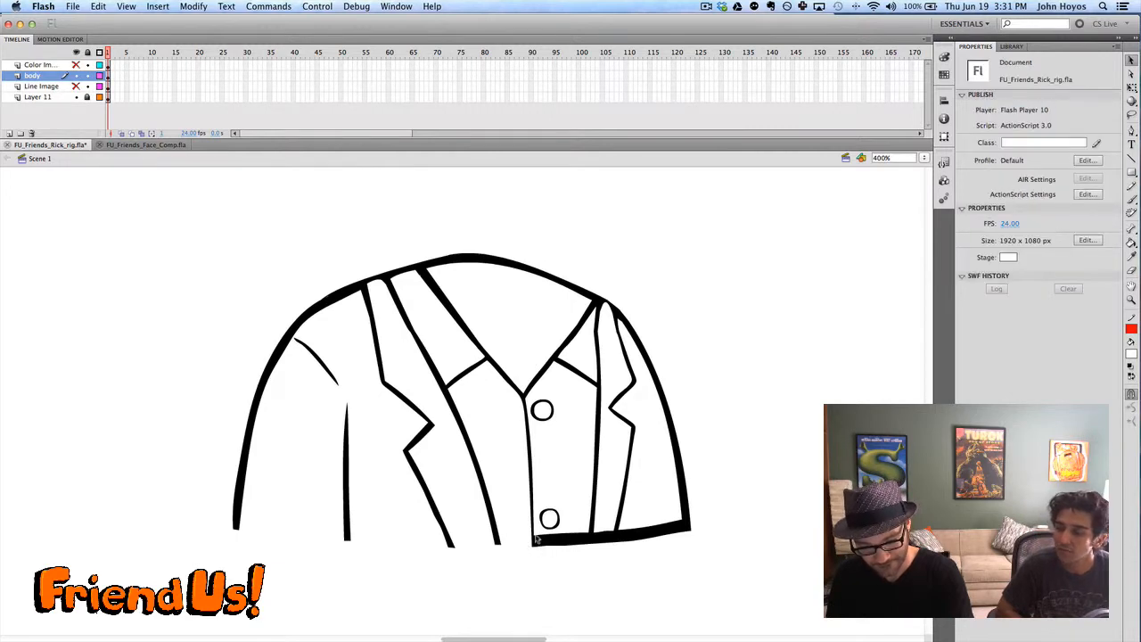
{"action": "key", "text": "super+z"}
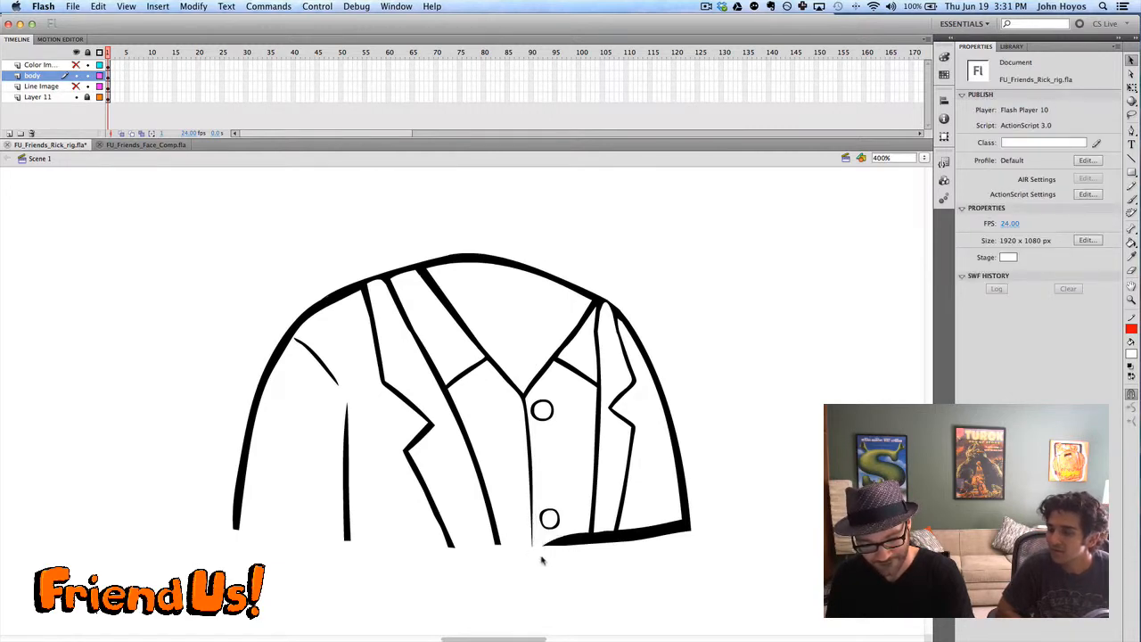
{"action": "left_click_drag", "start_coordinate": [533, 539], "coordinate": [533, 544]}
{"action": "key", "text": "super+z"}
{"action": "key", "text": "super+z"}
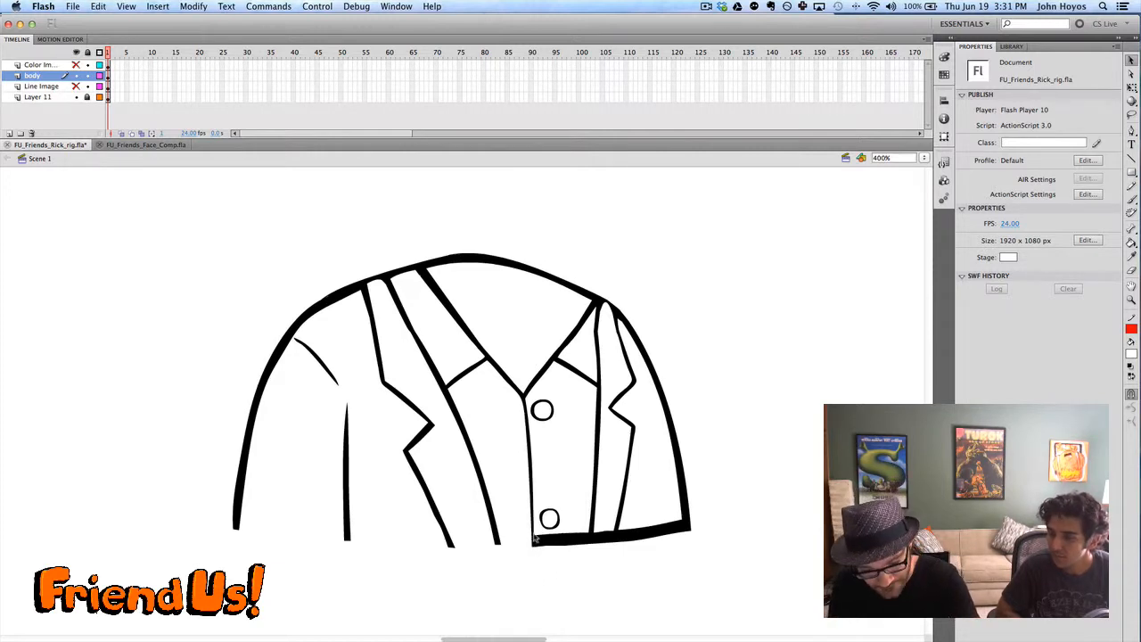
Remove the bottom outline under the shirt from the button placket line to the jacket's right front edge
{"action": "left_click_drag", "start_coordinate": [536, 541], "coordinate": [537, 555]}
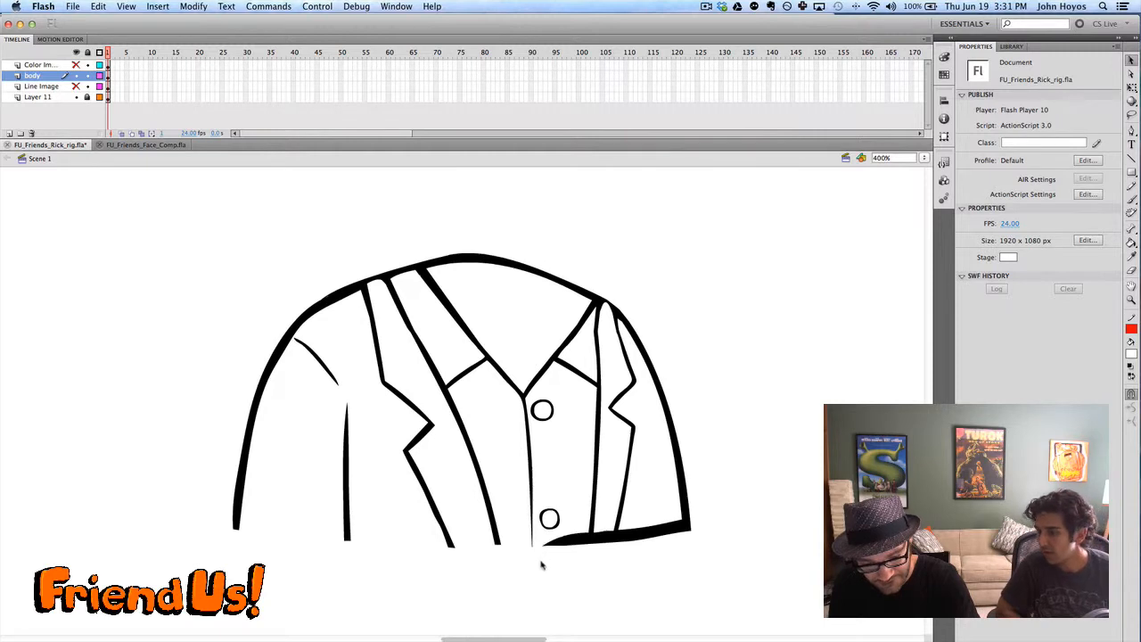
{"action": "mouse_move", "coordinate": [592, 481]}
{"action": "left_mouse_down"}
{"action": "mouse_move", "coordinate": [570, 552]}
{"action": "mouse_move", "coordinate": [542, 562]}
{"action": "left_mouse_up"}
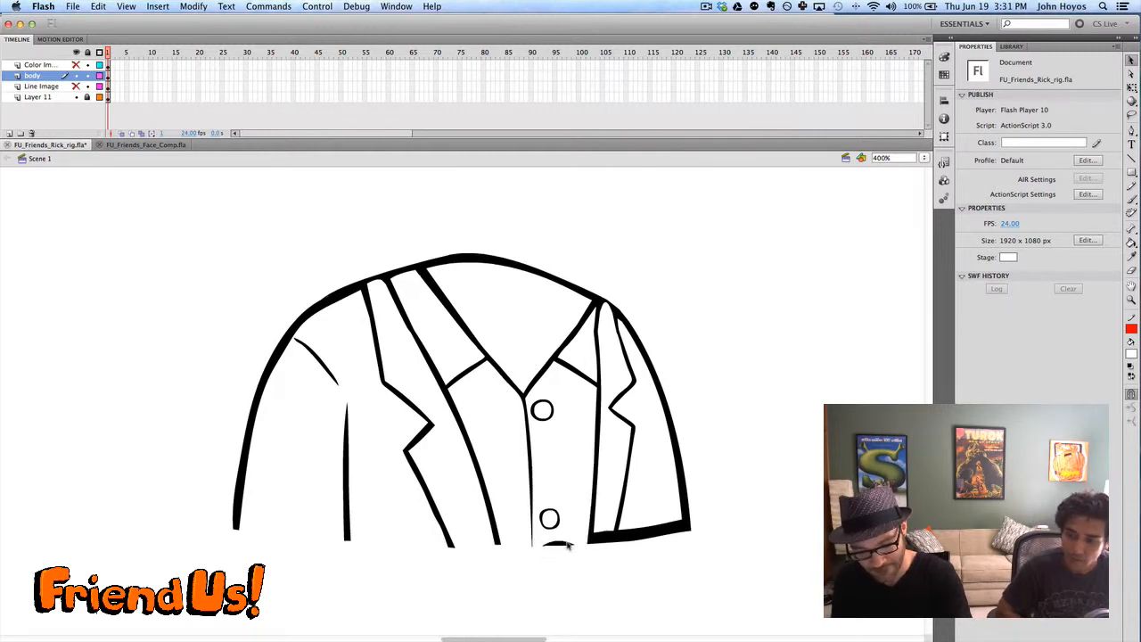
{"action": "left_click", "coordinate": [514, 562]}
{"action": "double_click", "coordinate": [533, 511]}
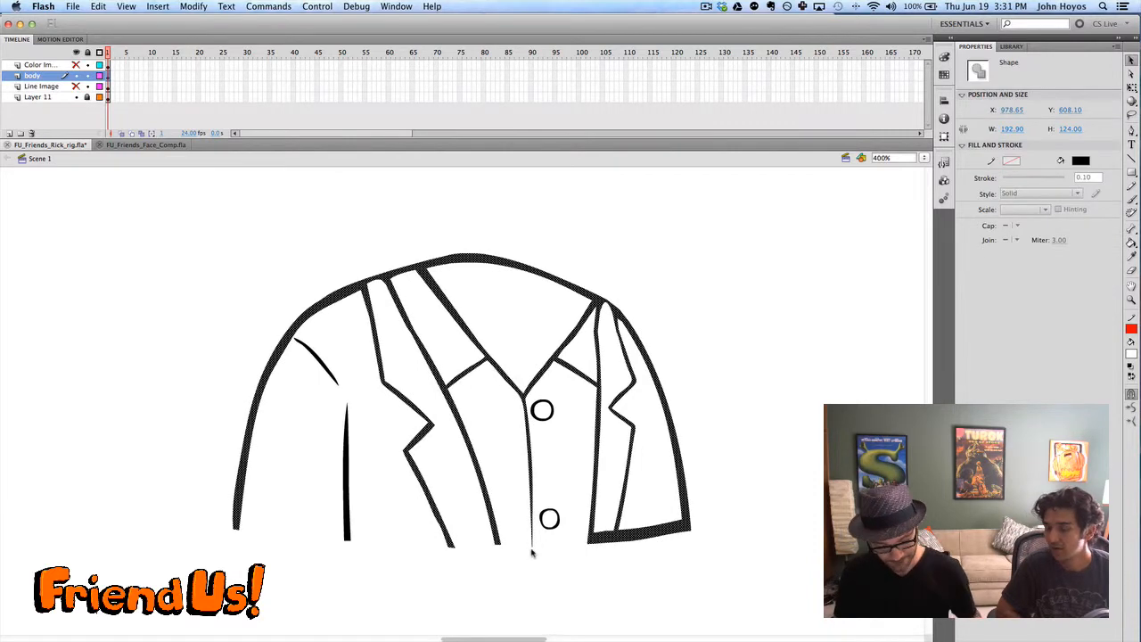
Widen the thin lower tip of the shirt's button placket line into a blunt end
{"action": "key", "text": "super+equal"}
{"action": "left_click", "coordinate": [558, 563]}
{"action": "scroll", "coordinate": [509, 273], "scroll_direction": "down", "scroll_amount": 5}
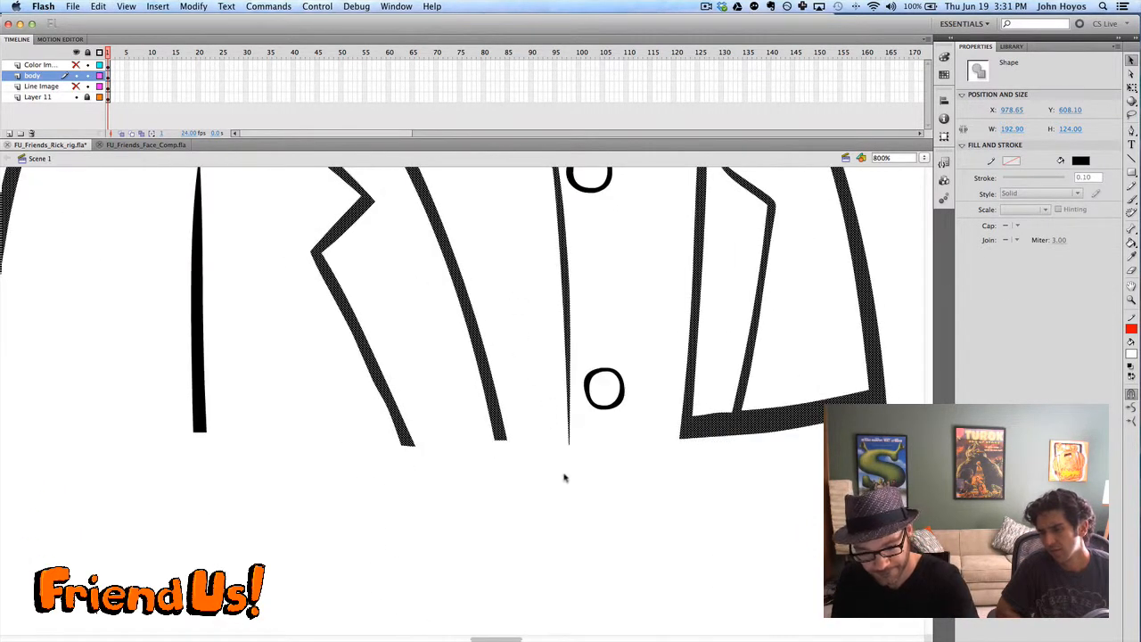
{"action": "left_click_drag", "start_coordinate": [571, 438], "coordinate": [575, 447]}
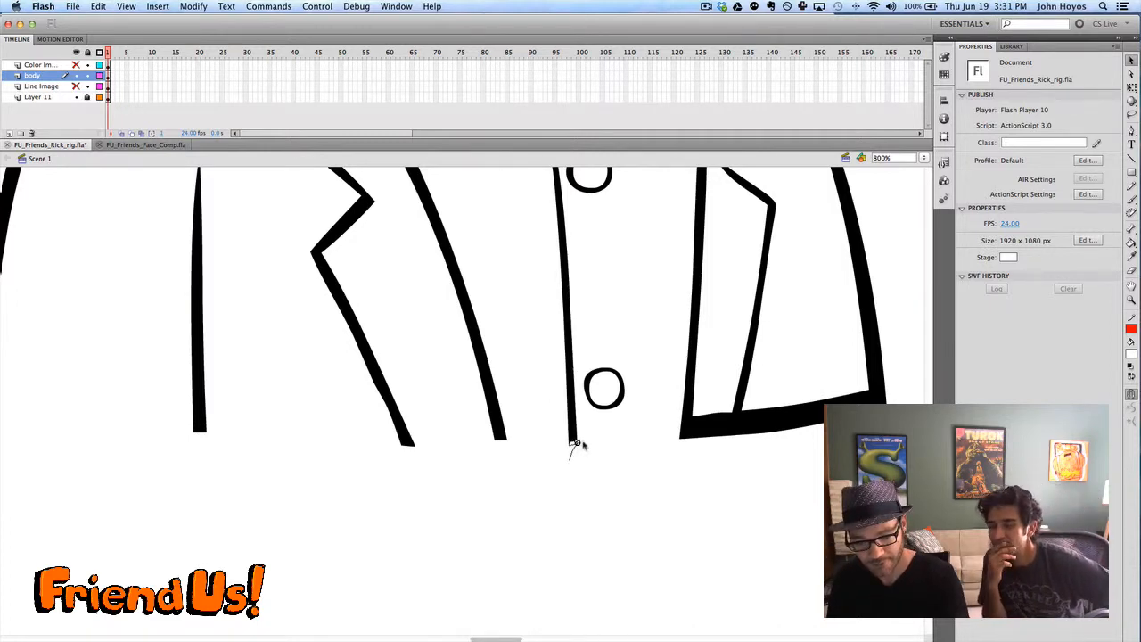
Delete the remaining bottom outline from the jacket's right front edge, past the lapel line, to the right sleeve's outer edge
{"action": "mouse_move", "coordinate": [694, 428]}
{"action": "left_mouse_down"}
{"action": "mouse_move", "coordinate": [686, 448]}
{"action": "mouse_move", "coordinate": [719, 434]}
{"action": "mouse_move", "coordinate": [724, 451]}
{"action": "left_mouse_up"}
{"action": "left_click", "coordinate": [714, 429]}
{"action": "key", "text": "Delete"}
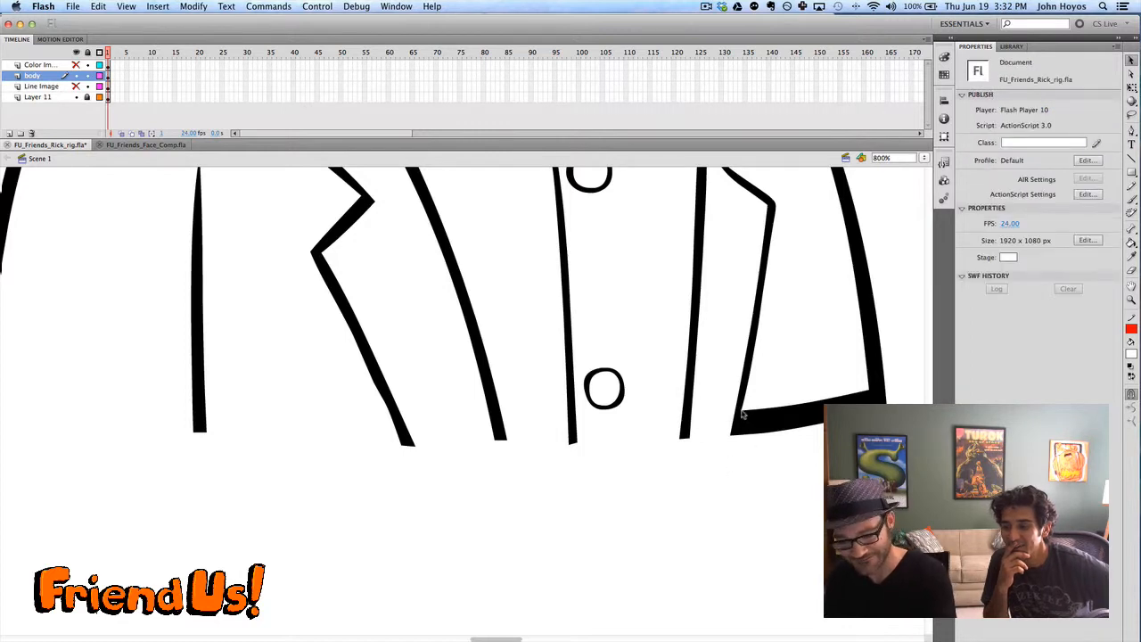
{"action": "left_click_drag", "start_coordinate": [741, 413], "coordinate": [740, 449]}
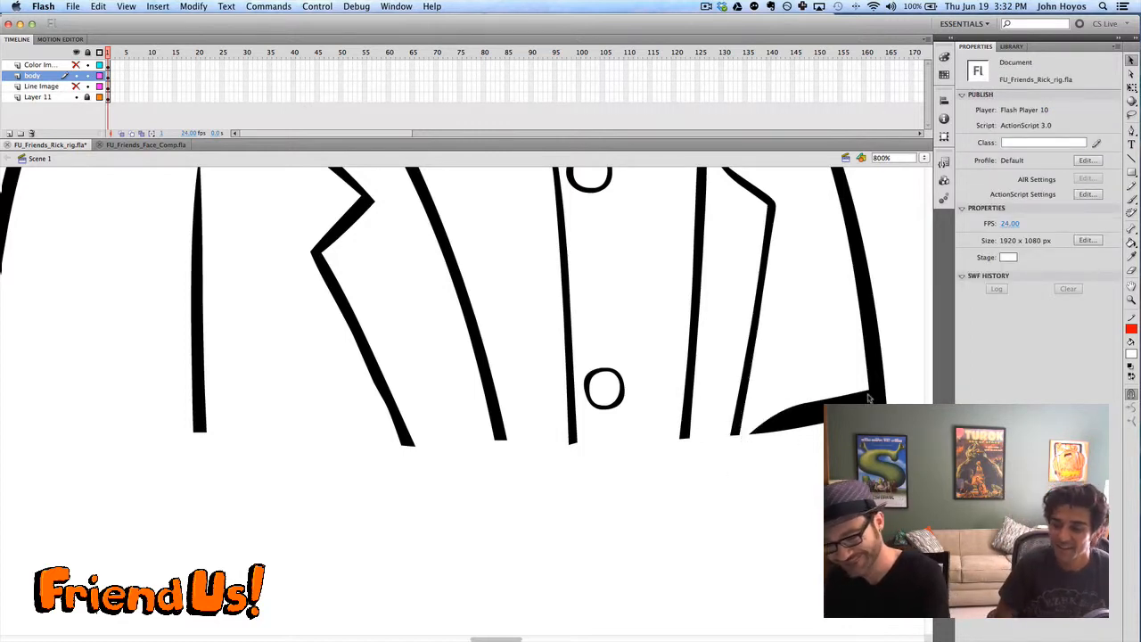
{"action": "left_click_drag", "start_coordinate": [870, 395], "coordinate": [870, 434]}
{"action": "left_click", "coordinate": [810, 419]}
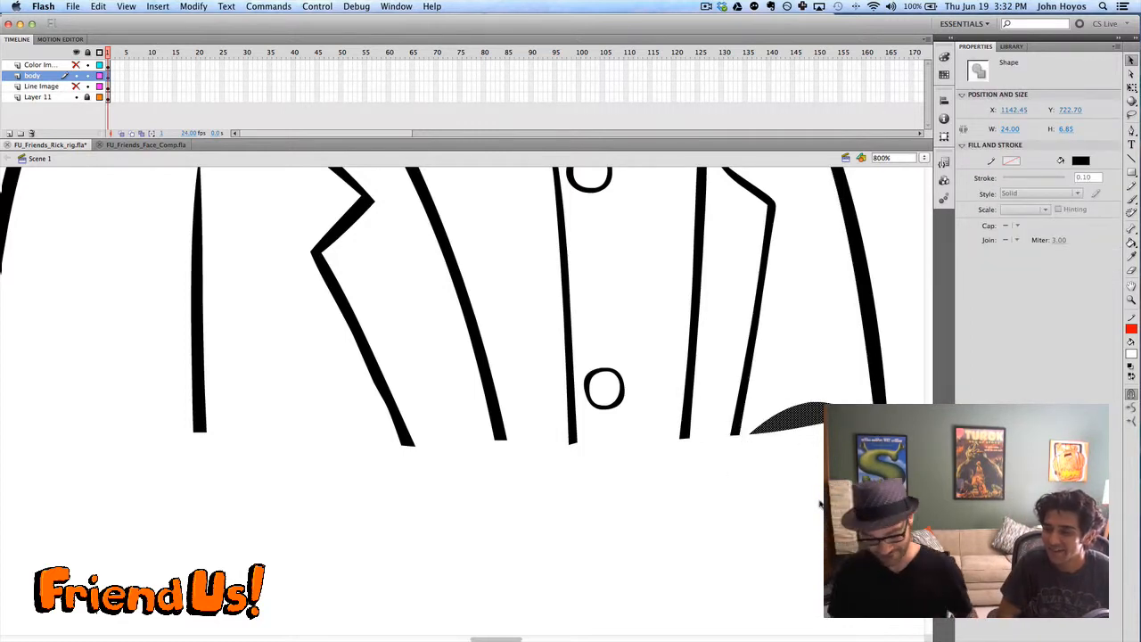
{"action": "key", "text": "Delete"}
Compare the trimmed body with the Line Image layer, leaving that layer hidden and the color image layer shown
{"action": "key", "text": "super+minus"}
{"action": "key", "text": "super+minus"}
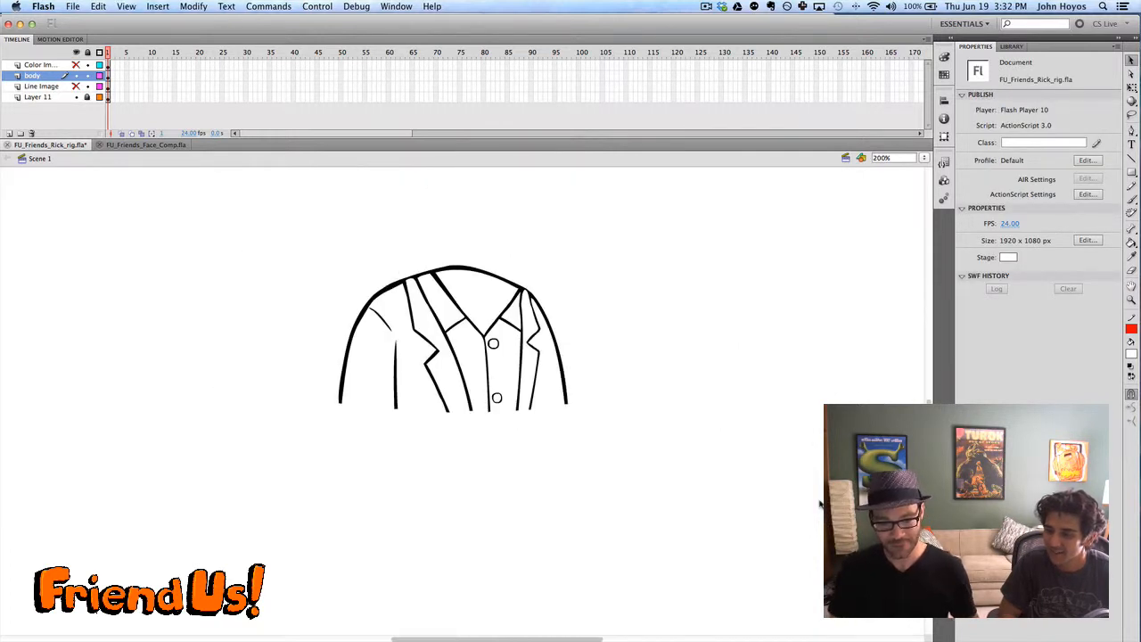
{"action": "scroll", "coordinate": [288, 326], "scroll_direction": "up", "scroll_amount": 5}
{"action": "scroll", "coordinate": [288, 326], "scroll_direction": "left", "scroll_amount": 3}
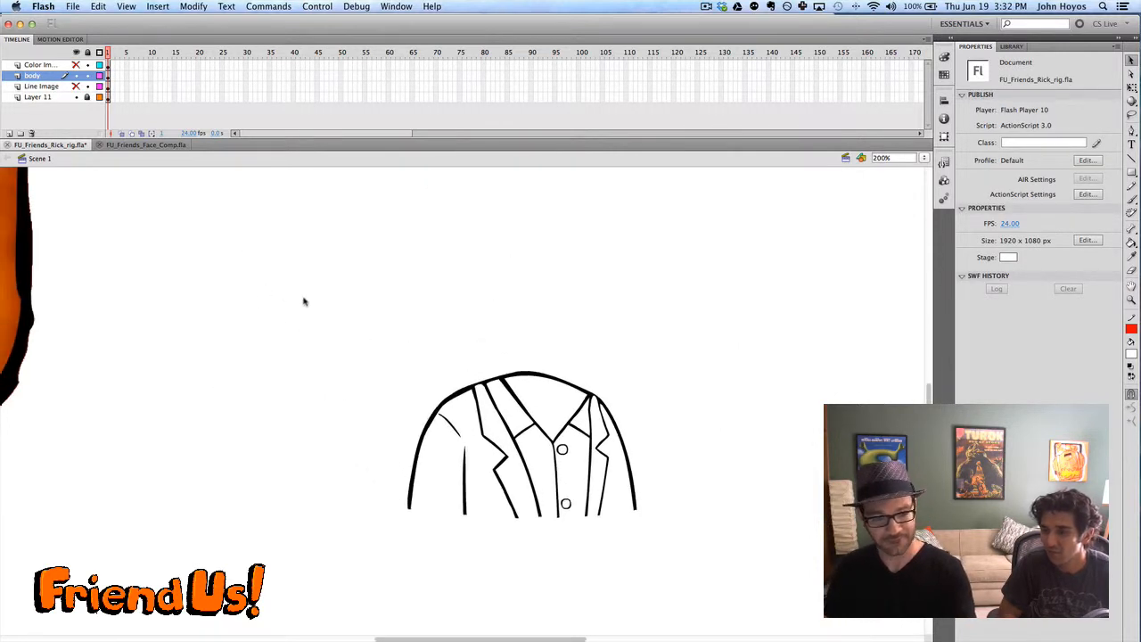
{"action": "left_click", "coordinate": [76, 86]}
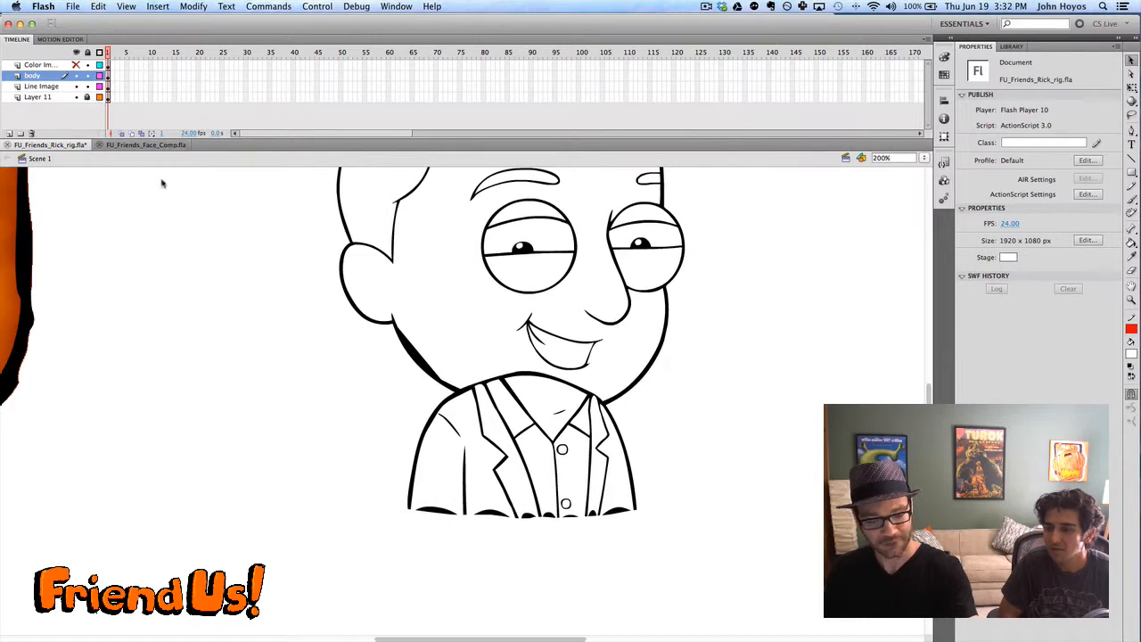
{"action": "left_click", "coordinate": [76, 86]}
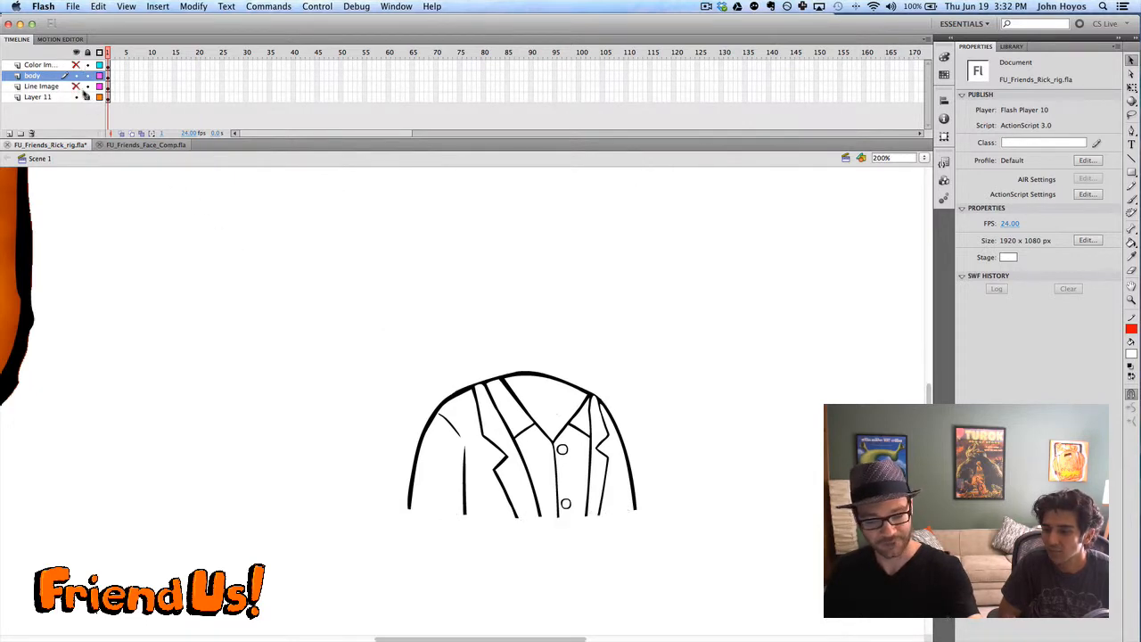
{"action": "left_click", "coordinate": [75, 65]}
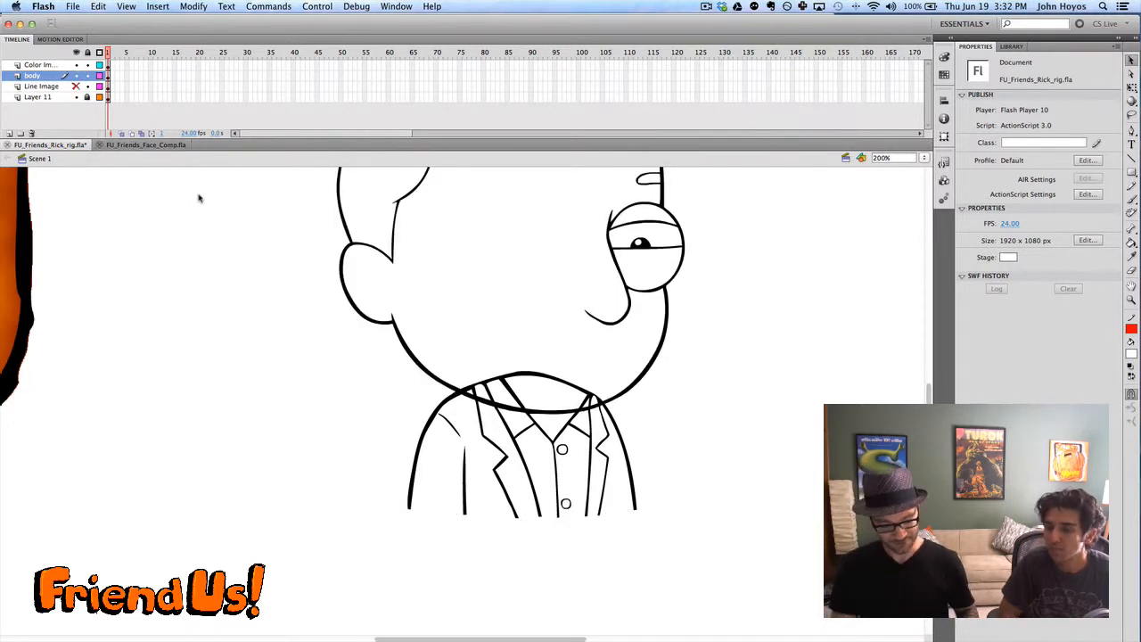
Select the color image layer and hide the body layer to isolate the head drawing
{"action": "key", "text": "super+1"}
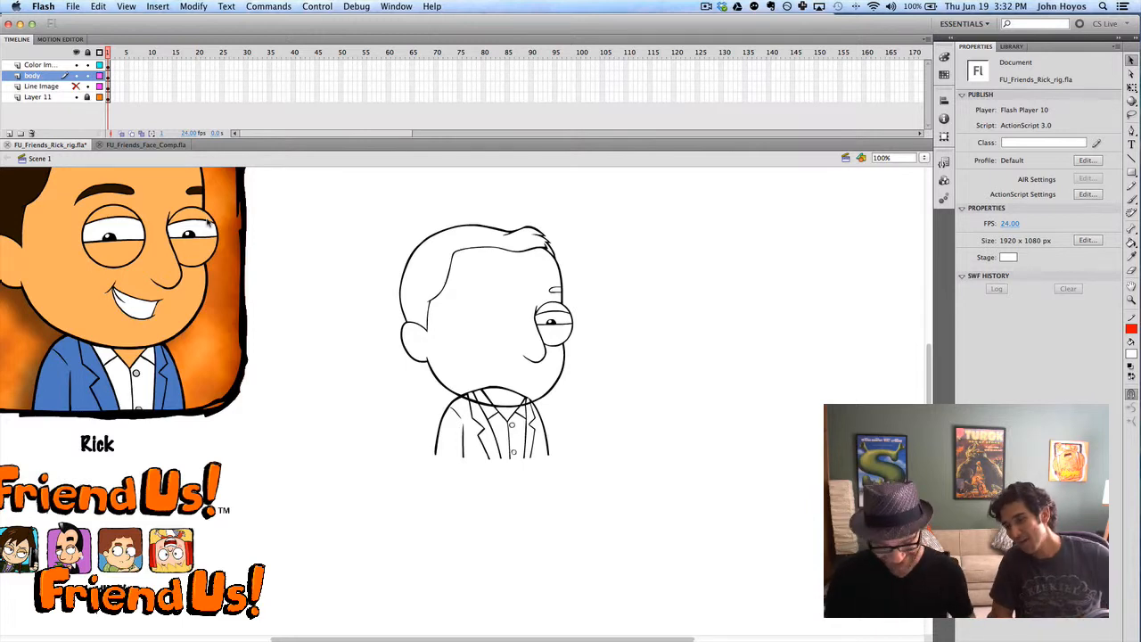
{"action": "key", "text": "super+equal"}
{"action": "scroll", "coordinate": [263, 341], "scroll_direction": "up", "scroll_amount": 3}
{"action": "scroll", "coordinate": [263, 342], "scroll_direction": "right", "scroll_amount": 2}
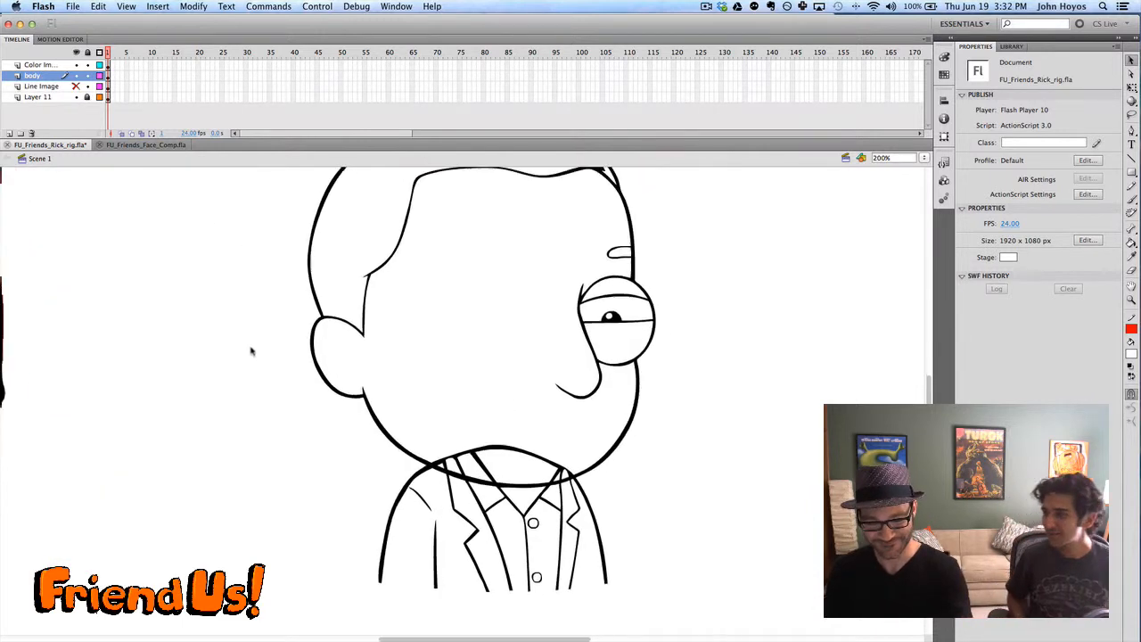
{"action": "left_click_drag", "start_coordinate": [205, 280], "coordinate": [202, 302]}
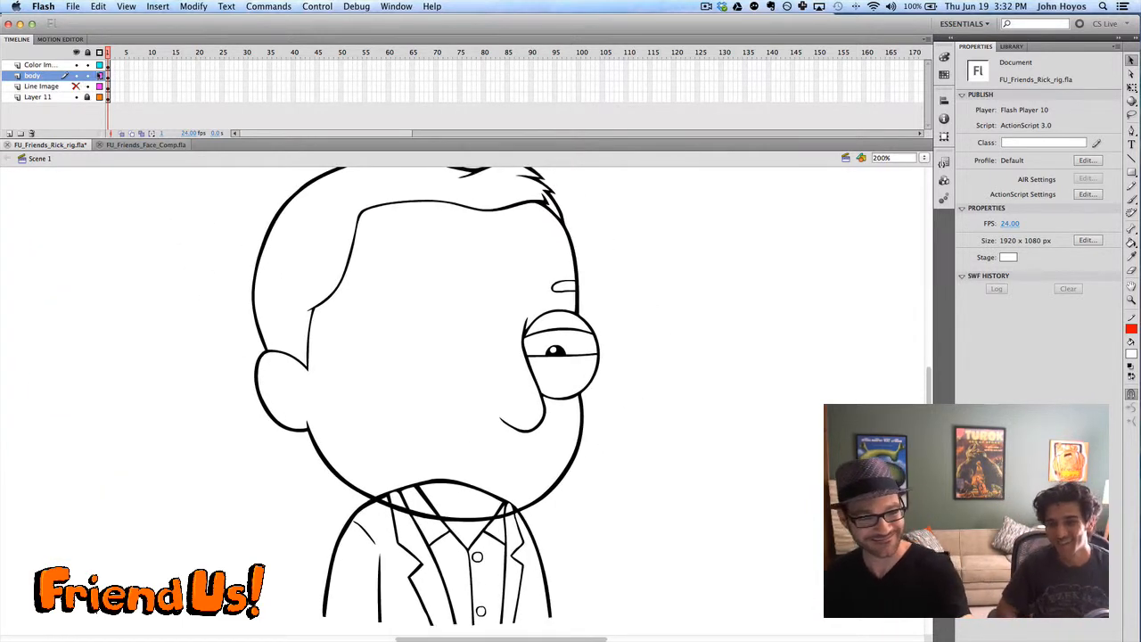
{"action": "left_click", "coordinate": [51, 66]}
{"action": "left_click", "coordinate": [76, 75]}
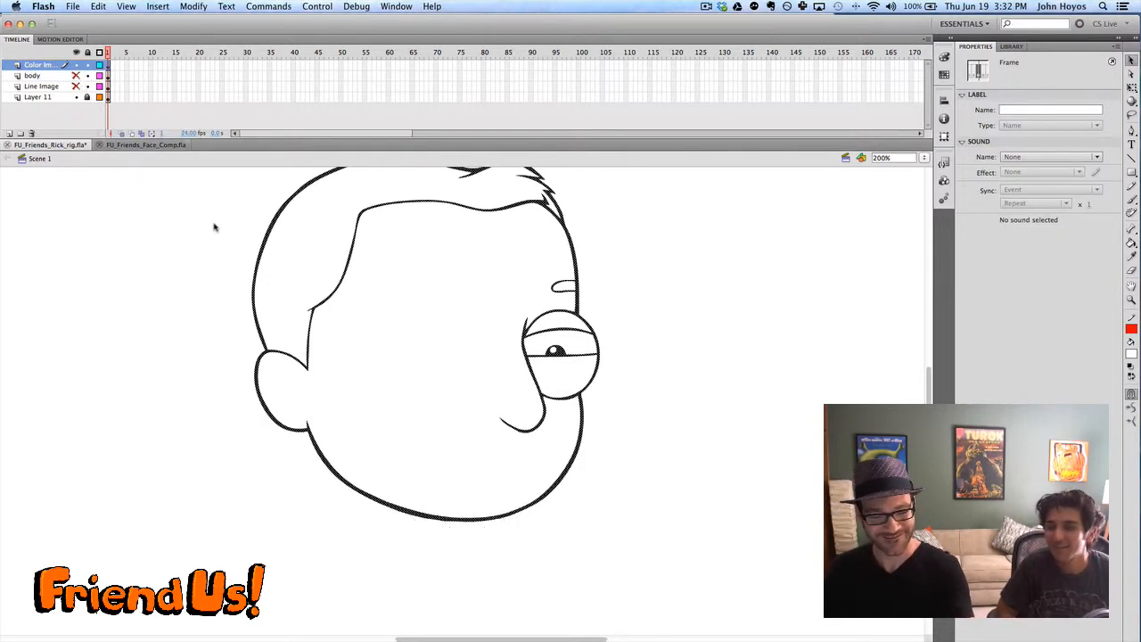
{"action": "left_click", "coordinate": [234, 260]}
{"action": "key", "text": "super+minus"}
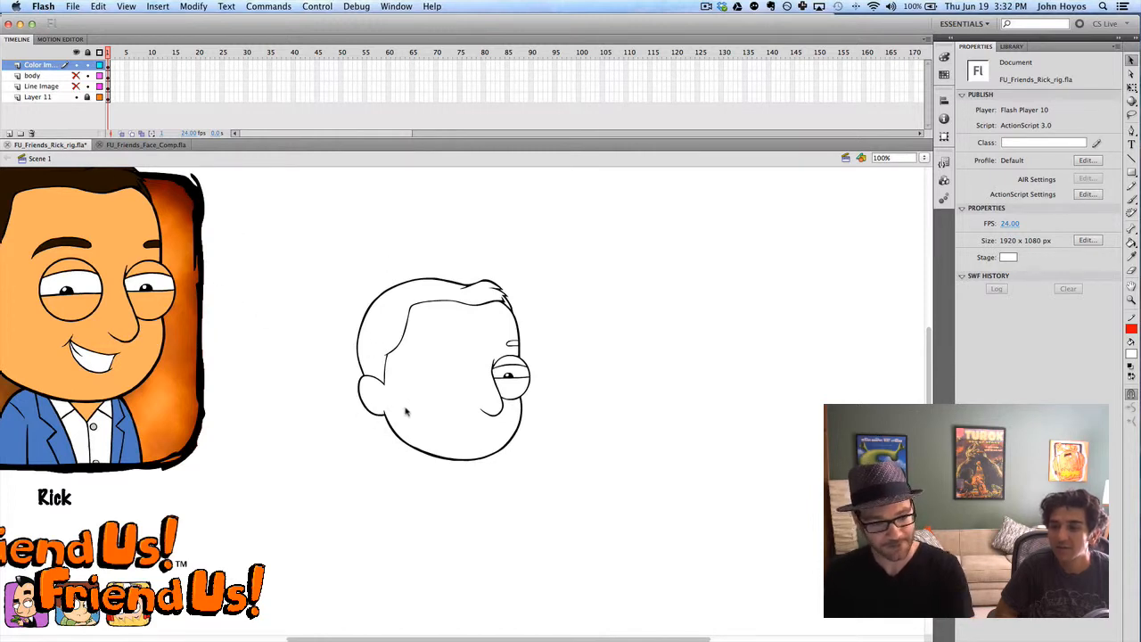
Copy the eyes-and-mouth graphic from FU_Friends_Face_Comp.fla and return to FU_Friends_Rick_rig.fla
{"action": "left_click", "coordinate": [147, 145]}
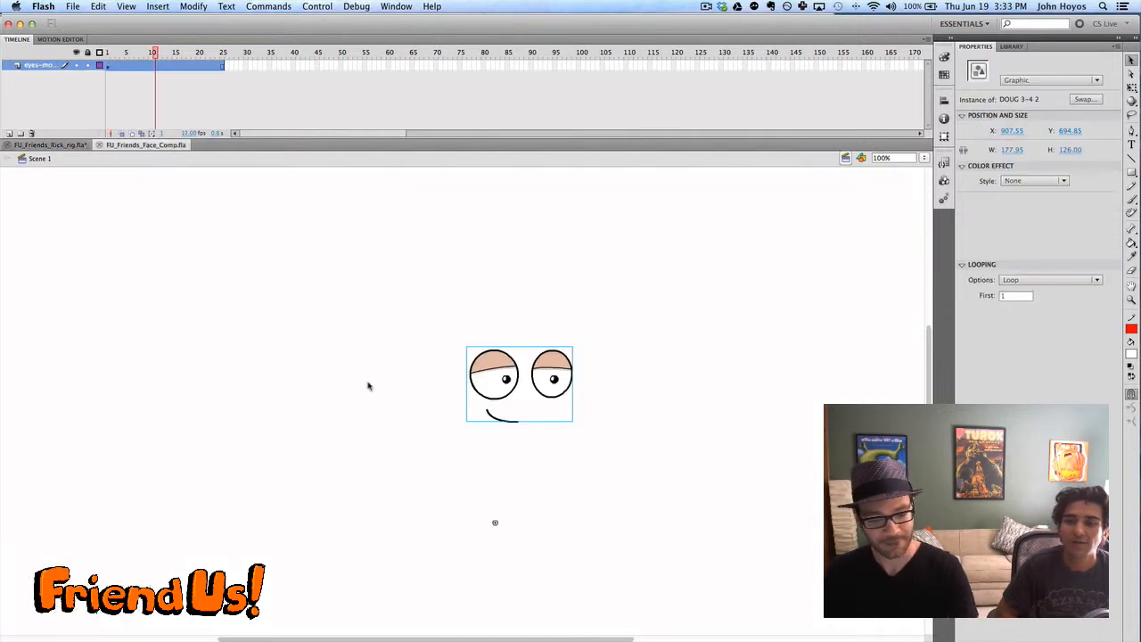
{"action": "right_click", "coordinate": [491, 364]}
{"action": "left_click", "coordinate": [510, 408]}
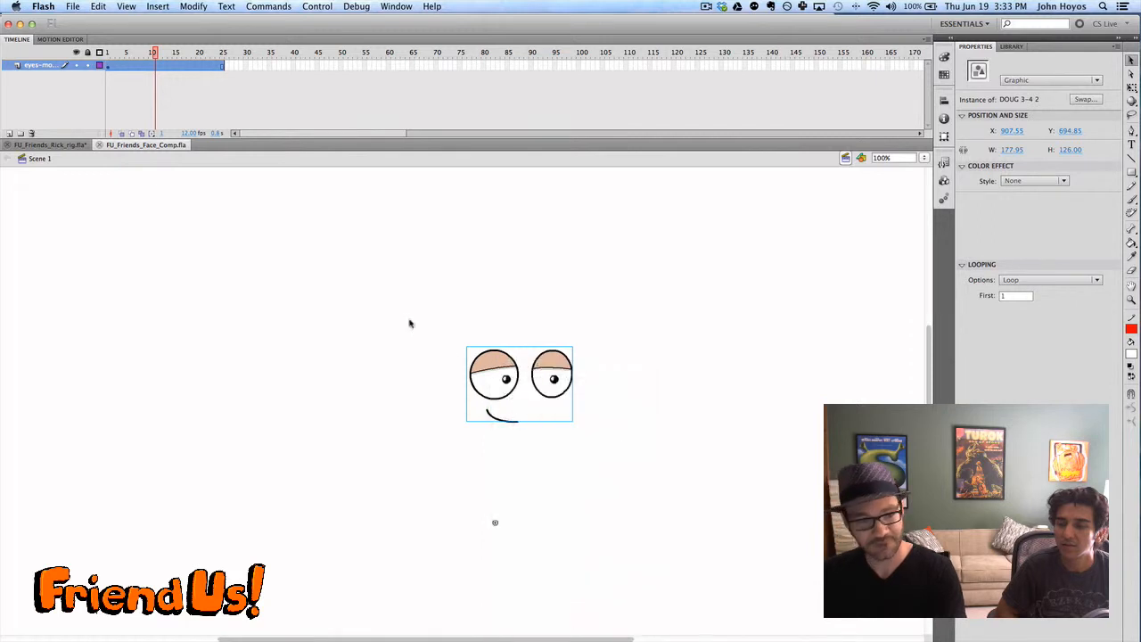
{"action": "left_click", "coordinate": [57, 145]}
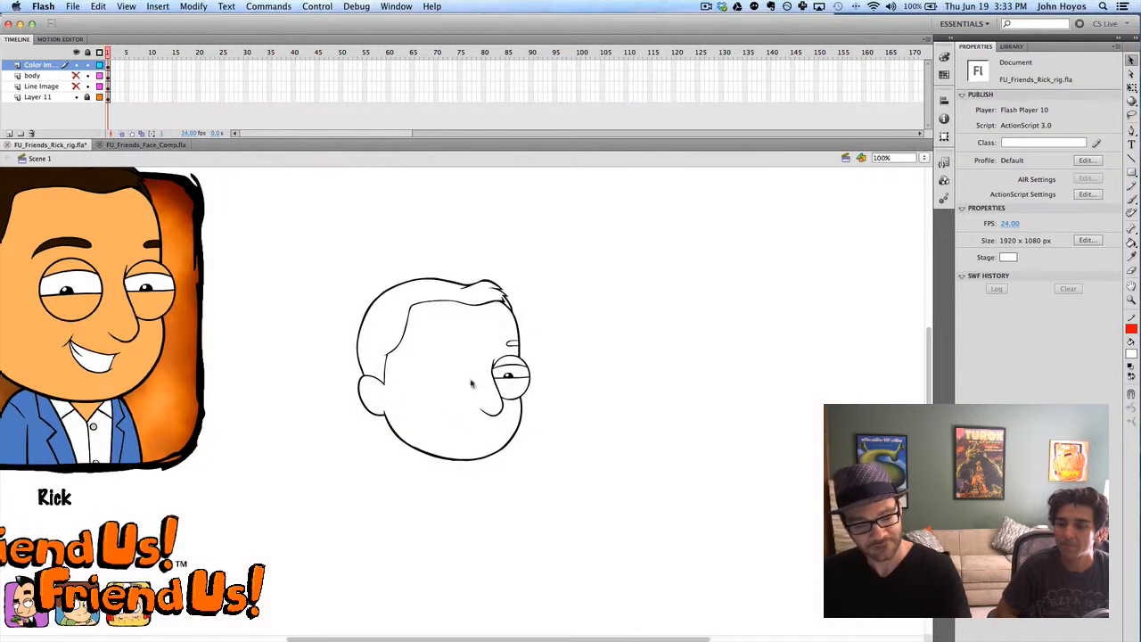
Add a new layer above the color image layer and paste the face graphic, replacing the existing library items
{"action": "left_click", "coordinate": [9, 132]}
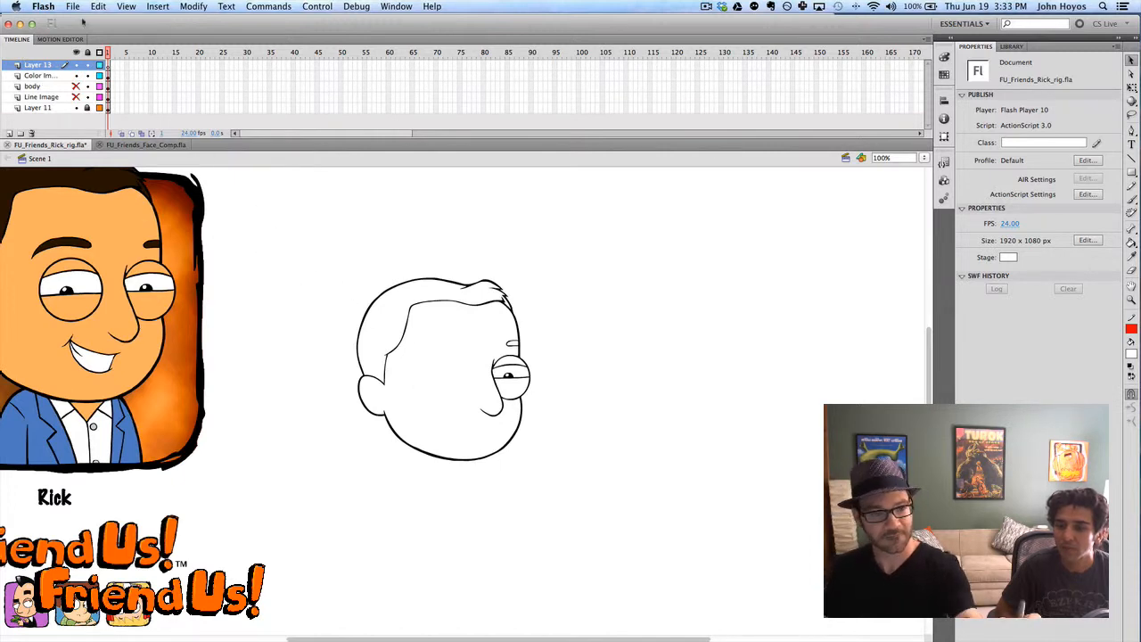
{"action": "left_click", "coordinate": [98, 6]}
{"action": "left_click", "coordinate": [122, 85]}
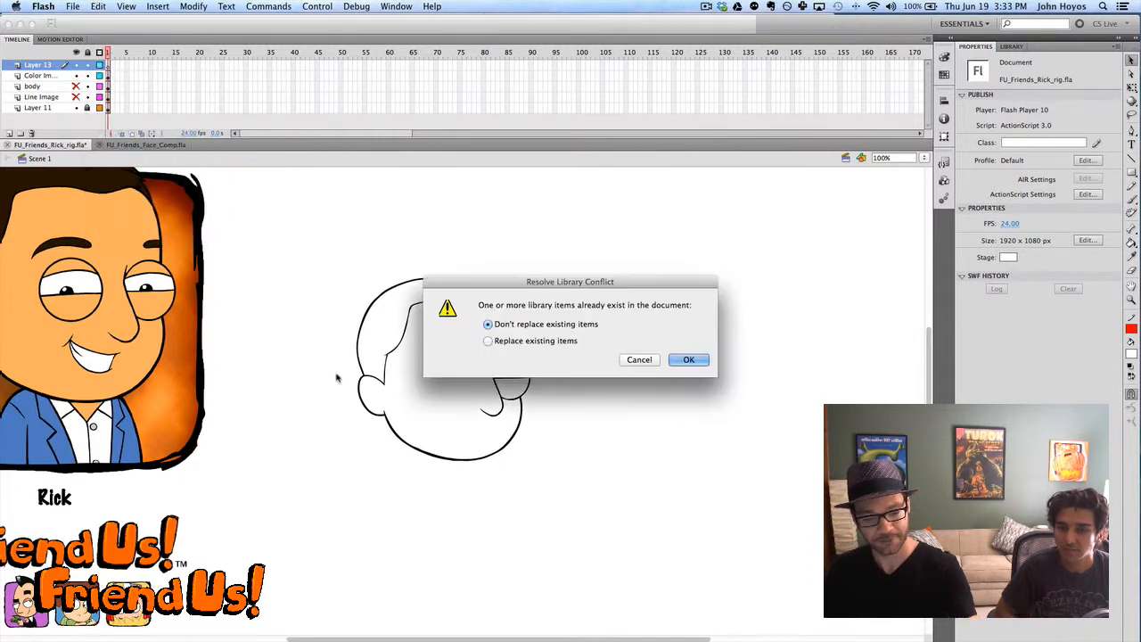
{"action": "left_click", "coordinate": [489, 341]}
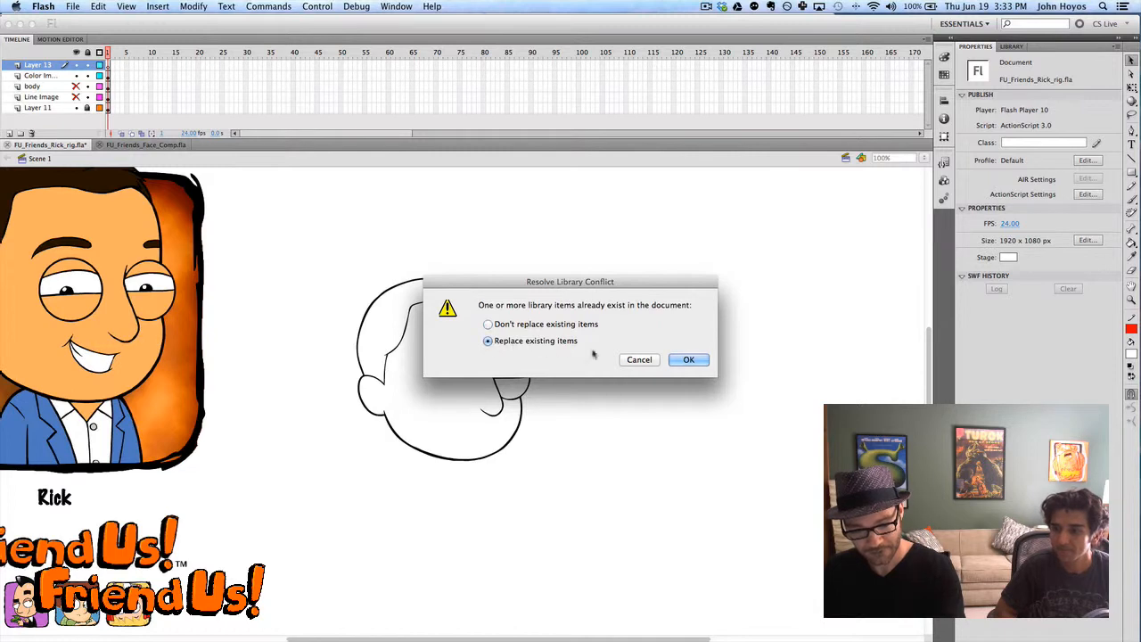
{"action": "left_click", "coordinate": [688, 360]}
Move the pasted face graphic onto the head's eye area, to about X 1081.9, Y 756
{"action": "mouse_move", "coordinate": [429, 400]}
{"action": "left_mouse_down"}
{"action": "mouse_move", "coordinate": [454, 383]}
{"action": "mouse_move", "coordinate": [445, 388]}
{"action": "left_mouse_up"}
{"action": "key", "text": "Left"}
{"action": "key", "text": "Left"}
{"action": "key", "text": "Left"}
{"action": "key", "text": "Left"}
{"action": "key", "text": "Left"}
{"action": "key", "text": "Up"}
{"action": "key", "text": "Up"}
{"action": "key", "text": "Up"}
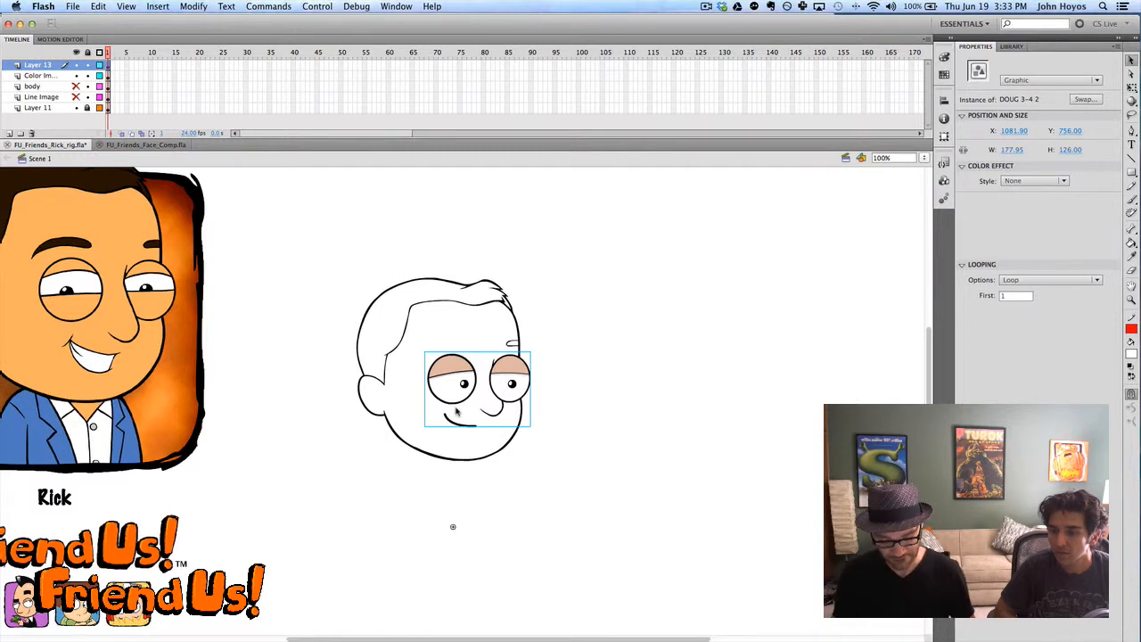
Display the face graphic's layer as outlines and nudge the graphic to about X 1082.65, Y 755, aligning its right eye with the drawing
{"action": "key", "text": "super+equal"}
{"action": "key", "text": "super+equal"}
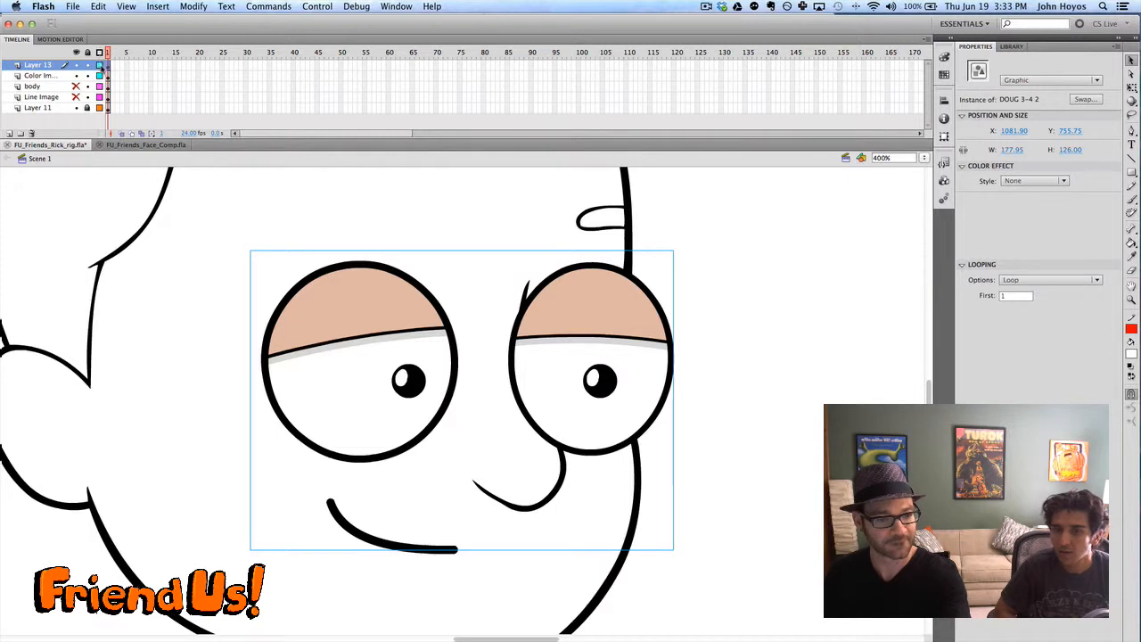
{"action": "left_click", "coordinate": [100, 66]}
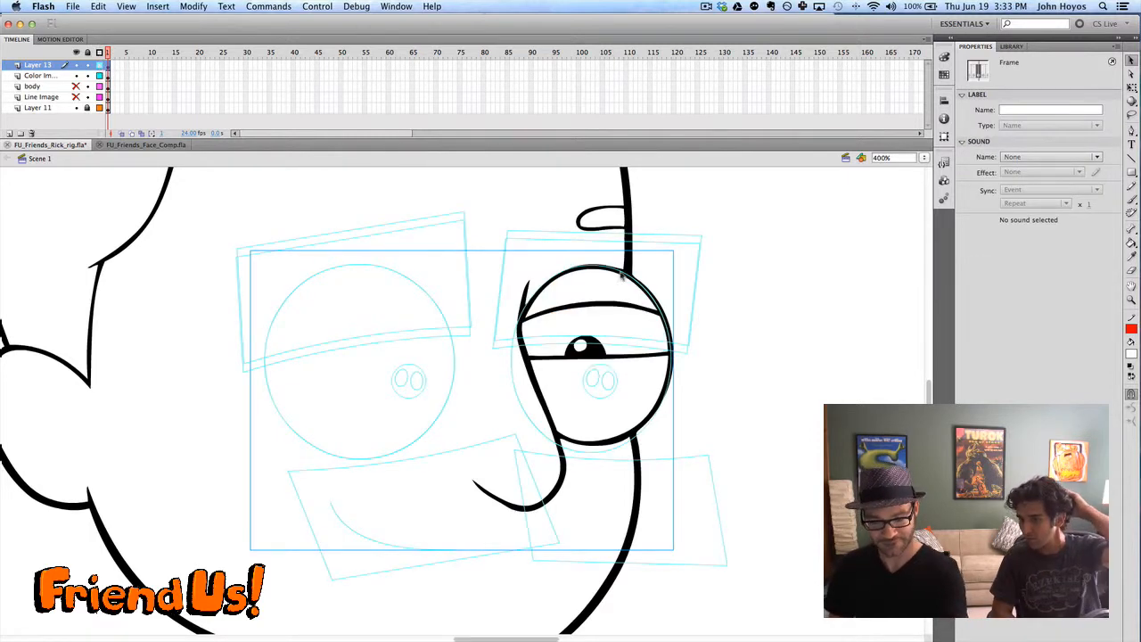
{"action": "key", "text": "Up"}
{"action": "key", "text": "Up"}
{"action": "key", "text": "Right"}
{"action": "key", "text": "Right"}
{"action": "key", "text": "Right"}
{"action": "key", "text": "Up"}
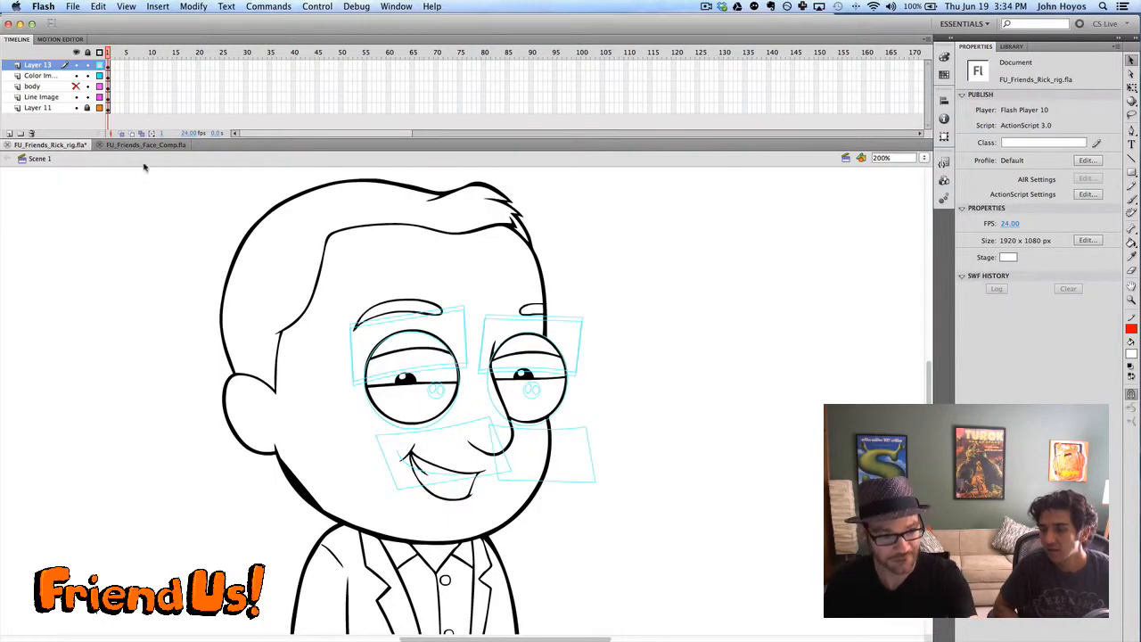
Turn off the face layer's outline display, then open the face graphic for editing with its left eye layer shown as outlines
{"action": "left_click", "coordinate": [388, 427]}
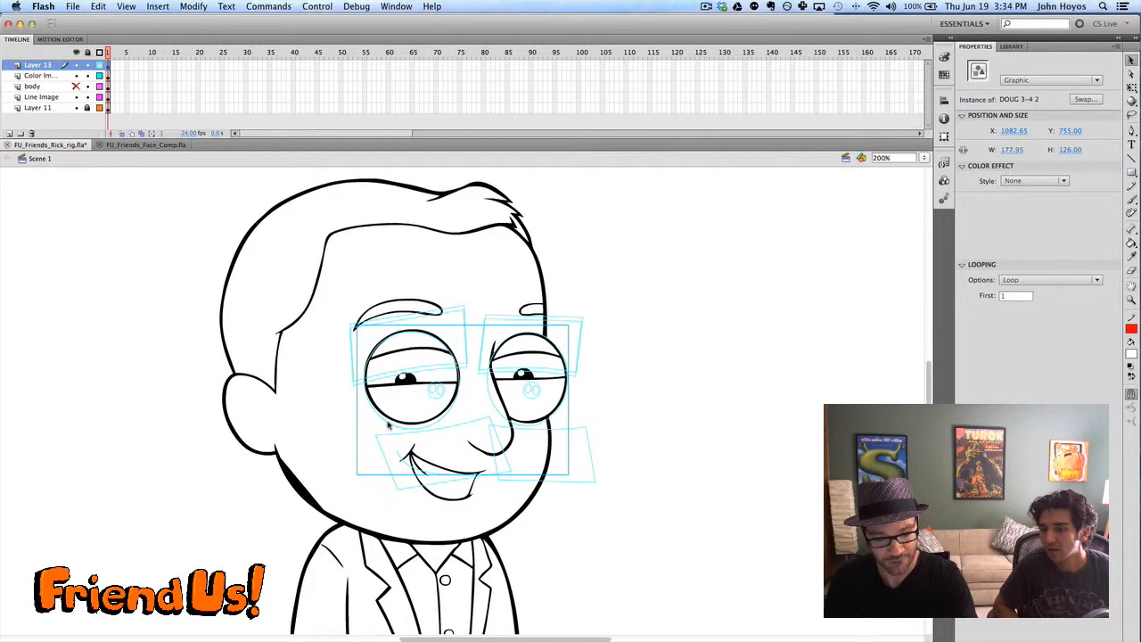
{"action": "left_click", "coordinate": [99, 65]}
{"action": "double_click", "coordinate": [402, 361]}
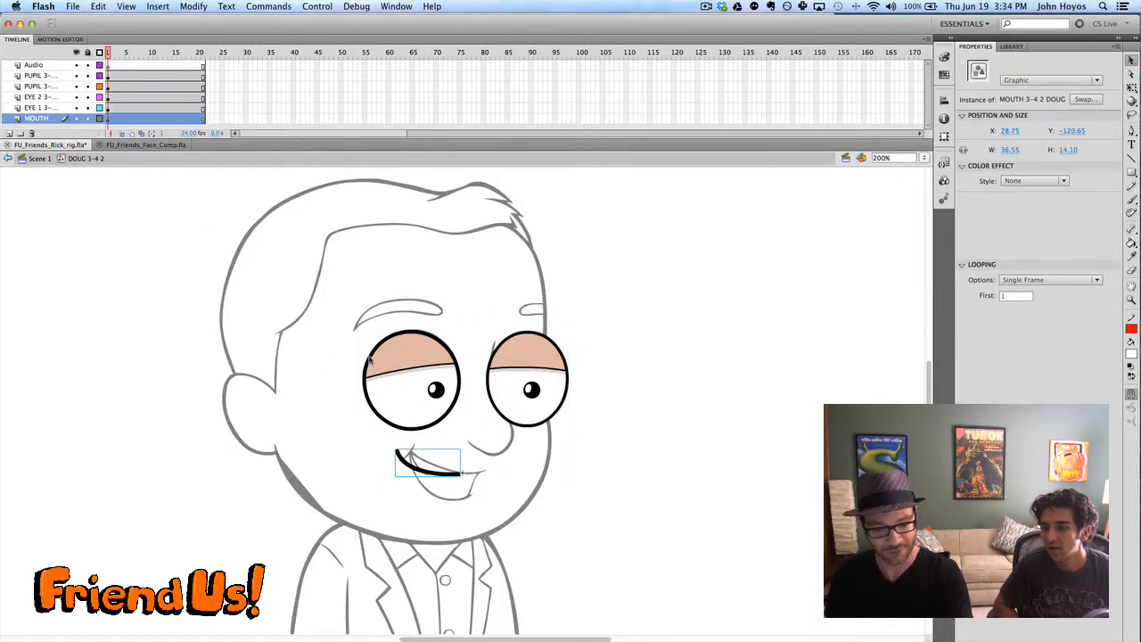
{"action": "left_click", "coordinate": [371, 361]}
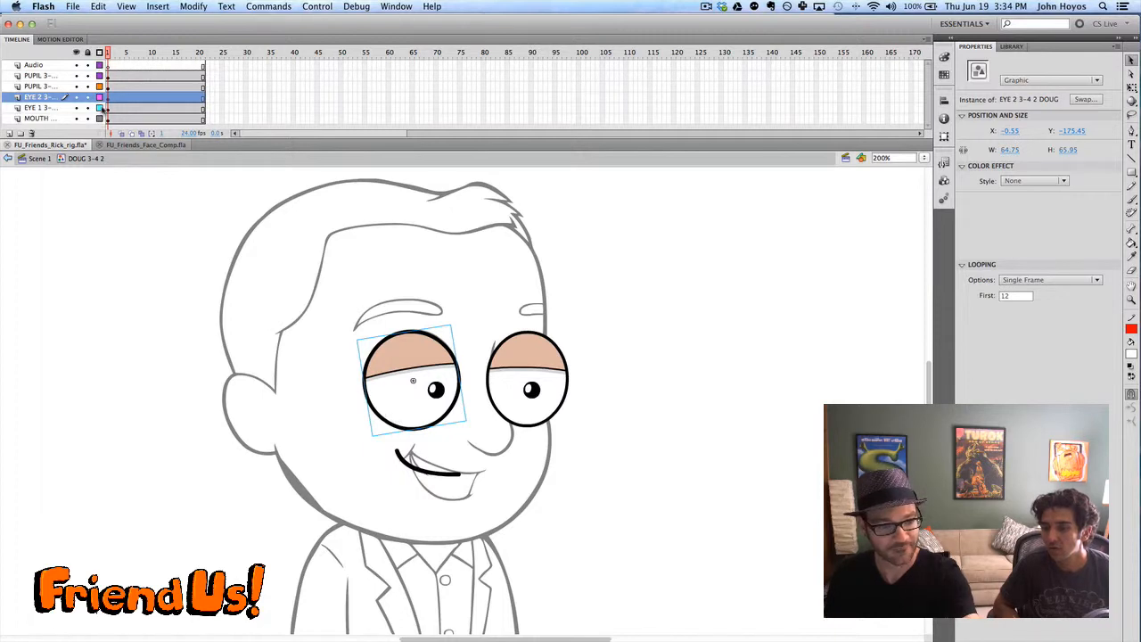
{"action": "left_click", "coordinate": [99, 98]}
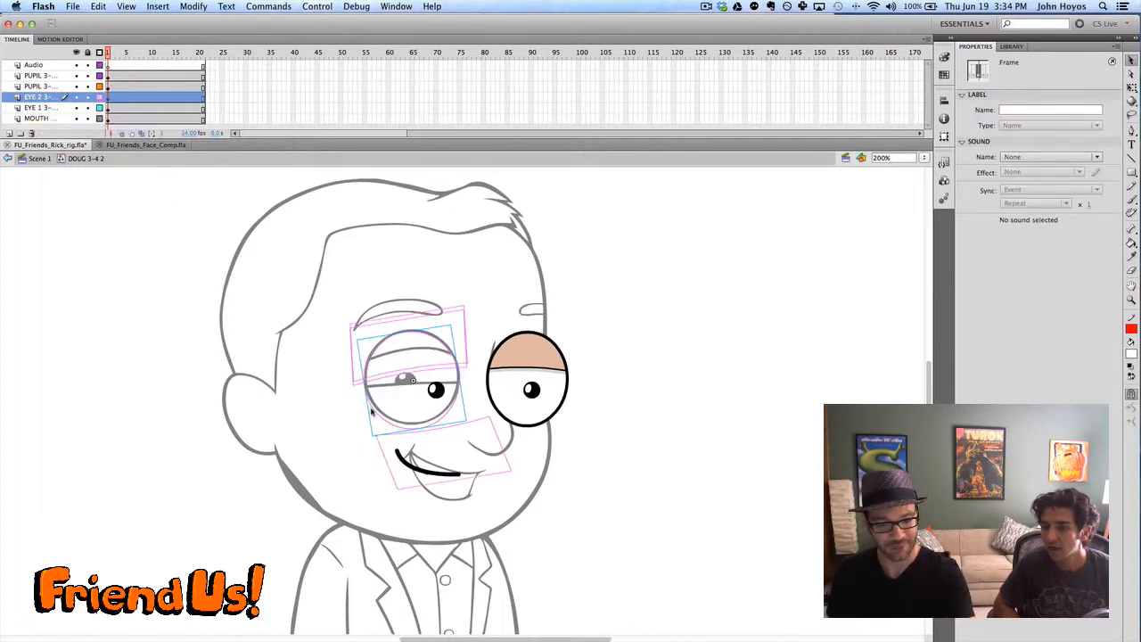
{"action": "key", "text": "Up"}
{"action": "key", "text": "Up"}
{"action": "key", "text": "Up"}
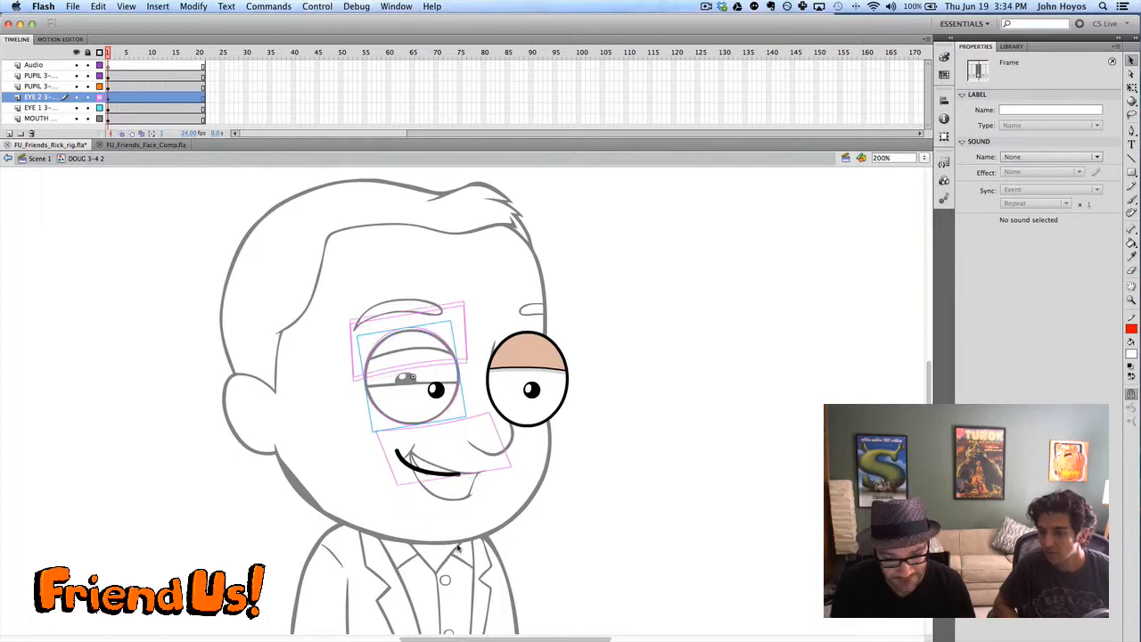
{"action": "key", "text": "Down"}
{"action": "key", "text": "Down"}
{"action": "key", "text": "Down"}
Select the left eye with its pupil, excluding the mouth, and nudge them about 1.5 px up and slightly right over the drawn eye
{"action": "left_click_drag", "start_coordinate": [331, 306], "coordinate": [482, 499]}
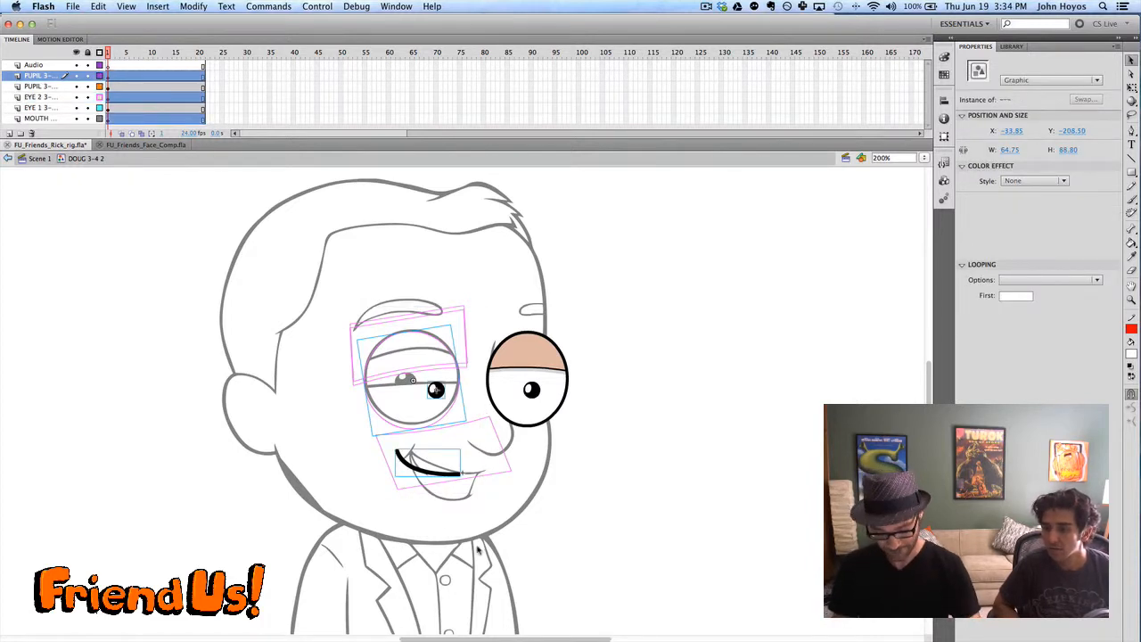
{"action": "left_click", "coordinate": [412, 467], "text": "shift"}
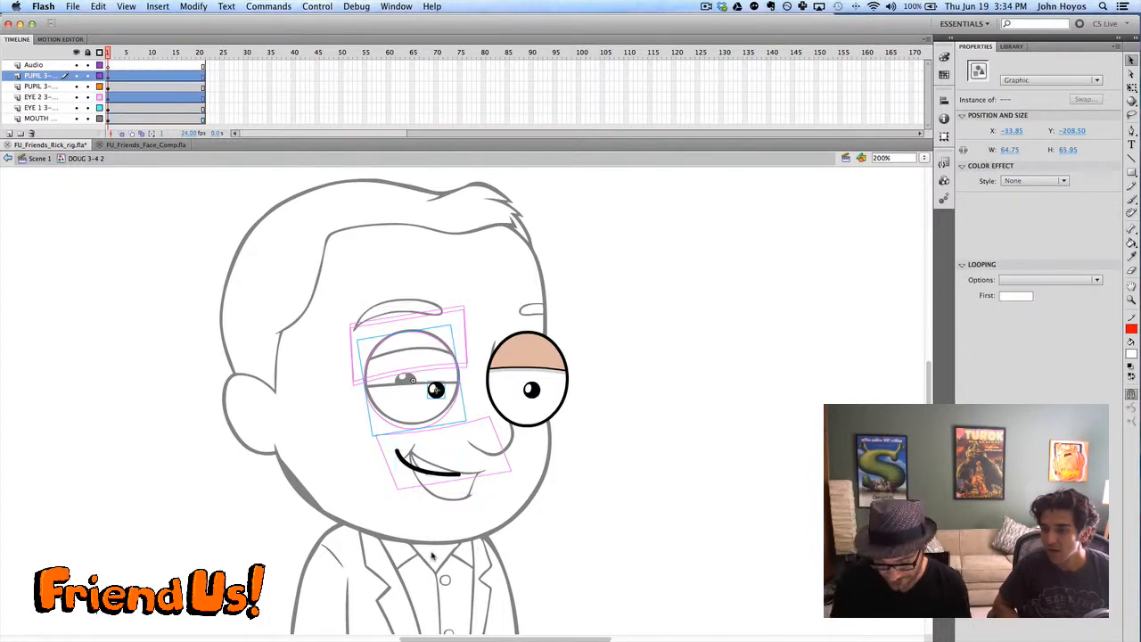
{"action": "key", "text": "Up"}
{"action": "key", "text": "Up"}
{"action": "key", "text": "Up"}
{"action": "key", "text": "Up"}
{"action": "key", "text": "Right"}
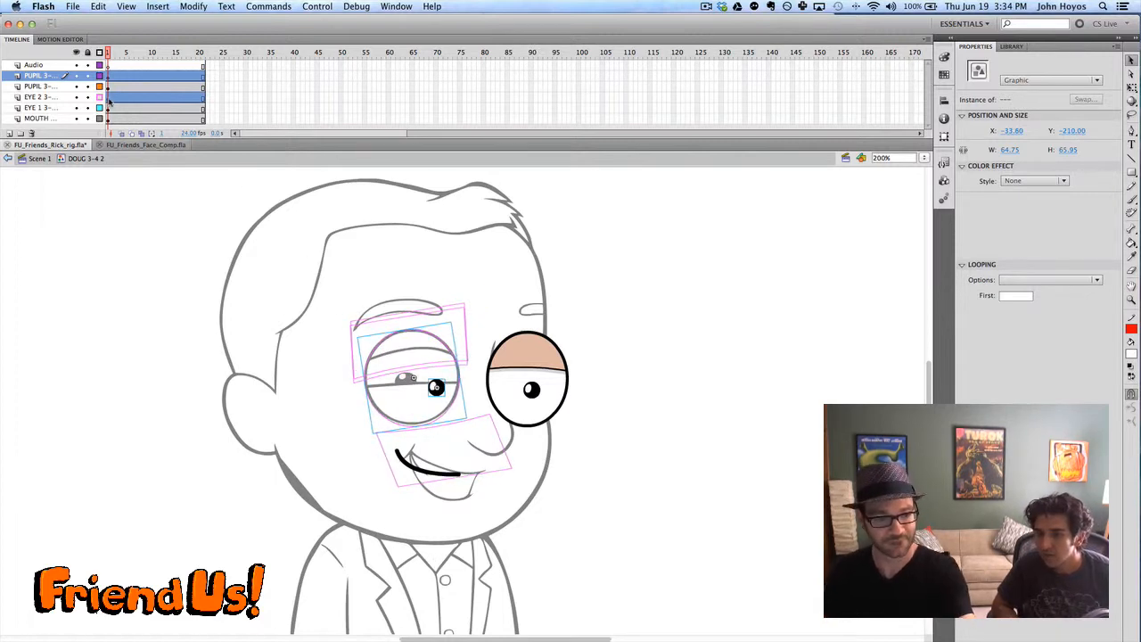
Turn off the left eye layer's outline display and return to Scene 1
{"action": "left_click", "coordinate": [99, 97]}
{"action": "left_click", "coordinate": [189, 339]}
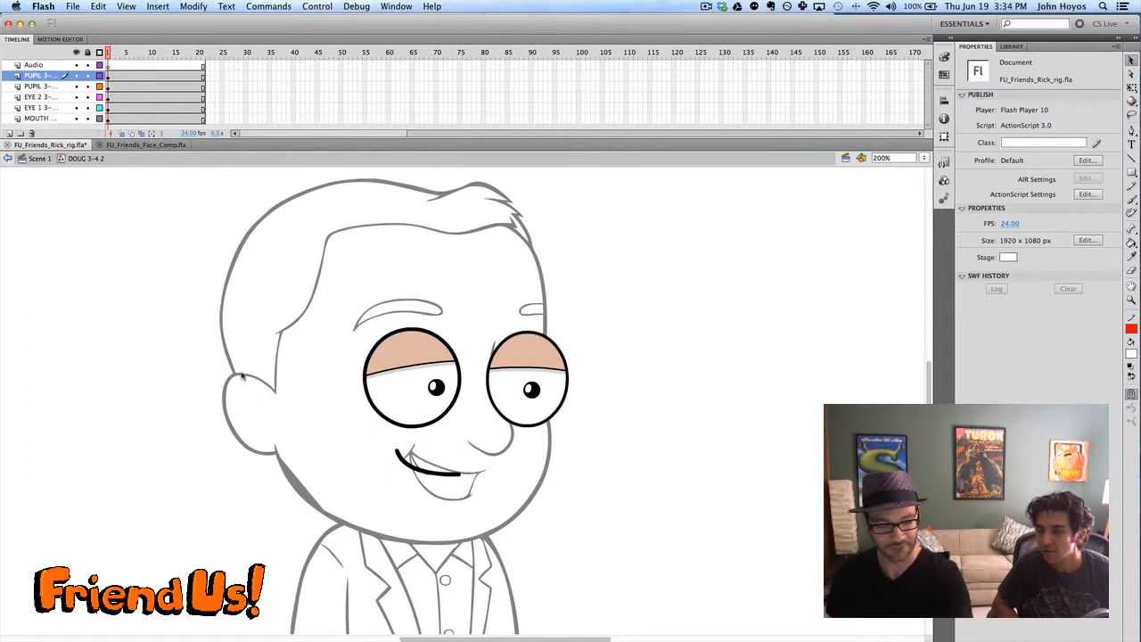
{"action": "left_click", "coordinate": [44, 158]}
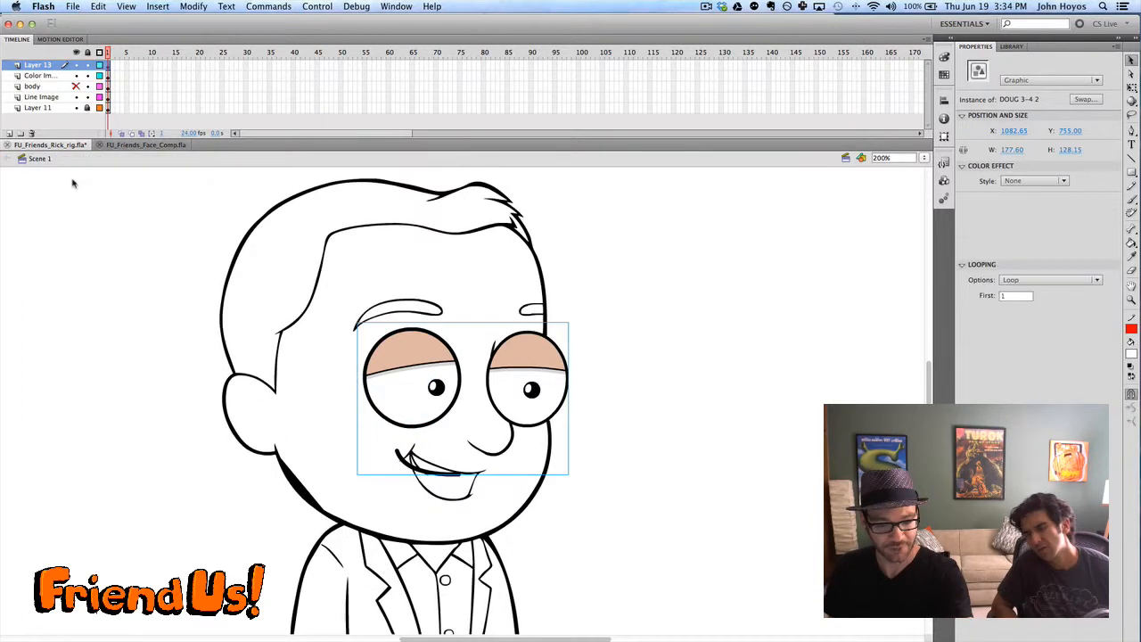
{"action": "left_click", "coordinate": [401, 315]}
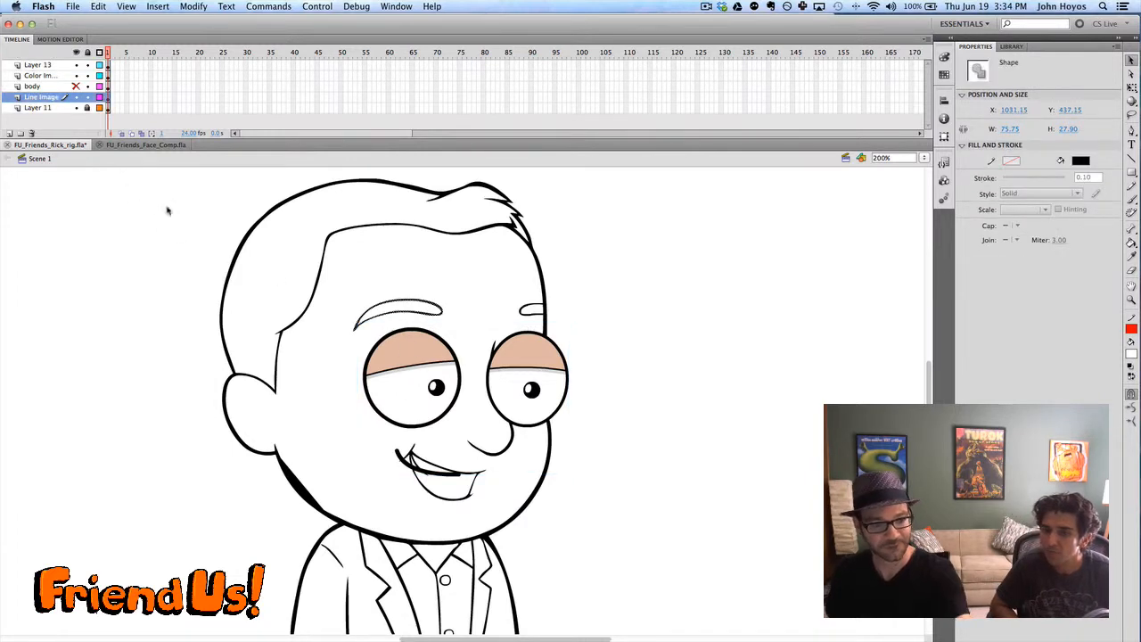
{"action": "left_click", "coordinate": [260, 365]}
{"action": "left_click", "coordinate": [158, 247]}
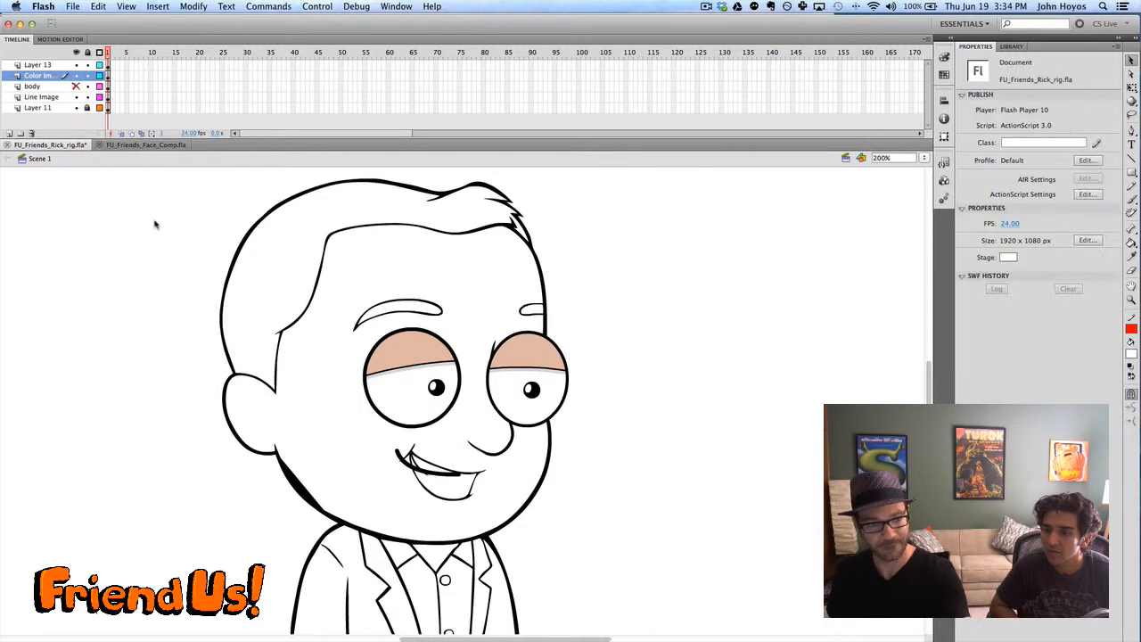
{"action": "left_click", "coordinate": [77, 77]}
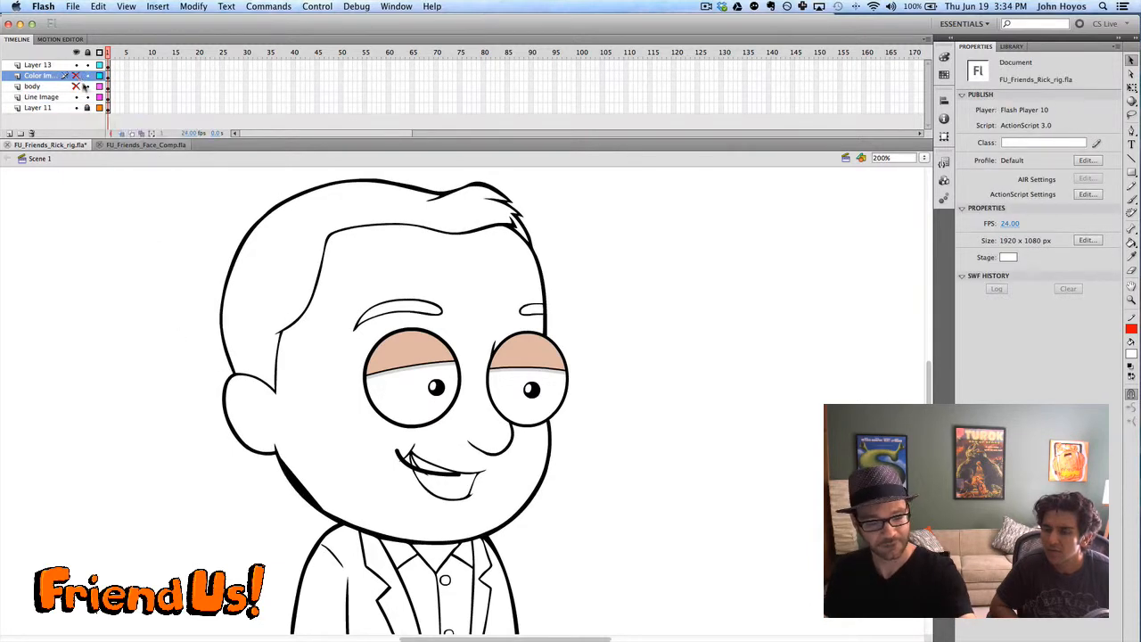
{"action": "left_click", "coordinate": [77, 76]}
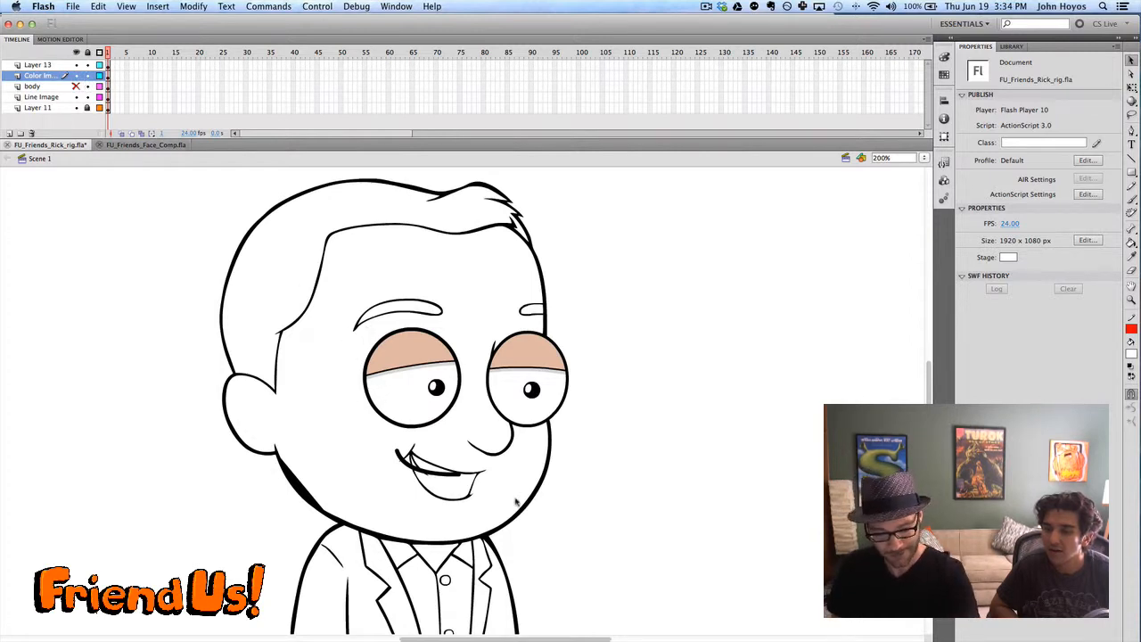
{"action": "scroll", "coordinate": [930, 381], "scroll_direction": "down", "scroll_amount": 1}
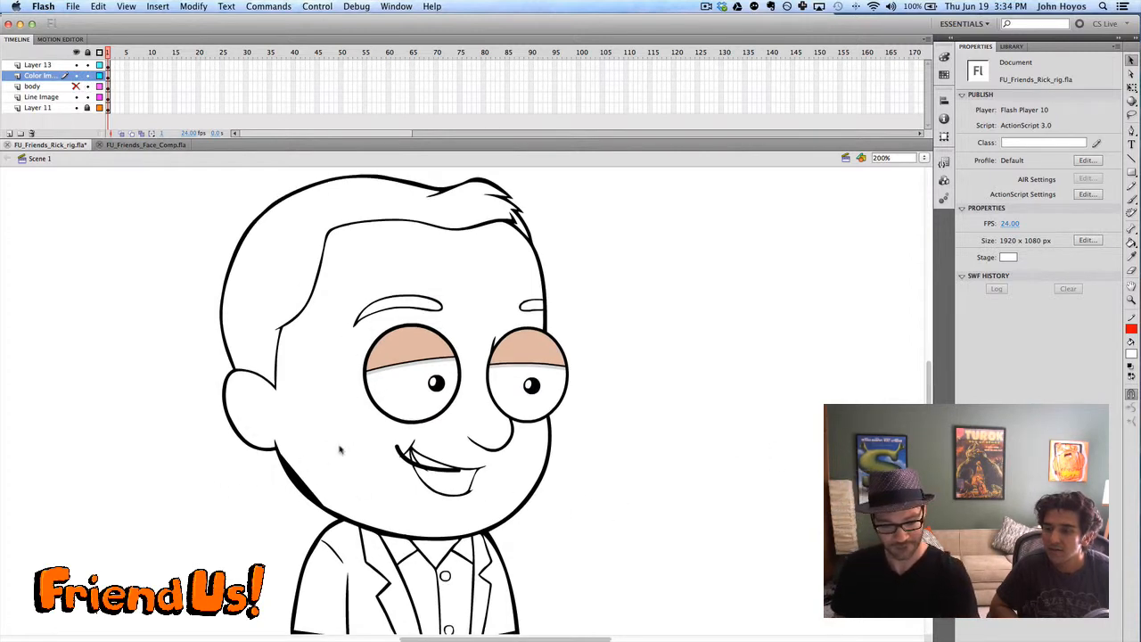
Hide the face graphic's layer, Layer 13, and delete the original hand-drawn left eye from the head's line art
{"action": "left_click", "coordinate": [382, 387]}
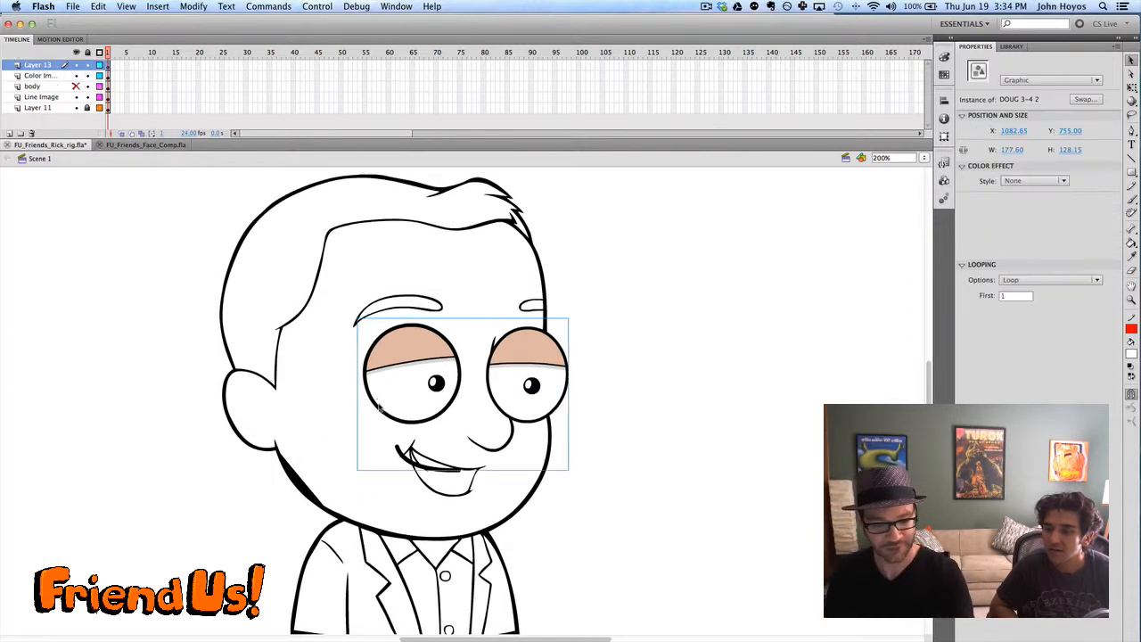
{"action": "left_click", "coordinate": [76, 65]}
{"action": "left_click", "coordinate": [430, 446]}
{"action": "left_click", "coordinate": [422, 418]}
{"action": "key", "text": "Delete"}
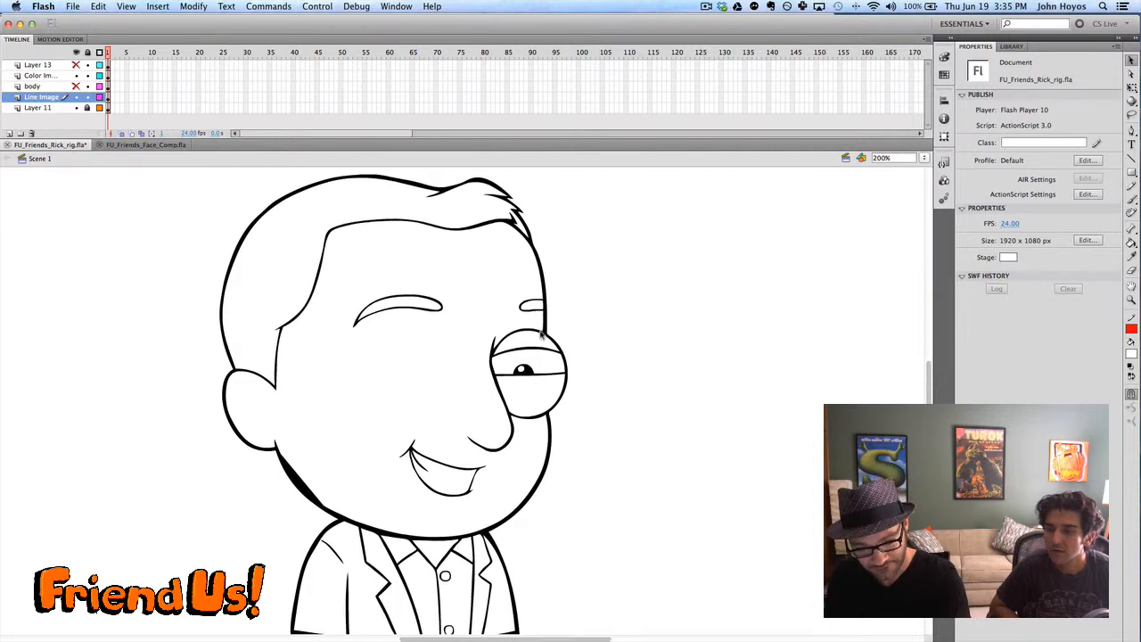
{"action": "left_click", "coordinate": [558, 429]}
{"action": "key", "text": "super+equal"}
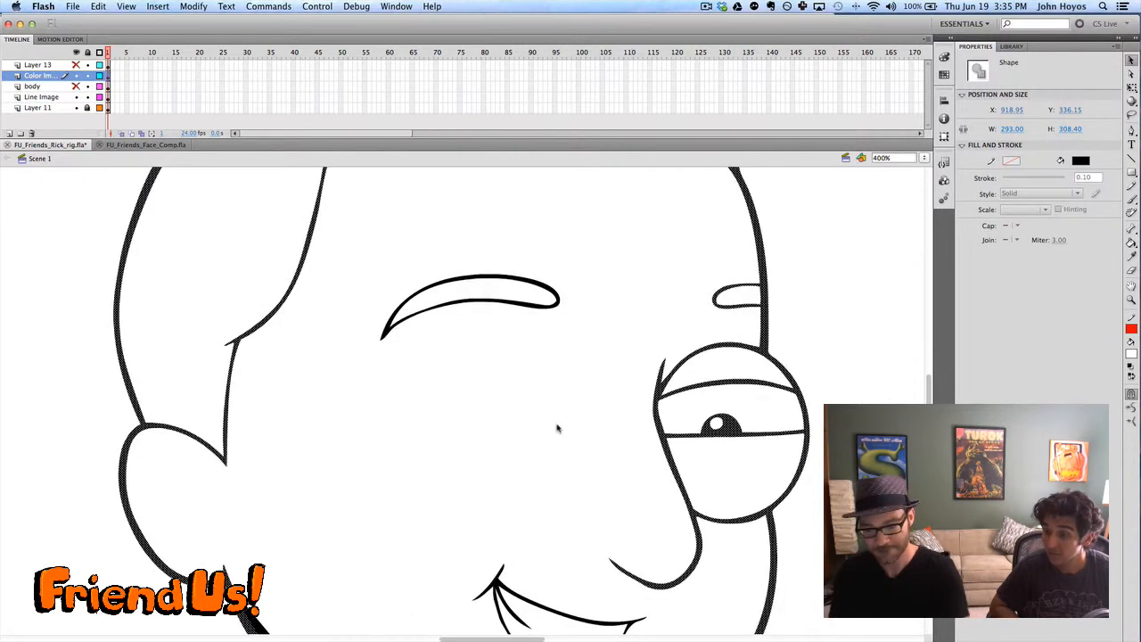
{"action": "left_click", "coordinate": [754, 348]}
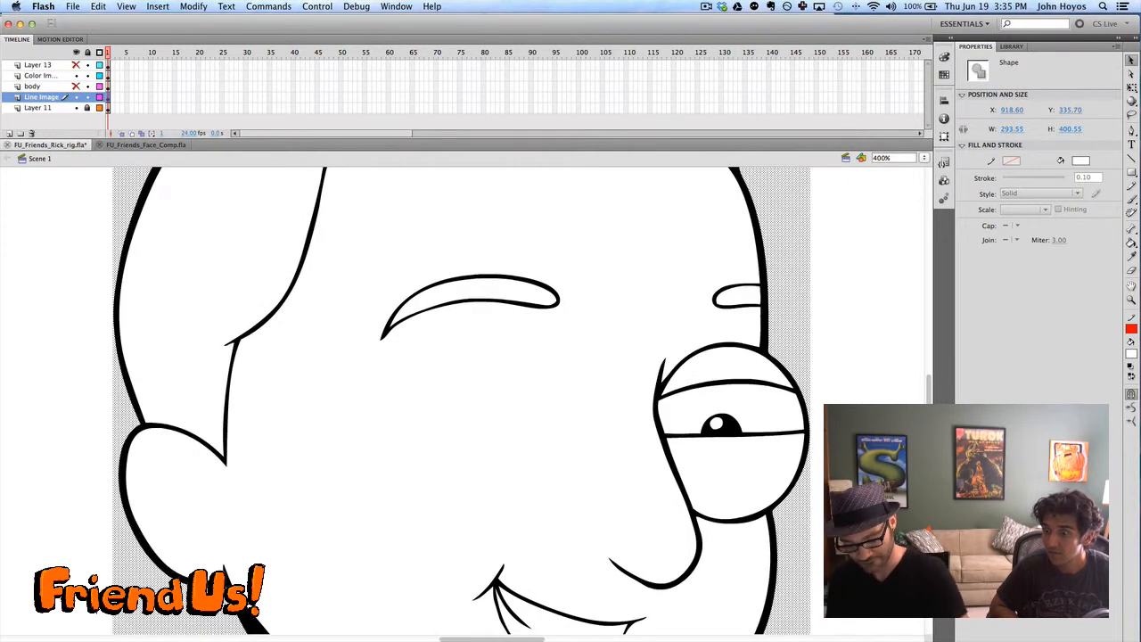
{"action": "key", "text": "super+minus"}
{"action": "key", "text": "super+minus"}
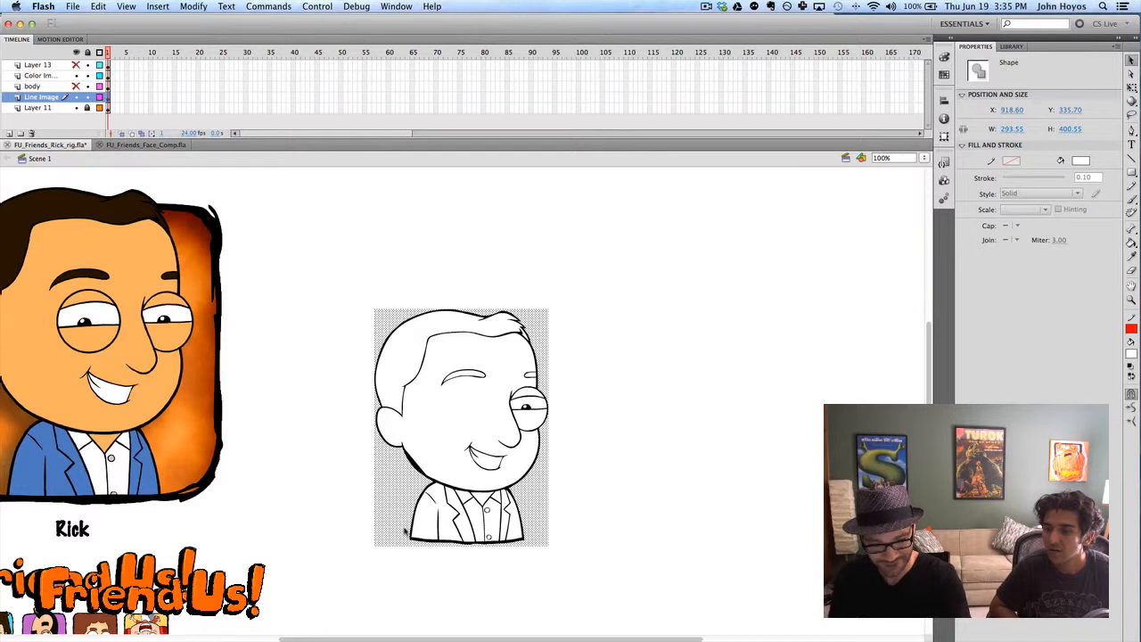
{"action": "key", "text": "super+shift+a"}
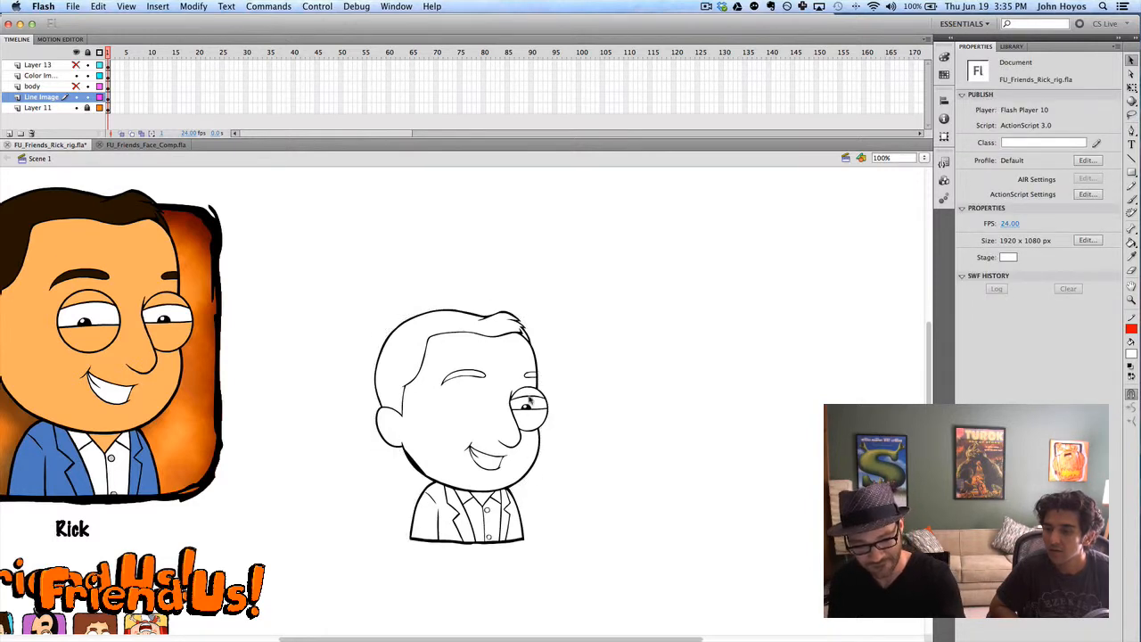
Cut gaps in the drawn right eye's lines where they join the head outline and the nose
{"action": "left_click", "coordinate": [542, 437]}
{"action": "key", "text": "super+equal"}
{"action": "key", "text": "super+equal"}
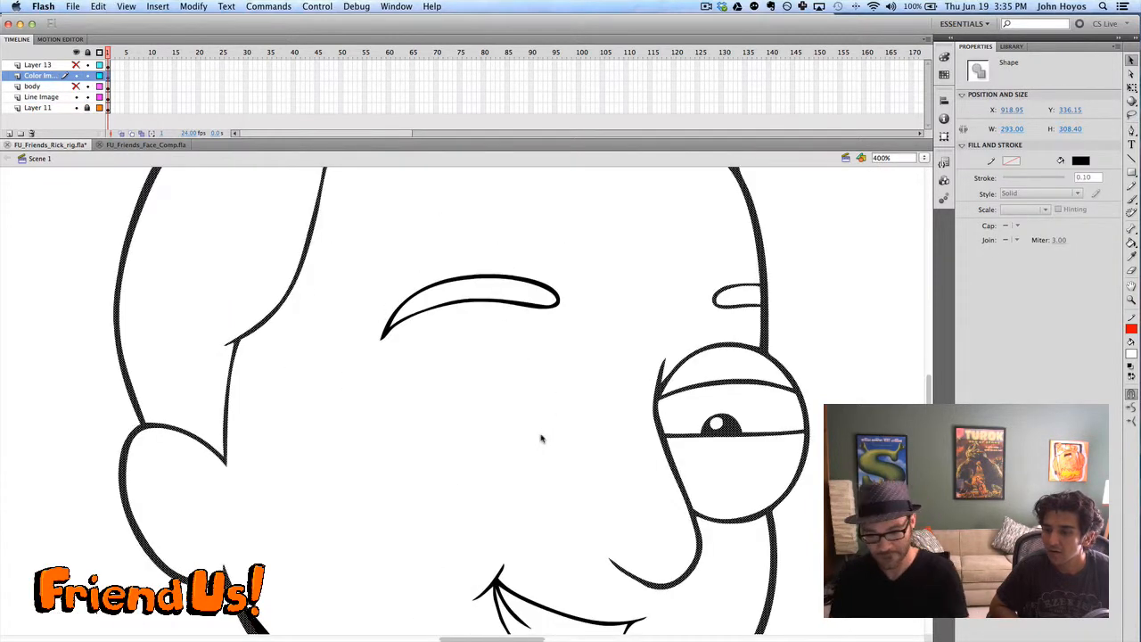
{"action": "key", "text": "super+shift+a"}
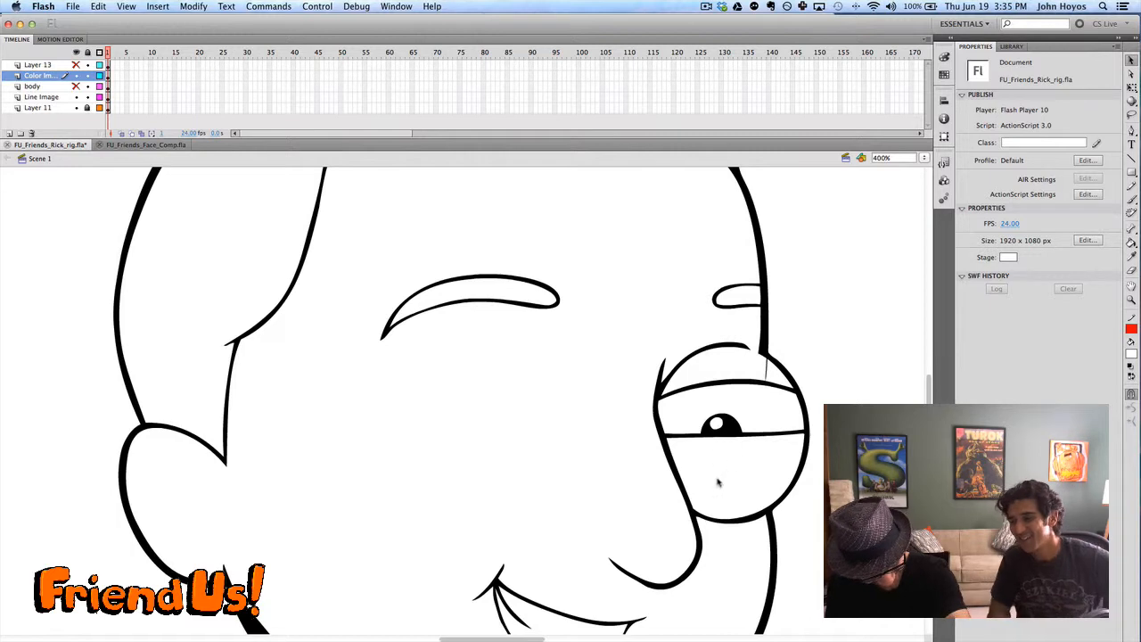
{"action": "key", "text": "e"}
{"action": "mouse_move", "coordinate": [776, 353]}
{"action": "left_mouse_down"}
{"action": "mouse_move", "coordinate": [768, 378]}
{"action": "mouse_move", "coordinate": [776, 358]}
{"action": "left_mouse_up"}
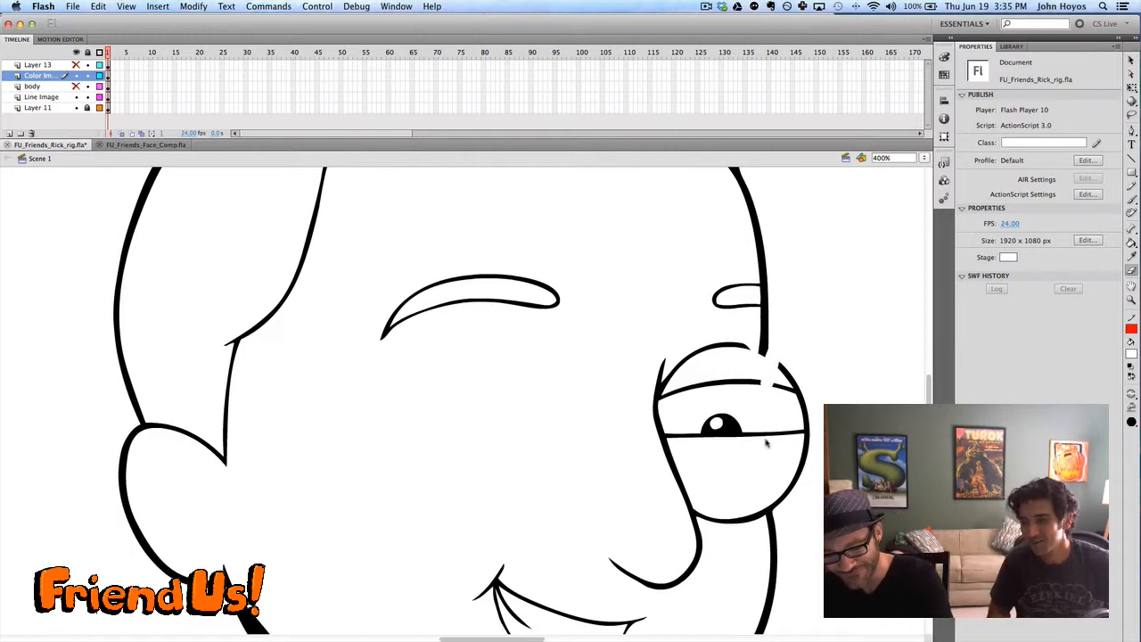
{"action": "left_click_drag", "start_coordinate": [672, 372], "coordinate": [665, 390]}
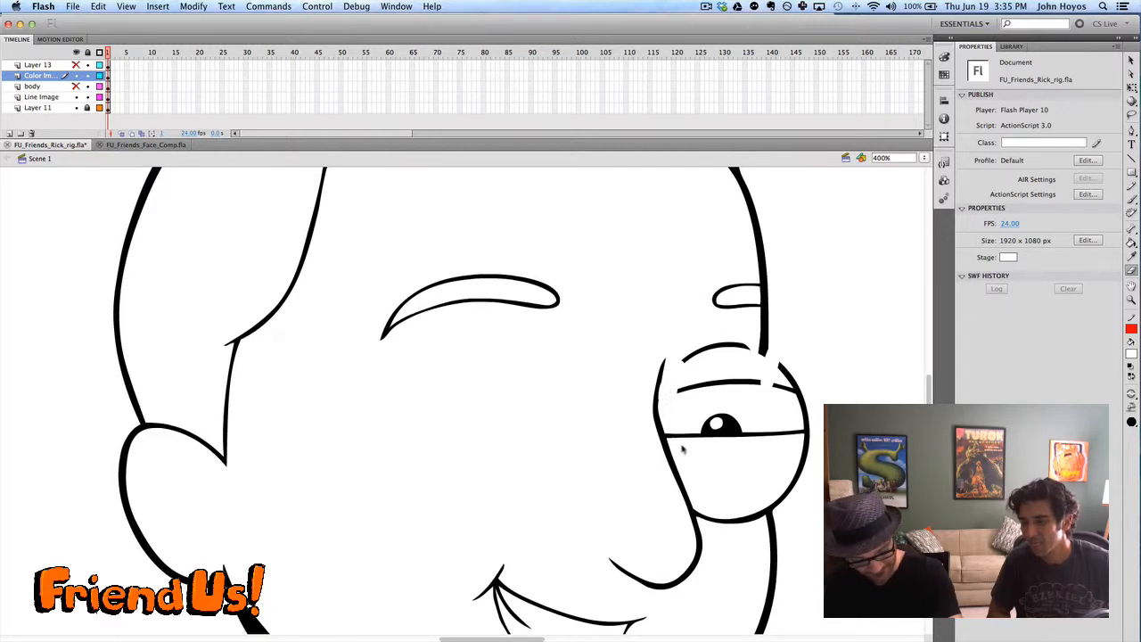
{"action": "key", "text": "v"}
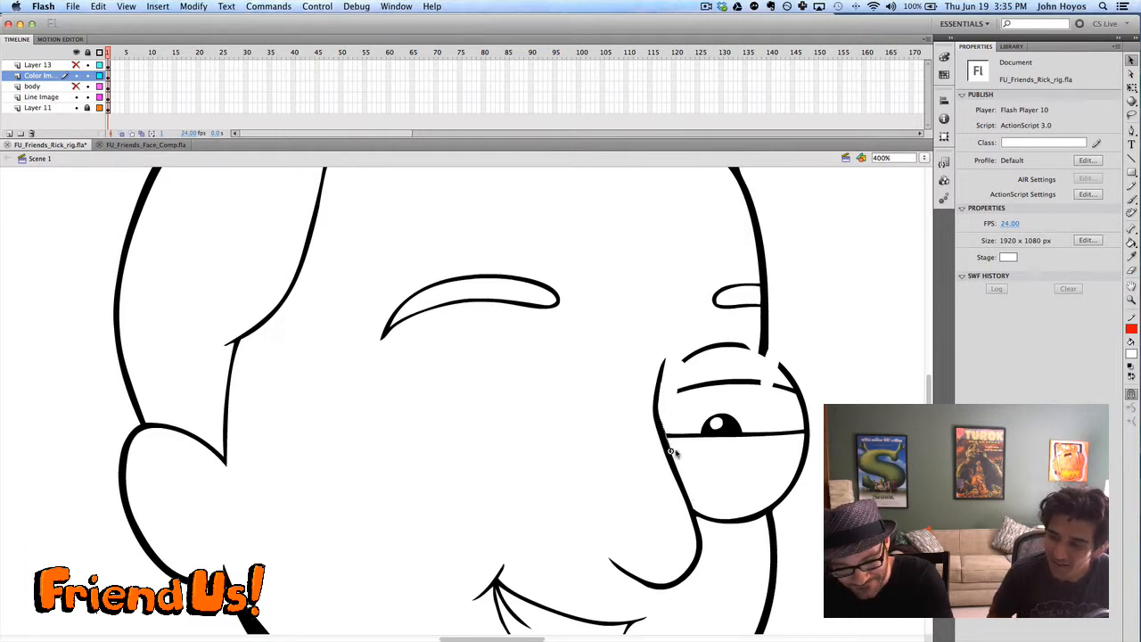
{"action": "left_click_drag", "start_coordinate": [701, 434], "coordinate": [675, 436]}
{"action": "left_click_drag", "start_coordinate": [695, 512], "coordinate": [706, 534]}
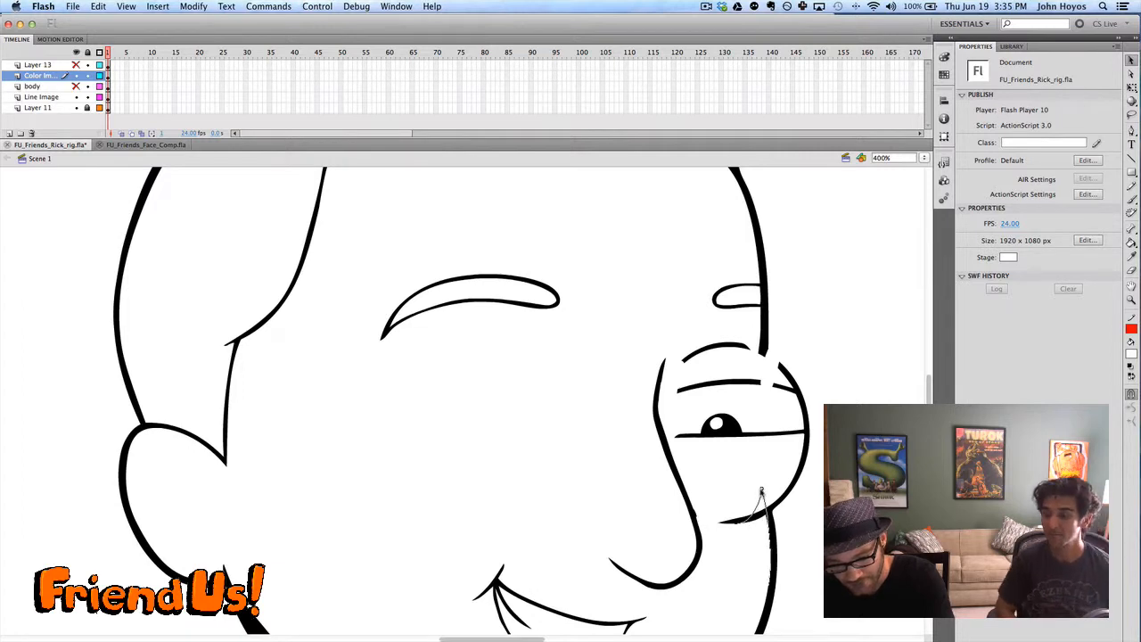
Select and delete the leftover line work along the underside of the drawn right eye
{"action": "left_click", "coordinate": [760, 542]}
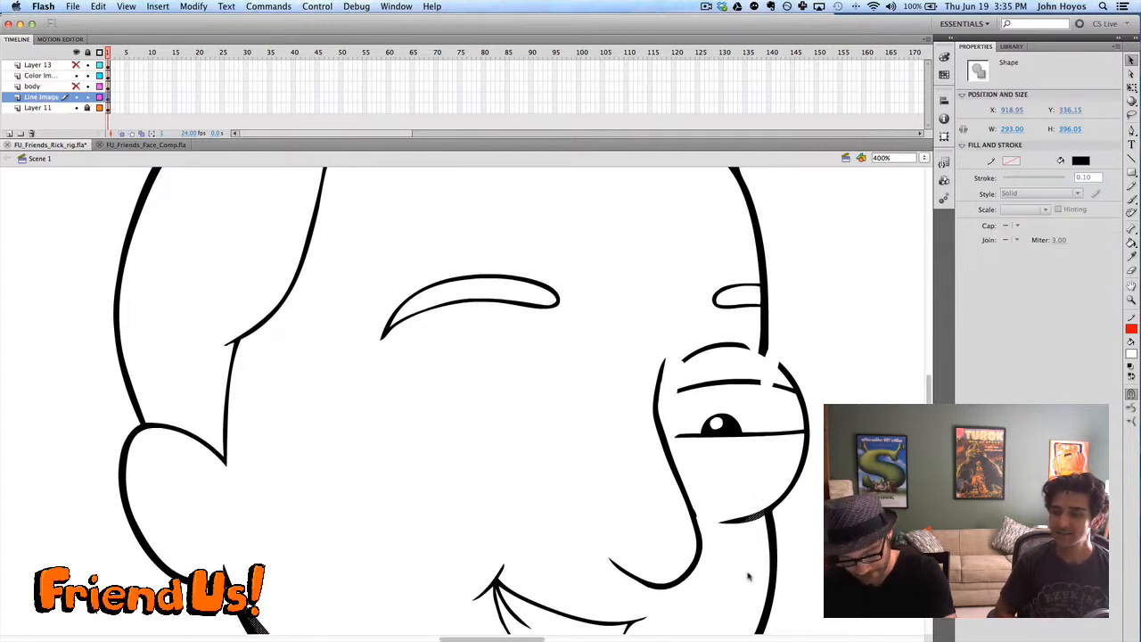
{"action": "left_click", "coordinate": [747, 576]}
{"action": "left_click", "coordinate": [736, 521]}
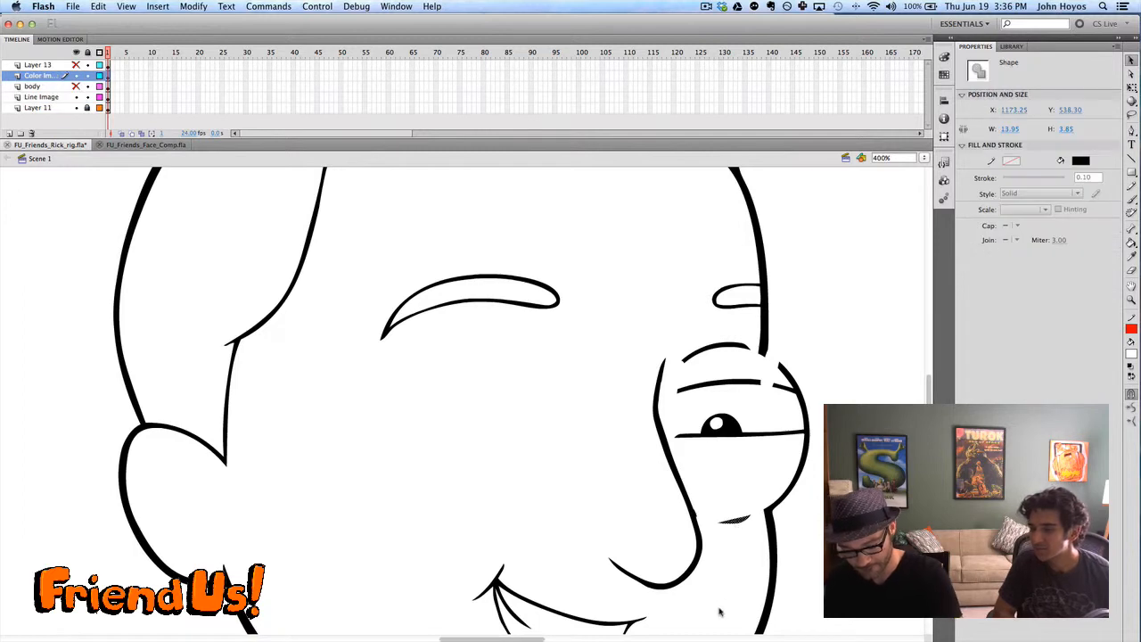
{"action": "key", "text": "Delete"}
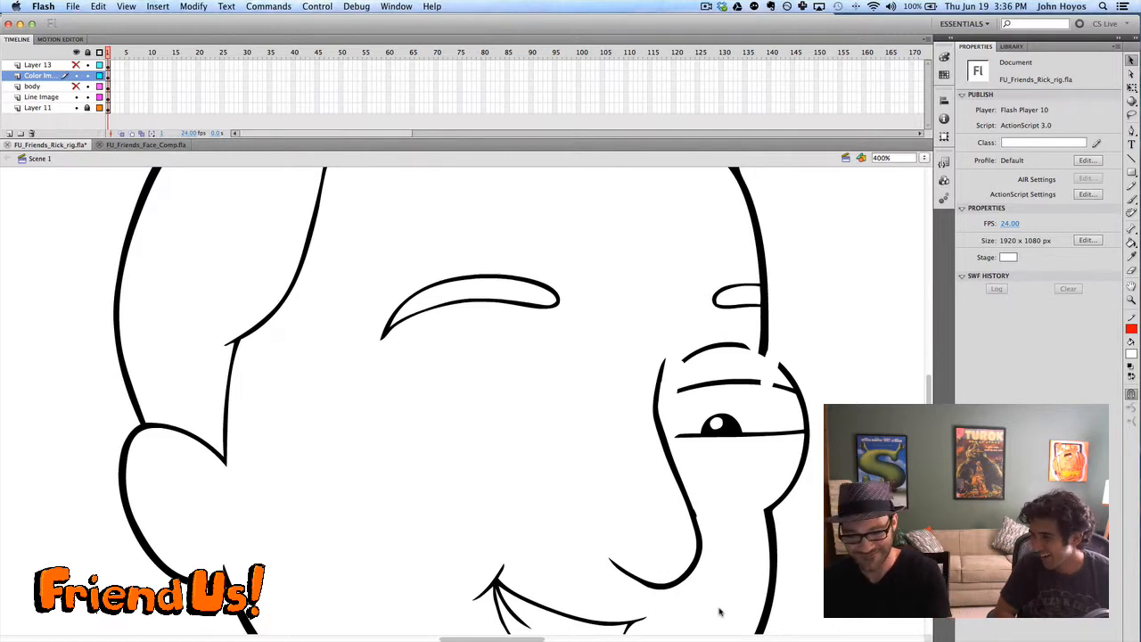
Delete the separated arc at the top of the drawn right eye's outline
{"action": "left_click", "coordinate": [727, 351]}
{"action": "left_click", "coordinate": [729, 378]}
{"action": "left_click", "coordinate": [726, 348]}
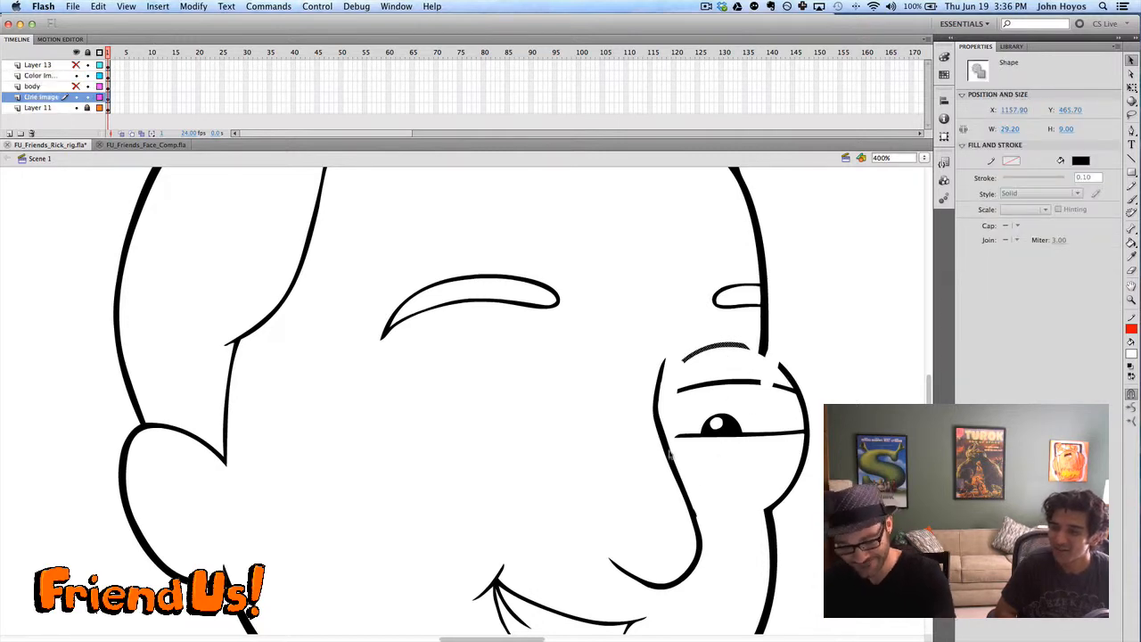
{"action": "left_click", "coordinate": [788, 439]}
{"action": "left_click", "coordinate": [798, 393]}
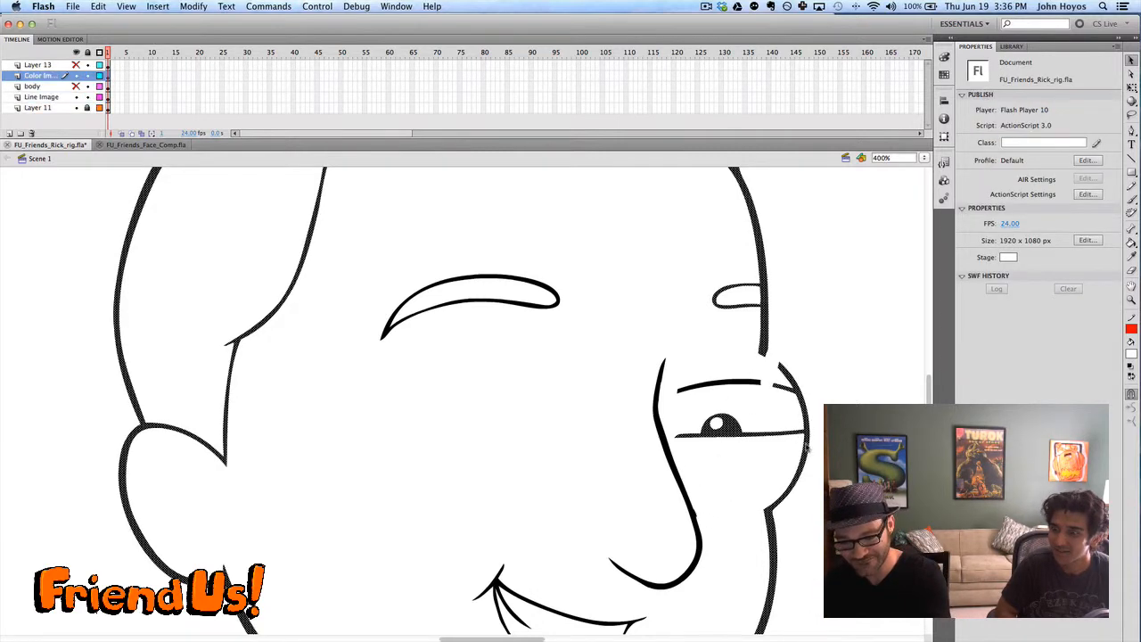
Detach the right eye's outer curve from the cheek line and delete it together with the pupil and lower lid line
{"action": "left_click", "coordinate": [747, 545]}
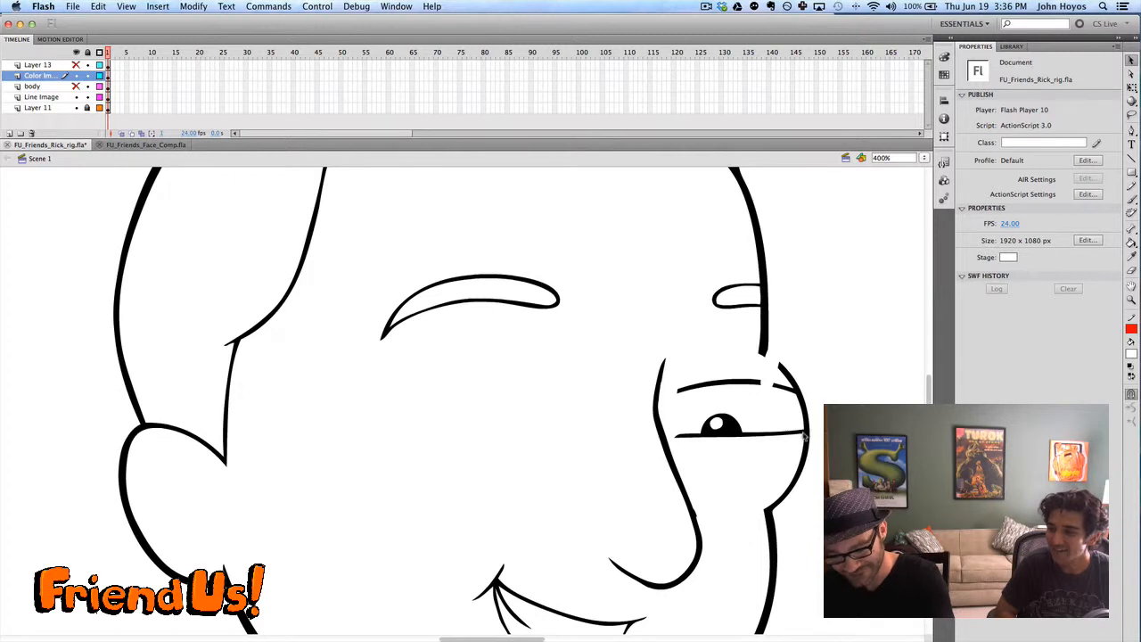
{"action": "left_click", "coordinate": [772, 519]}
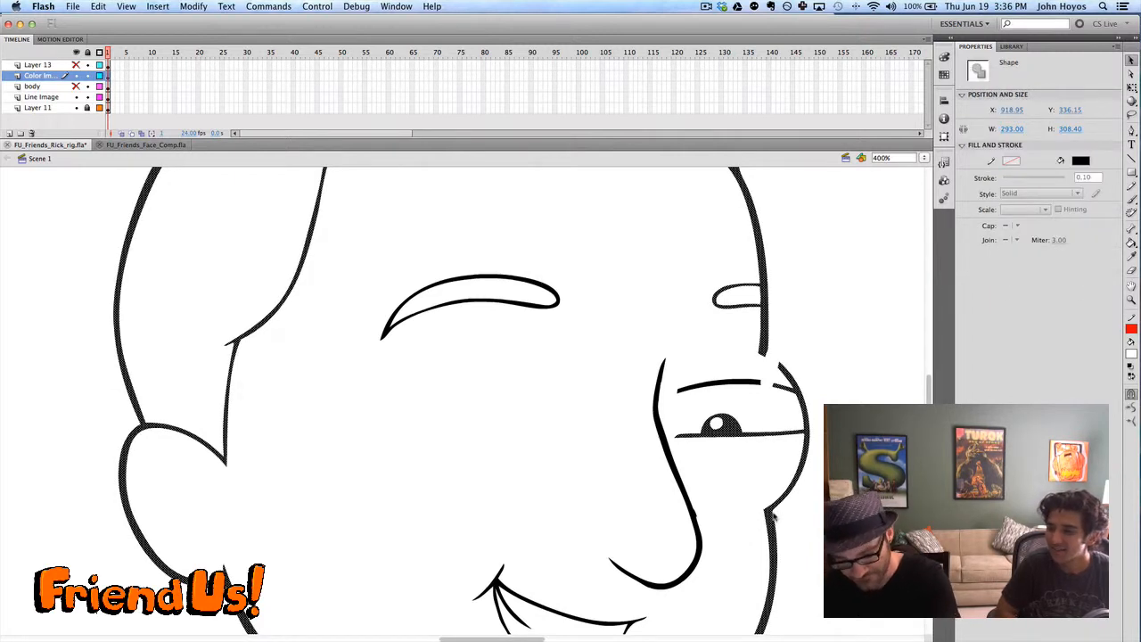
{"action": "left_click", "coordinate": [775, 526]}
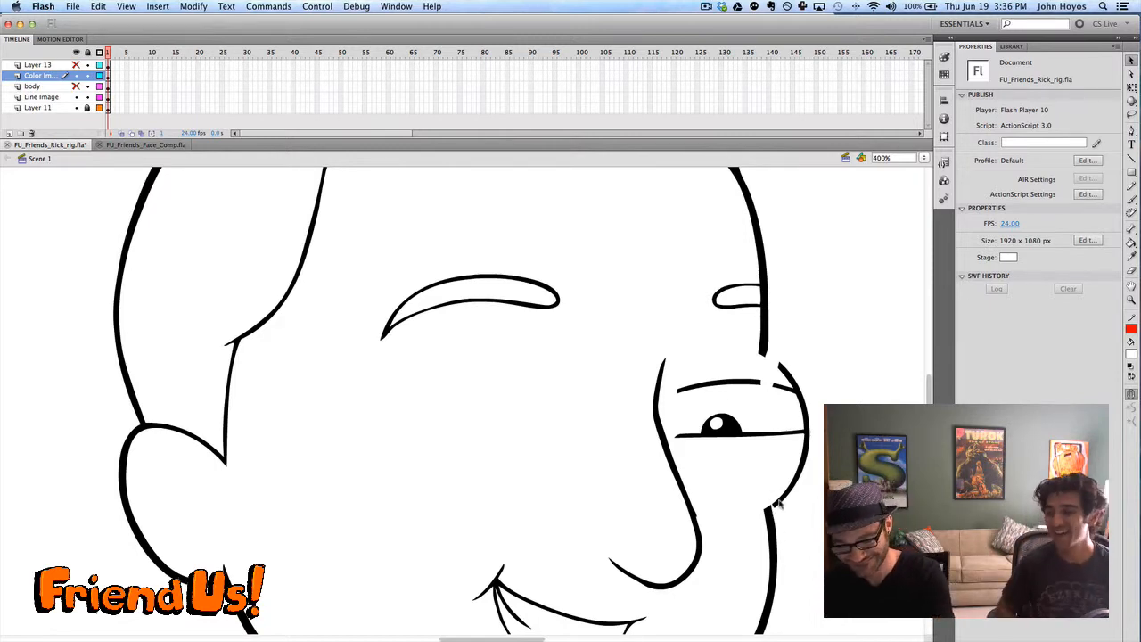
{"action": "left_click", "coordinate": [782, 505]}
{"action": "key", "text": "Delete"}
Delete the remaining eyelid line between the nose and the head outline
{"action": "left_click", "coordinate": [723, 386]}
{"action": "left_click", "coordinate": [756, 507]}
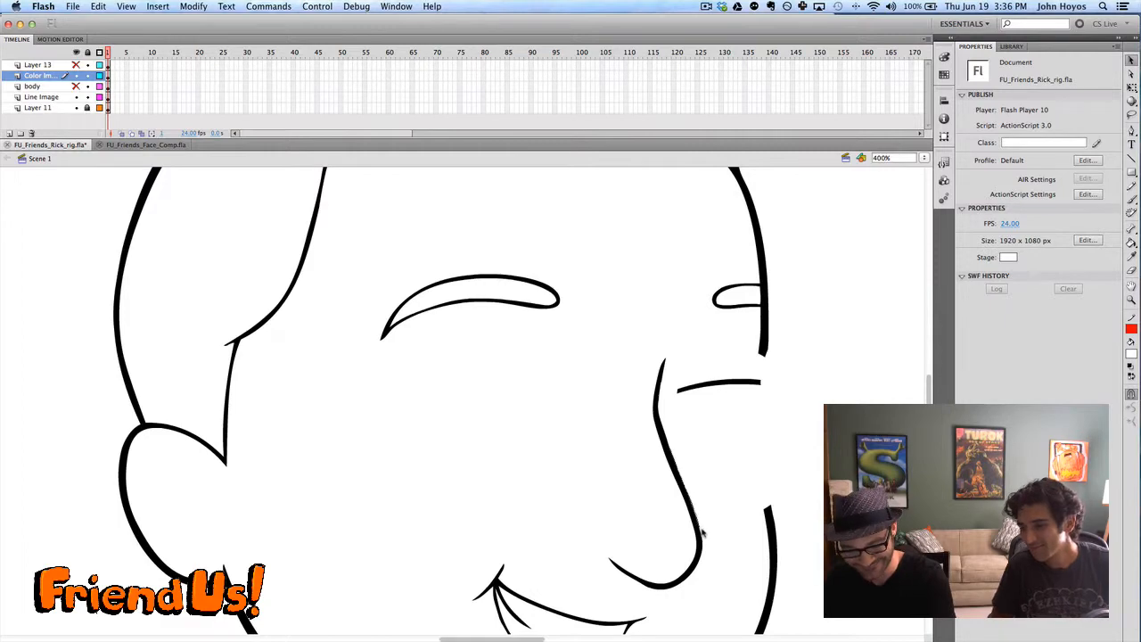
{"action": "left_click", "coordinate": [698, 521]}
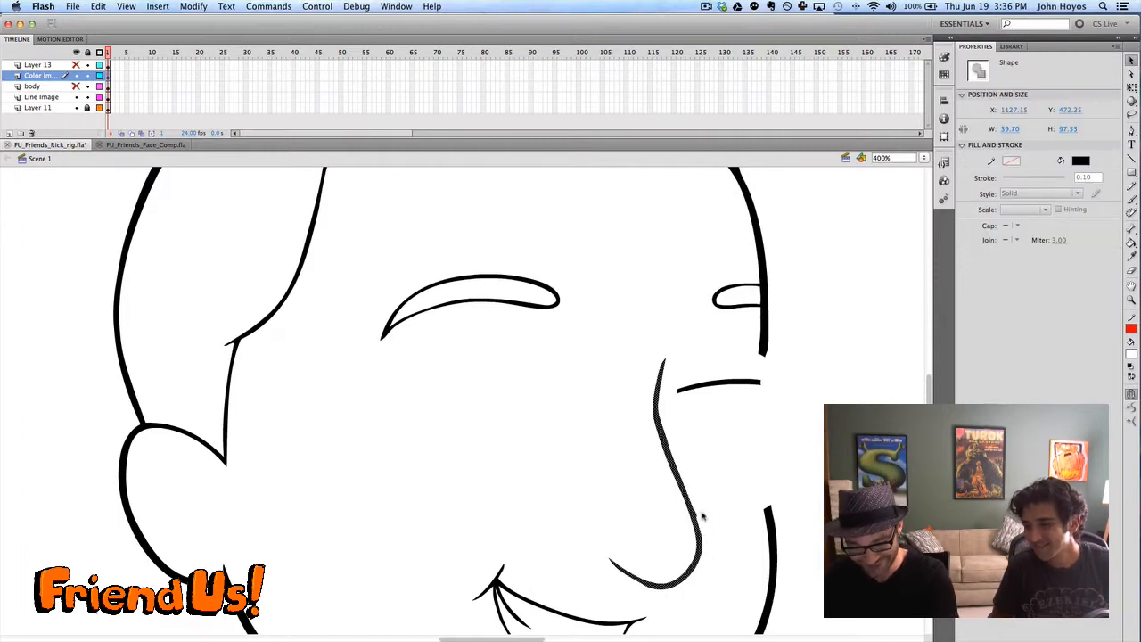
{"action": "left_click", "coordinate": [697, 515]}
{"action": "left_click", "coordinate": [809, 459]}
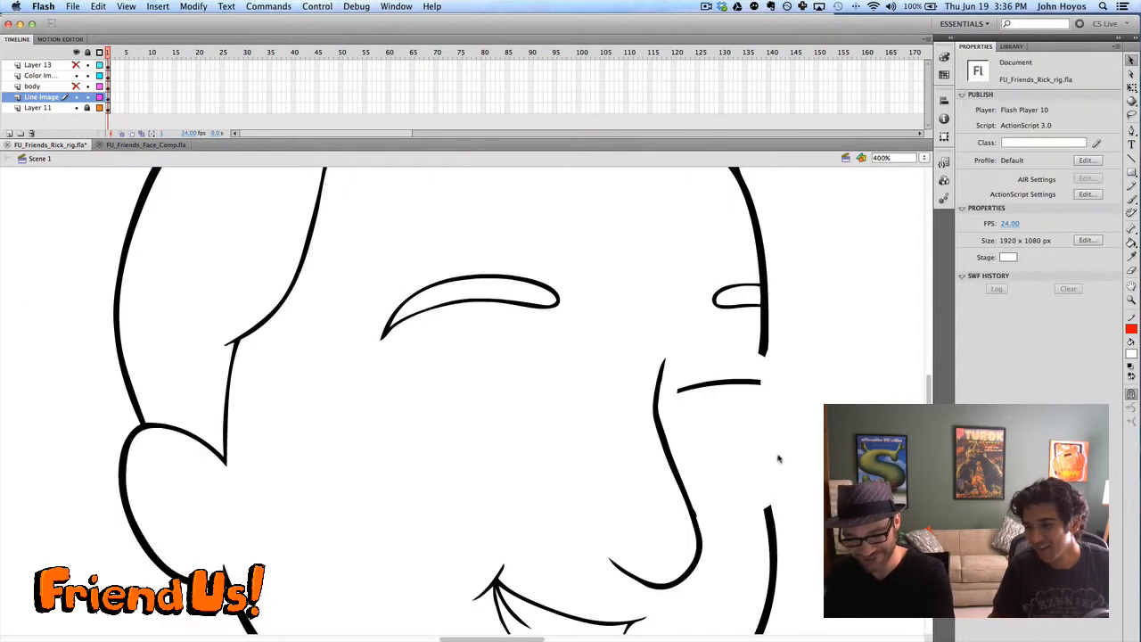
{"action": "left_click", "coordinate": [776, 454]}
{"action": "key", "text": "Delete"}
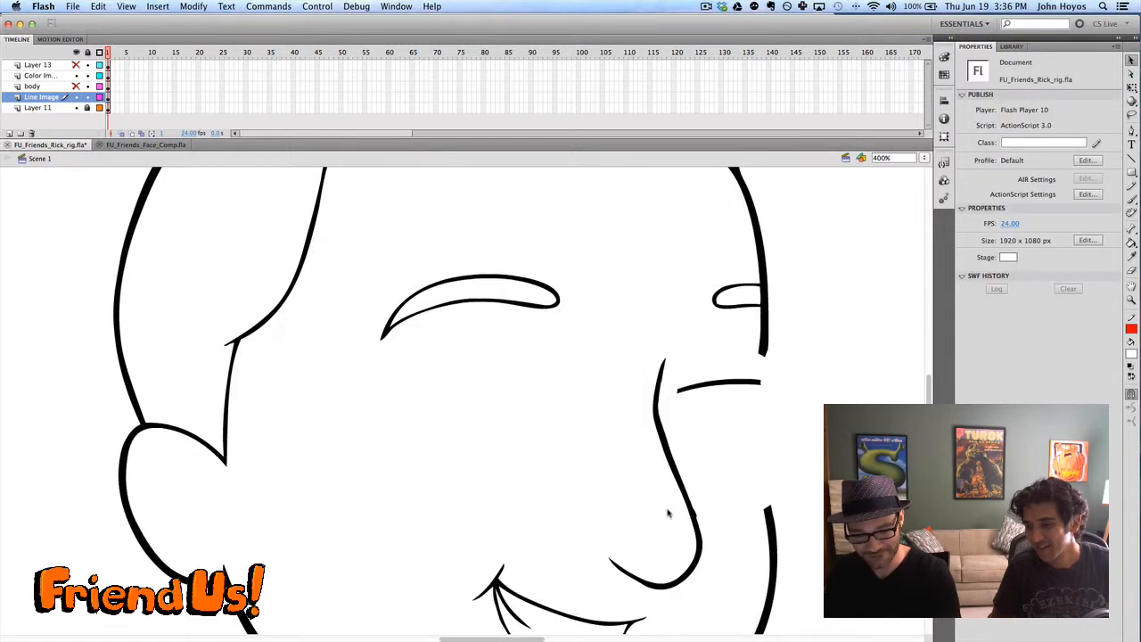
{"action": "left_click", "coordinate": [751, 385]}
{"action": "key", "text": "Delete"}
Reshape the head outline at the right eye, pulling the upper end down and inward and the cheek line's end upward
{"action": "left_click_drag", "start_coordinate": [764, 356], "coordinate": [749, 424]}
{"action": "left_click_drag", "start_coordinate": [761, 381], "coordinate": [758, 404]}
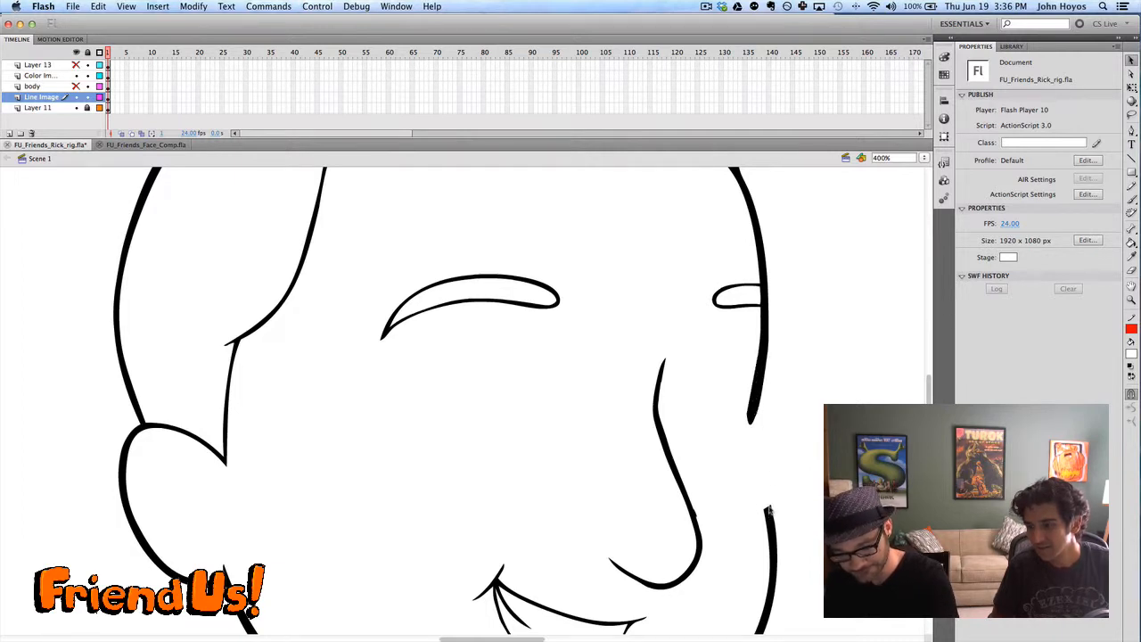
{"action": "mouse_move", "coordinate": [770, 510]}
{"action": "left_mouse_down"}
{"action": "mouse_move", "coordinate": [756, 449]}
{"action": "mouse_move", "coordinate": [760, 466]}
{"action": "left_mouse_up"}
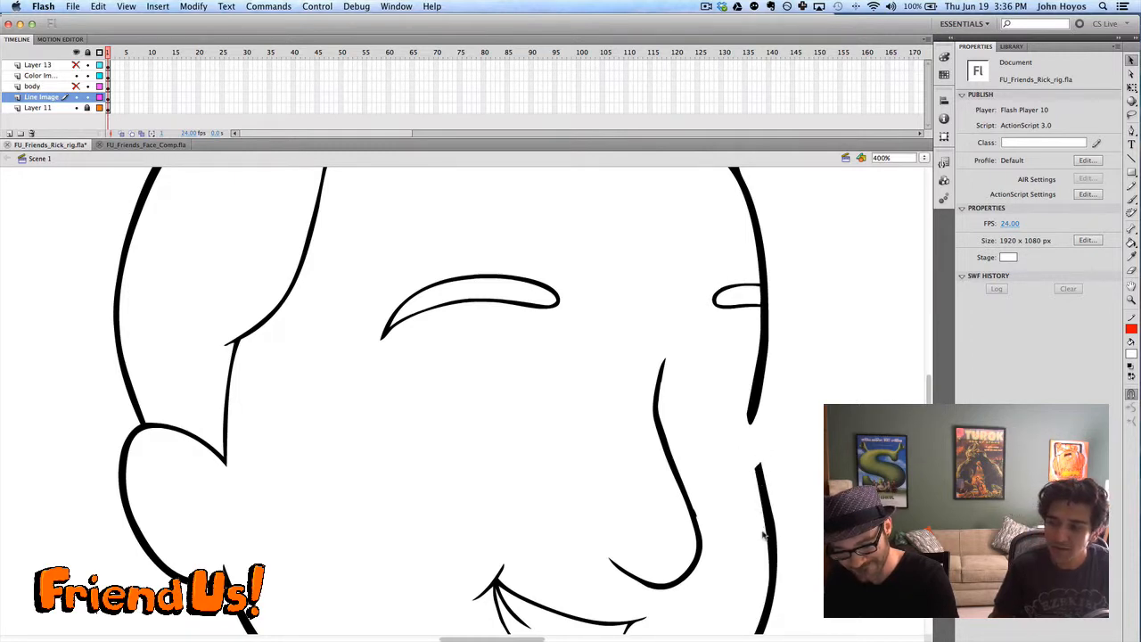
{"action": "left_click_drag", "start_coordinate": [765, 534], "coordinate": [765, 526]}
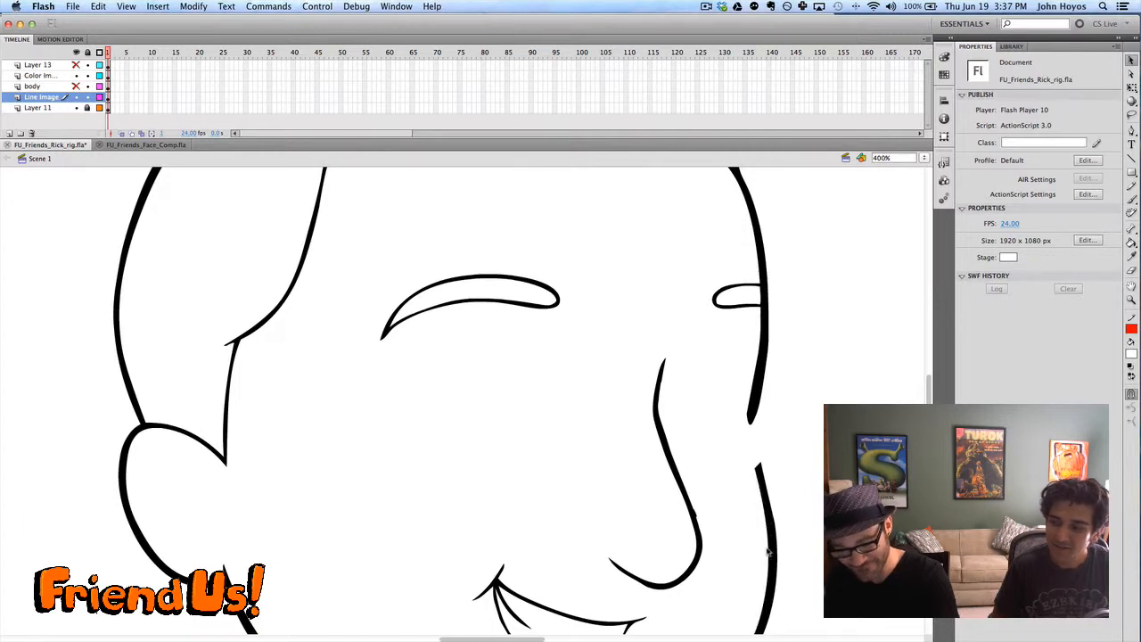
Show the face graphic's layer, Layer 13, again over the cleaned head
{"action": "key", "text": "super+minus"}
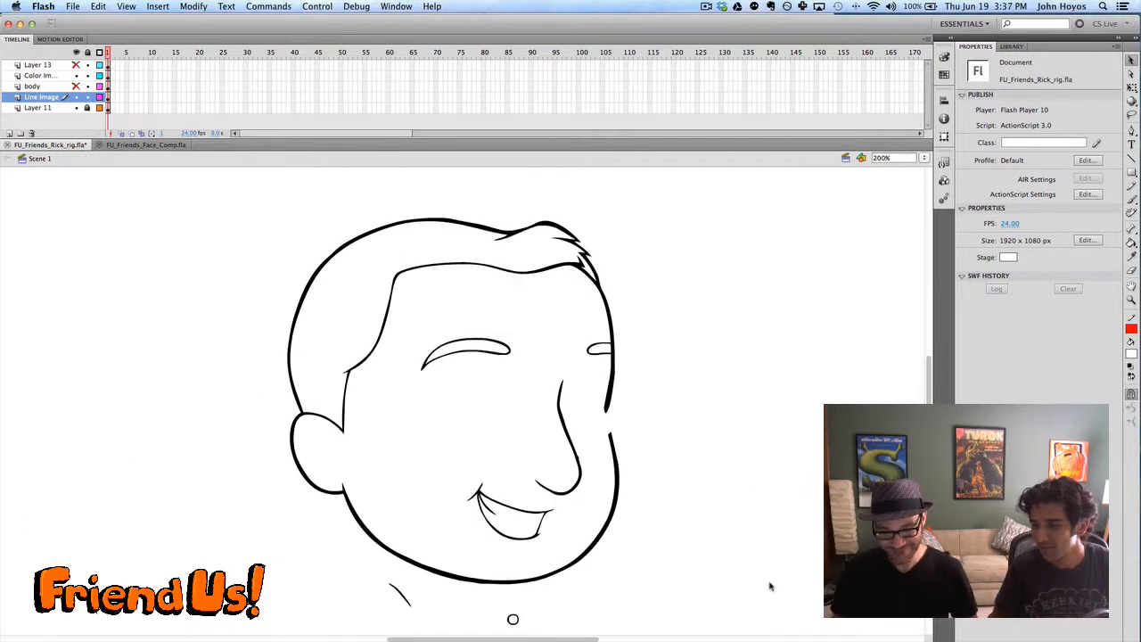
{"action": "left_click", "coordinate": [77, 65]}
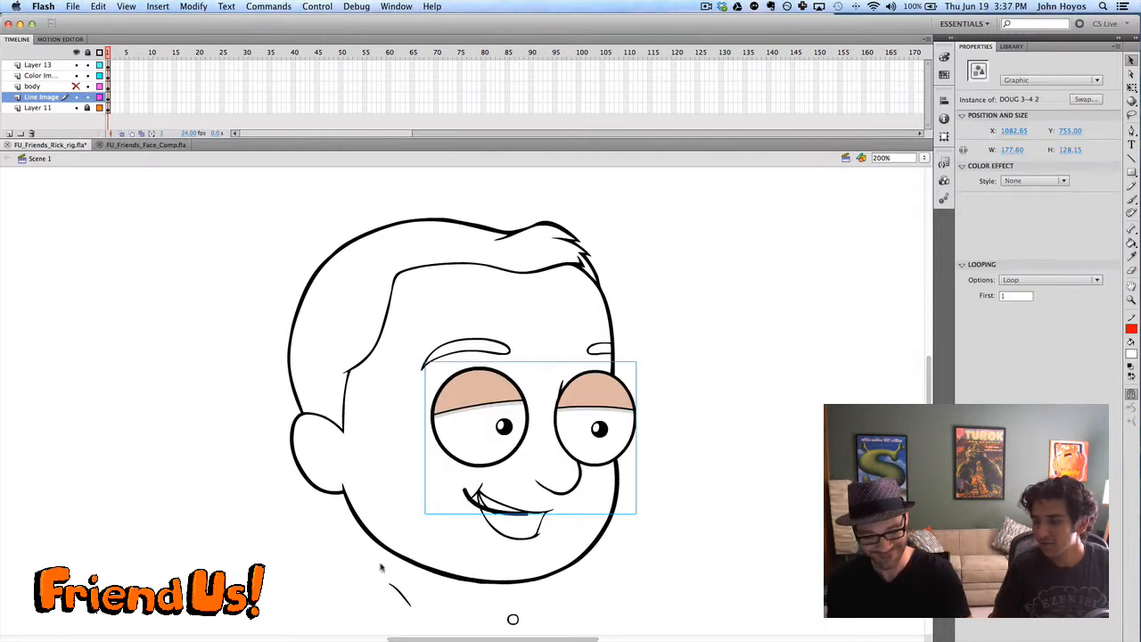
{"action": "left_click", "coordinate": [402, 594]}
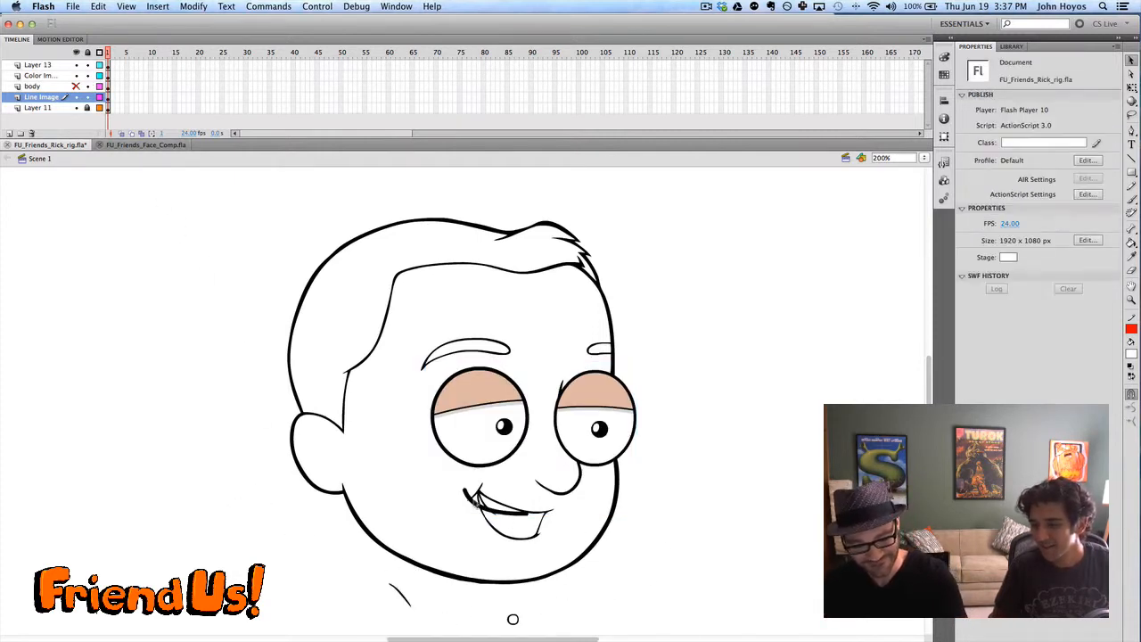
Delete the drawn mouth lines behind the face graphic's smile
{"action": "left_click", "coordinate": [477, 496]}
{"action": "left_click", "coordinate": [488, 508]}
{"action": "left_click", "coordinate": [494, 529]}
{"action": "key", "text": "Delete"}
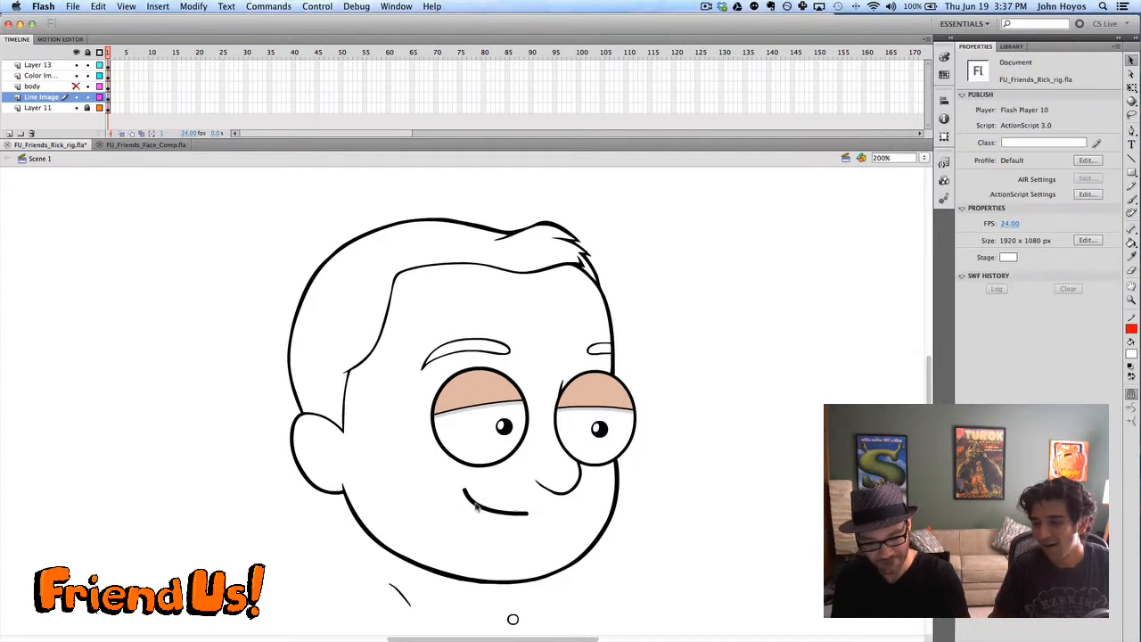
Inside the face graphic, nudge the mouth slightly down to X 29.00, Y -115.75 and return to the main scene
{"action": "left_click_drag", "start_coordinate": [477, 506], "coordinate": [486, 516]}
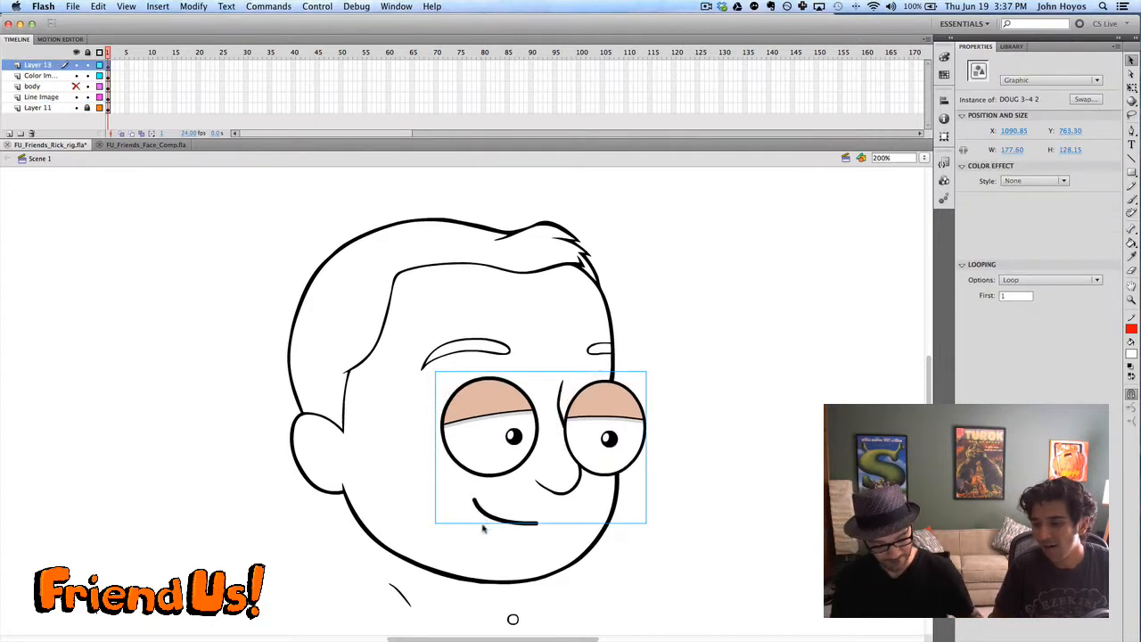
{"action": "key", "text": "super+z"}
{"action": "double_click", "coordinate": [478, 461]}
{"action": "left_click", "coordinate": [477, 515]}
{"action": "key", "text": "Down"}
{"action": "key", "text": "Down"}
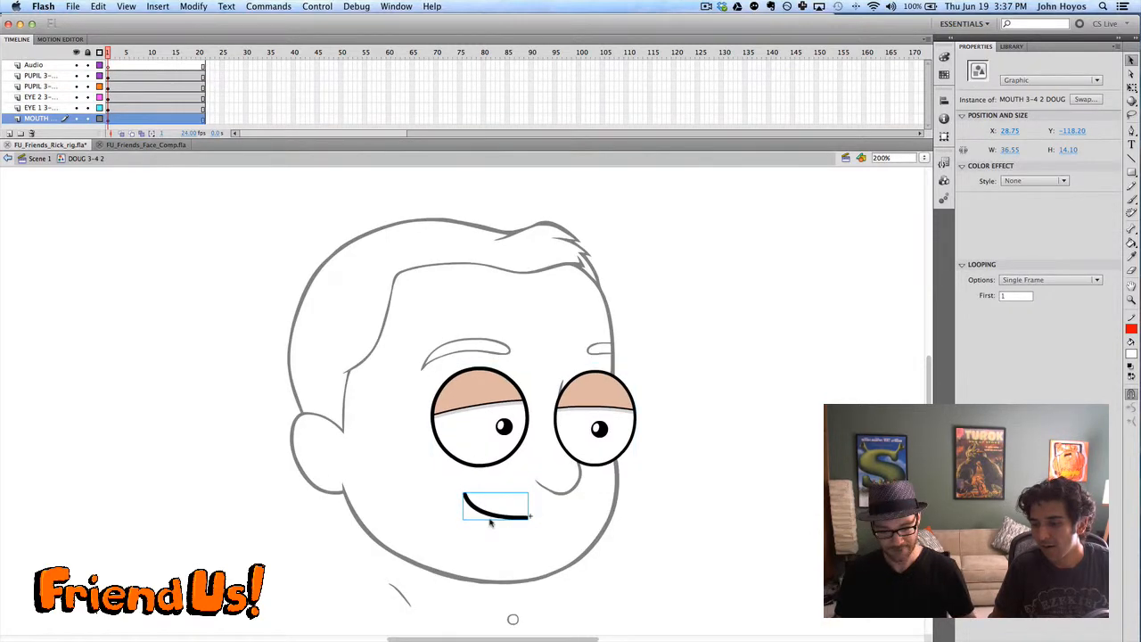
{"action": "key", "text": "Left"}
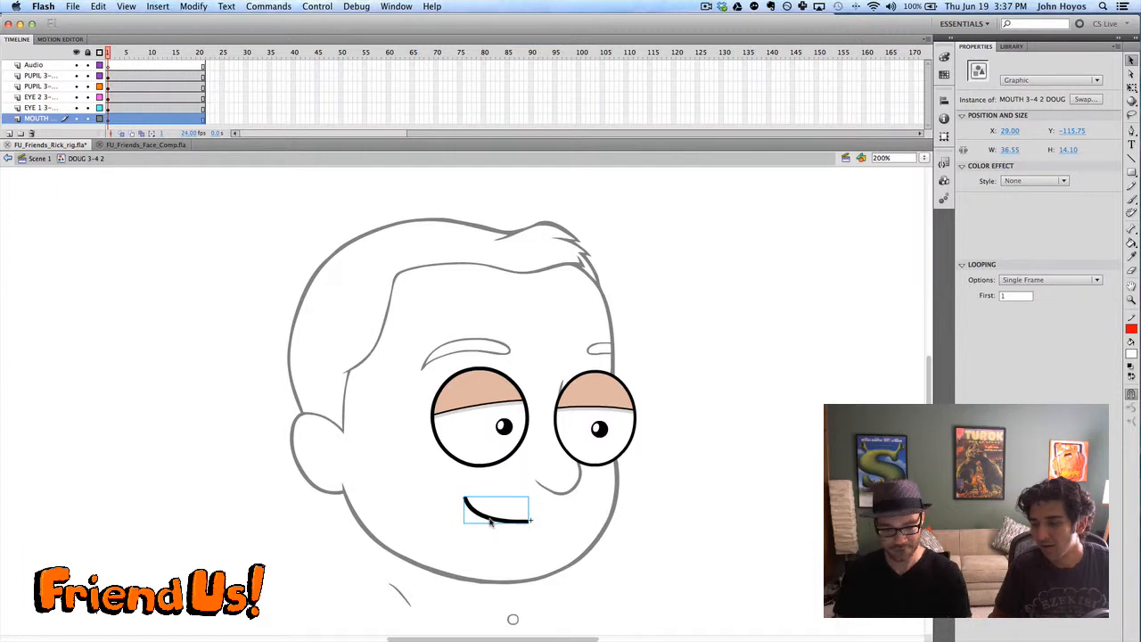
{"action": "left_click", "coordinate": [264, 327]}
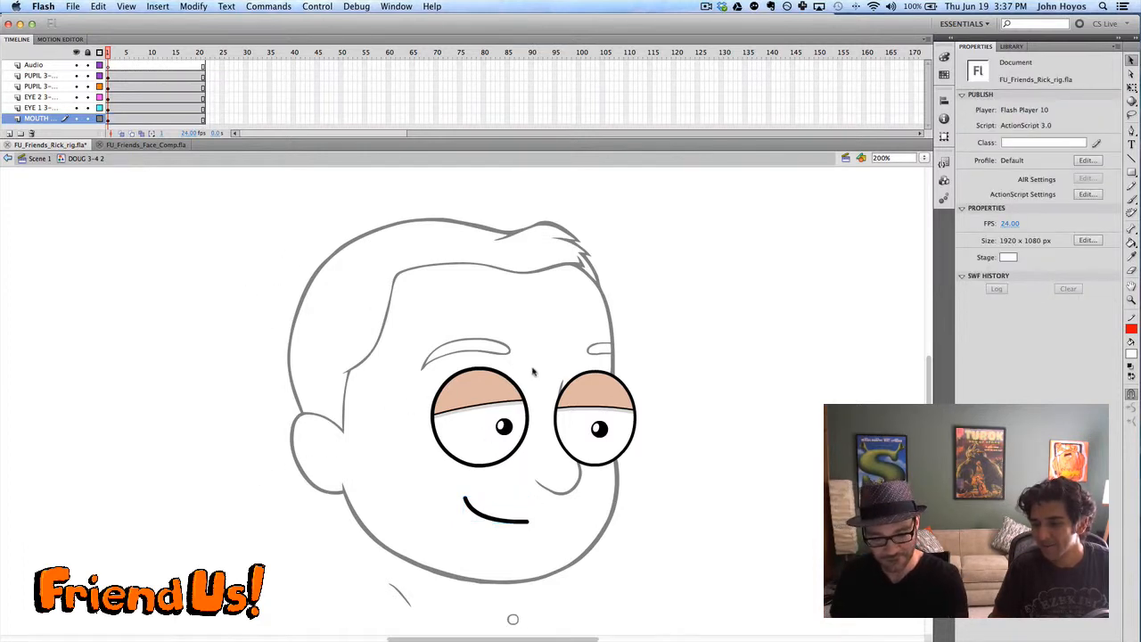
{"action": "double_click", "coordinate": [263, 321]}
Hide Layer 13, copy the nose line and paste it in place on a new layer above Layer 13
{"action": "left_click", "coordinate": [579, 484]}
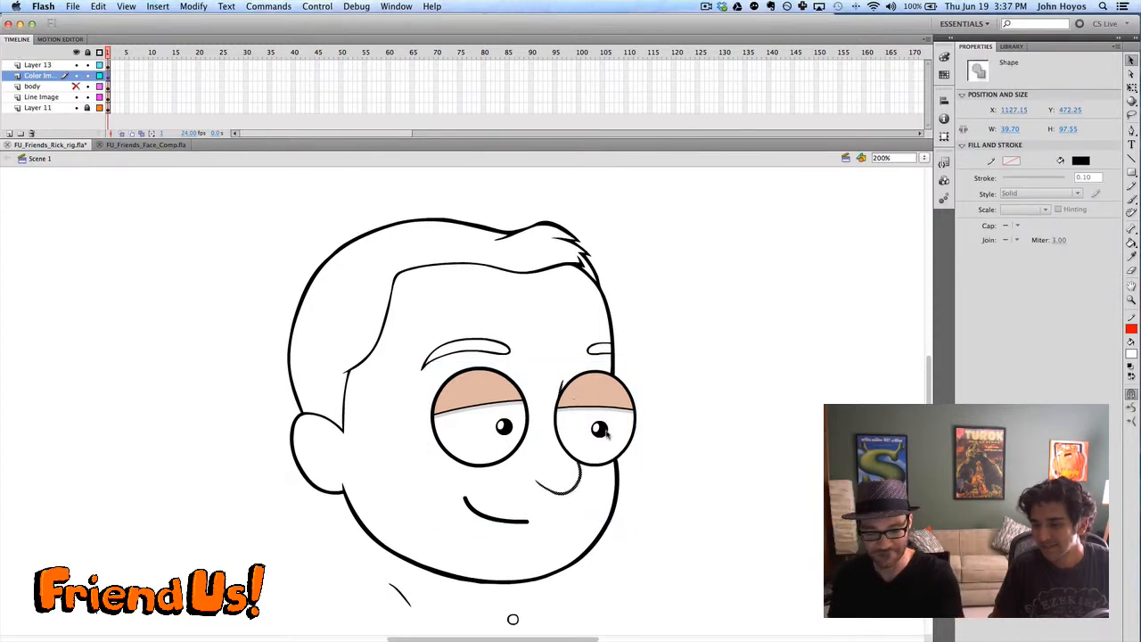
{"action": "left_click", "coordinate": [76, 64]}
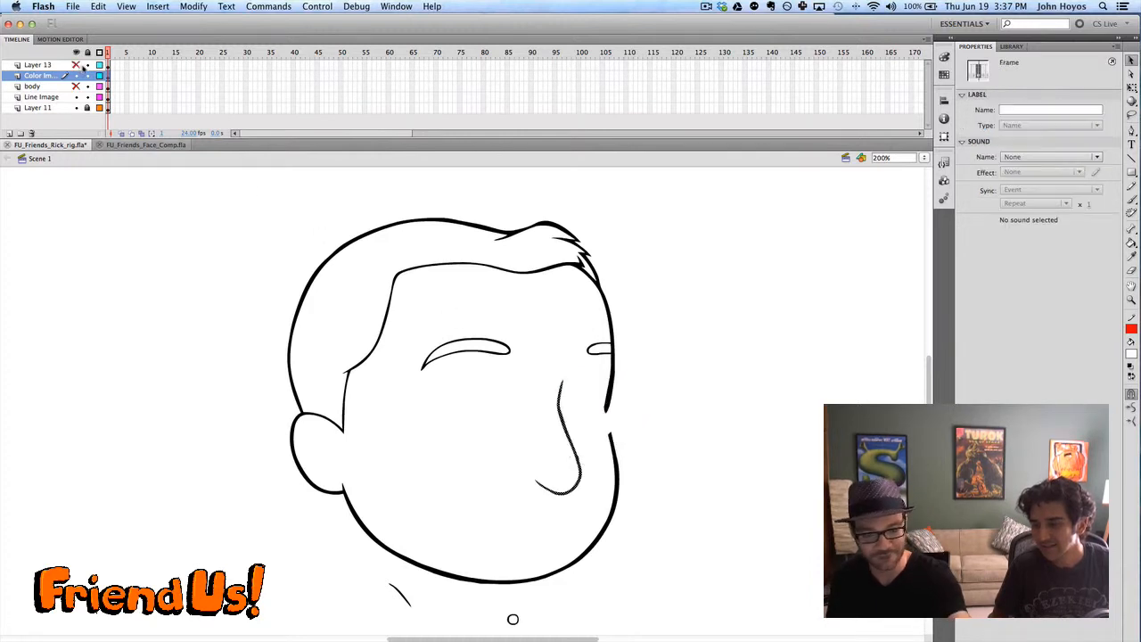
{"action": "left_click", "coordinate": [602, 441]}
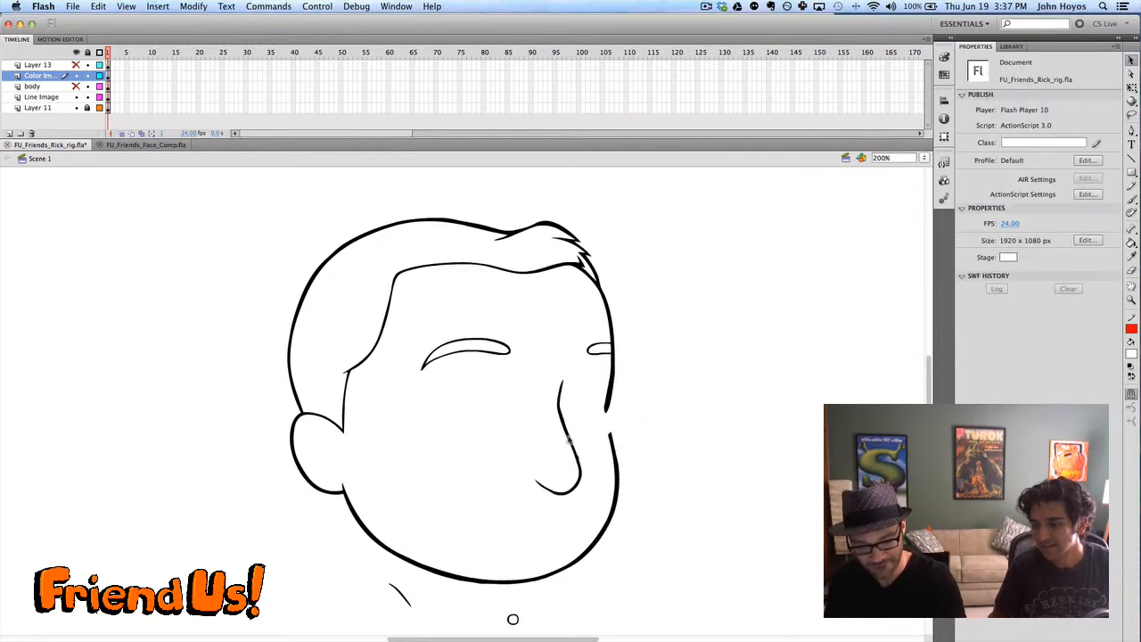
{"action": "left_click", "coordinate": [569, 443]}
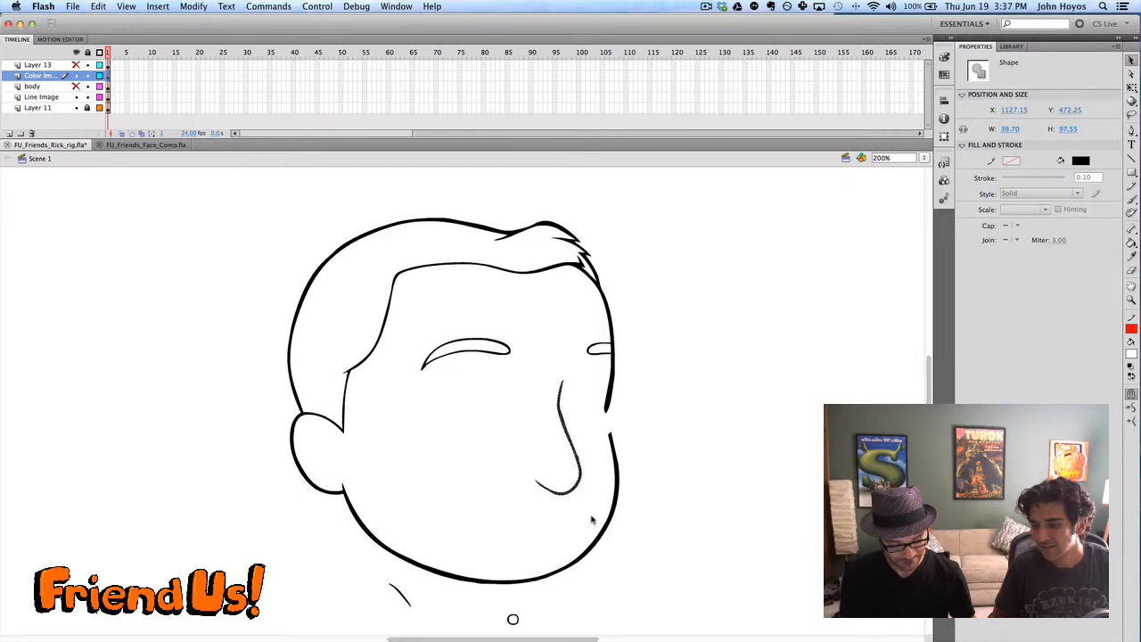
{"action": "left_click", "coordinate": [591, 520]}
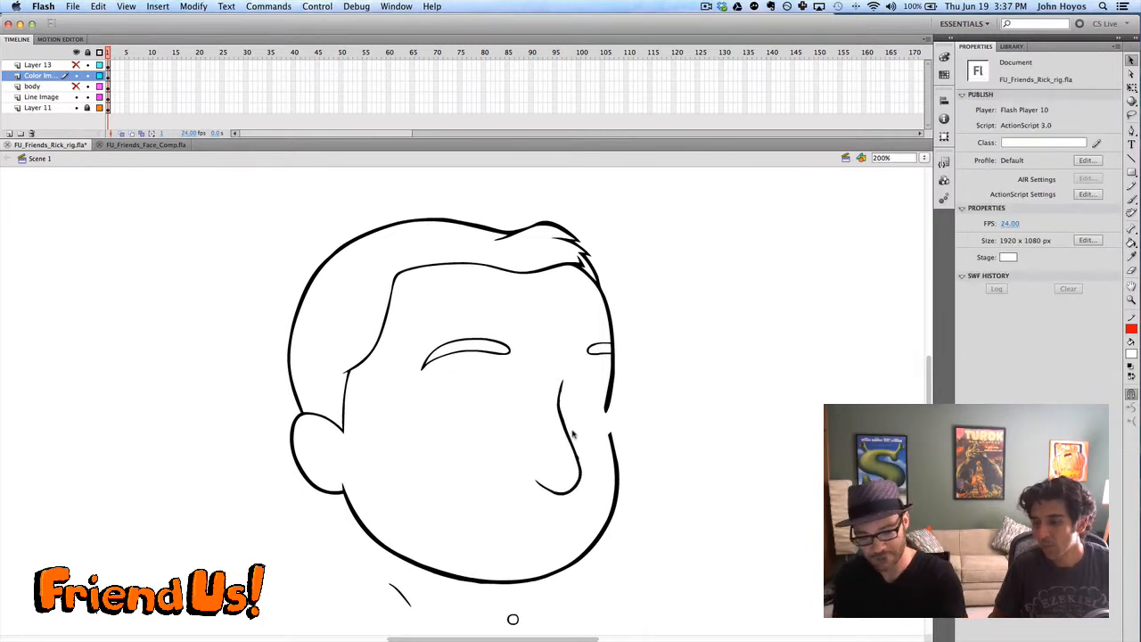
{"action": "left_click", "coordinate": [568, 459]}
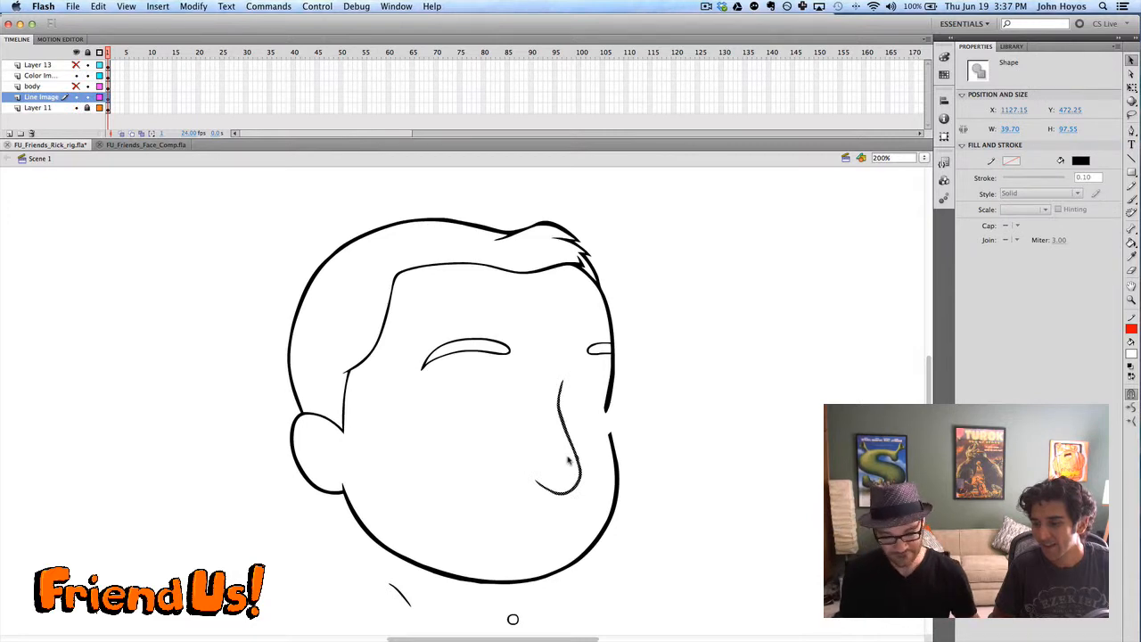
{"action": "left_click", "coordinate": [54, 65]}
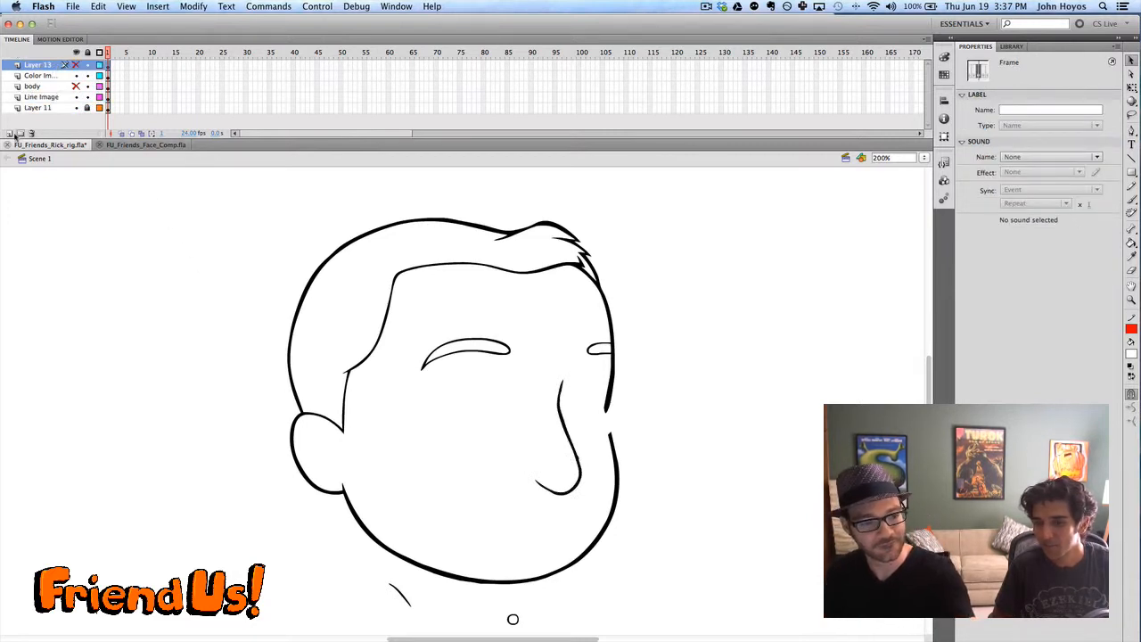
{"action": "left_click", "coordinate": [10, 134]}
{"action": "key", "text": "super+shift+v"}
Check the pasted nose line by toggling the visibility of the head layer and the face graphic's layer
{"action": "left_click", "coordinate": [77, 87]}
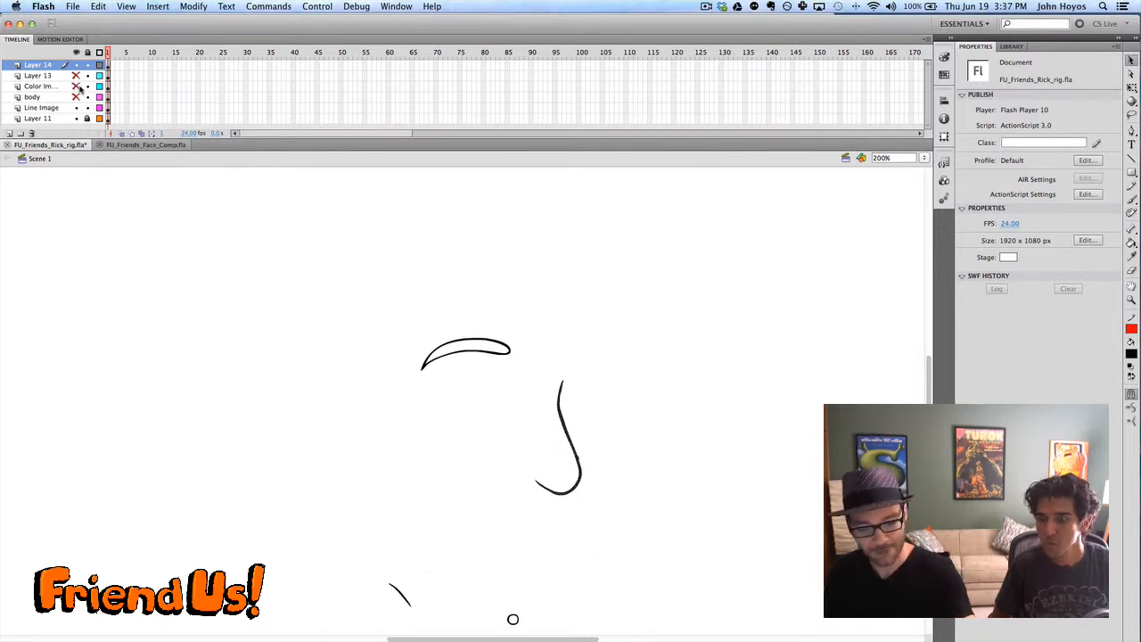
{"action": "left_click", "coordinate": [78, 87]}
{"action": "left_click", "coordinate": [76, 76]}
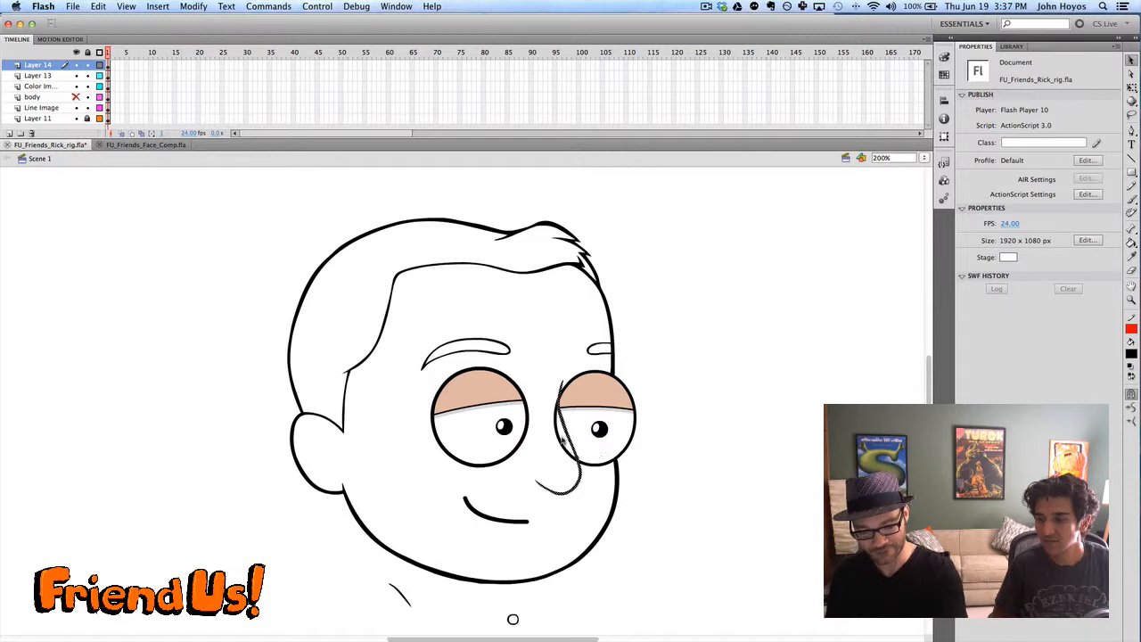
{"action": "left_click", "coordinate": [76, 76]}
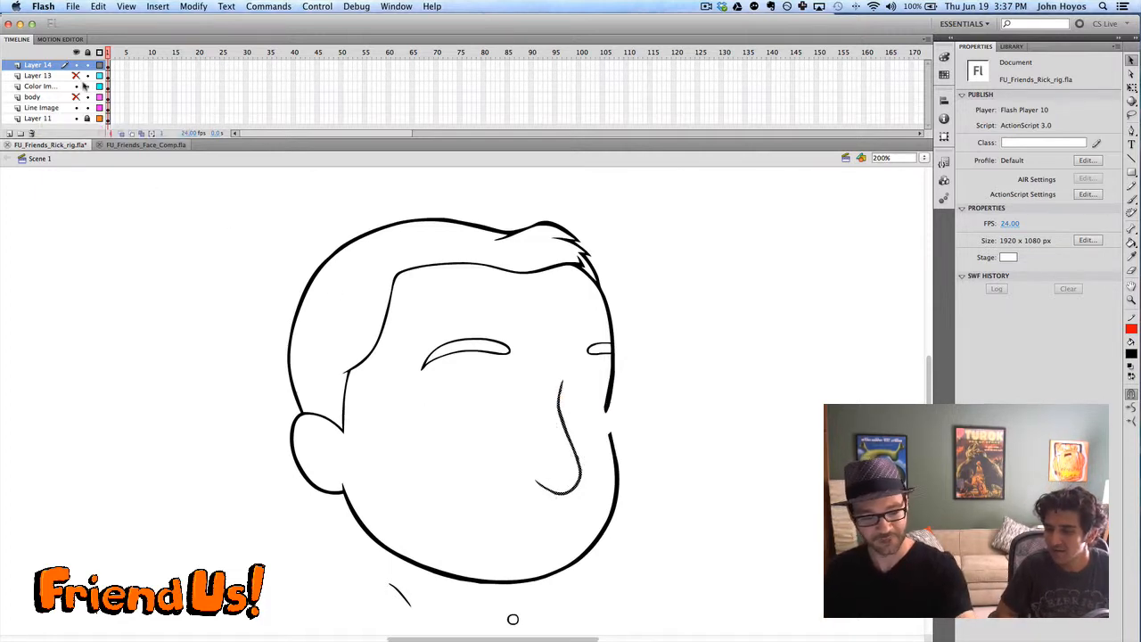
{"action": "left_click", "coordinate": [710, 481]}
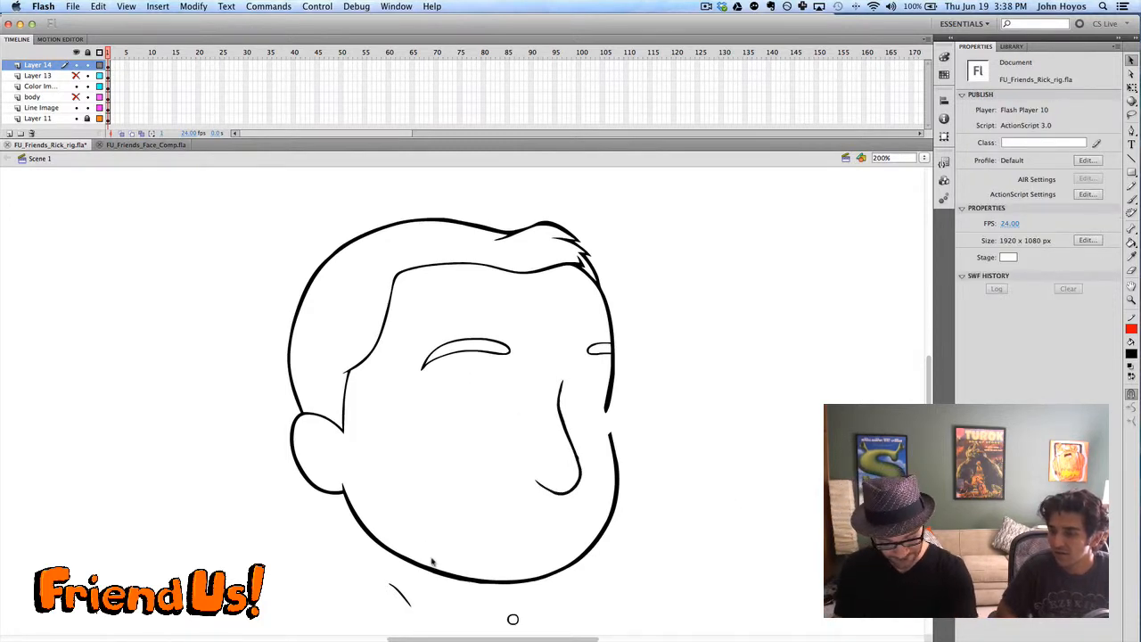
Close the nose's open side with two straight red lines and fill the enclosed area with white
{"action": "key", "text": "n"}
{"action": "mouse_move", "coordinate": [571, 381]}
{"action": "left_mouse_down"}
{"action": "mouse_move", "coordinate": [514, 406]}
{"action": "mouse_move", "coordinate": [545, 510]}
{"action": "left_mouse_up"}
{"action": "key", "text": "k"}
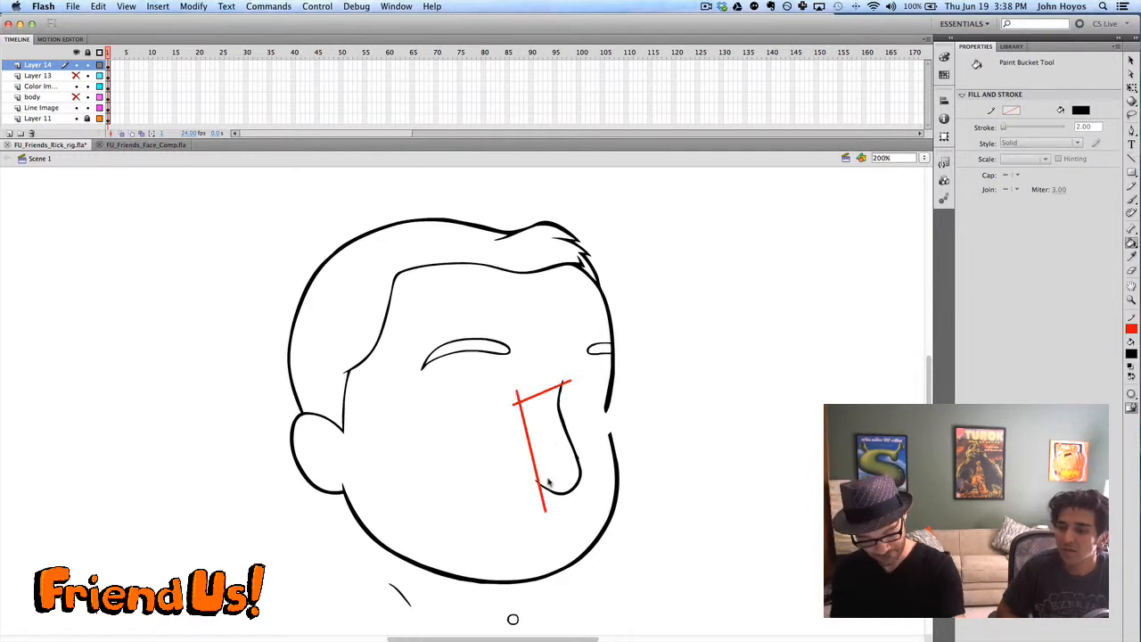
{"action": "left_click", "coordinate": [547, 441]}
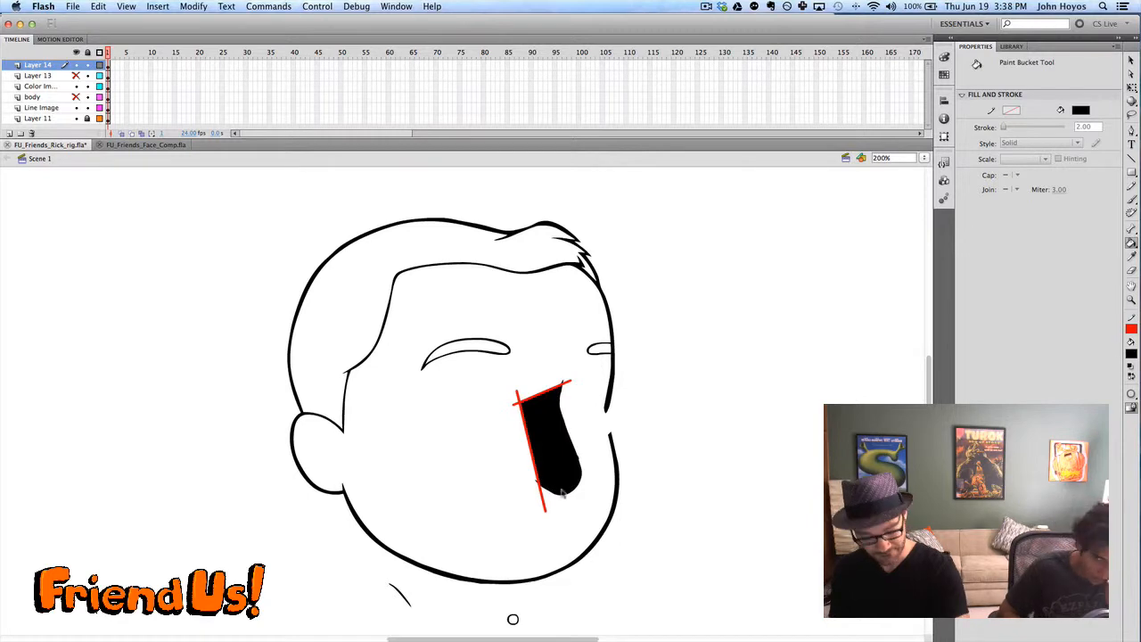
{"action": "key", "text": "super+z"}
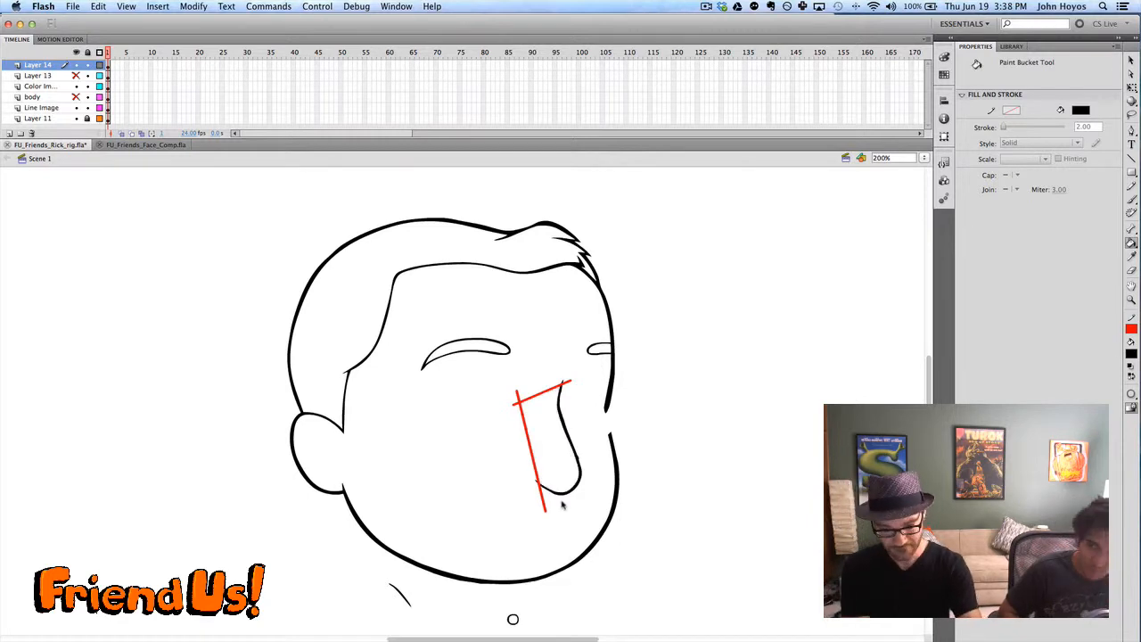
{"action": "left_click", "coordinate": [1132, 353]}
{"action": "left_click", "coordinate": [964, 422]}
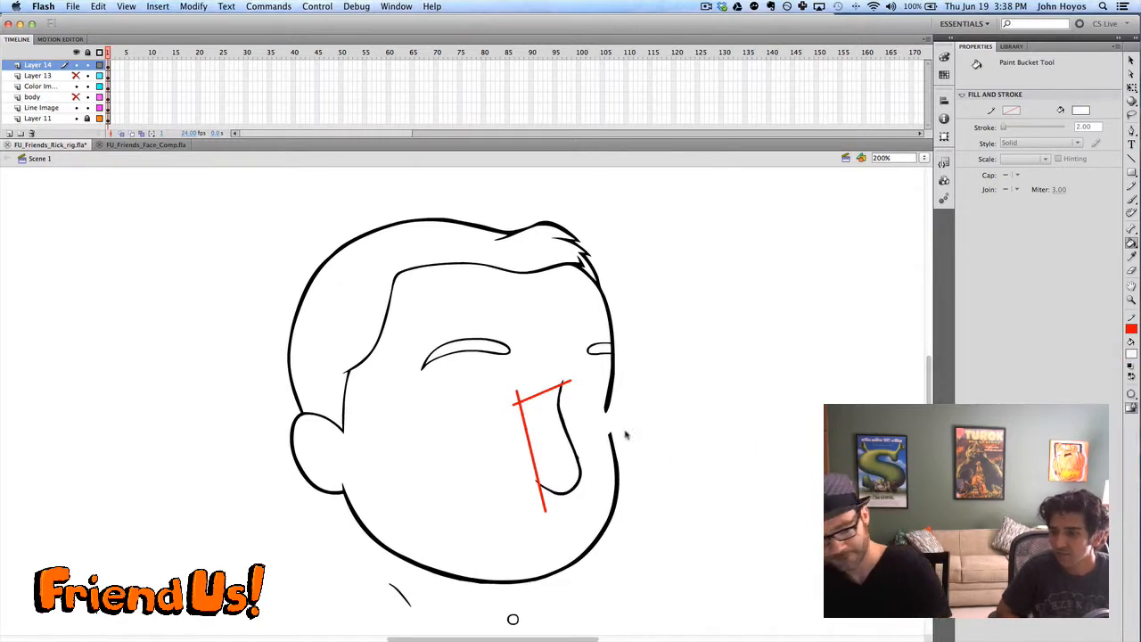
{"action": "key", "text": "v"}
{"action": "left_click", "coordinate": [539, 454]}
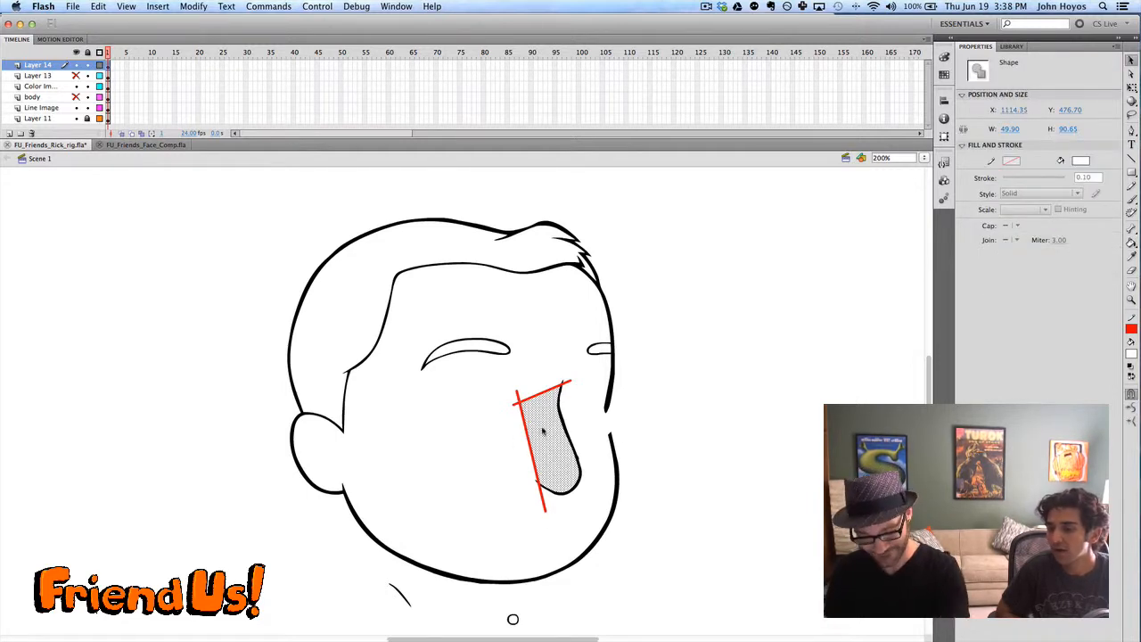
Delete the two red construction lines around the nose, keeping the white fill
{"action": "left_click", "coordinate": [665, 447]}
{"action": "left_click", "coordinate": [518, 402]}
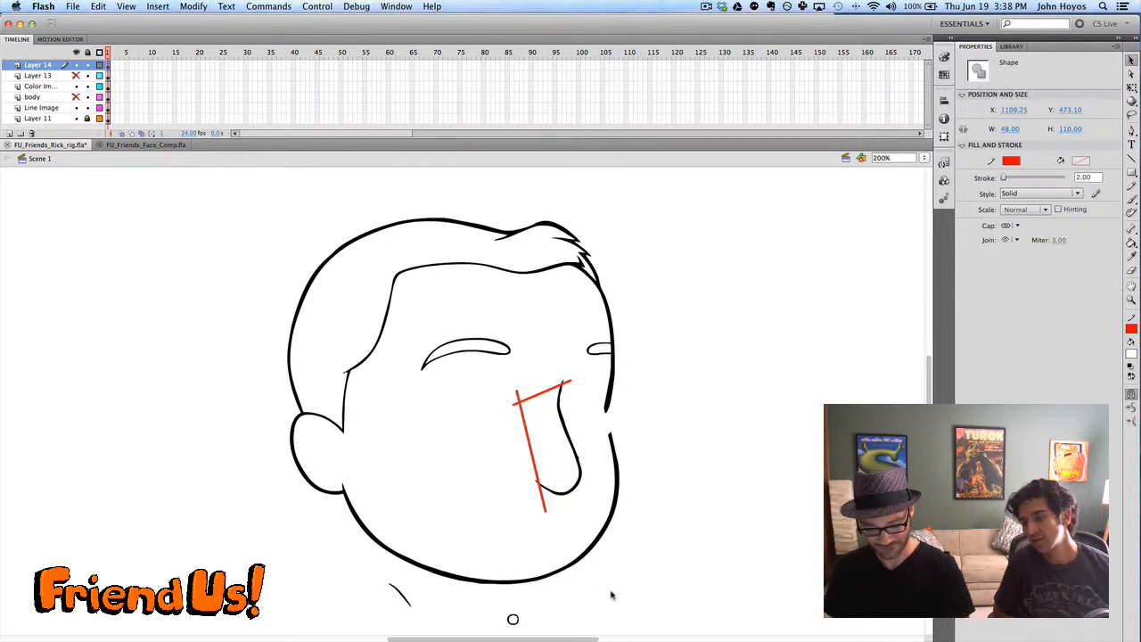
{"action": "left_click", "coordinate": [558, 451]}
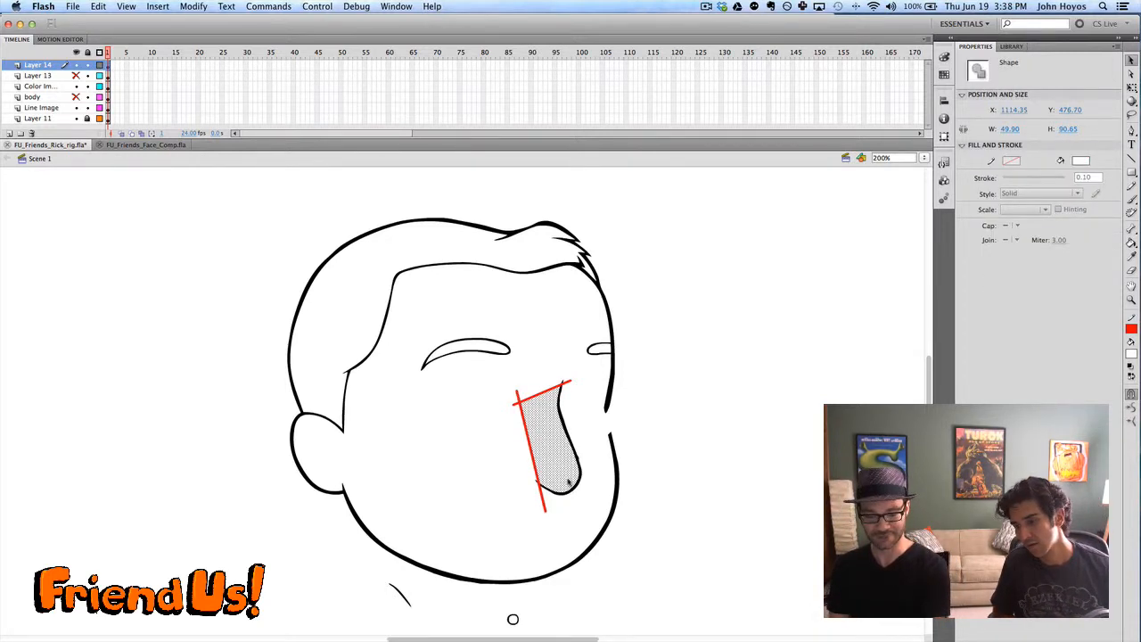
{"action": "left_click", "coordinate": [518, 402]}
{"action": "key", "text": "Delete"}
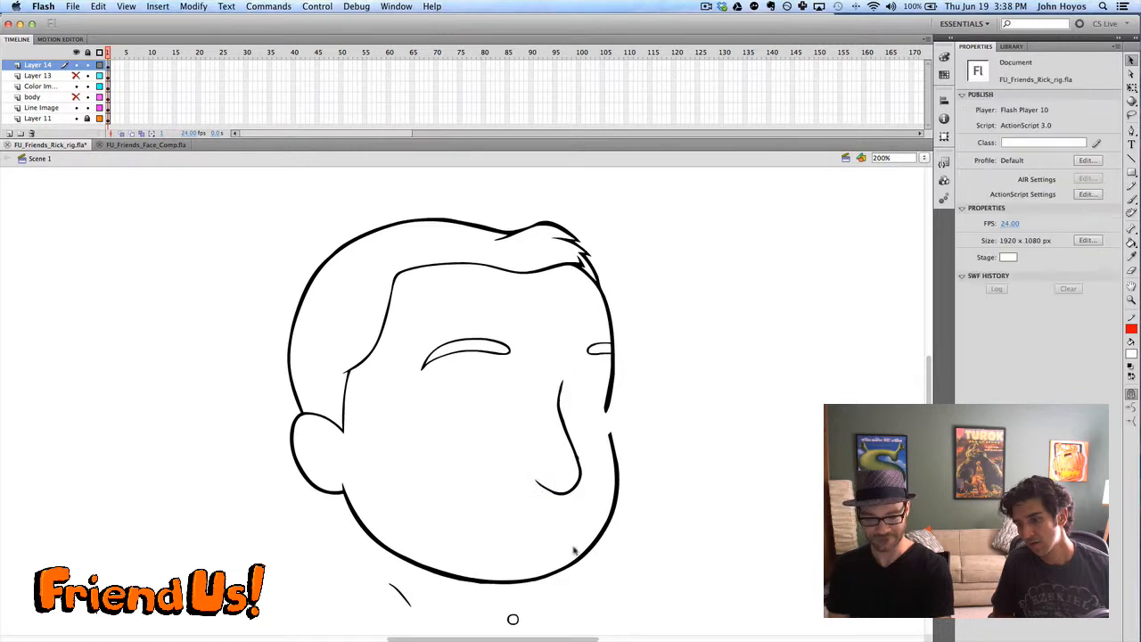
Check the extent of the nose's white fill and show the face graphic's layer, Layer 13, again beneath it
{"action": "left_click", "coordinate": [563, 470]}
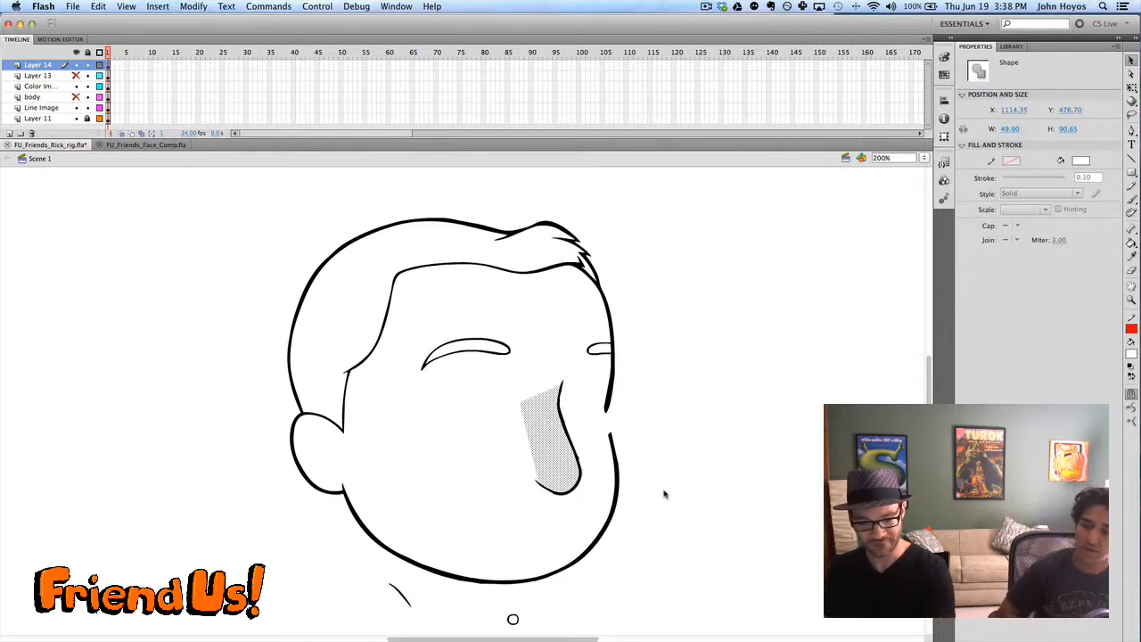
{"action": "key", "text": "Delete"}
{"action": "left_click", "coordinate": [76, 76]}
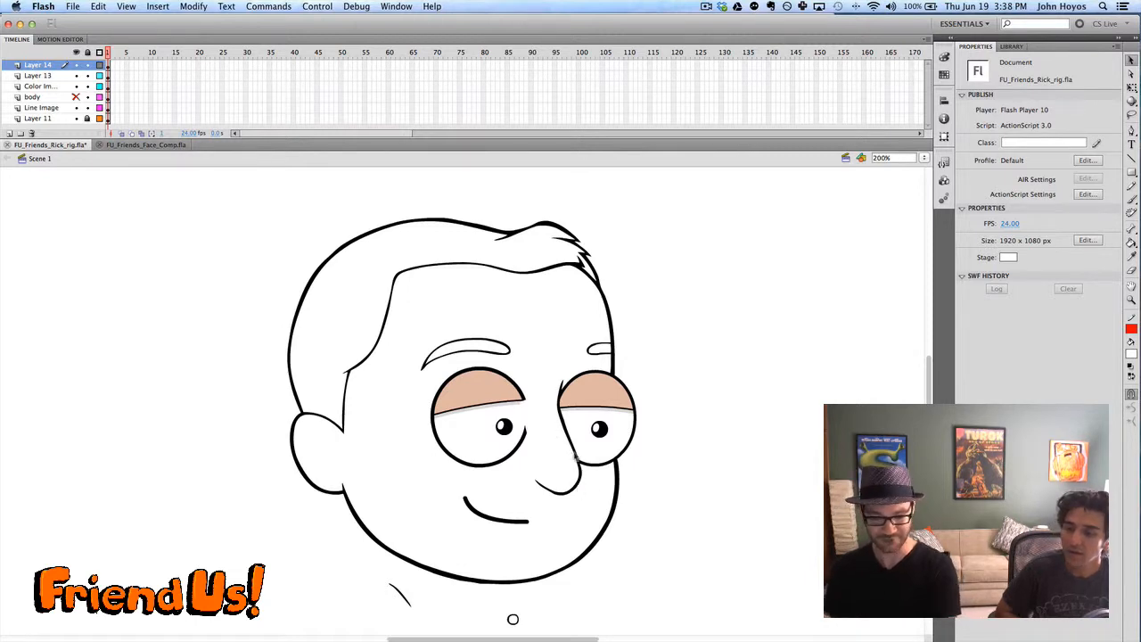
{"action": "left_click", "coordinate": [572, 423]}
{"action": "key", "text": "Down"}
{"action": "key", "text": "Down"}
{"action": "key", "text": "Down"}
{"action": "key", "text": "Down"}
{"action": "key", "text": "Down"}
{"action": "key", "text": "Down"}
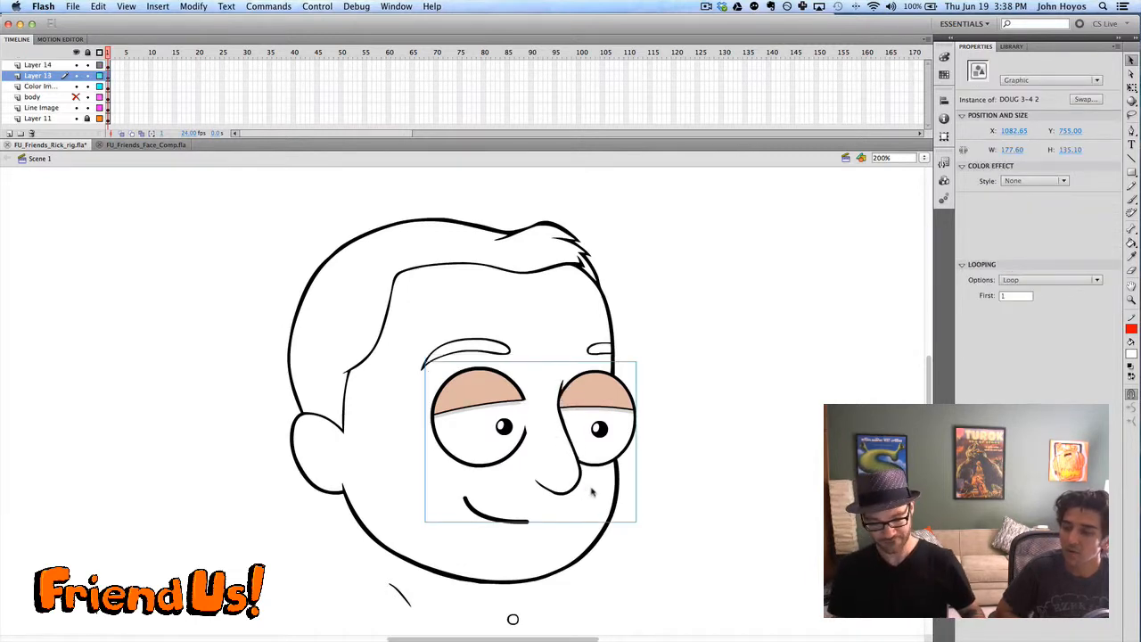
Reshape the nose's white fill by pulling its upper inner corner toward the nose line, clear of the left eye's outline
{"action": "left_click", "coordinate": [546, 446]}
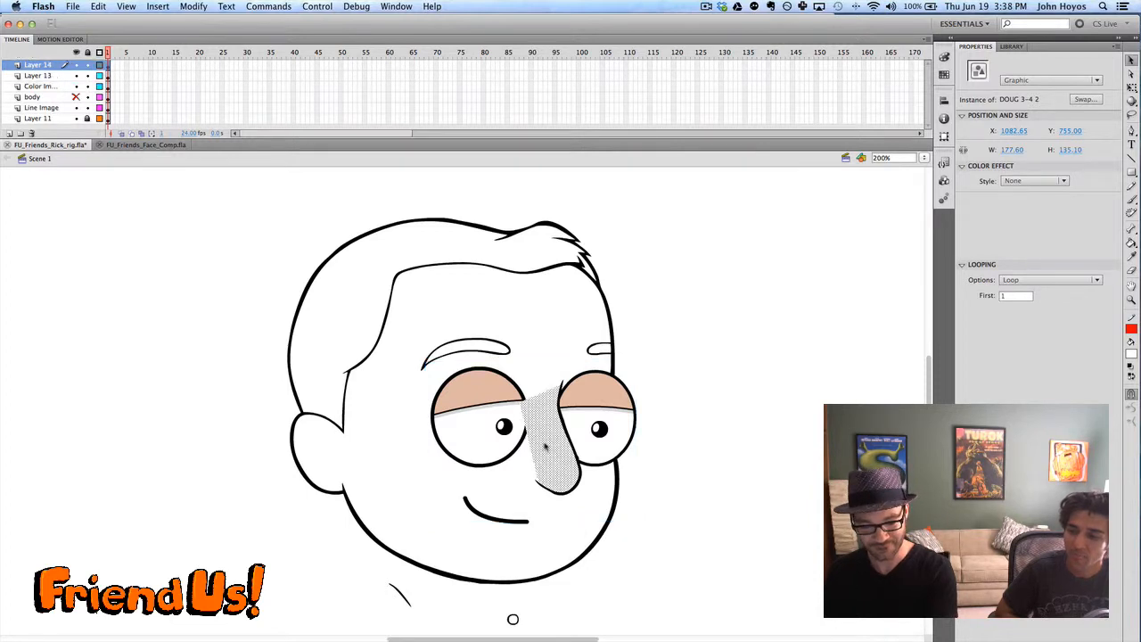
{"action": "left_click", "coordinate": [736, 520]}
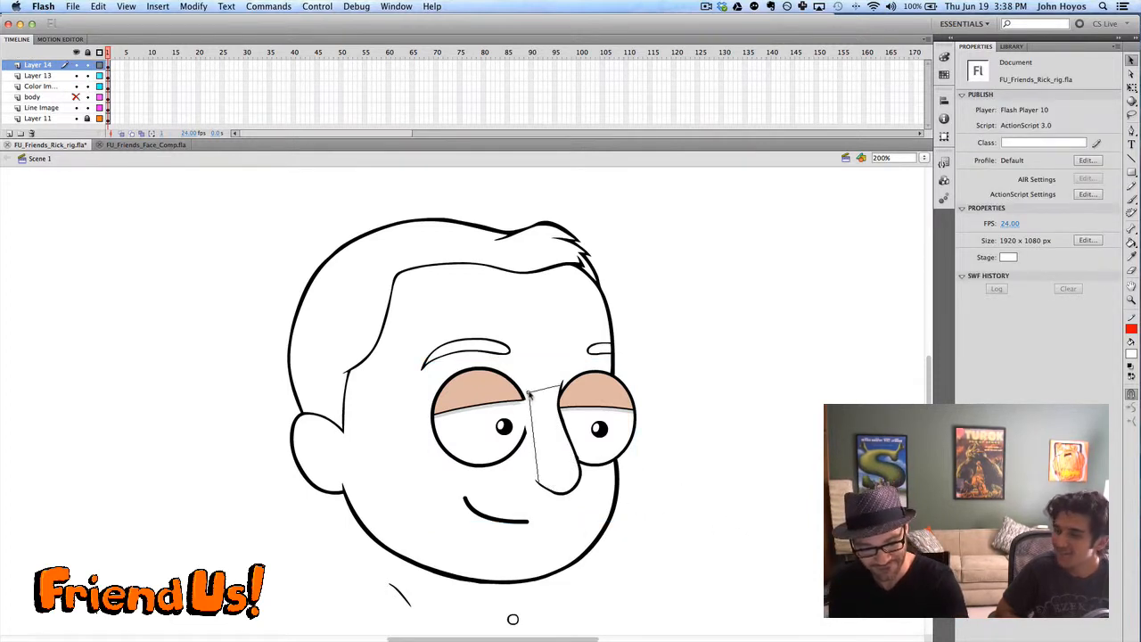
{"action": "left_click", "coordinate": [554, 453]}
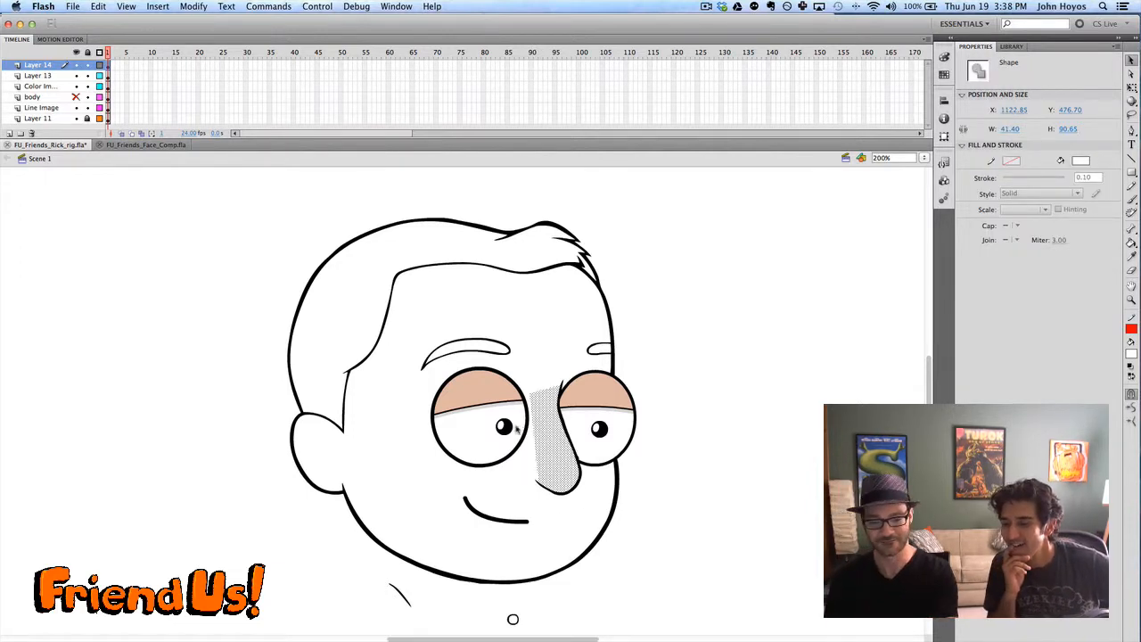
{"action": "left_click", "coordinate": [215, 370]}
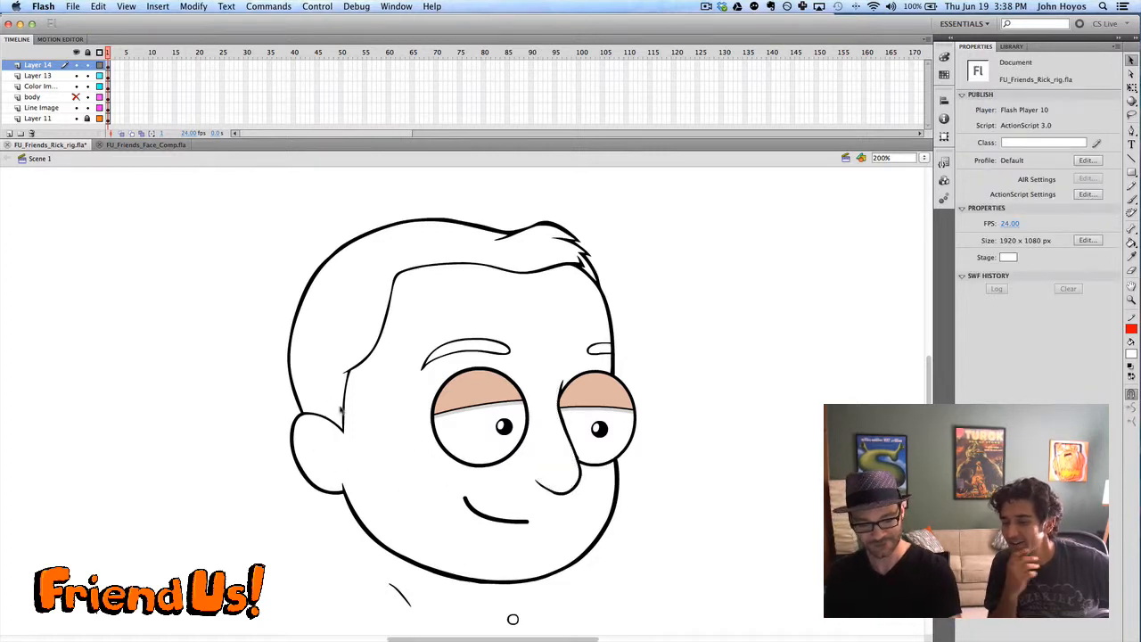
Copy the left eyebrow outline in place onto a new layer above Layer 14 and hide the head's Color Image layer
{"action": "left_click", "coordinate": [475, 353]}
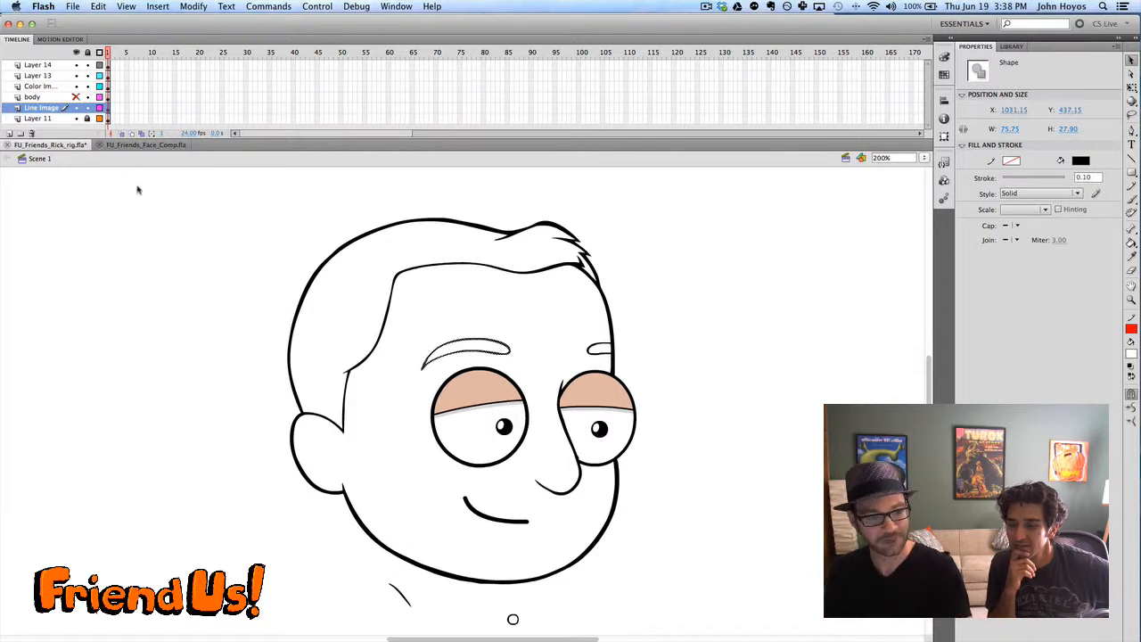
{"action": "left_click", "coordinate": [59, 68]}
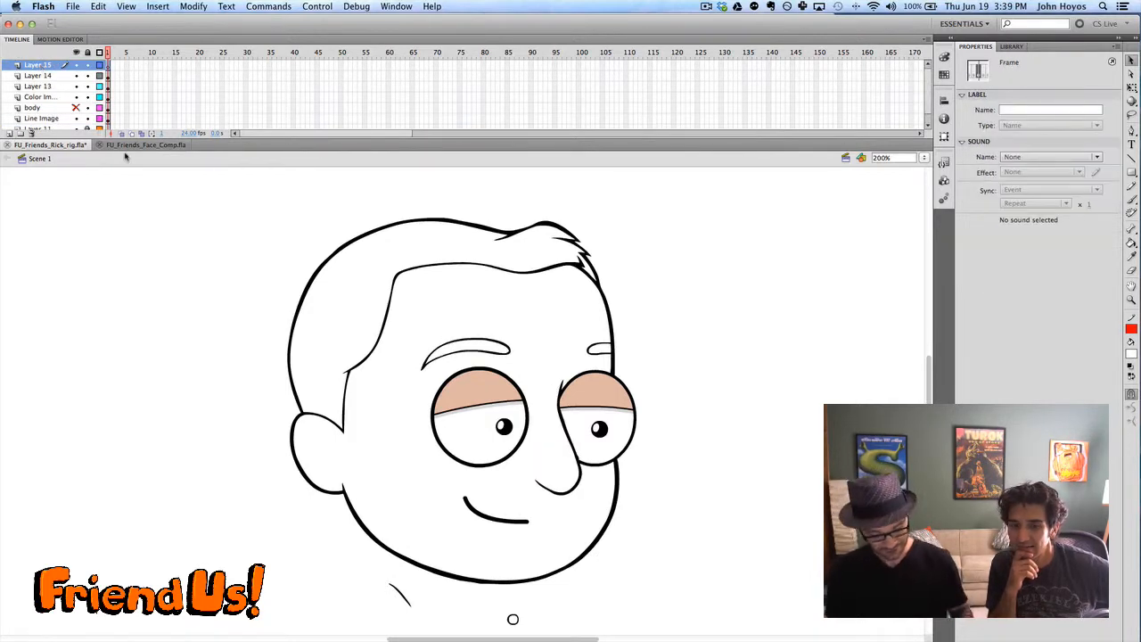
{"action": "key", "text": "super+shift+v"}
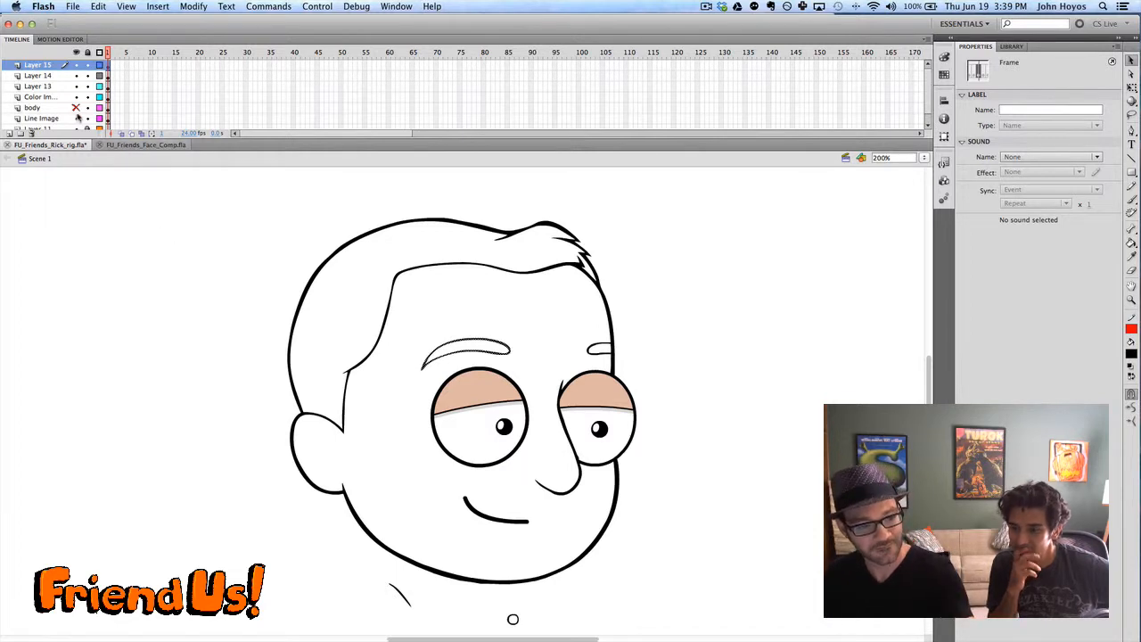
{"action": "left_click", "coordinate": [77, 98]}
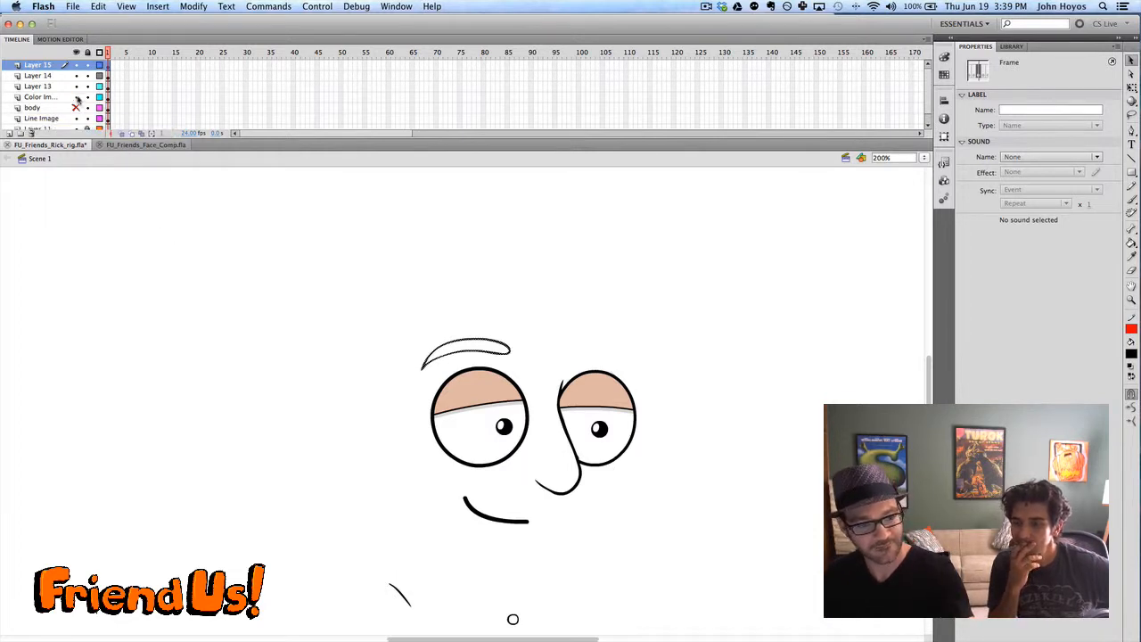
Show the head's Color Image layer again and fill the left eyebrow on Layer 15 with black
{"action": "left_click", "coordinate": [76, 97]}
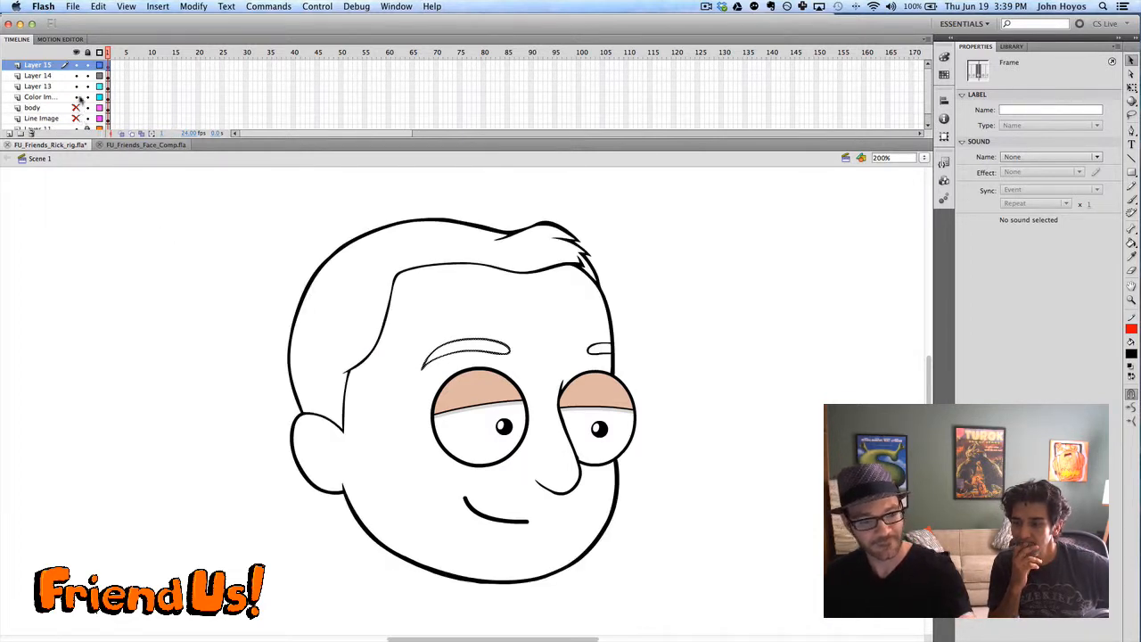
{"action": "left_click", "coordinate": [278, 357]}
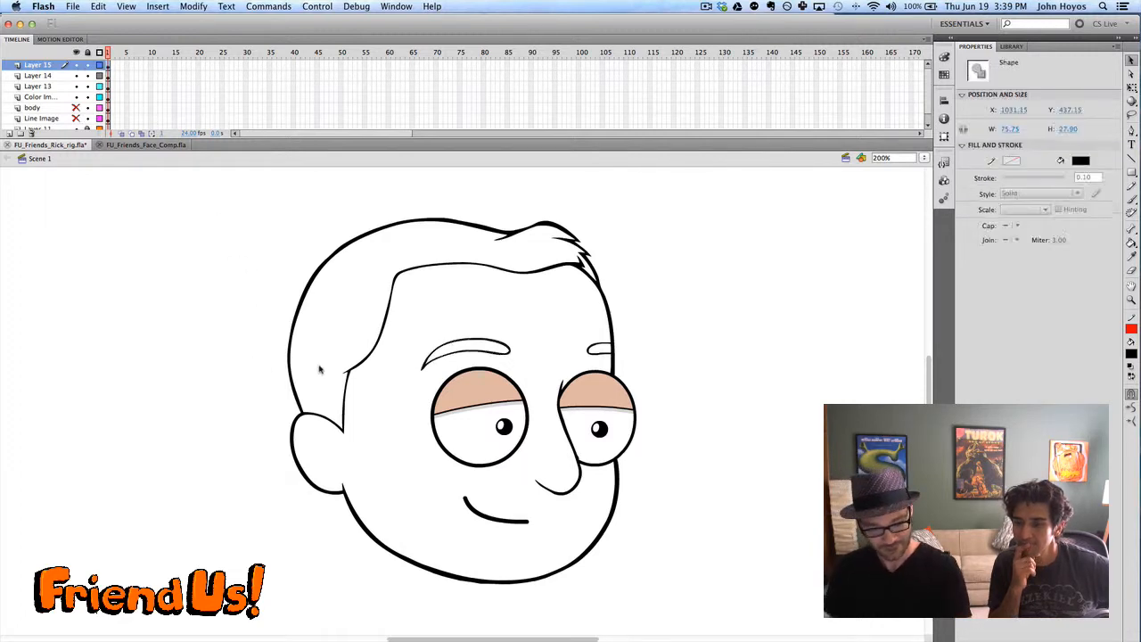
{"action": "left_click", "coordinate": [464, 355]}
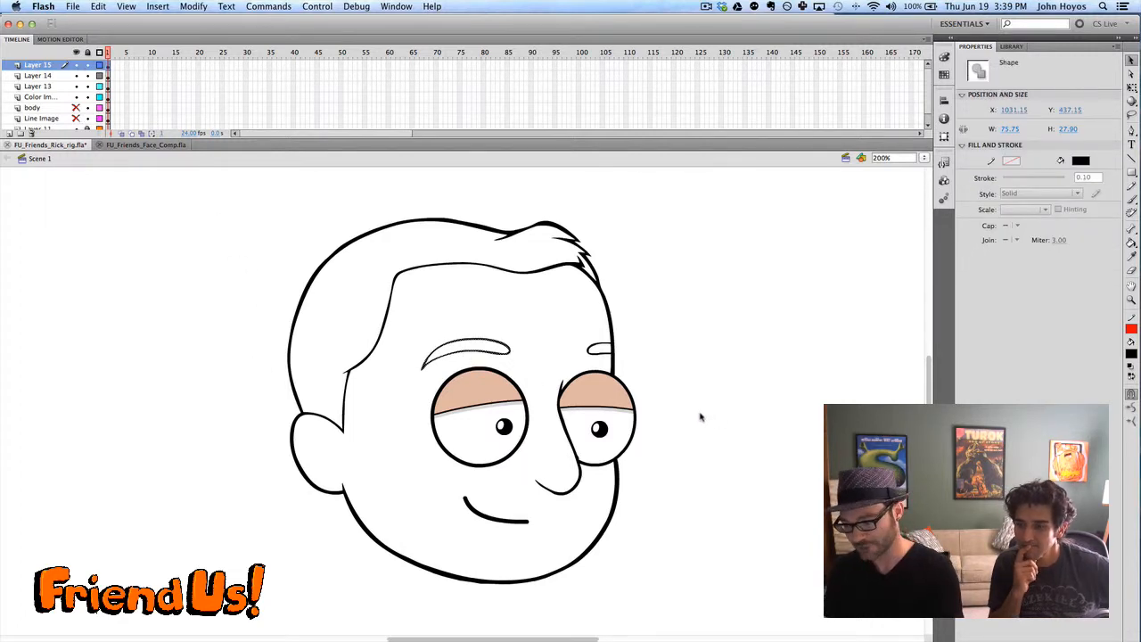
{"action": "key", "text": "k"}
{"action": "left_click", "coordinate": [471, 348]}
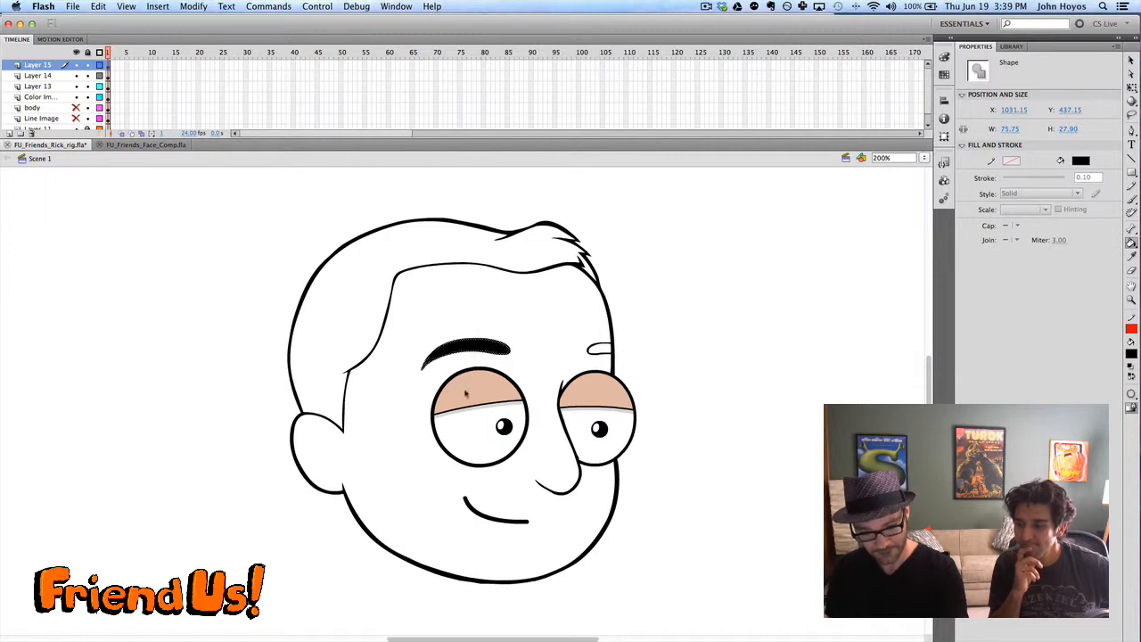
{"action": "key", "text": "v"}
{"action": "left_click", "coordinate": [249, 306]}
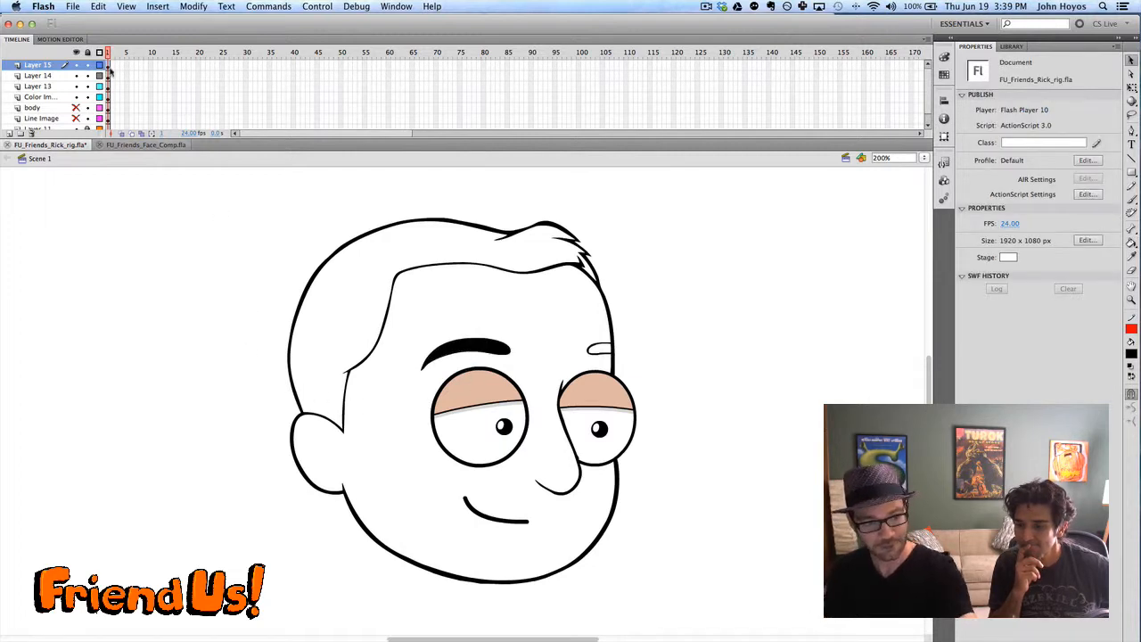
{"action": "left_click", "coordinate": [109, 66]}
{"action": "left_click", "coordinate": [261, 291]}
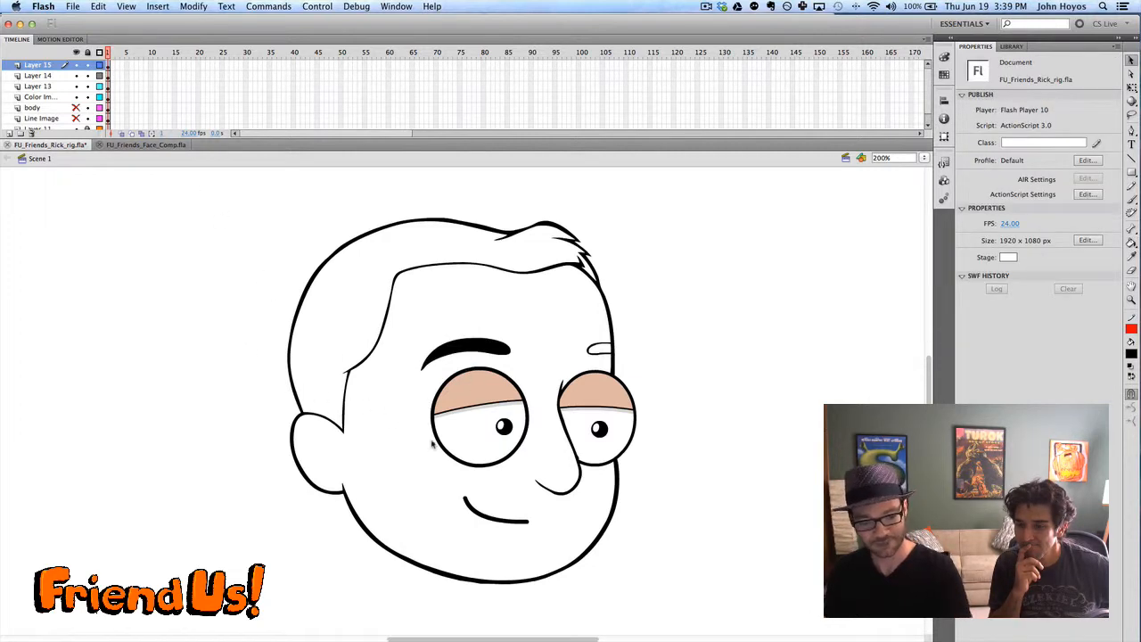
Isolate the right eyebrow outline from the head drawing with the Lasso and move it in place onto a new layer above Layer 15
{"action": "left_click", "coordinate": [595, 356]}
{"action": "left_click", "coordinate": [644, 372]}
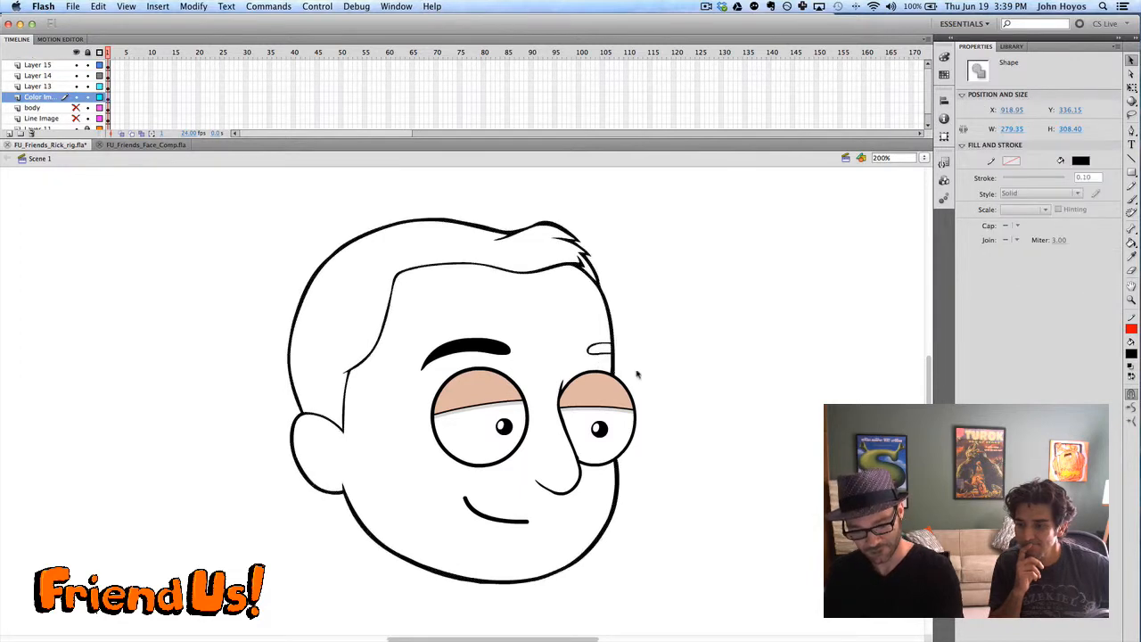
{"action": "key", "text": "l"}
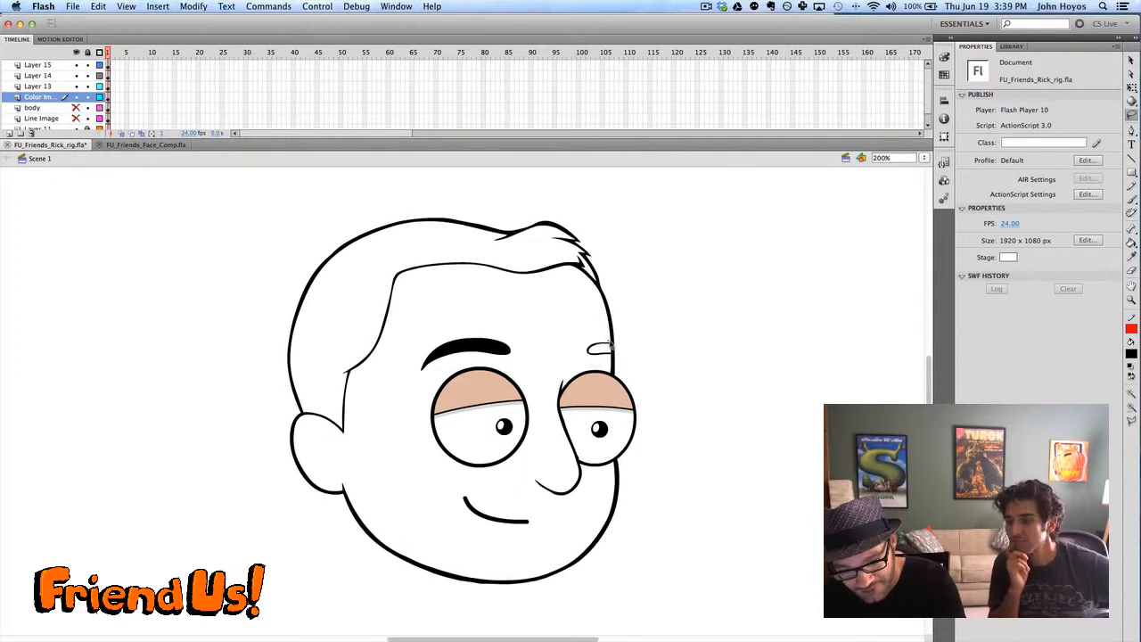
{"action": "mouse_move", "coordinate": [614, 355]}
{"action": "left_mouse_down"}
{"action": "mouse_move", "coordinate": [608, 364]}
{"action": "mouse_move", "coordinate": [577, 353]}
{"action": "mouse_move", "coordinate": [613, 344]}
{"action": "left_mouse_up"}
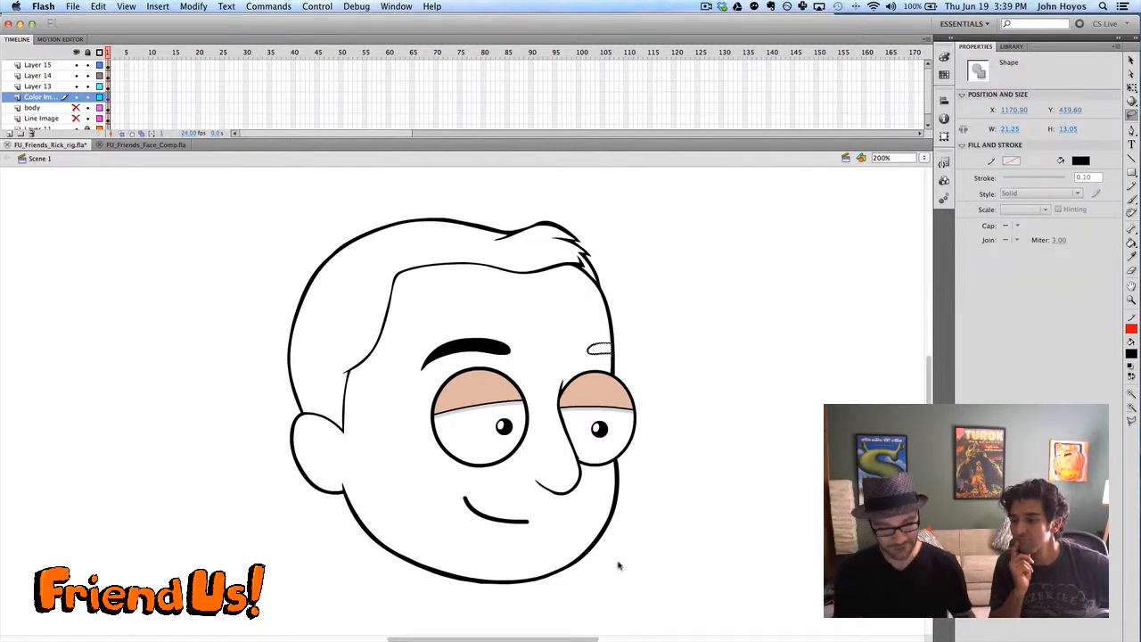
{"action": "left_click", "coordinate": [51, 67]}
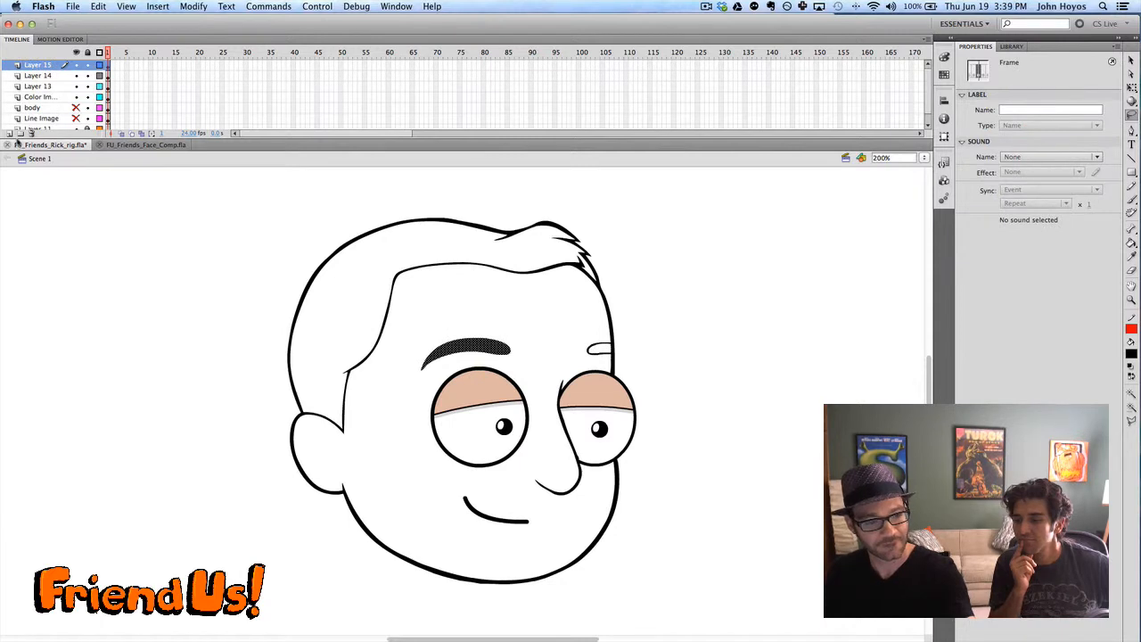
{"action": "left_click", "coordinate": [9, 134]}
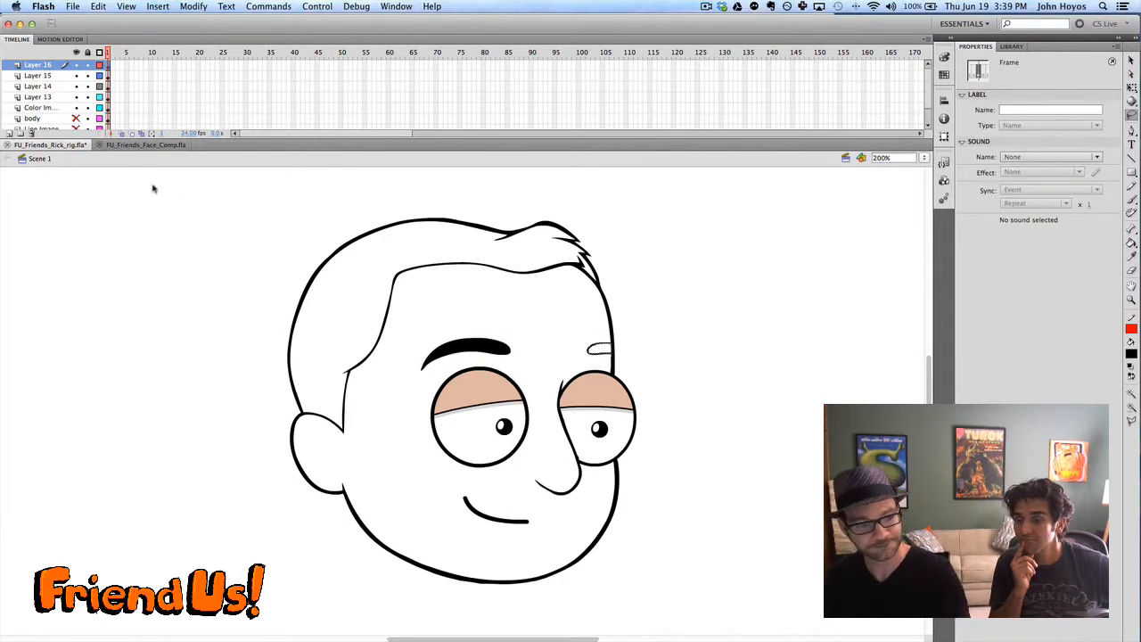
Fill the right eyebrow on Layer 16 with black using the Paint Bucket
{"action": "left_click", "coordinate": [648, 367]}
{"action": "key", "text": "k"}
{"action": "left_click", "coordinate": [602, 349]}
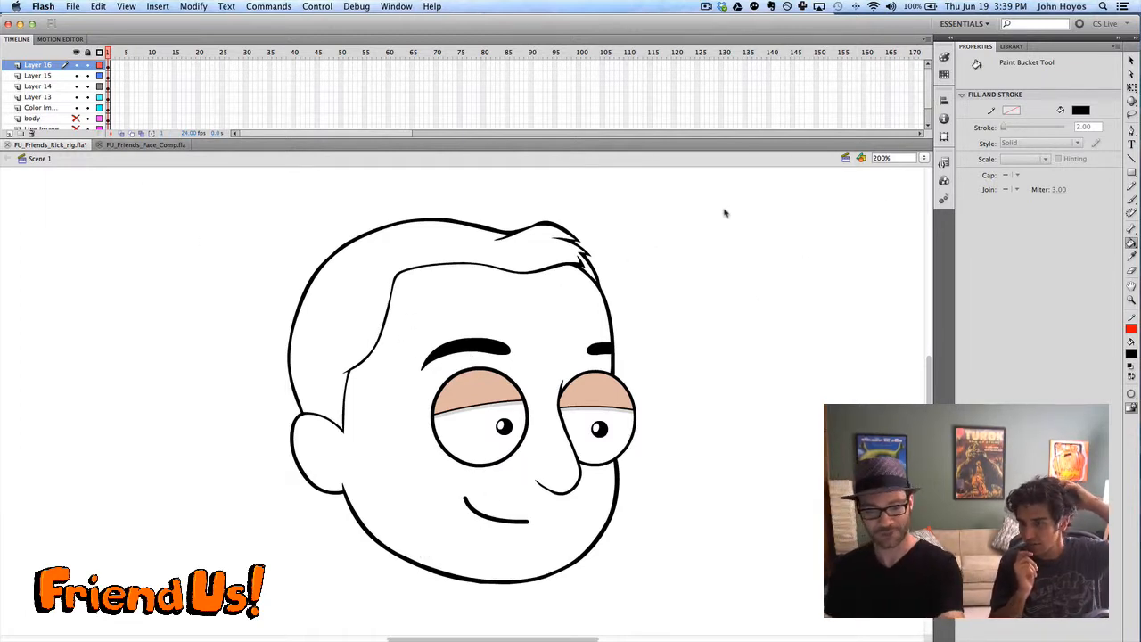
{"action": "left_click", "coordinate": [39, 65]}
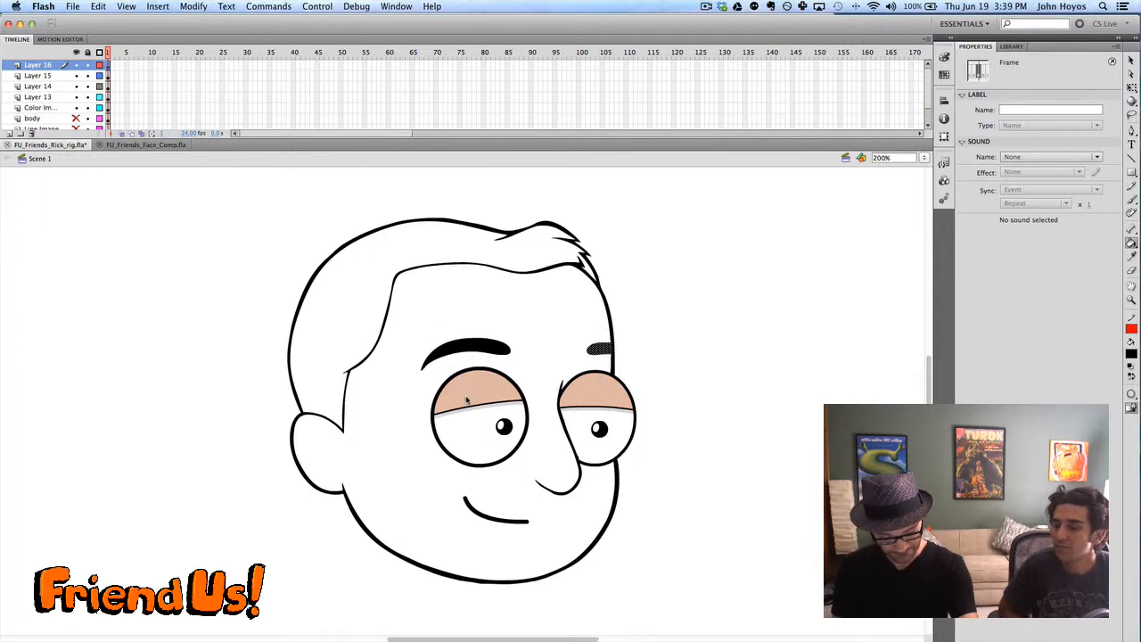
Convert the right eyebrow to a graphic symbol named FU_Friends_Rick_brow1
{"action": "key", "text": "v"}
{"action": "left_click", "coordinate": [692, 380]}
{"action": "left_click", "coordinate": [597, 353]}
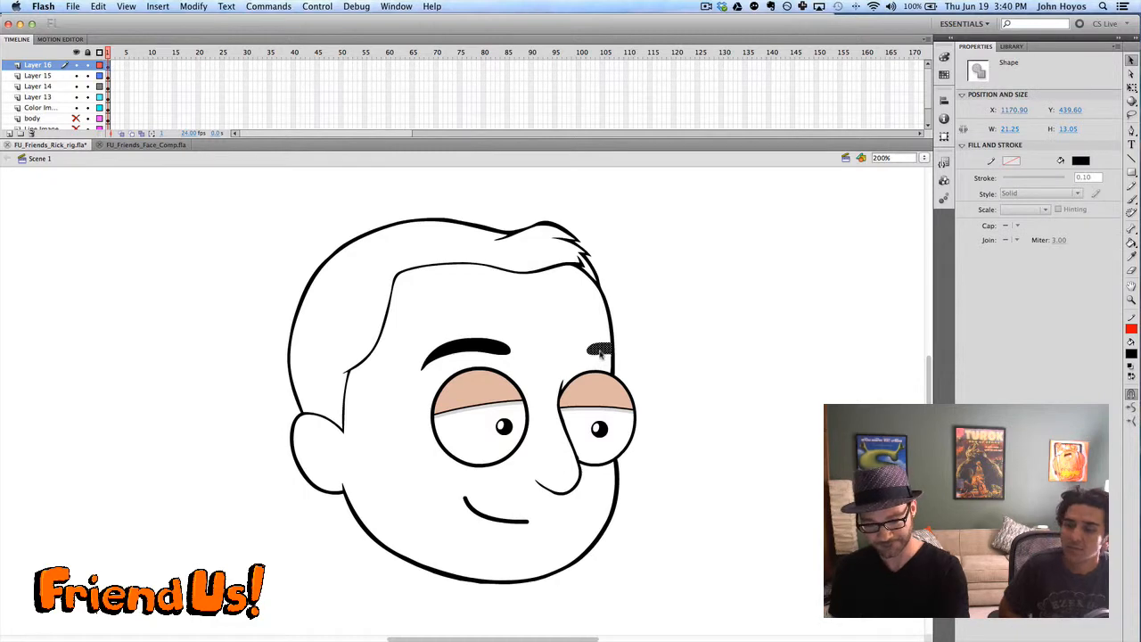
{"action": "key", "text": "F8"}
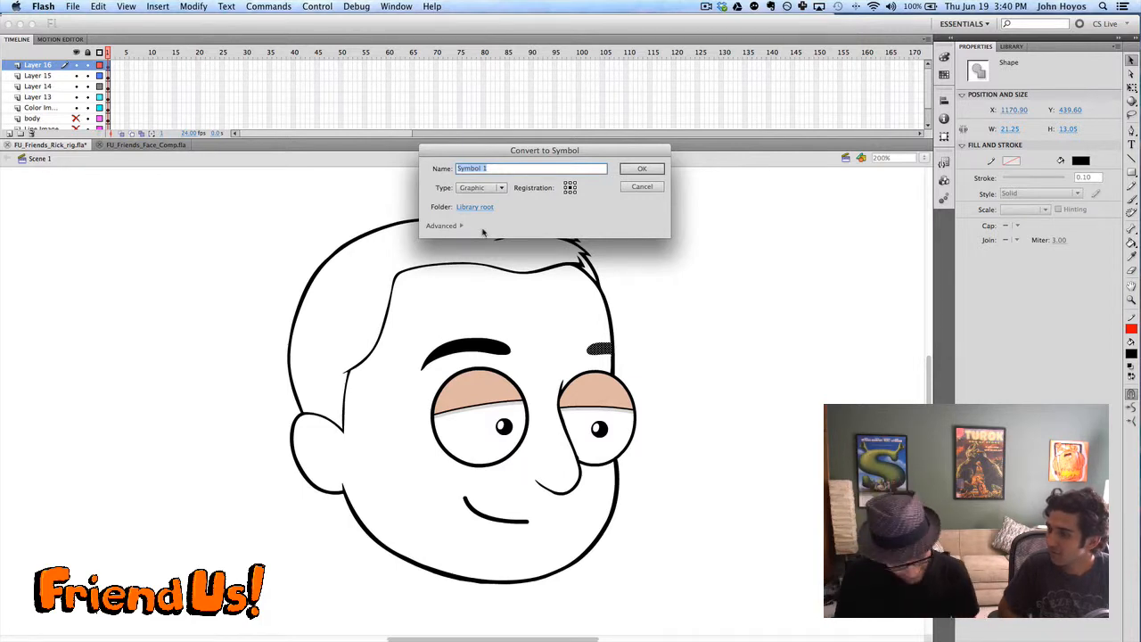
{"action": "type", "text": "f"}
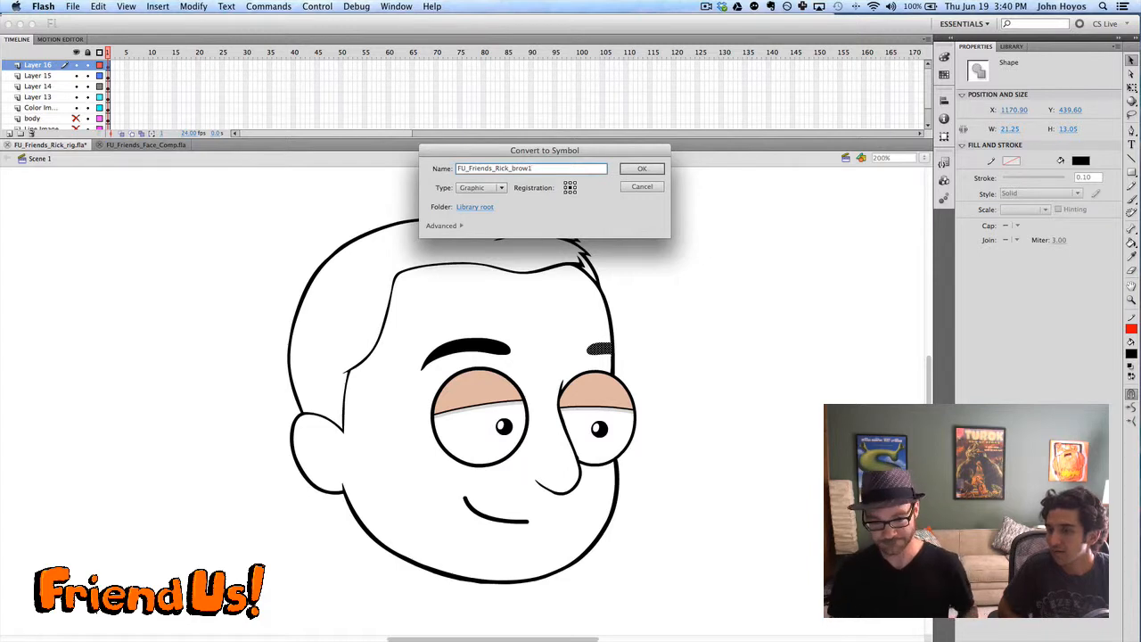
{"action": "key", "text": "Return"}
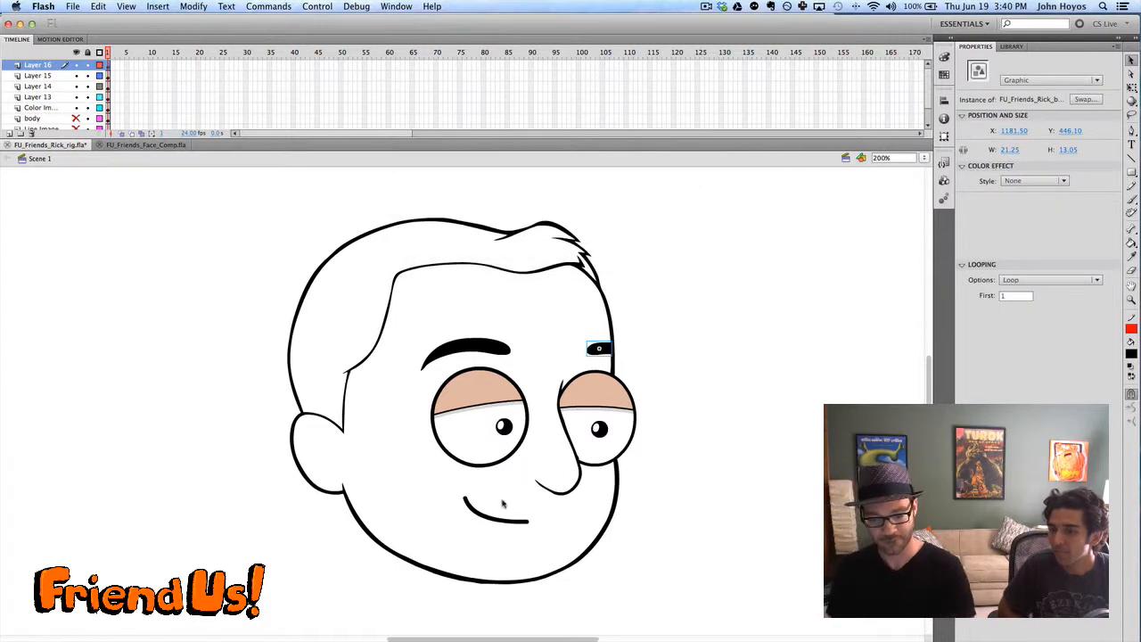
Set the looping option of the right eyebrow's symbol instance to Single Frame
{"action": "key", "text": "q"}
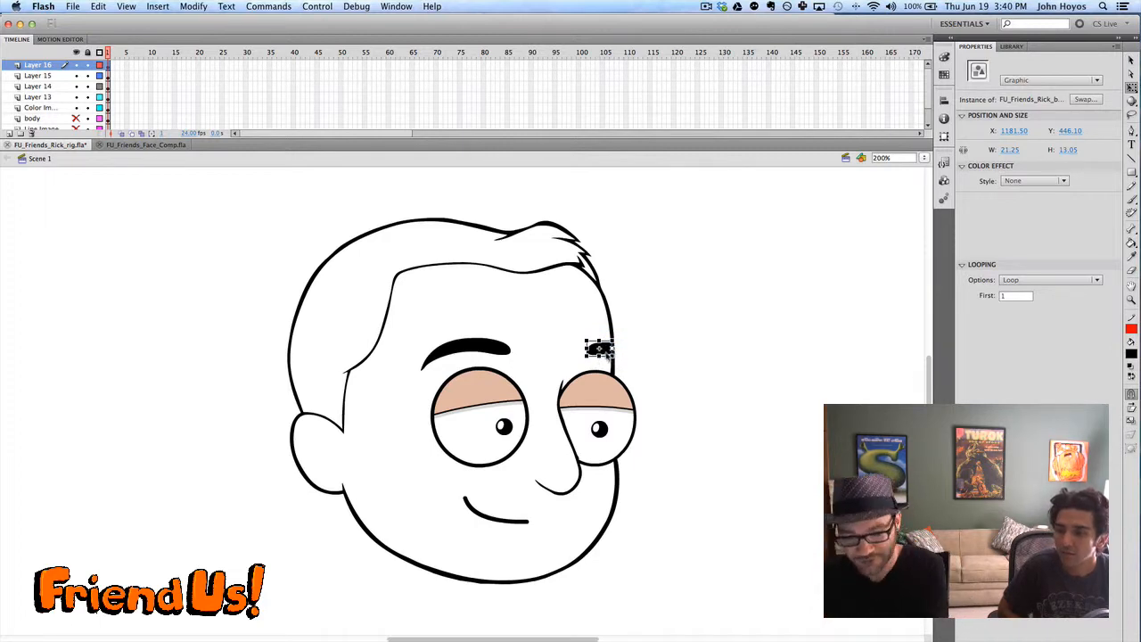
{"action": "left_click", "coordinate": [1015, 283]}
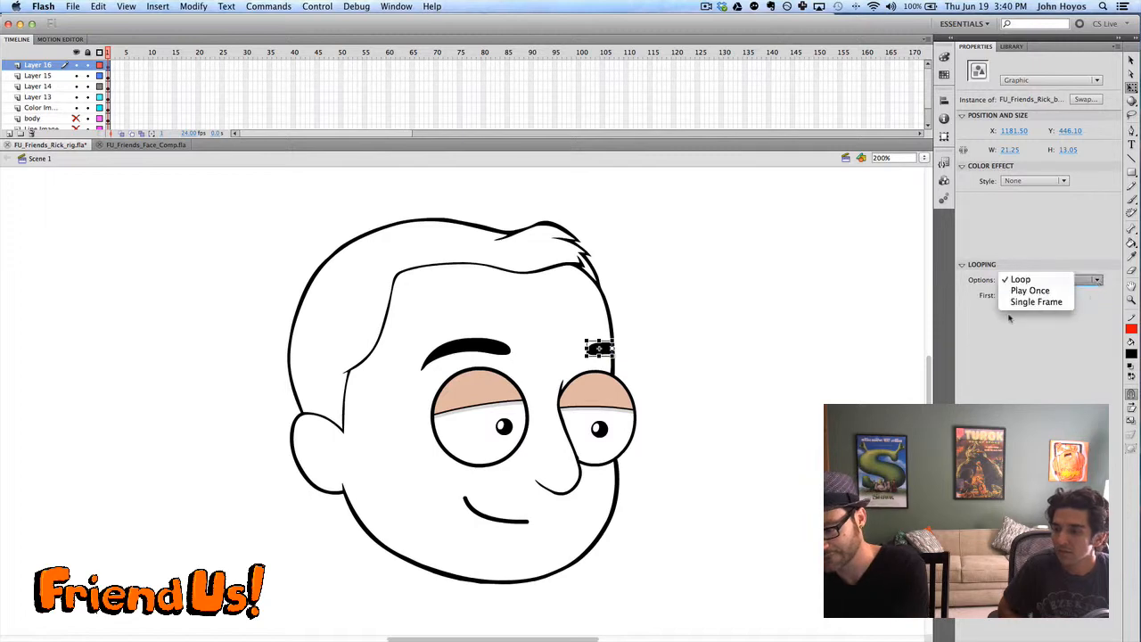
{"action": "left_click", "coordinate": [1024, 304]}
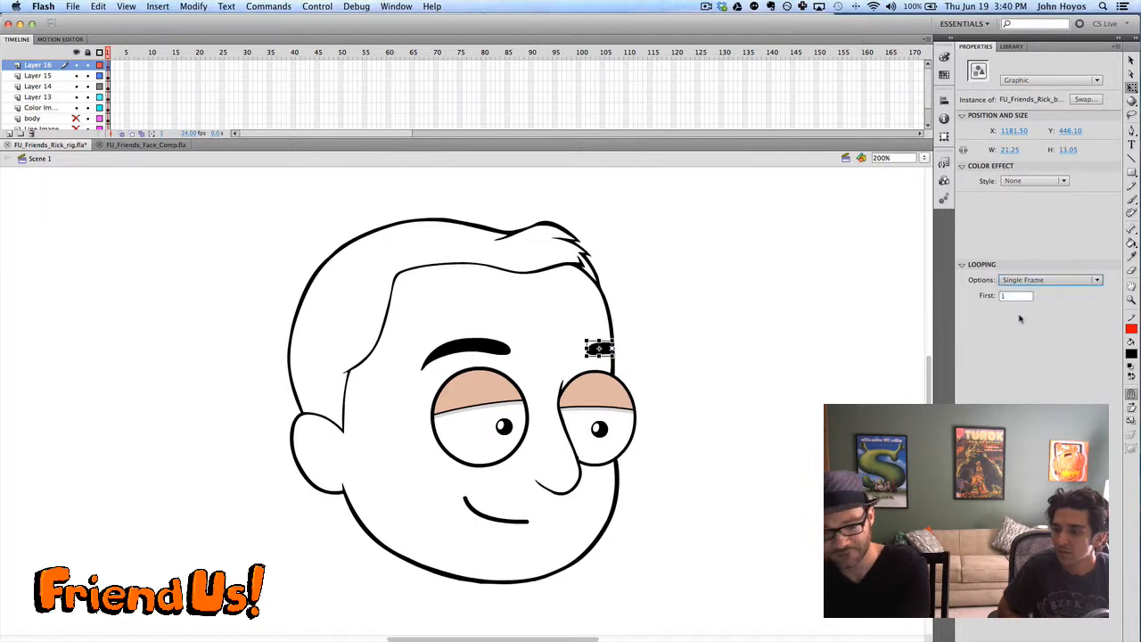
{"action": "left_click", "coordinate": [659, 366]}
{"action": "left_click", "coordinate": [45, 66]}
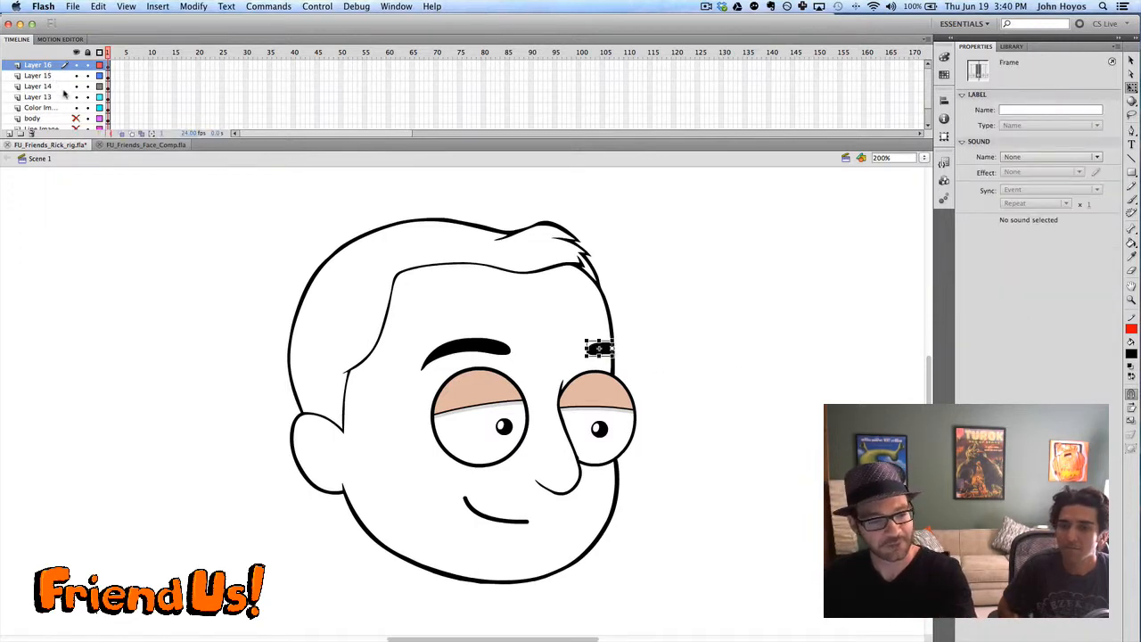
{"action": "left_click", "coordinate": [692, 348]}
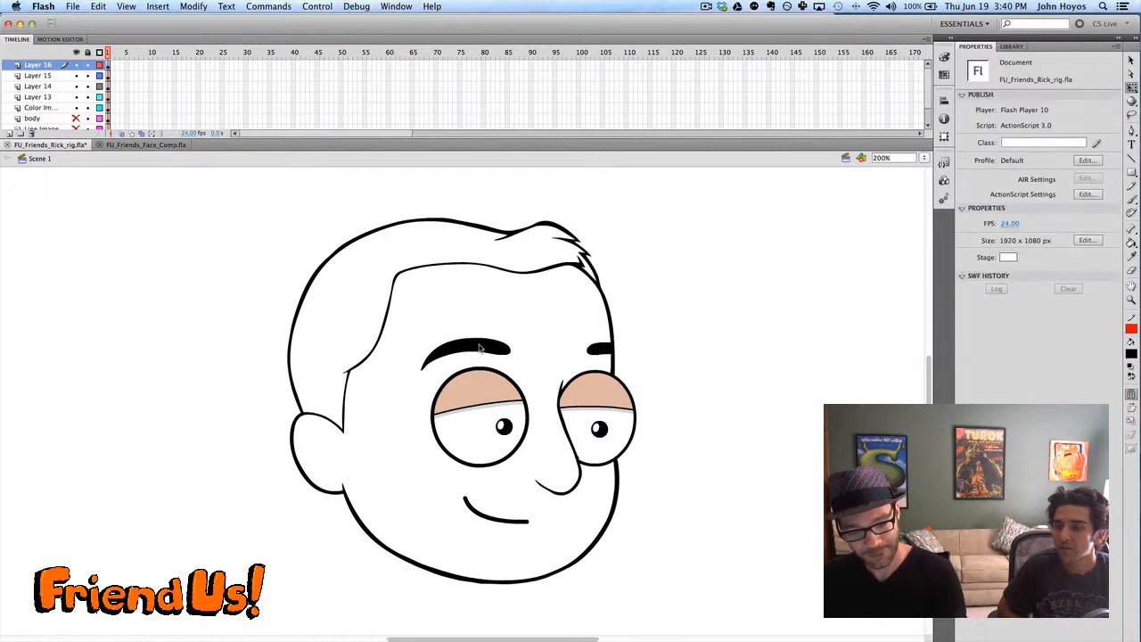
Convert the left eyebrow on Layer 15 to a graphic symbol named FU_Friends_Rick_brow2
{"action": "left_click", "coordinate": [481, 353]}
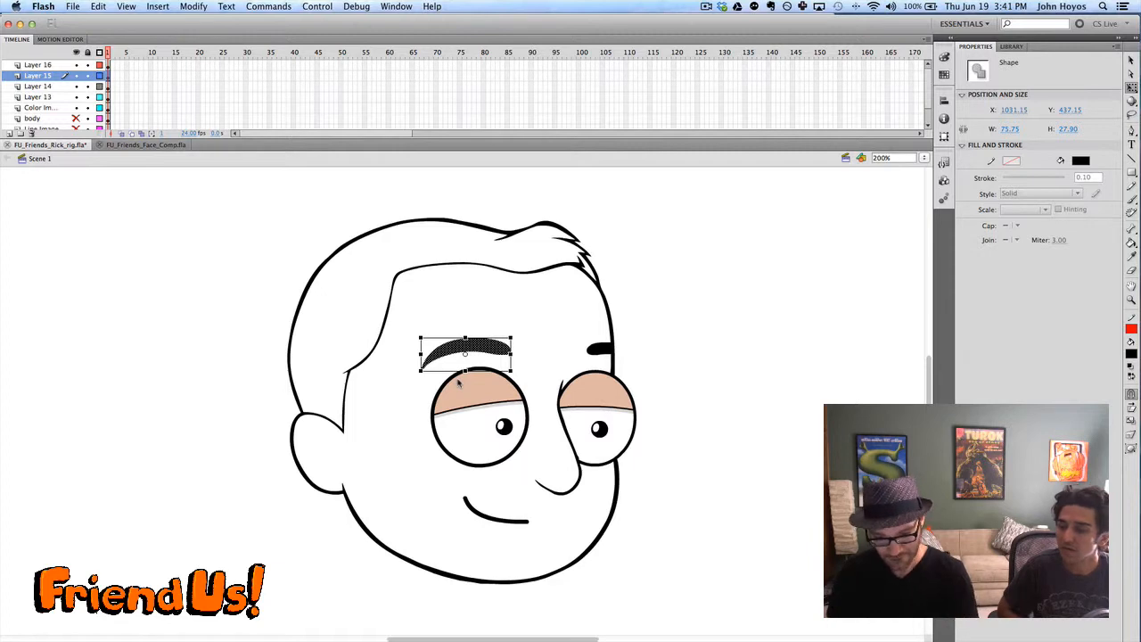
{"action": "left_click", "coordinate": [599, 352]}
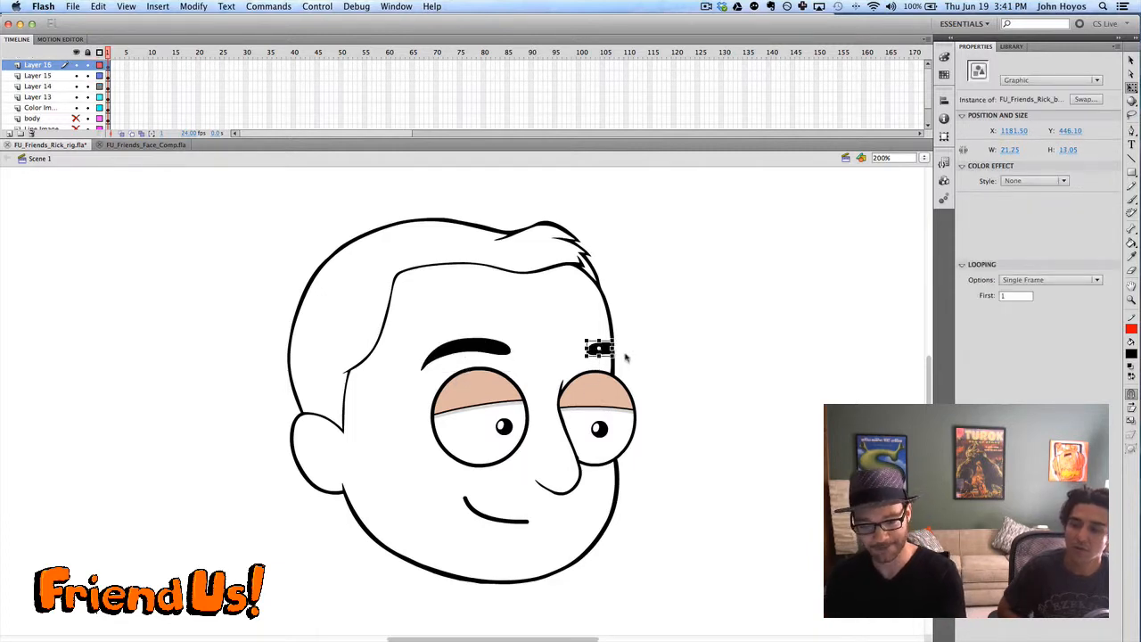
{"action": "key", "text": "super+z"}
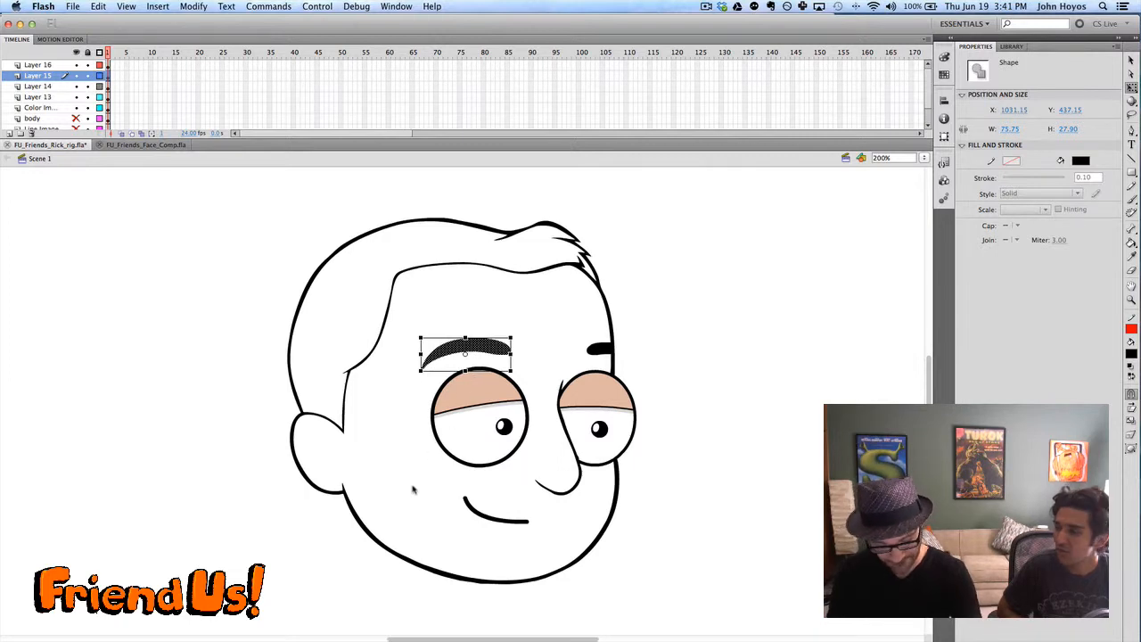
{"action": "key", "text": "F8"}
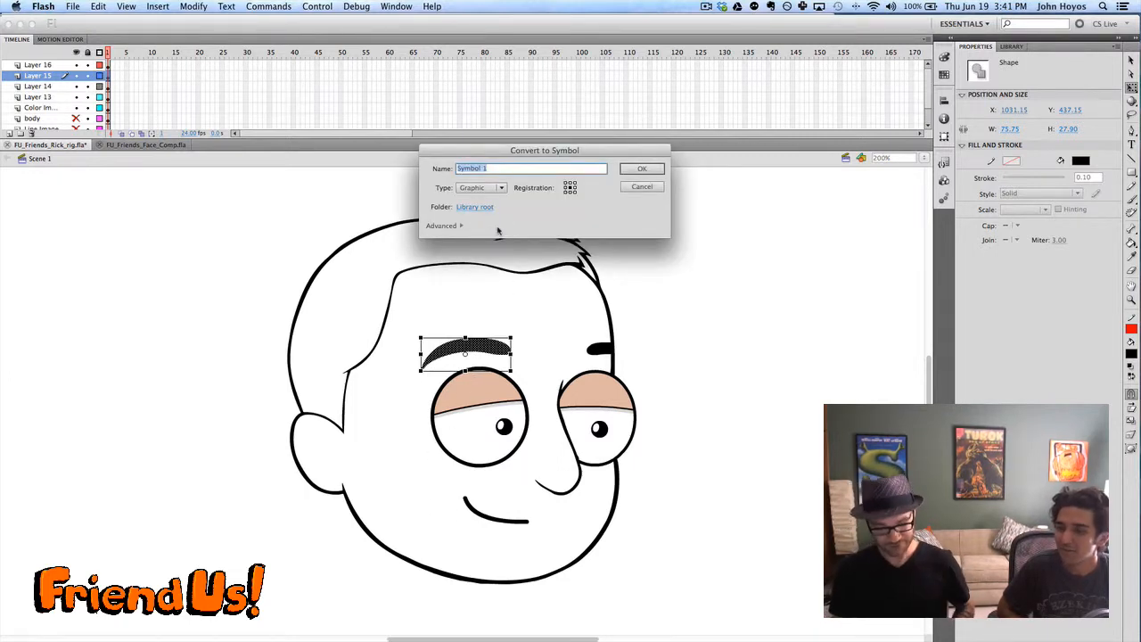
{"action": "type", "text": "FU_Friends_Rick_brow2"}
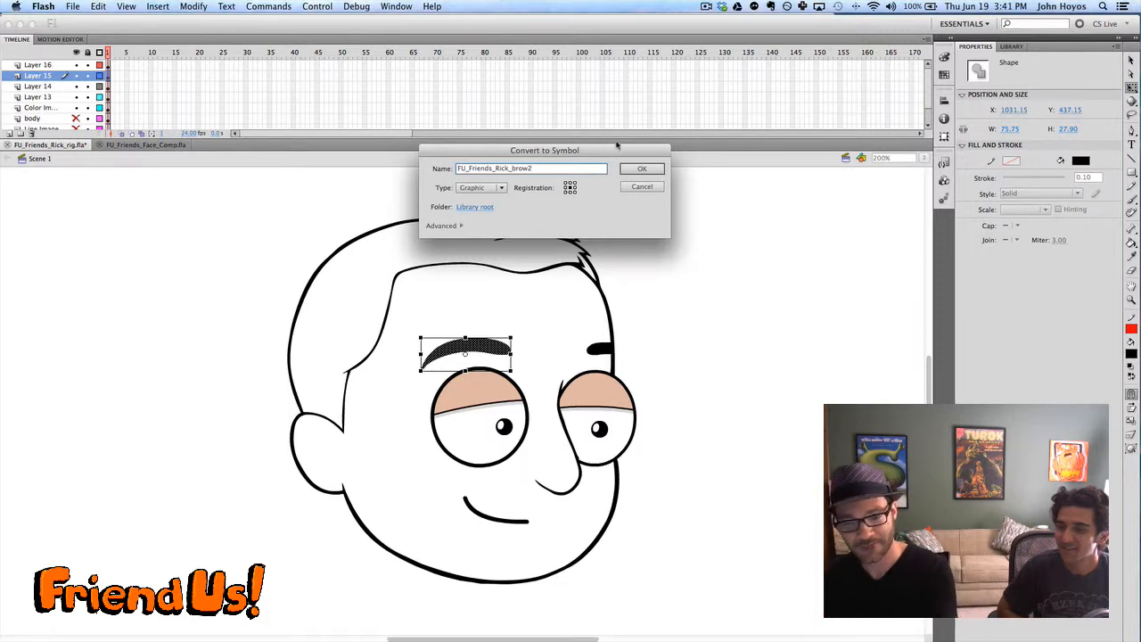
{"action": "left_click", "coordinate": [635, 169]}
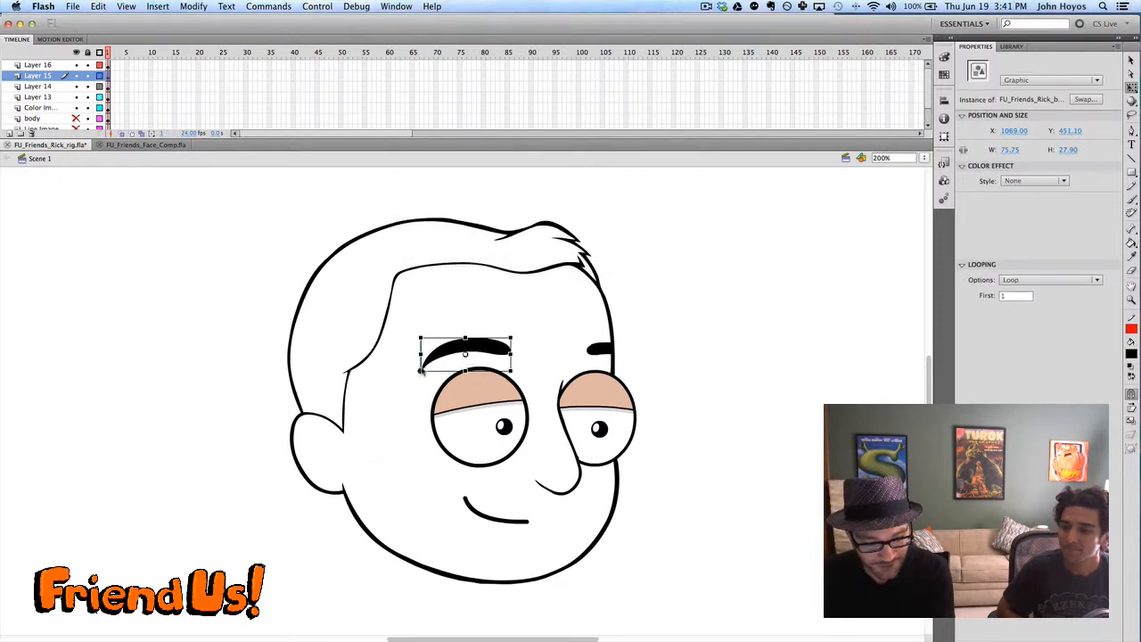
Place the left eyebrow's transformation point at its lower outer corner and try rotating the brow slightly around it
{"action": "left_click_drag", "start_coordinate": [512, 336], "coordinate": [513, 352]}
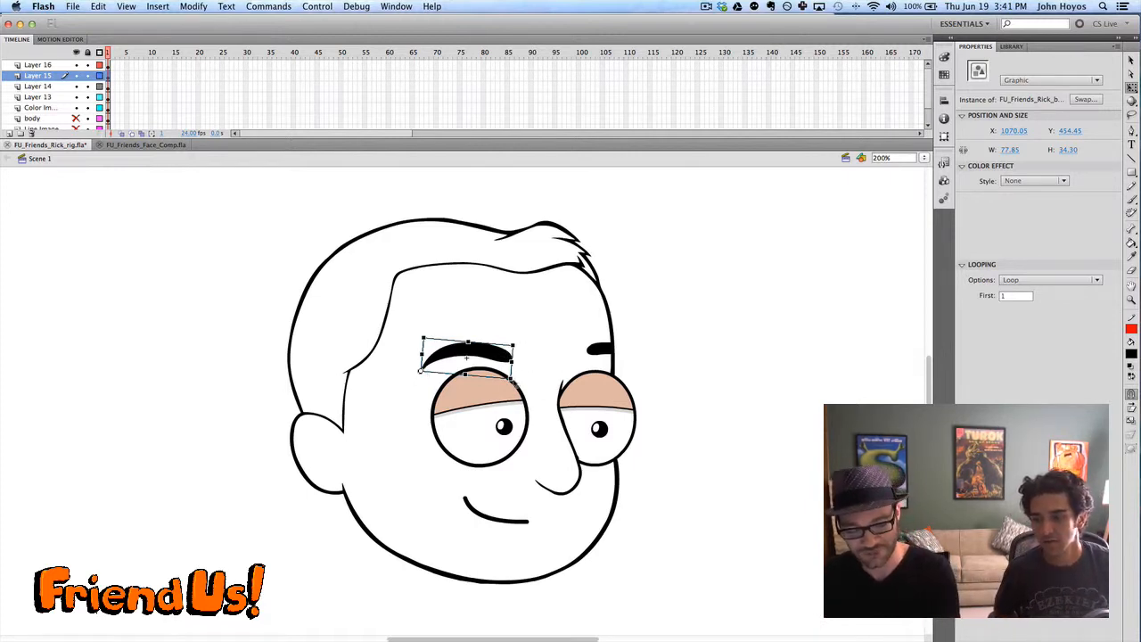
{"action": "left_click", "coordinate": [749, 372]}
{"action": "left_click", "coordinate": [482, 354]}
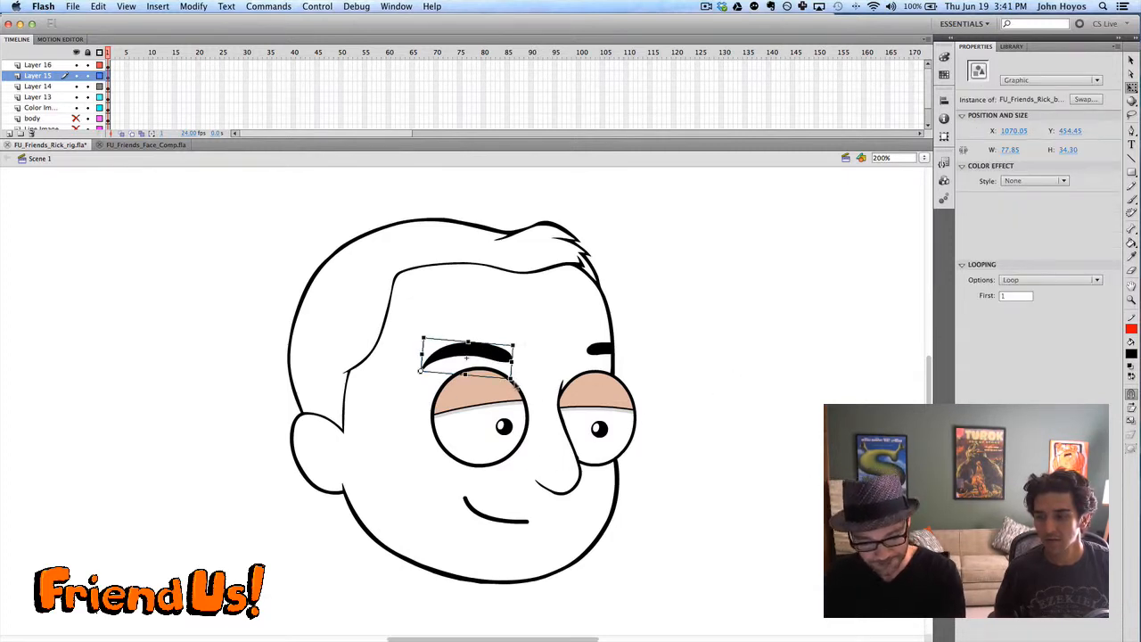
{"action": "left_click", "coordinate": [713, 450]}
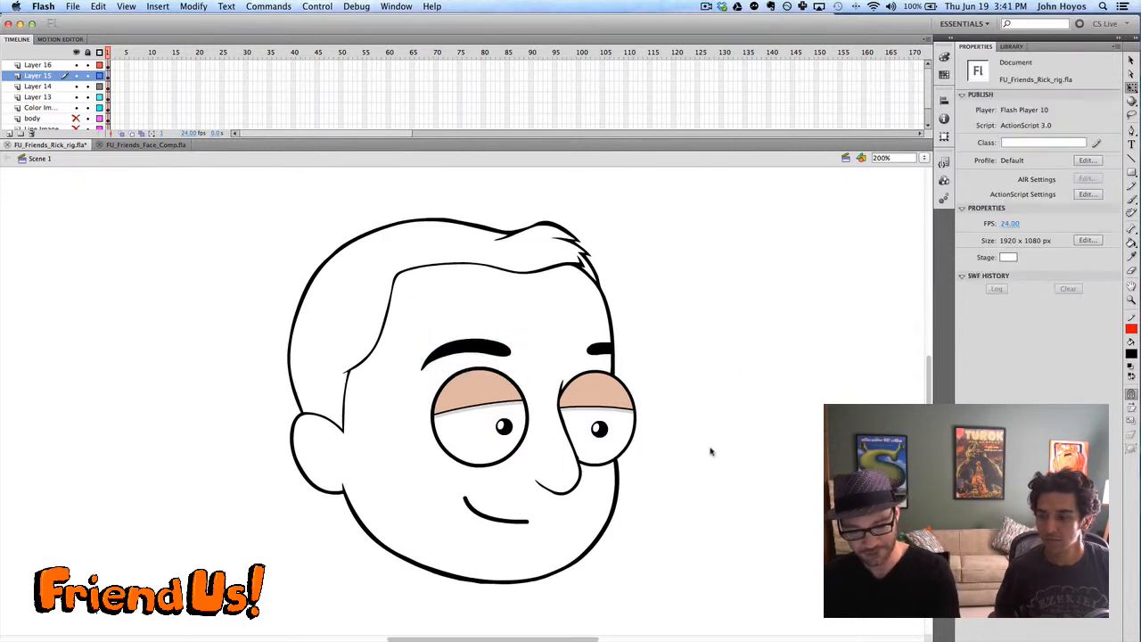
Set the looping option of the left eyebrow's symbol instance to Single Frame
{"action": "left_click", "coordinate": [468, 351]}
{"action": "left_click", "coordinate": [1083, 281]}
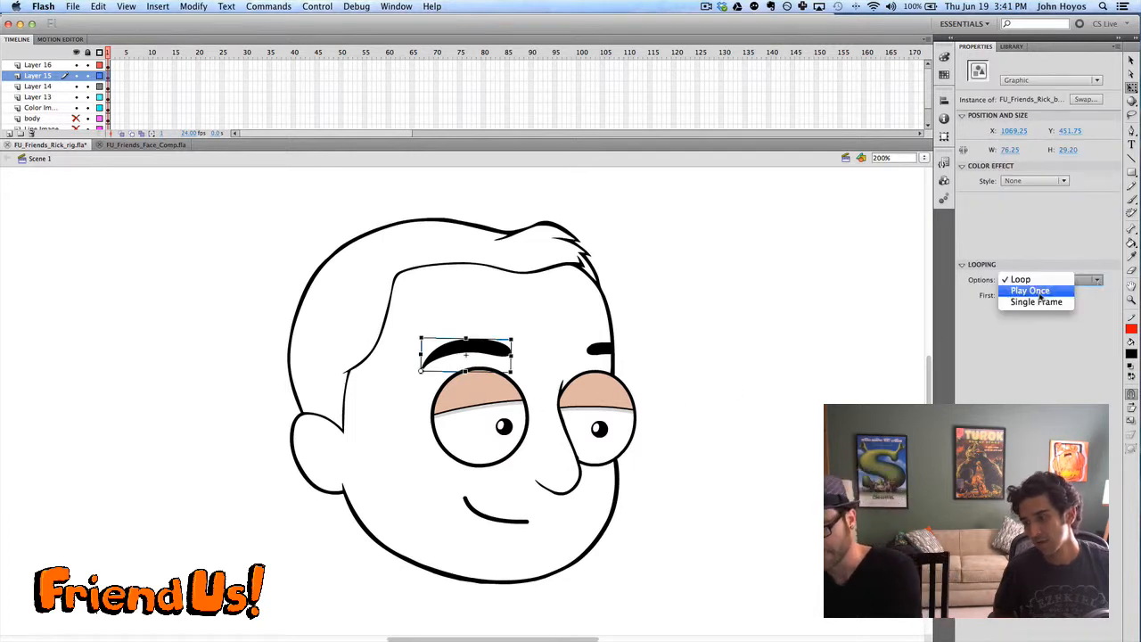
{"action": "left_click", "coordinate": [1037, 301]}
{"action": "left_click", "coordinate": [274, 314]}
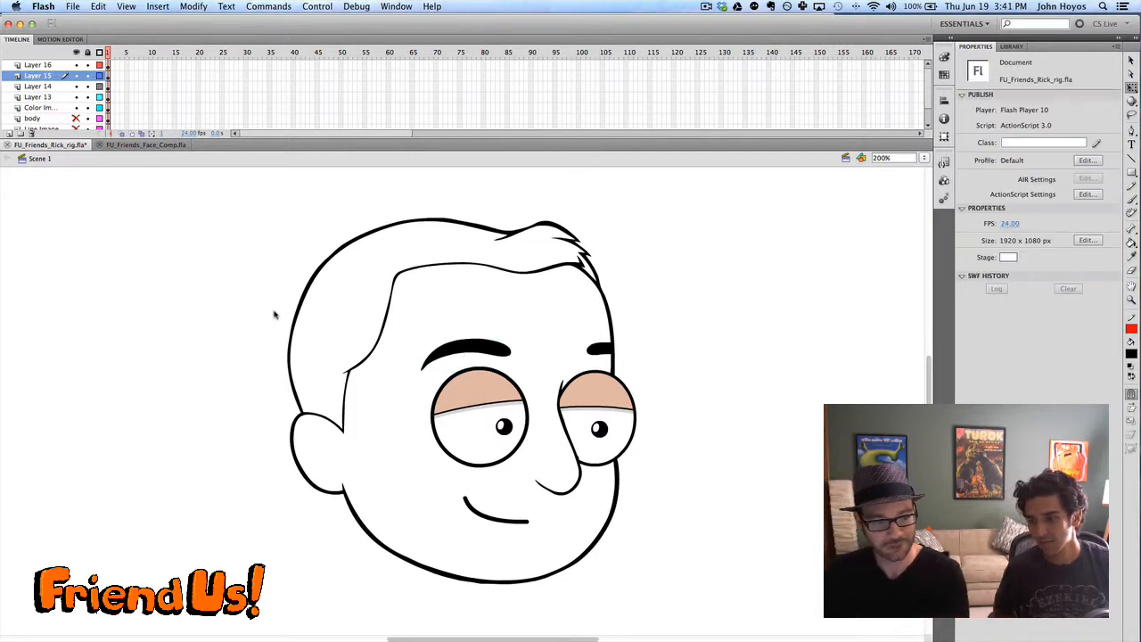
Convert the nose on Layer 14 to a graphic symbol named FU_Friends_Rick_nose
{"action": "left_click", "coordinate": [42, 88]}
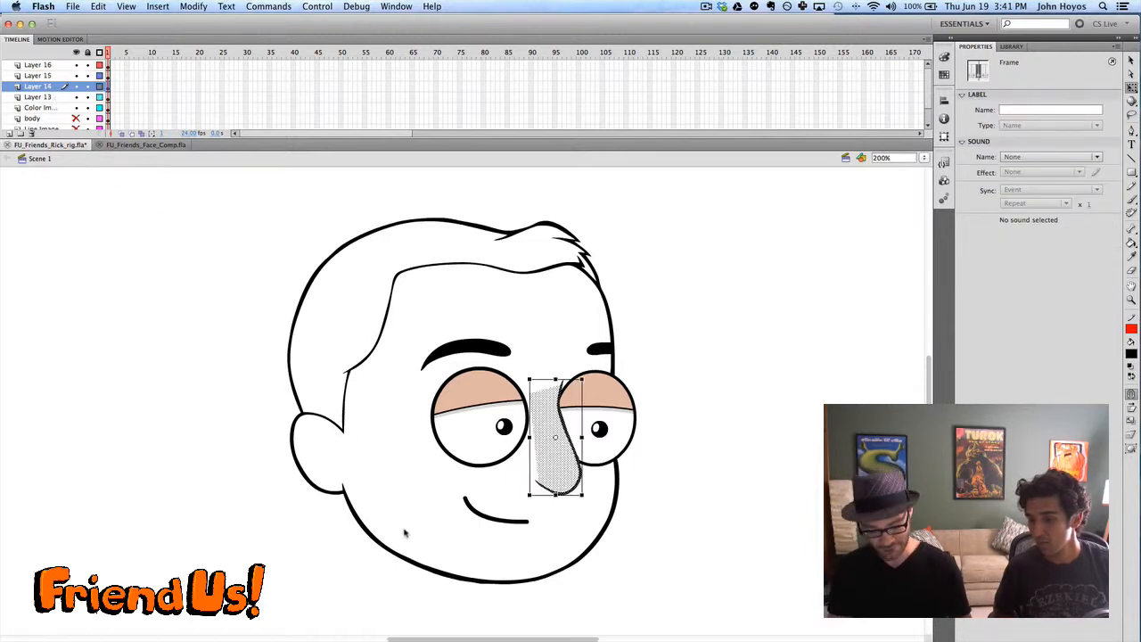
{"action": "key", "text": "F8"}
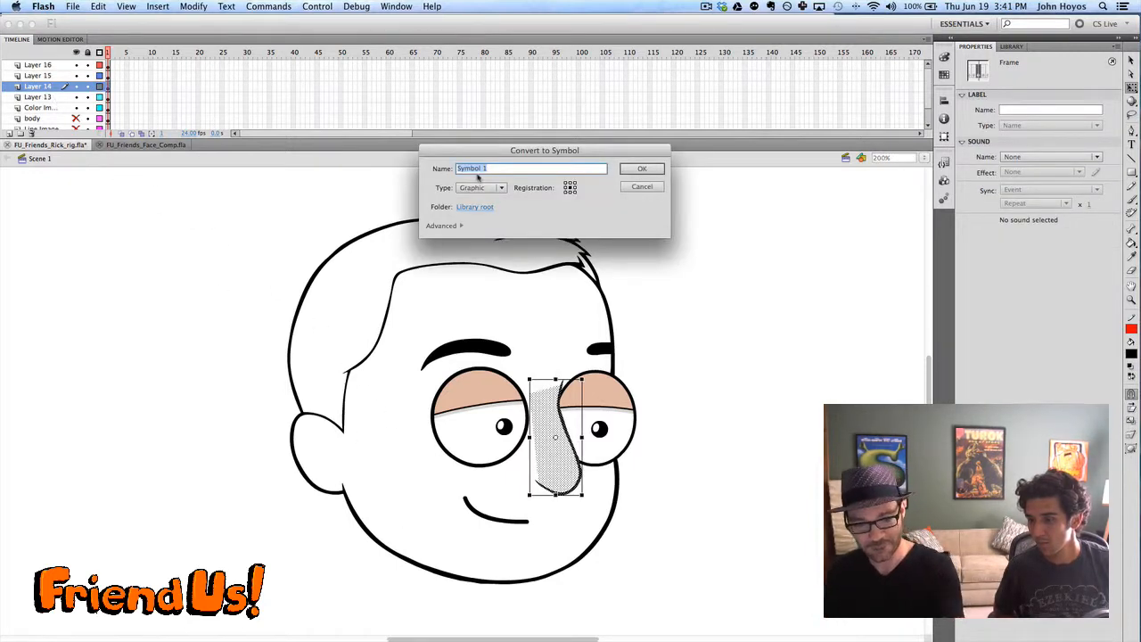
{"action": "type", "text": "n"}
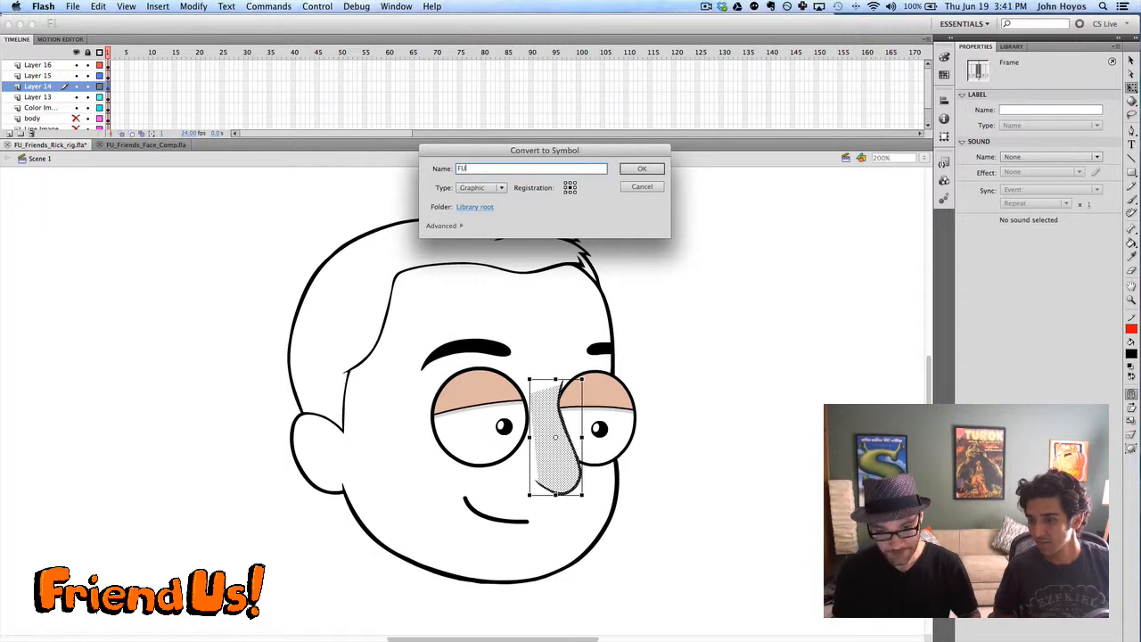
{"action": "type", "text": "U_Friends"}
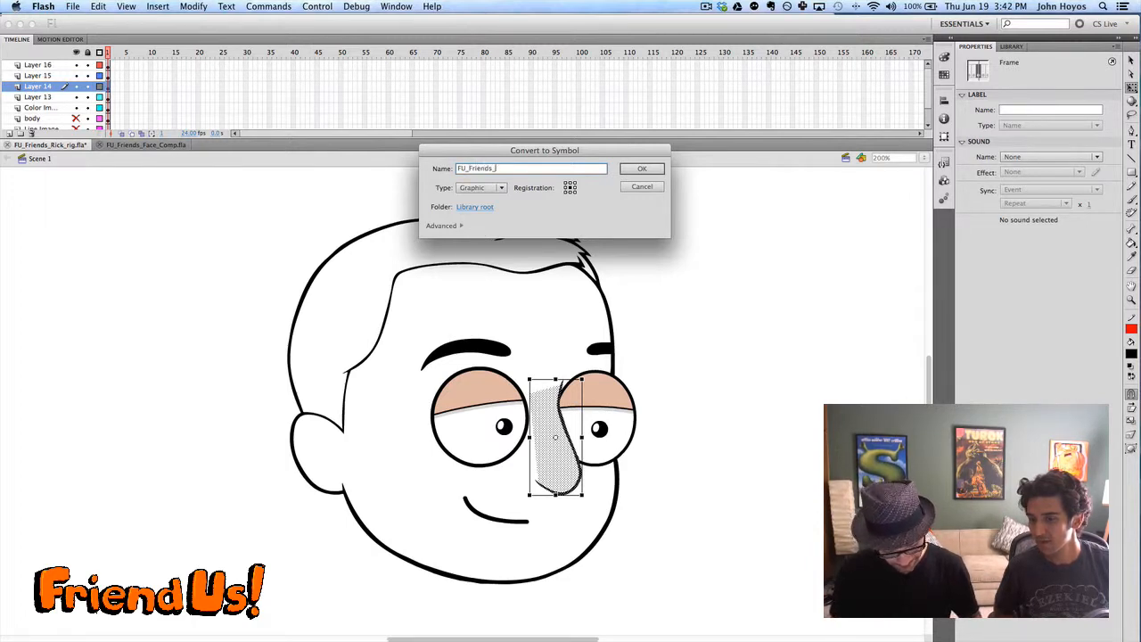
{"action": "type", "text": "_Rick_nose"}
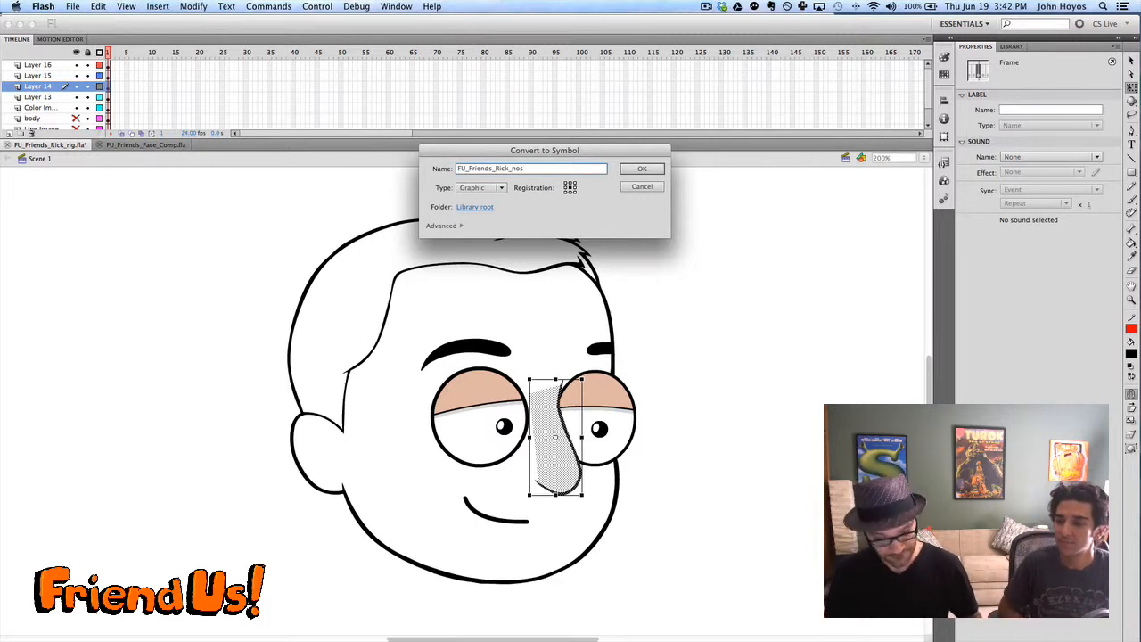
{"action": "left_click", "coordinate": [642, 171]}
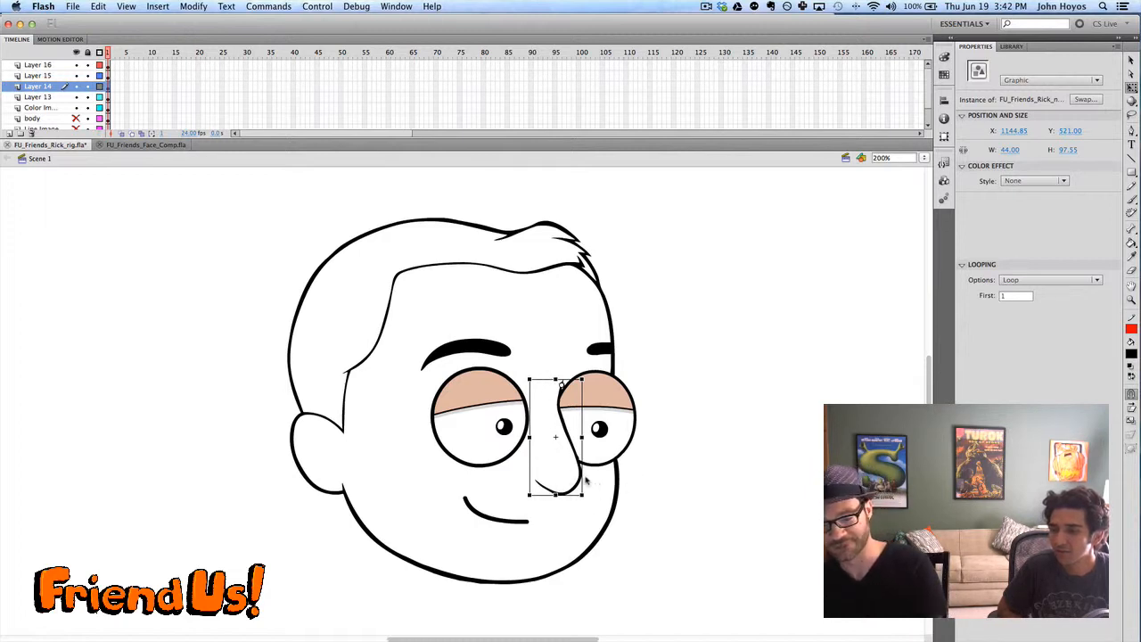
Set the looping option of the nose's symbol instance to Single Frame
{"action": "left_click", "coordinate": [1066, 280]}
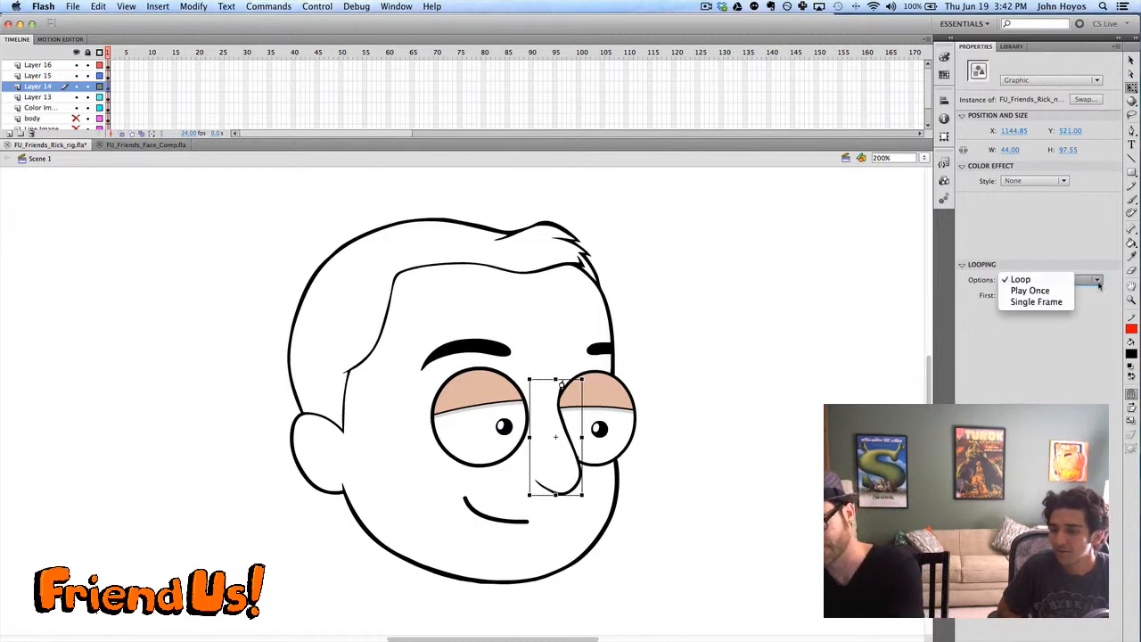
{"action": "left_click", "coordinate": [1034, 301]}
{"action": "left_click", "coordinate": [267, 395]}
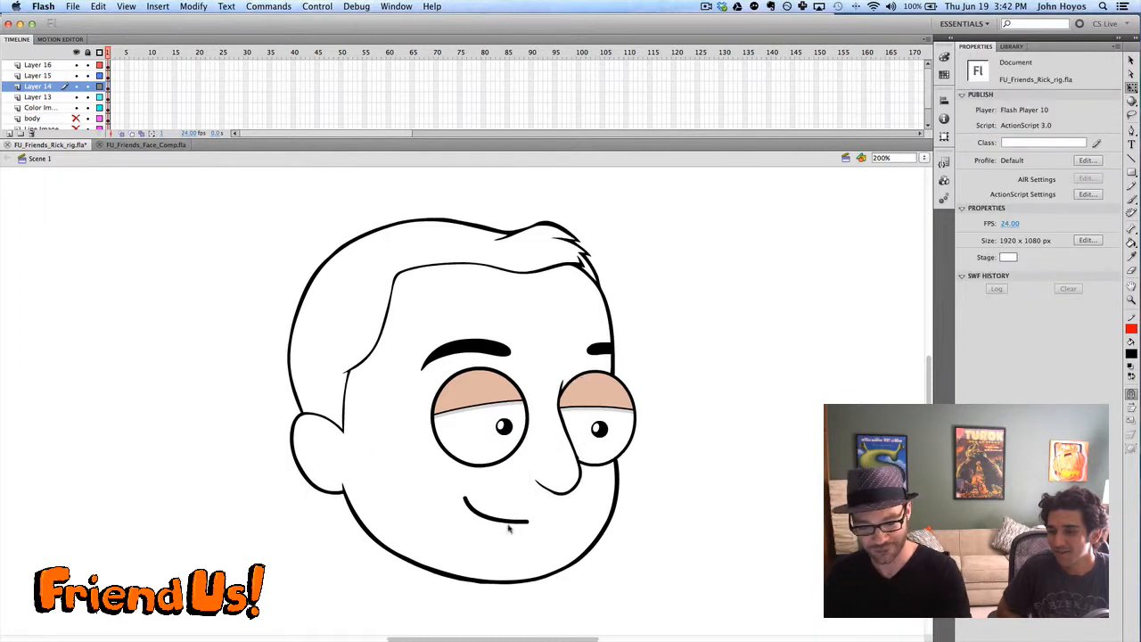
Try moving the combined eyes-and-mouth symbol on Layer 13 lower on the face, and undo the move
{"action": "left_click", "coordinate": [55, 98]}
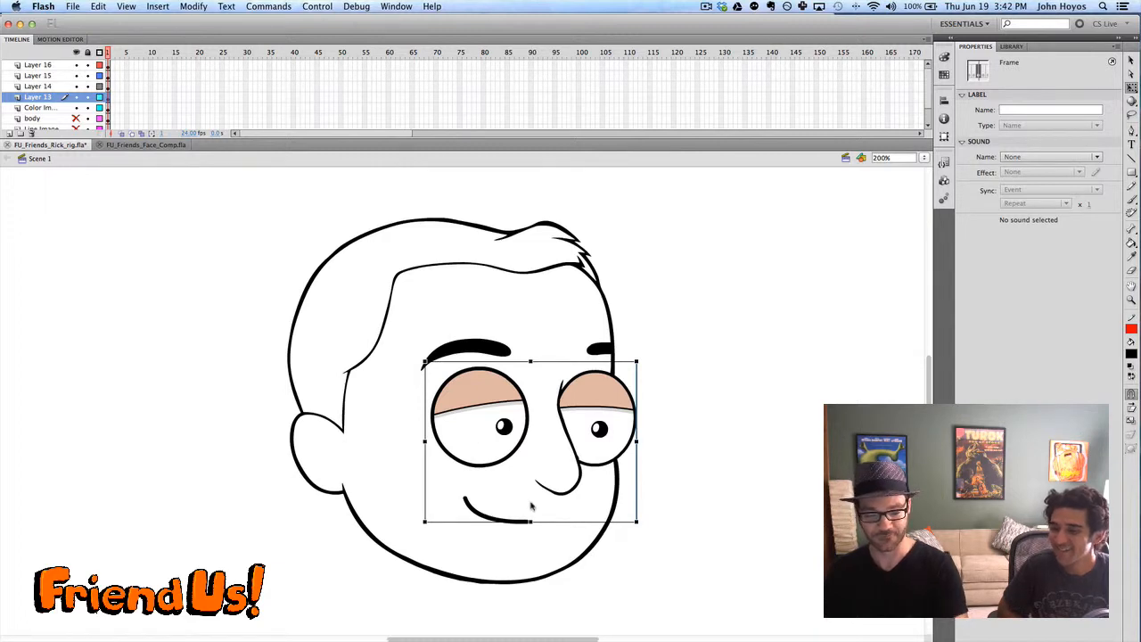
{"action": "left_click_drag", "start_coordinate": [468, 401], "coordinate": [487, 469]}
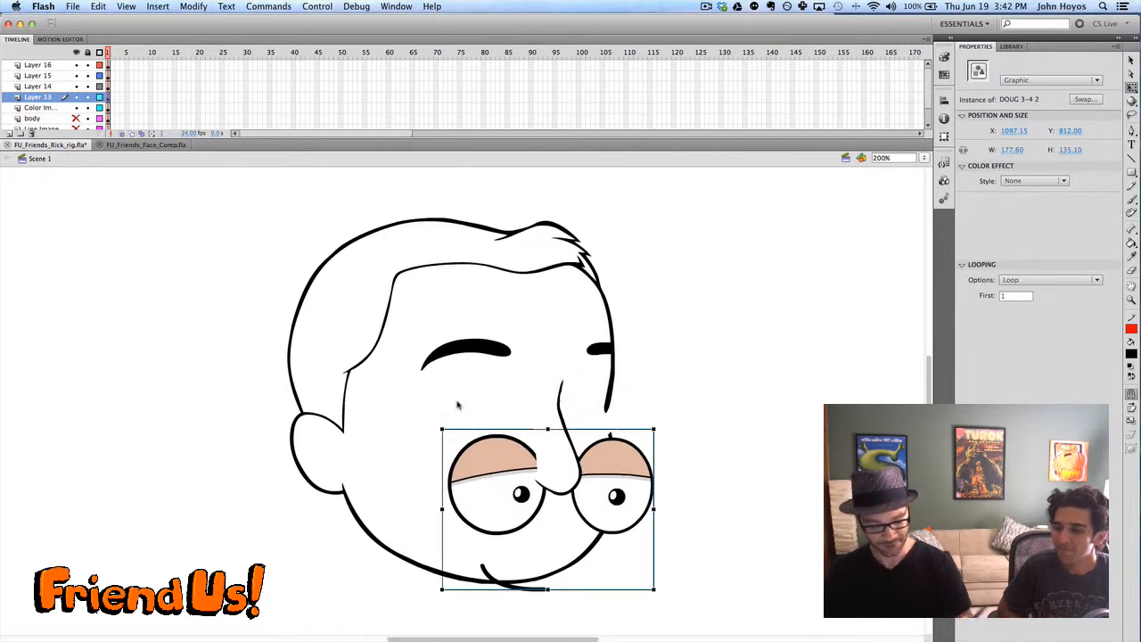
{"action": "key", "text": "super+z"}
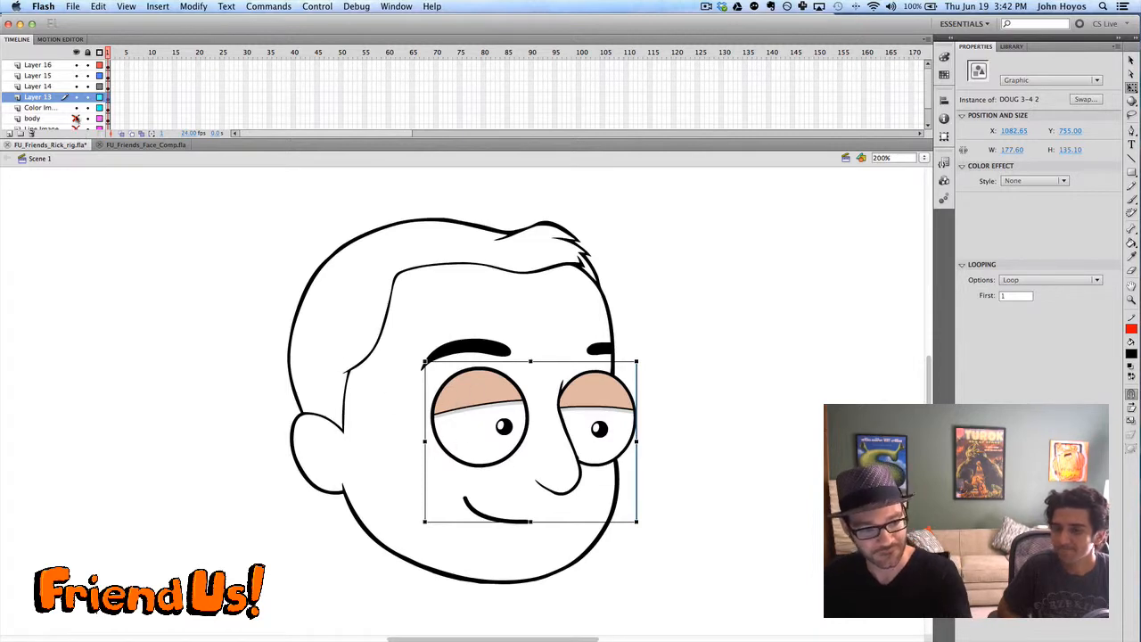
Convert the head outline on the color image layer to a graphic symbol named FU_Friends_Rick_head
{"action": "left_click", "coordinate": [52, 108]}
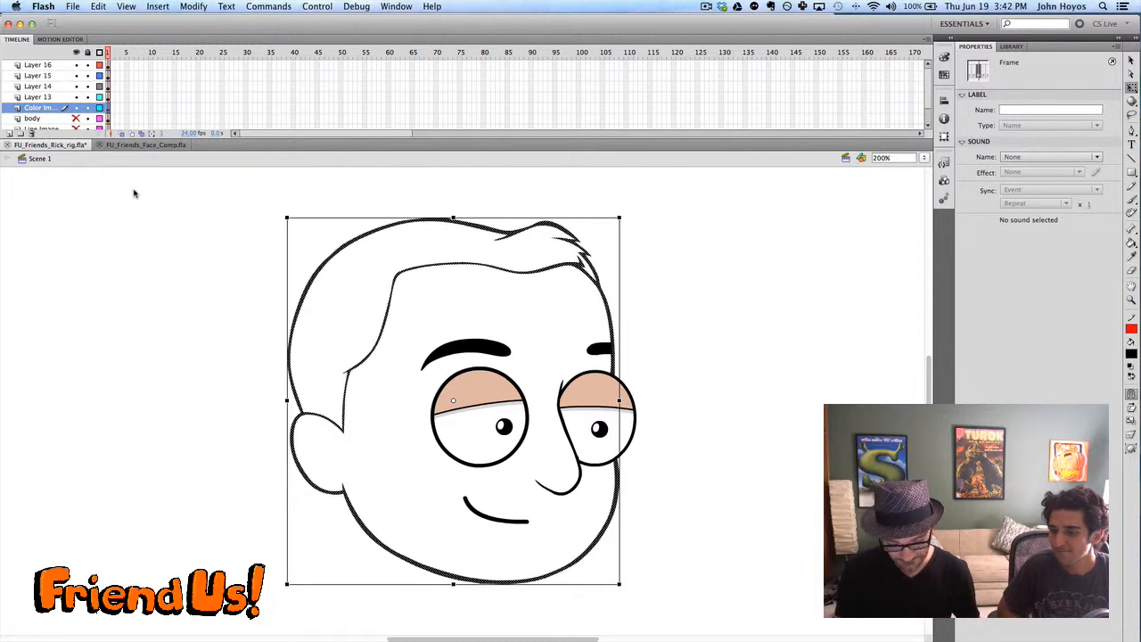
{"action": "key", "text": "F8"}
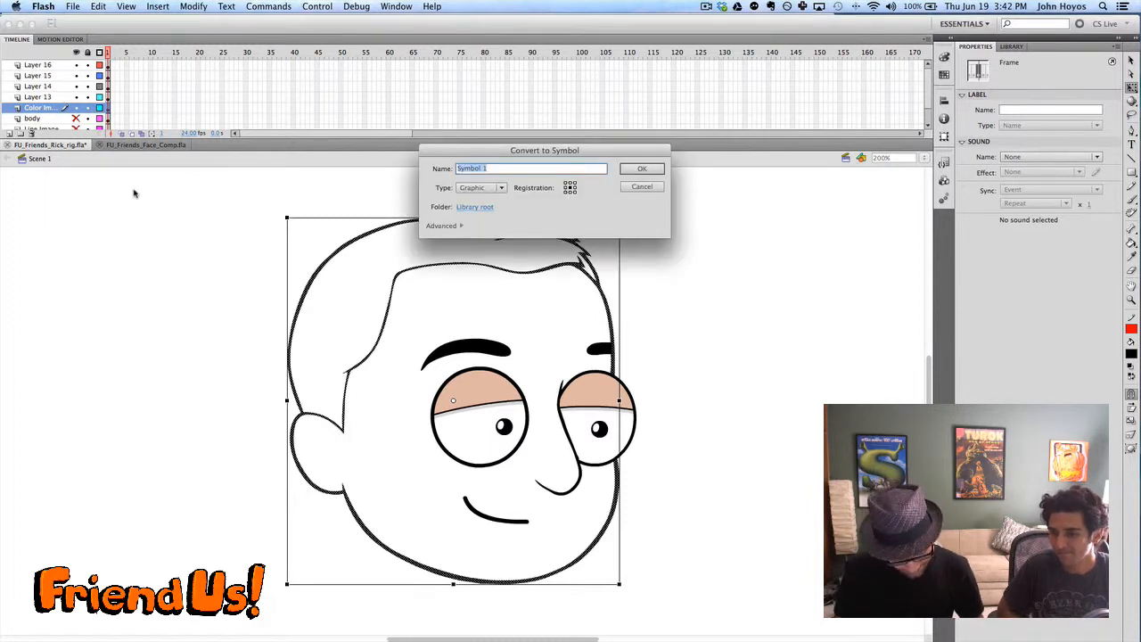
{"action": "type", "text": "FU_Friends_Rick_head"}
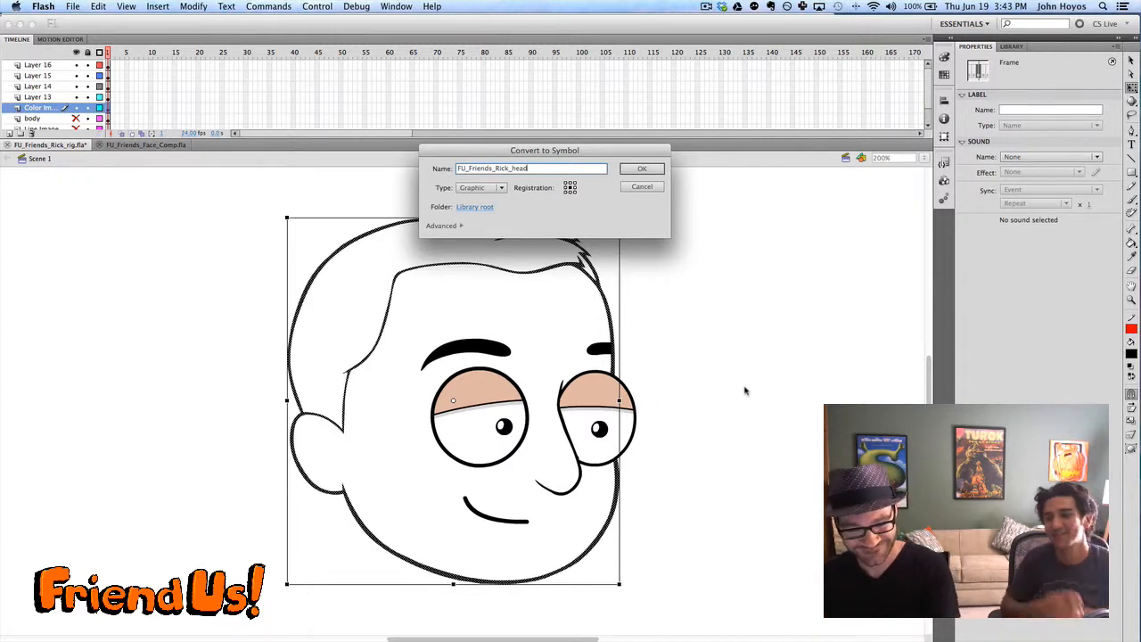
{"action": "left_click", "coordinate": [639, 171]}
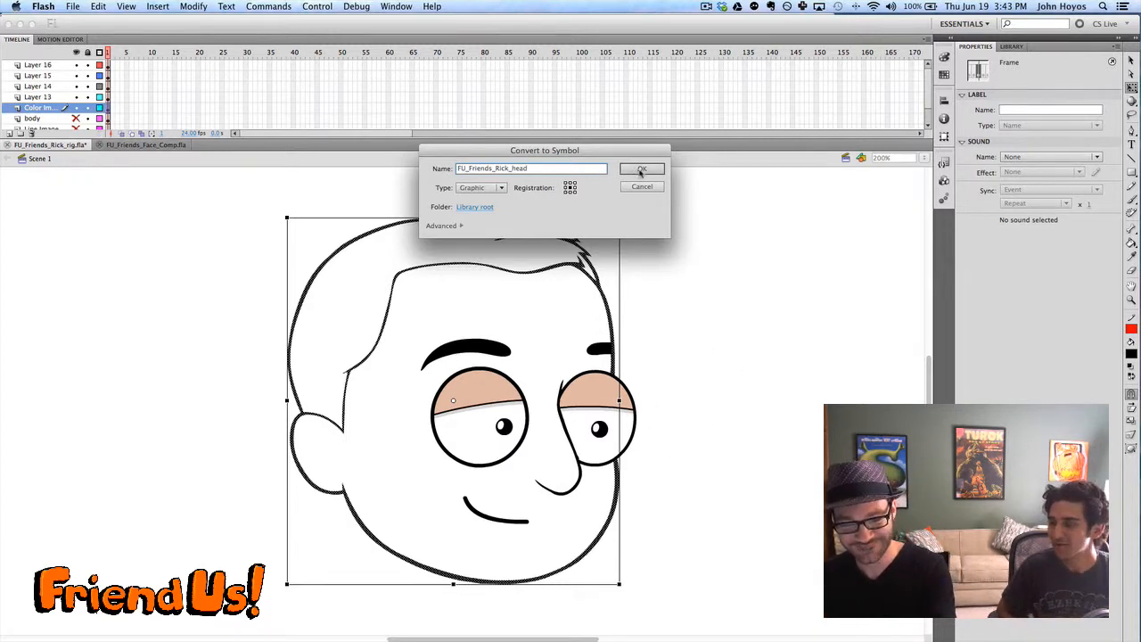
{"action": "left_click", "coordinate": [641, 171]}
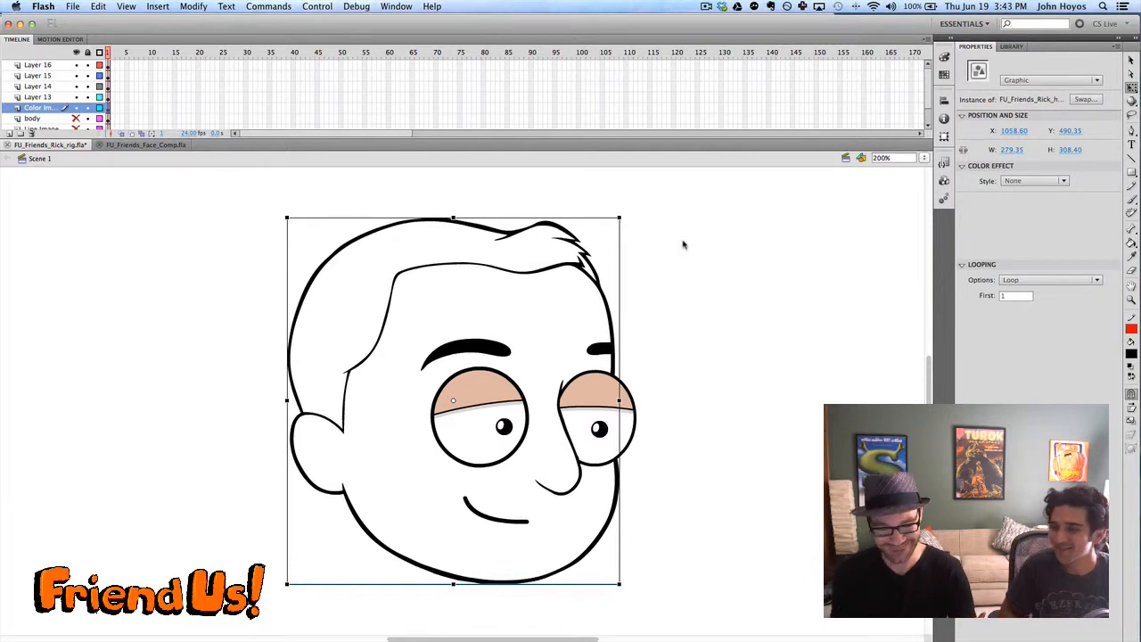
{"action": "left_click", "coordinate": [246, 293]}
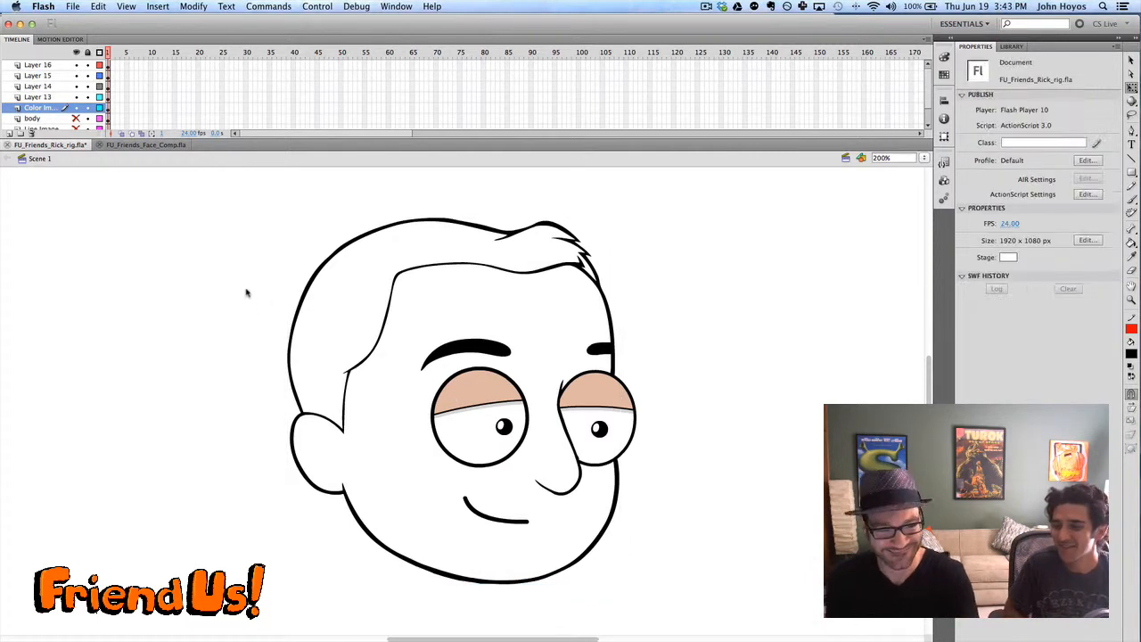
Select the head, eyebrows, nose and eyes-and-mouth symbols together and distribute them to separate layers
{"action": "left_click", "coordinate": [311, 393]}
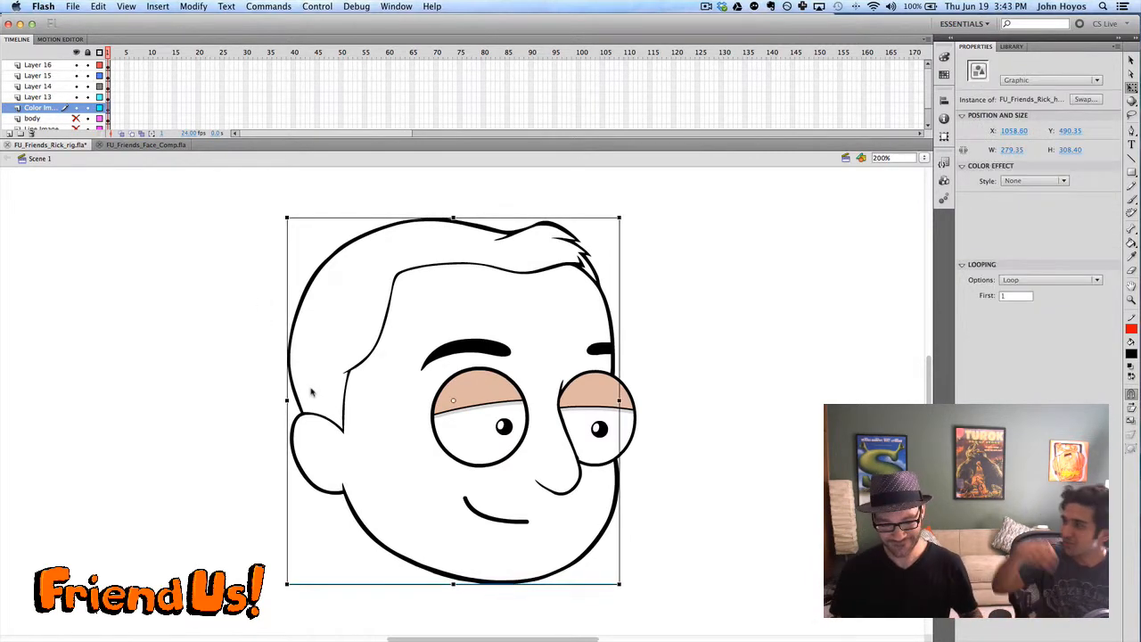
{"action": "left_click", "coordinate": [249, 335]}
{"action": "left_click", "coordinate": [299, 418]}
{"action": "left_click", "coordinate": [253, 392]}
{"action": "left_click", "coordinate": [477, 512]}
{"action": "left_click_drag", "start_coordinate": [214, 253], "coordinate": [588, 366]}
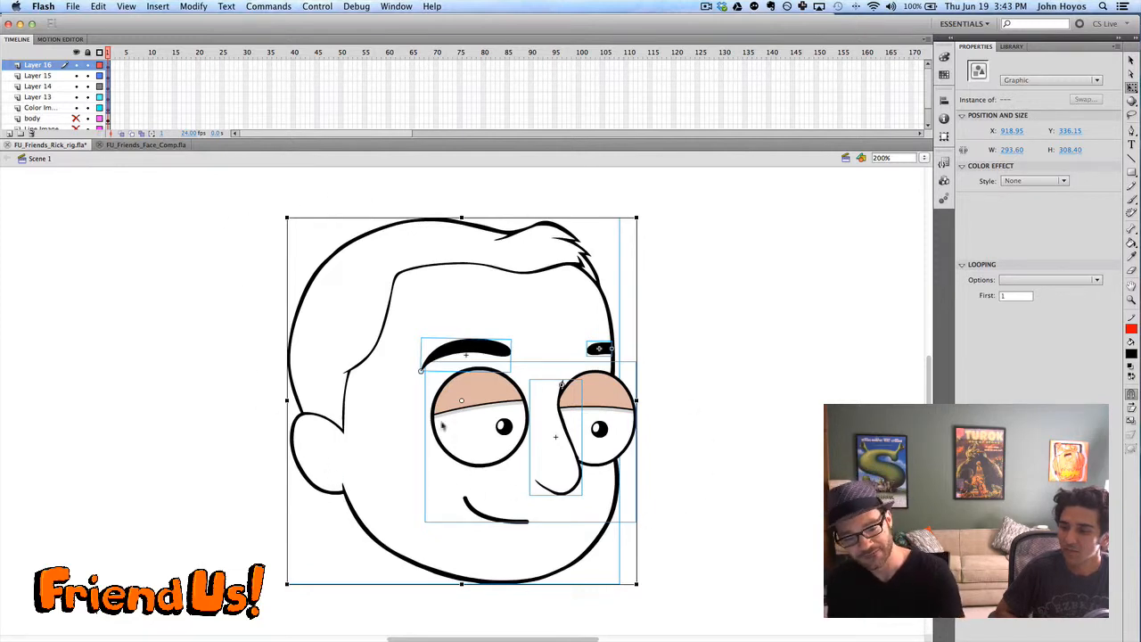
{"action": "right_click", "coordinate": [477, 388]}
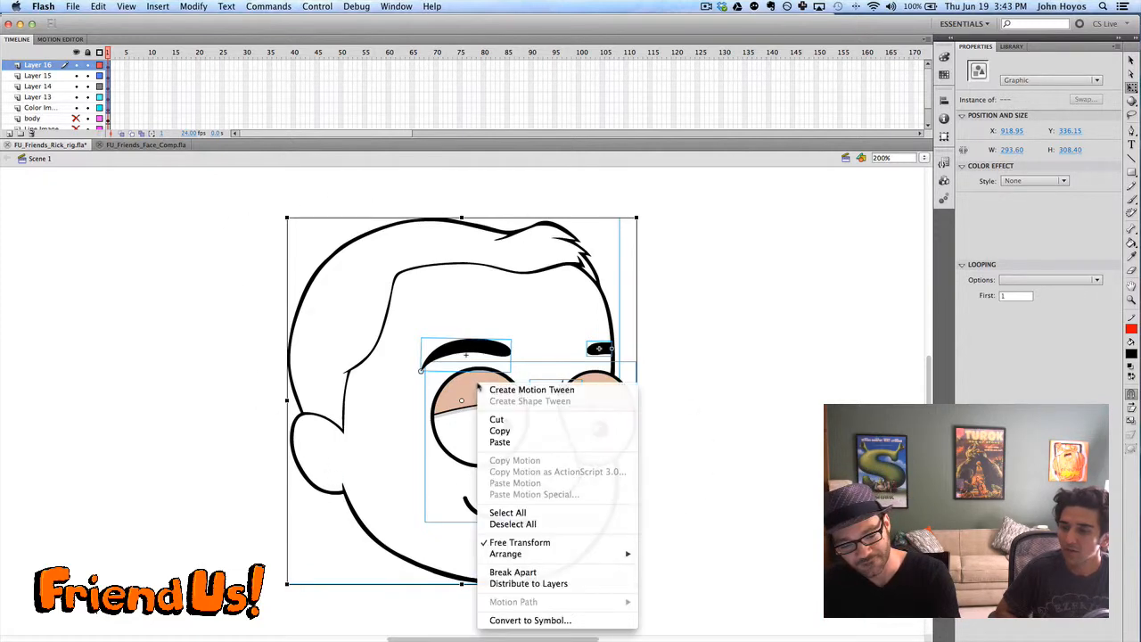
{"action": "left_click", "coordinate": [505, 585]}
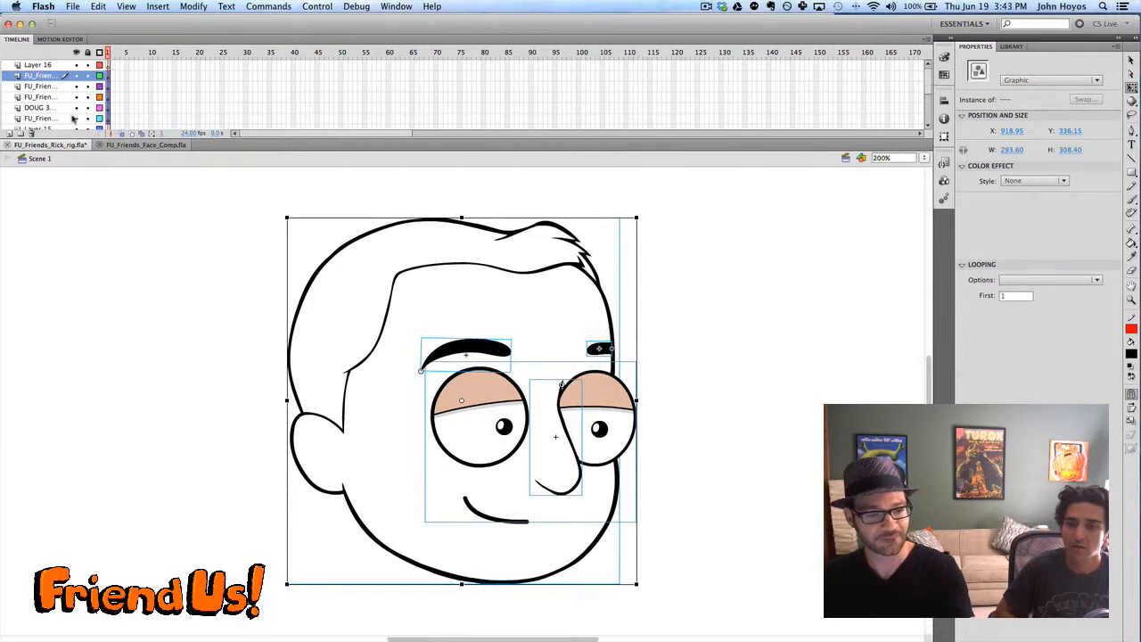
Delete the emptied Layer 15, Layer 14, Layer 13 and color image layers from the timeline
{"action": "left_click", "coordinate": [40, 65]}
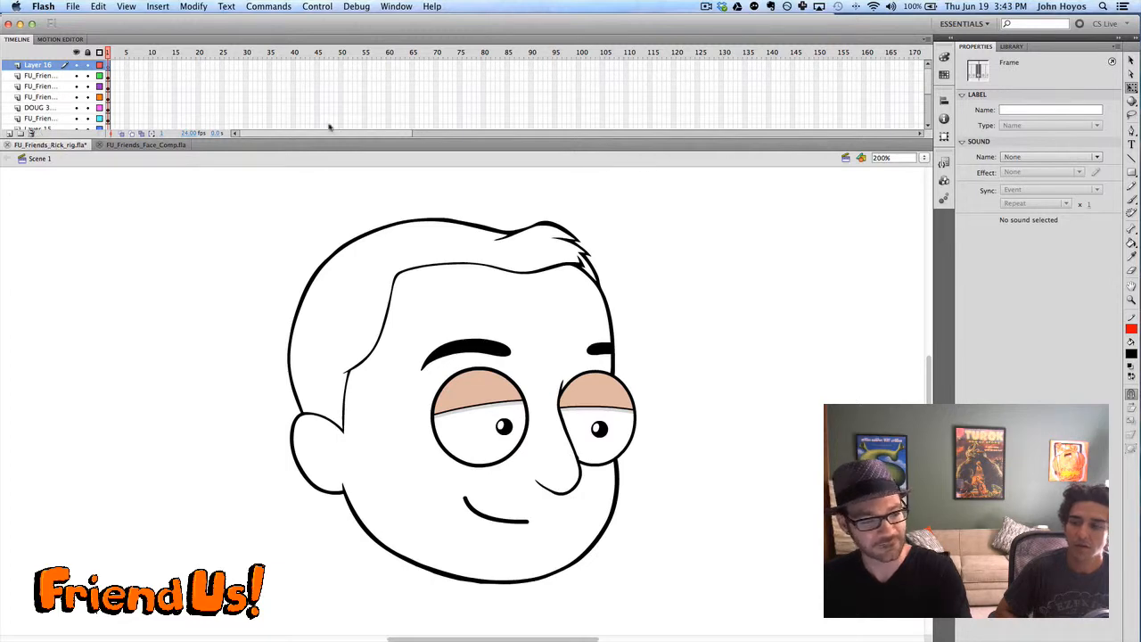
{"action": "mouse_move", "coordinate": [924, 80]}
{"action": "left_mouse_down"}
{"action": "mouse_move", "coordinate": [923, 102]}
{"action": "mouse_move", "coordinate": [923, 93]}
{"action": "left_mouse_up"}
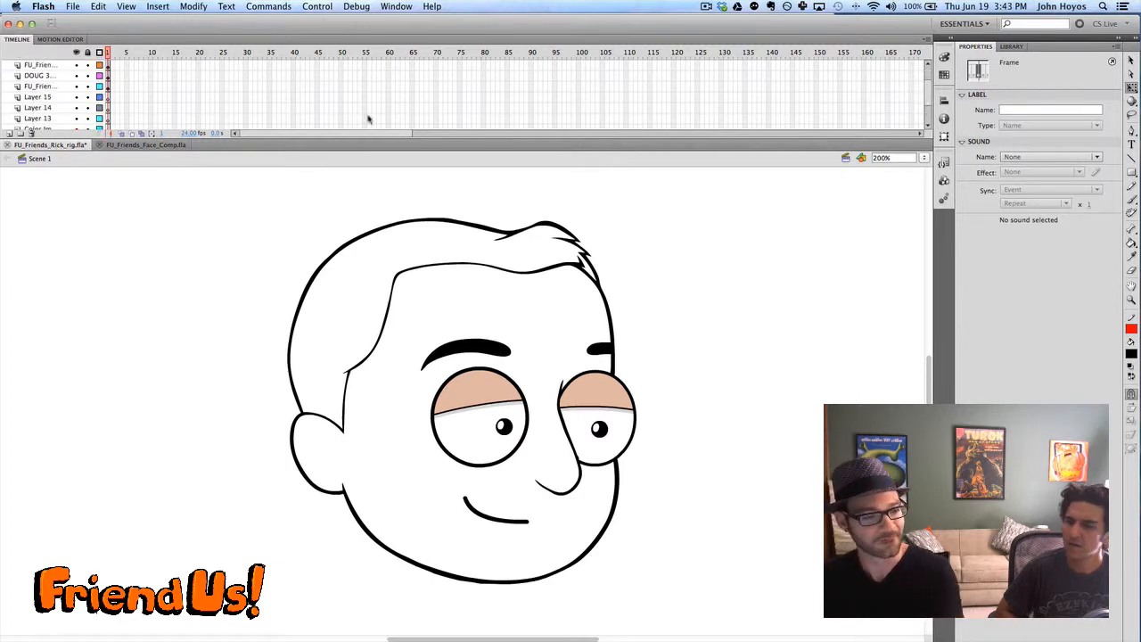
{"action": "left_click", "coordinate": [41, 97]}
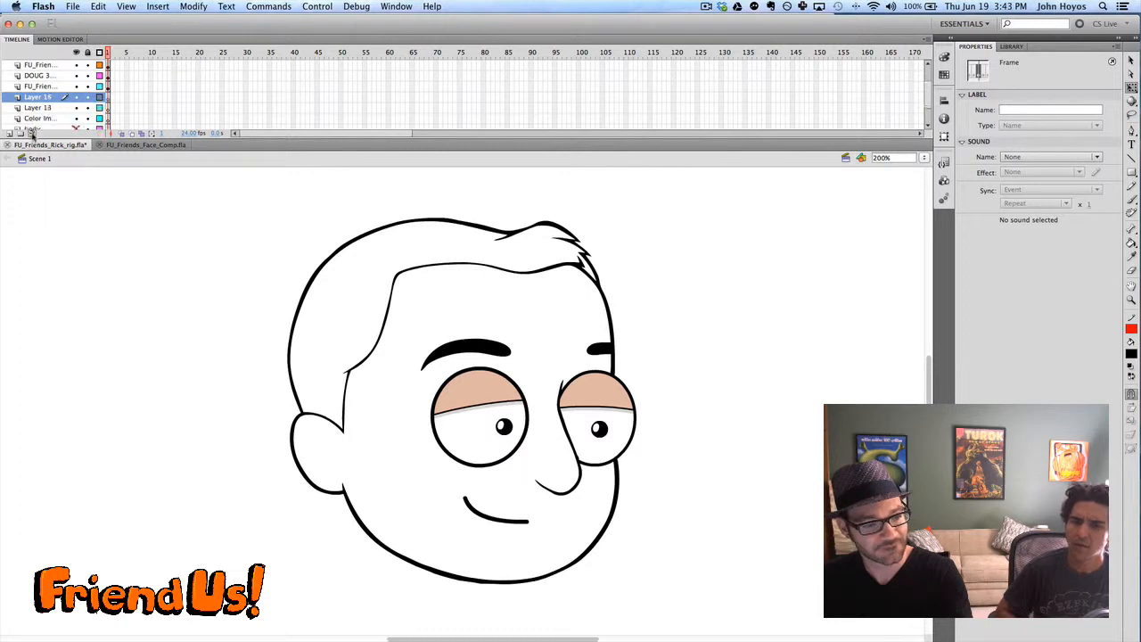
{"action": "left_click", "coordinate": [32, 133]}
{"action": "left_click", "coordinate": [33, 134]}
{"action": "left_click", "coordinate": [32, 134]}
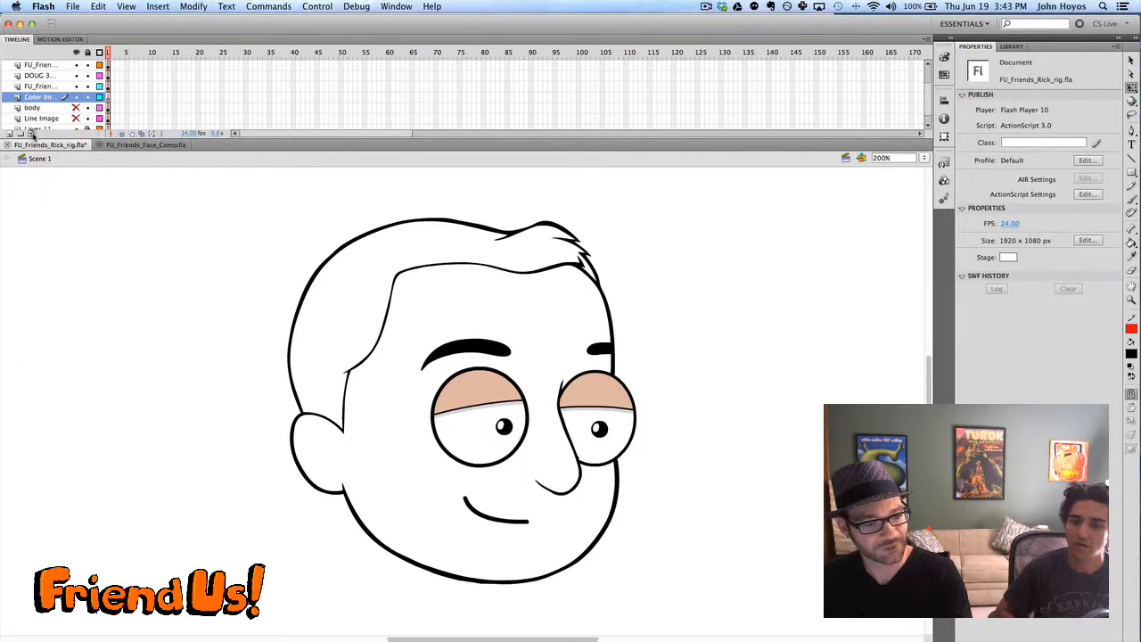
{"action": "left_click", "coordinate": [32, 134]}
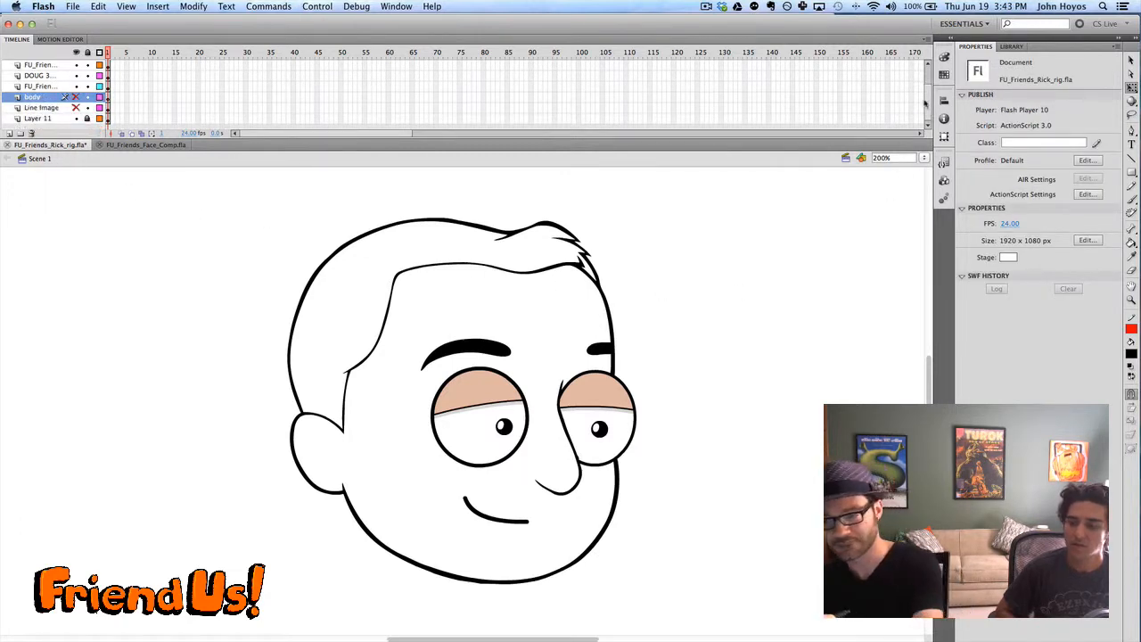
Rename the empty Layer 16 above the face parts as Audio
{"action": "scroll", "coordinate": [923, 98], "scroll_direction": "up", "scroll_amount": 3}
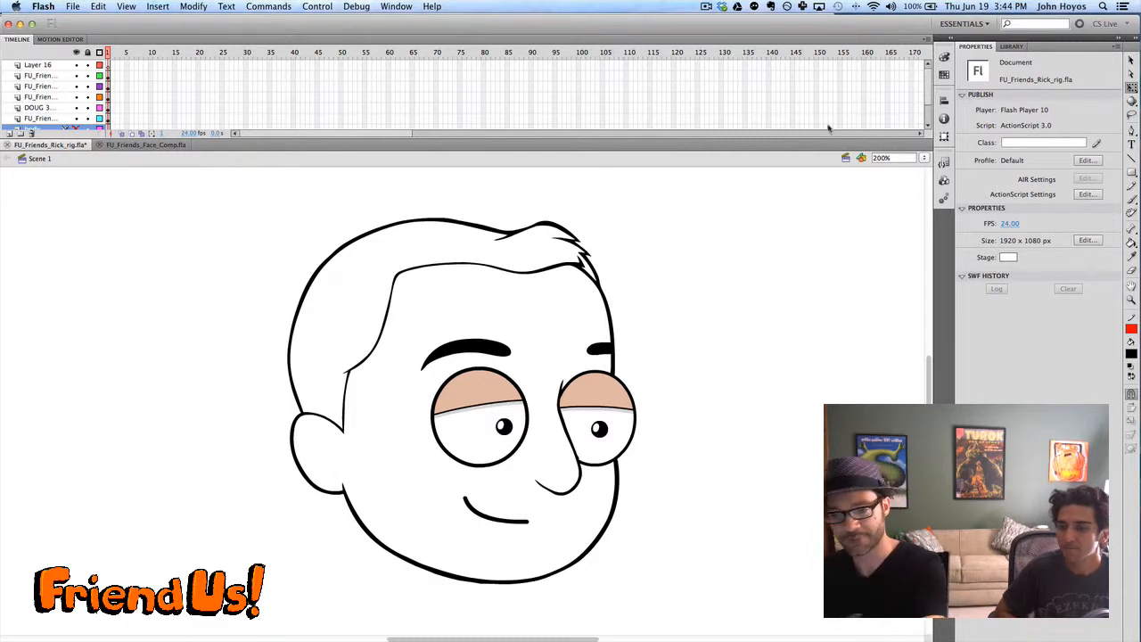
{"action": "left_click", "coordinate": [41, 66]}
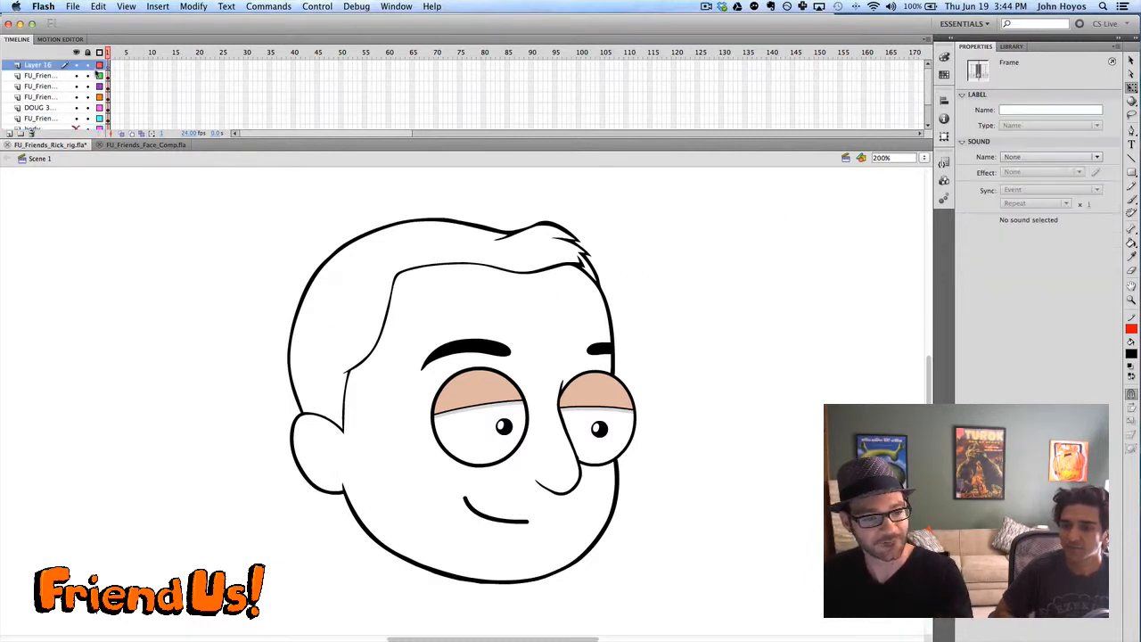
{"action": "double_click", "coordinate": [43, 69]}
{"action": "type", "text": "N"}
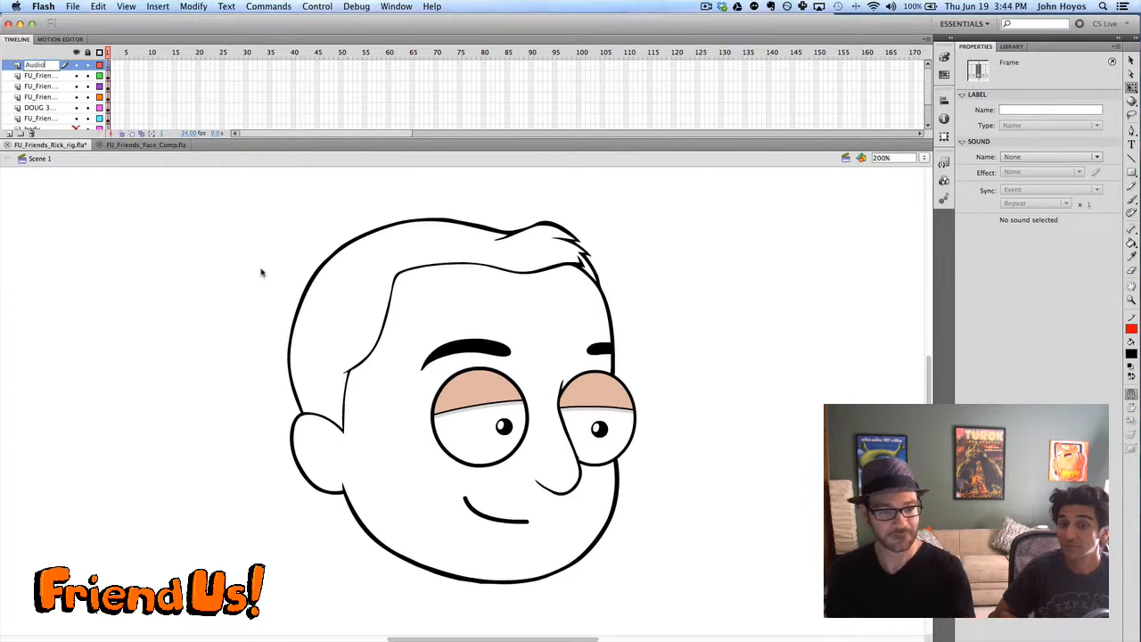
{"action": "left_click", "coordinate": [260, 273]}
Extend the frames of all layers to frame 26 and deselect the artwork
{"action": "left_click_drag", "start_coordinate": [225, 68], "coordinate": [225, 254]}
{"action": "key", "text": "super+a"}
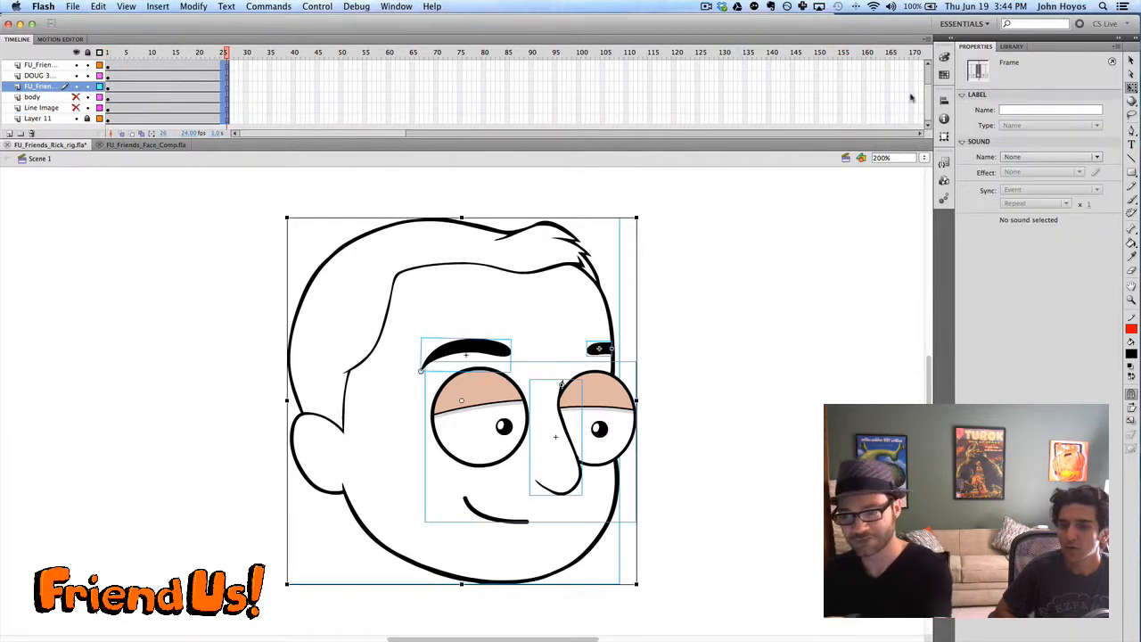
{"action": "key", "text": "super+z"}
{"action": "key", "text": "super+shift+a"}
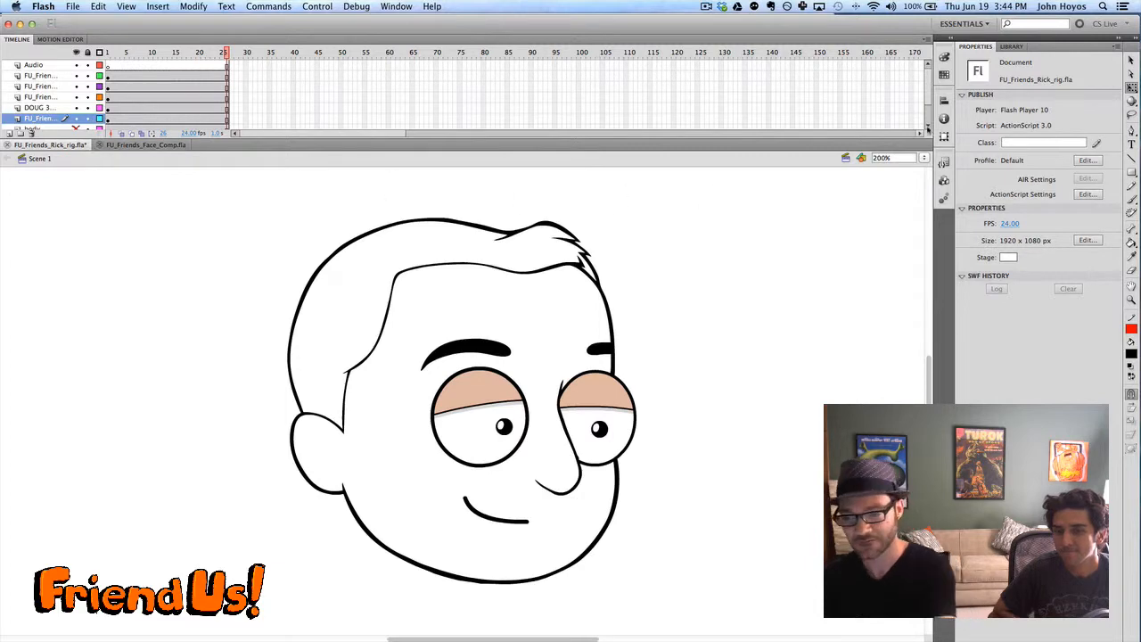
Open the eyes-and-mouth symbol, examine its eye and mouth instances and their looping options, and return to Scene 1
{"action": "scroll", "coordinate": [928, 92], "scroll_direction": "down", "scroll_amount": 2}
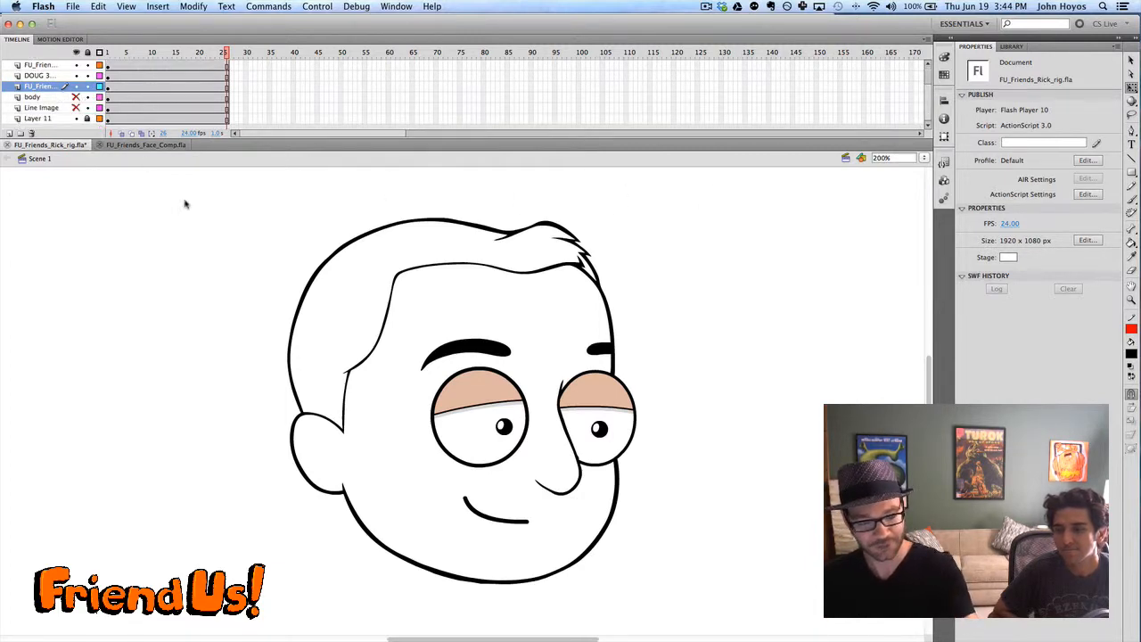
{"action": "left_click", "coordinate": [473, 510]}
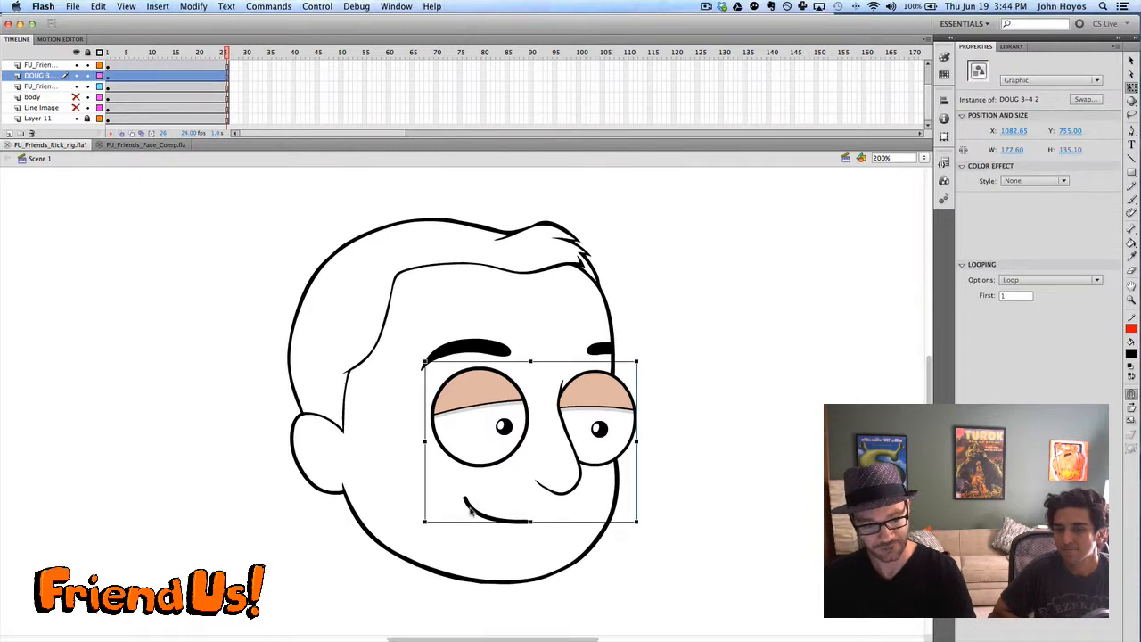
{"action": "double_click", "coordinate": [474, 510]}
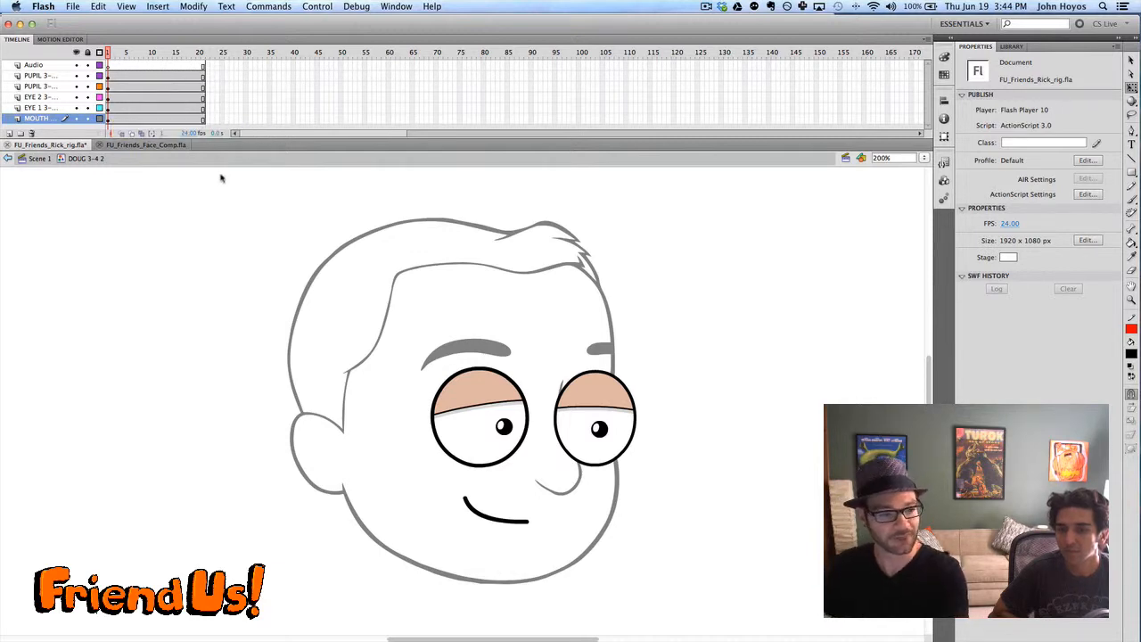
{"action": "left_click", "coordinate": [475, 403]}
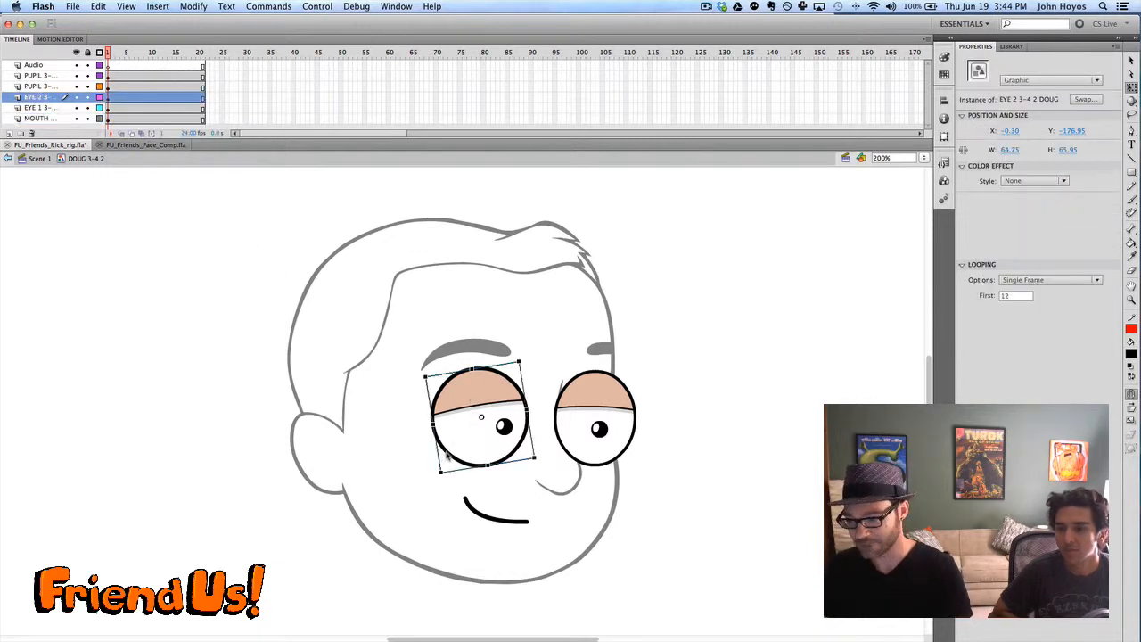
{"action": "left_click", "coordinate": [474, 528]}
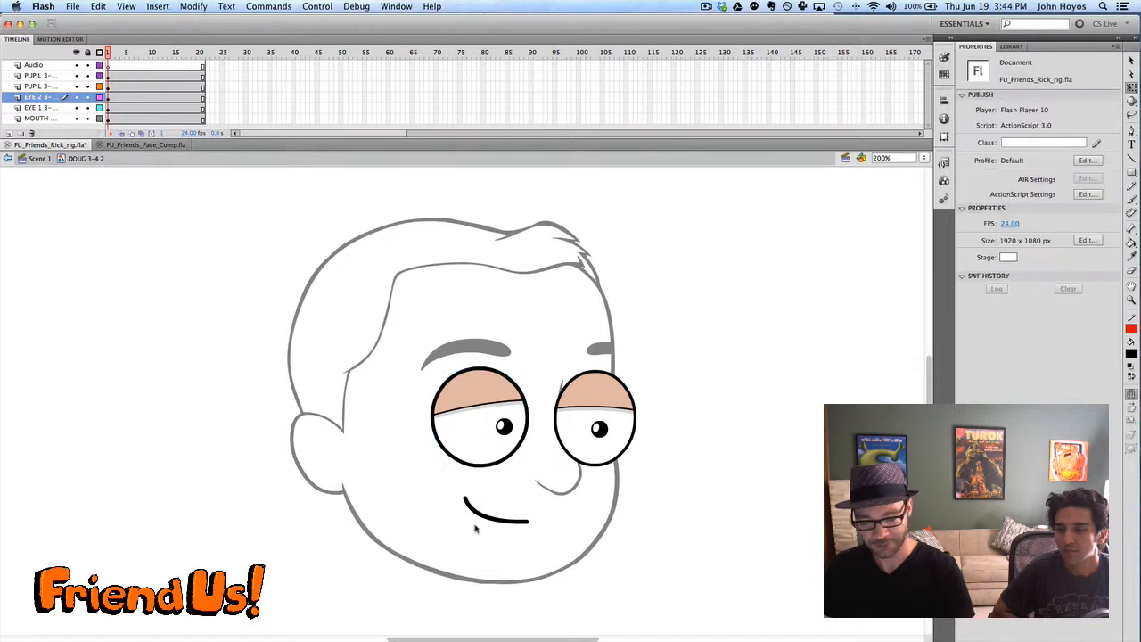
{"action": "left_click", "coordinate": [473, 522]}
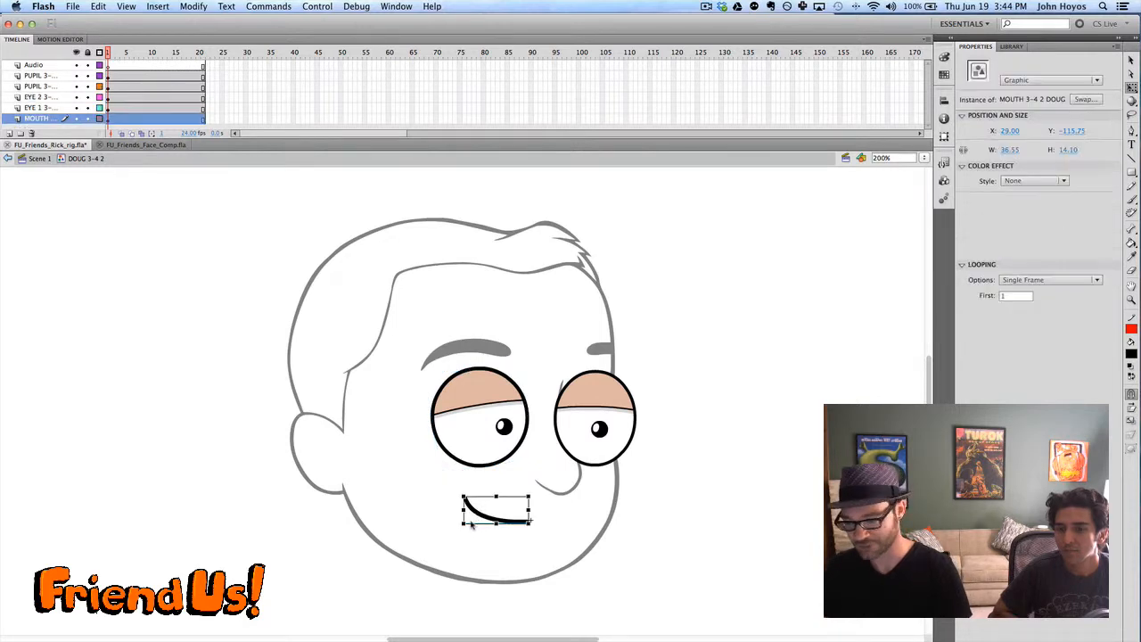
{"action": "left_click", "coordinate": [214, 295]}
{"action": "left_click", "coordinate": [40, 159]}
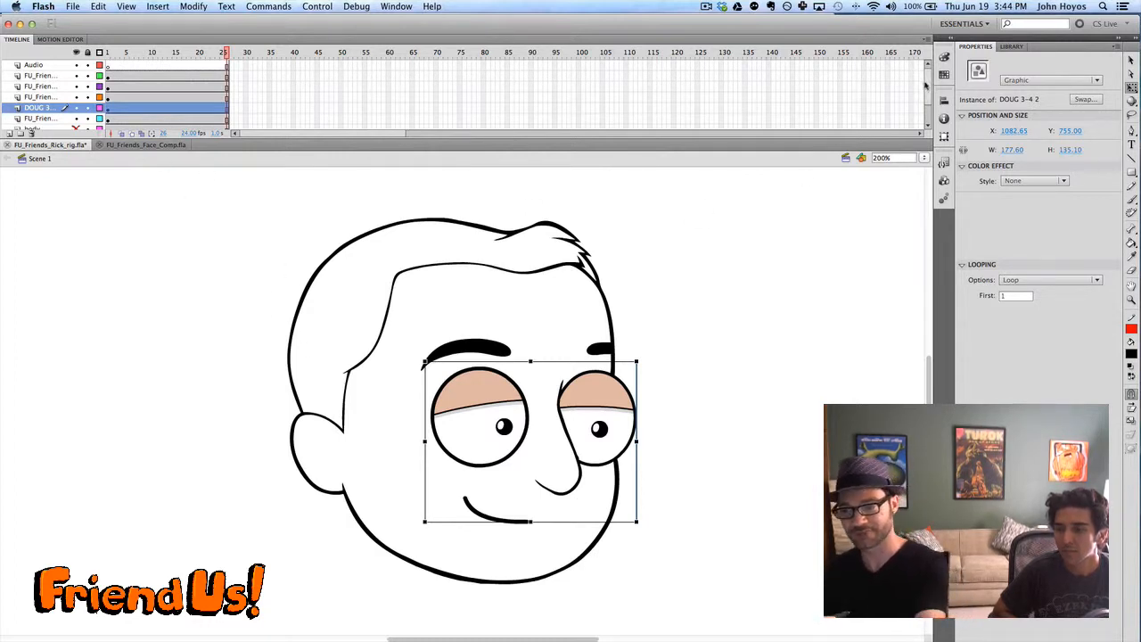
Select the Audio layer and all face-part layers and convert their contents to a graphic symbol named FU_Friends_Rick_head_comp
{"action": "left_click_drag", "start_coordinate": [208, 204], "coordinate": [689, 601]}
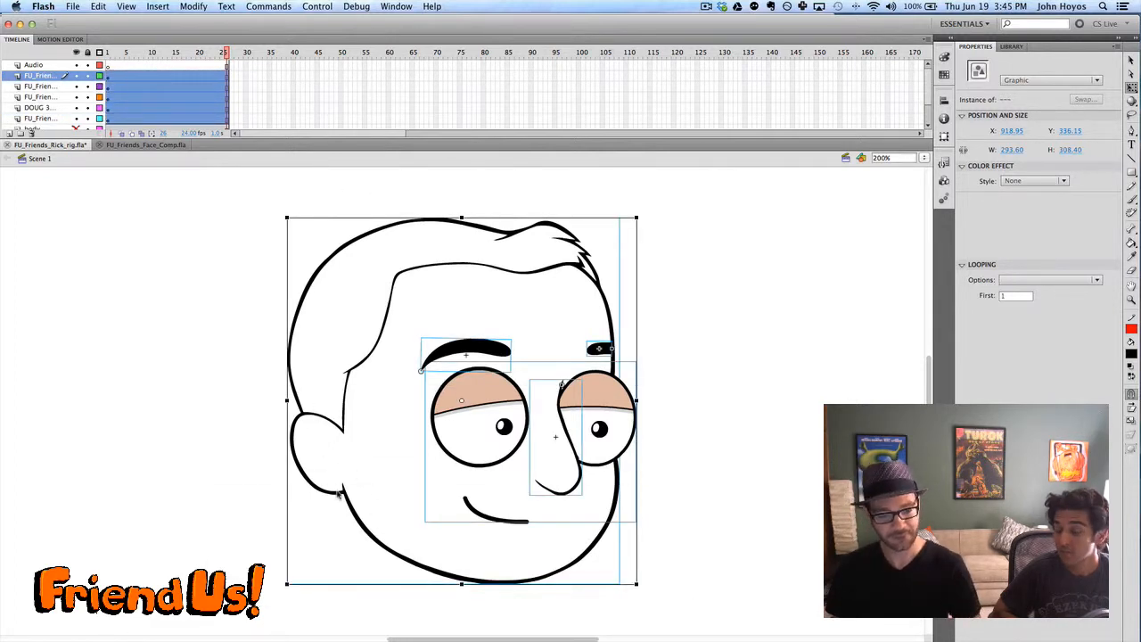
{"action": "left_click", "coordinate": [247, 281]}
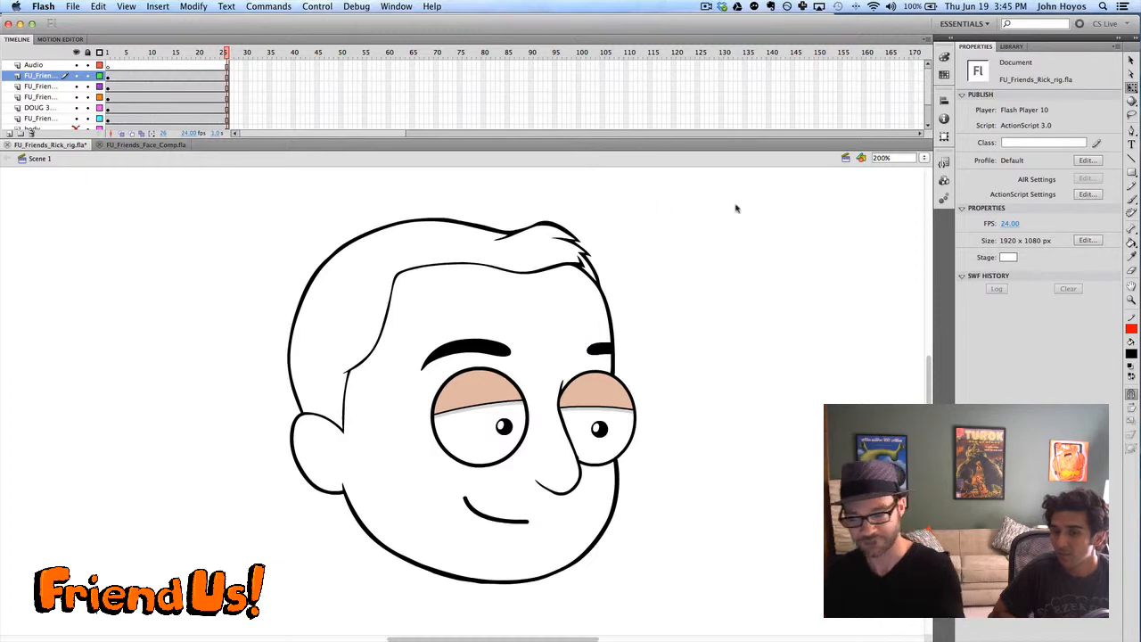
{"action": "scroll", "coordinate": [929, 102], "scroll_direction": "down", "scroll_amount": 3}
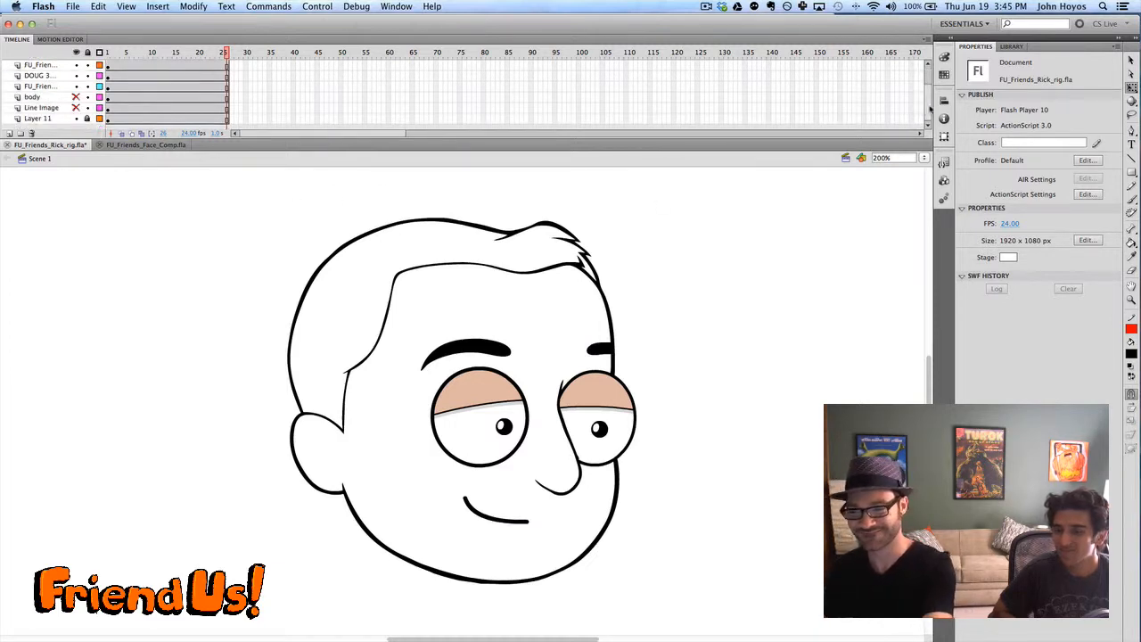
{"action": "scroll", "coordinate": [929, 103], "scroll_direction": "up", "scroll_amount": 3}
{"action": "left_click", "coordinate": [61, 119]}
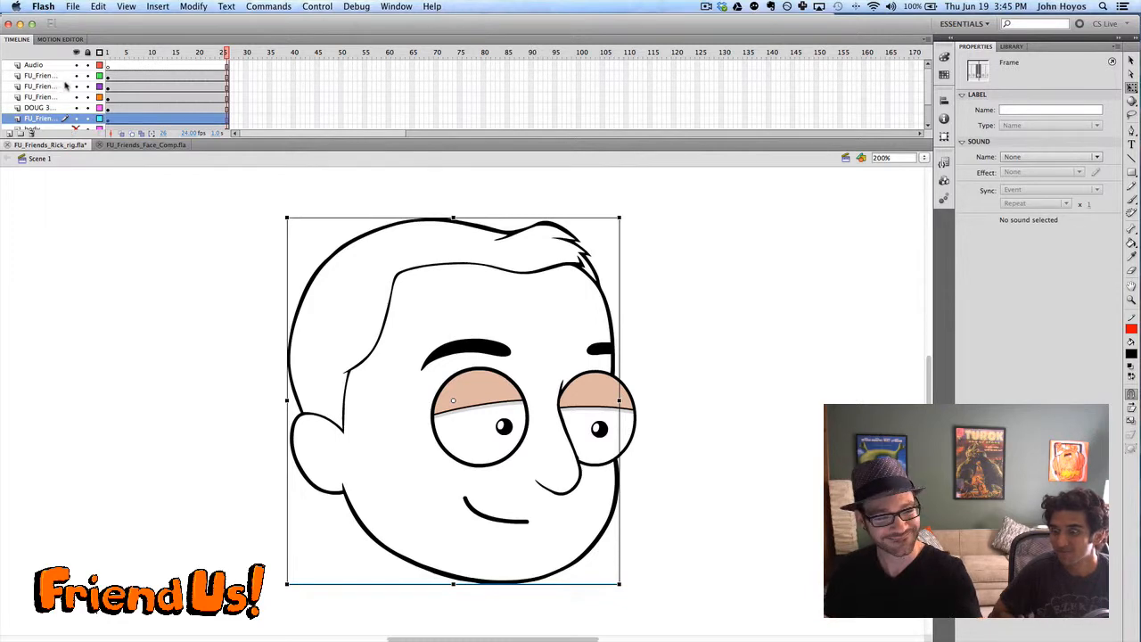
{"action": "left_click", "coordinate": [236, 224]}
{"action": "left_click", "coordinate": [40, 120]}
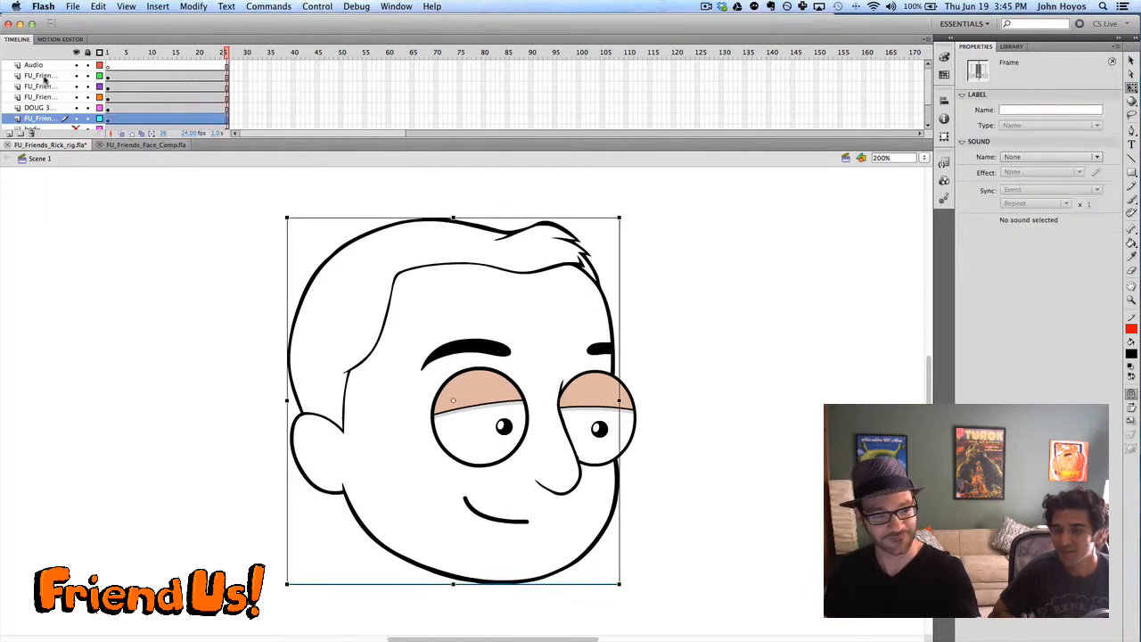
{"action": "left_click", "coordinate": [40, 67], "text": "shift"}
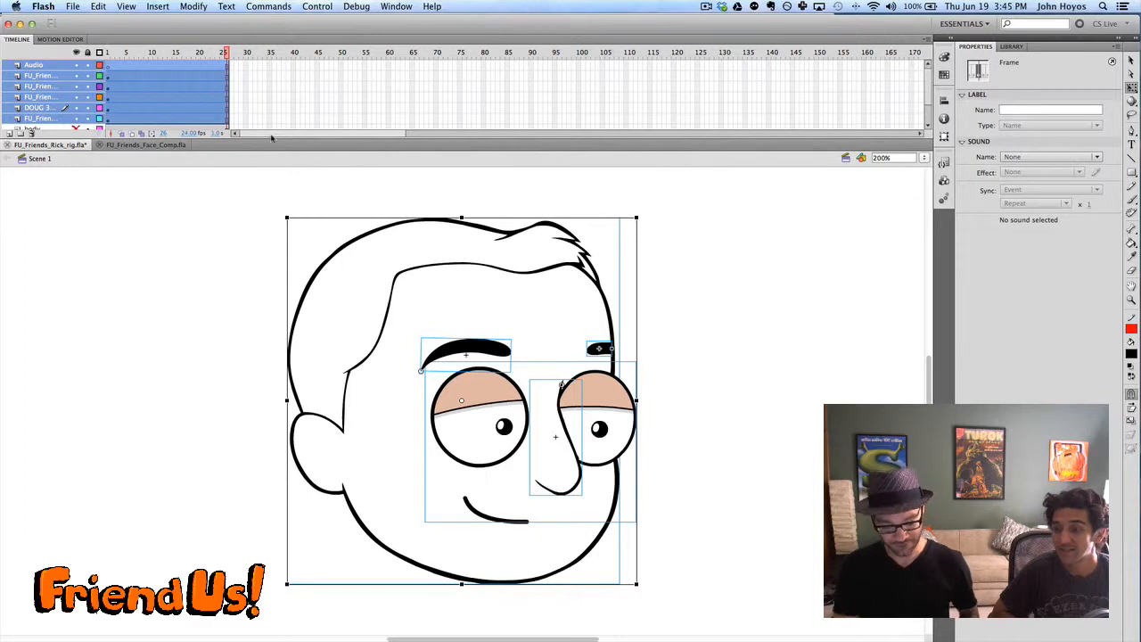
{"action": "key", "text": "F8"}
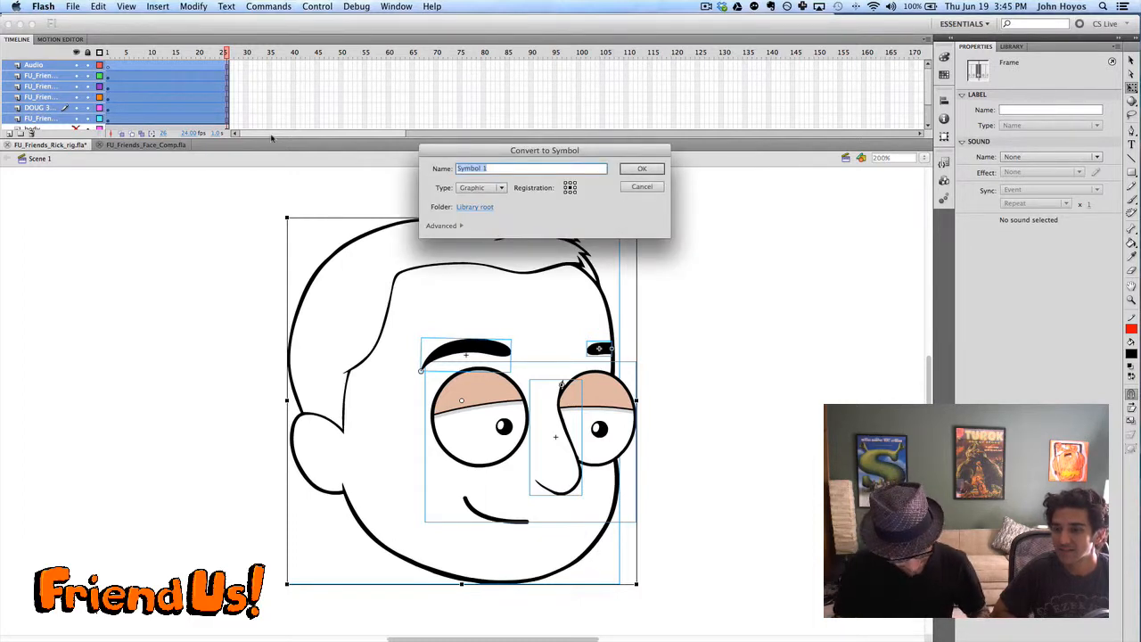
{"action": "type", "text": "f"}
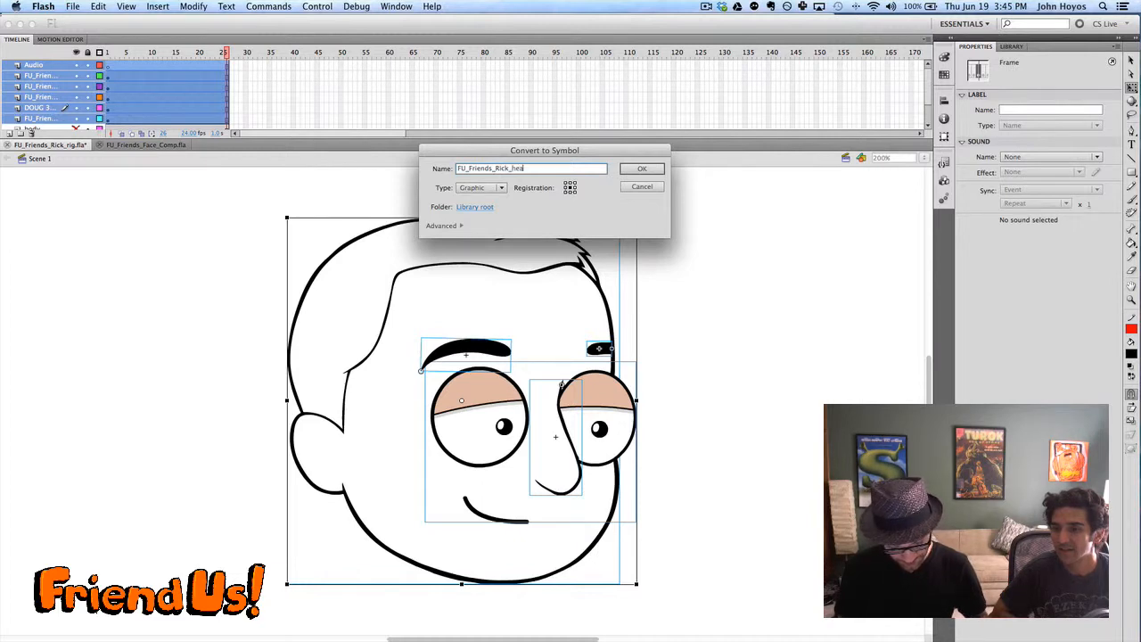
{"action": "type", "text": "comp"}
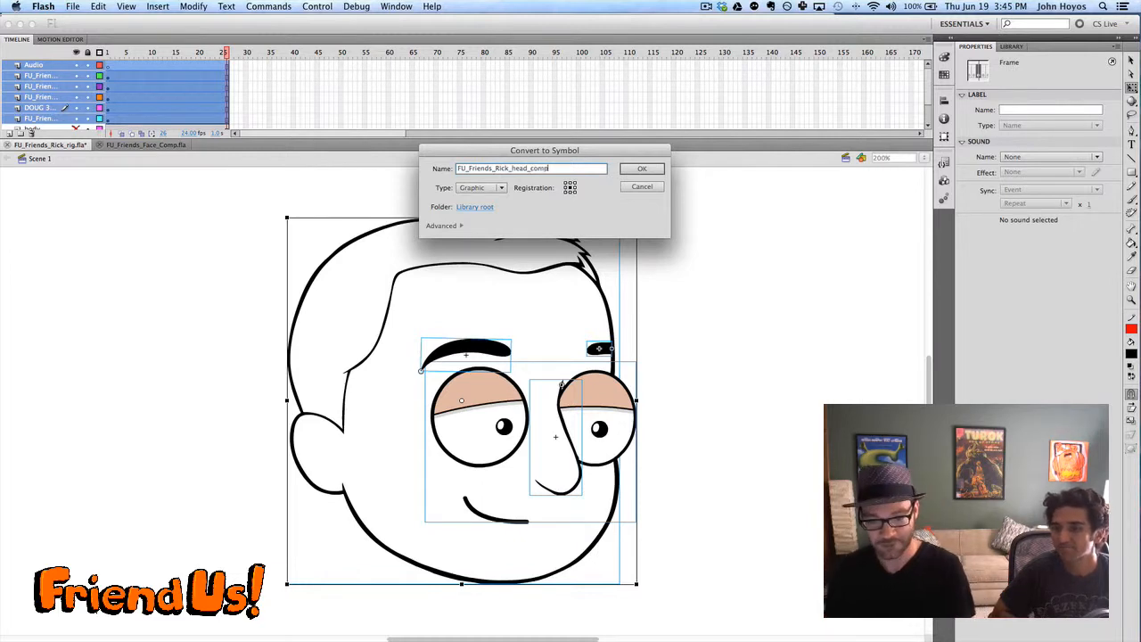
{"action": "left_click", "coordinate": [641, 169]}
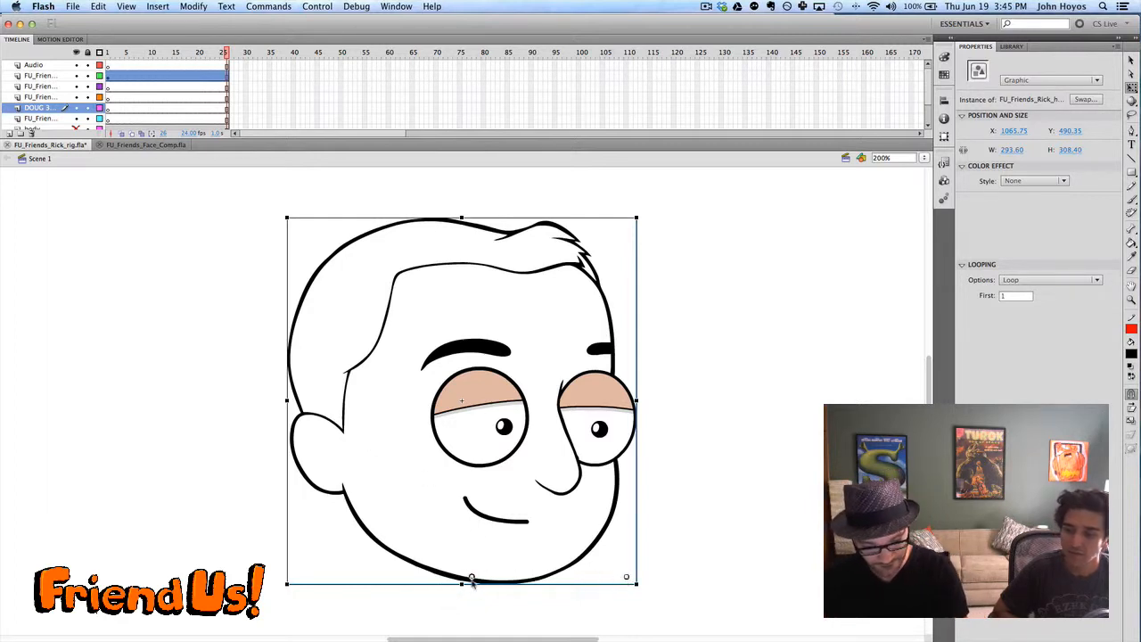
Try scaling the combined head symbol around its pivot point at the chin and undo the distortion
{"action": "left_click_drag", "start_coordinate": [287, 217], "coordinate": [251, 267]}
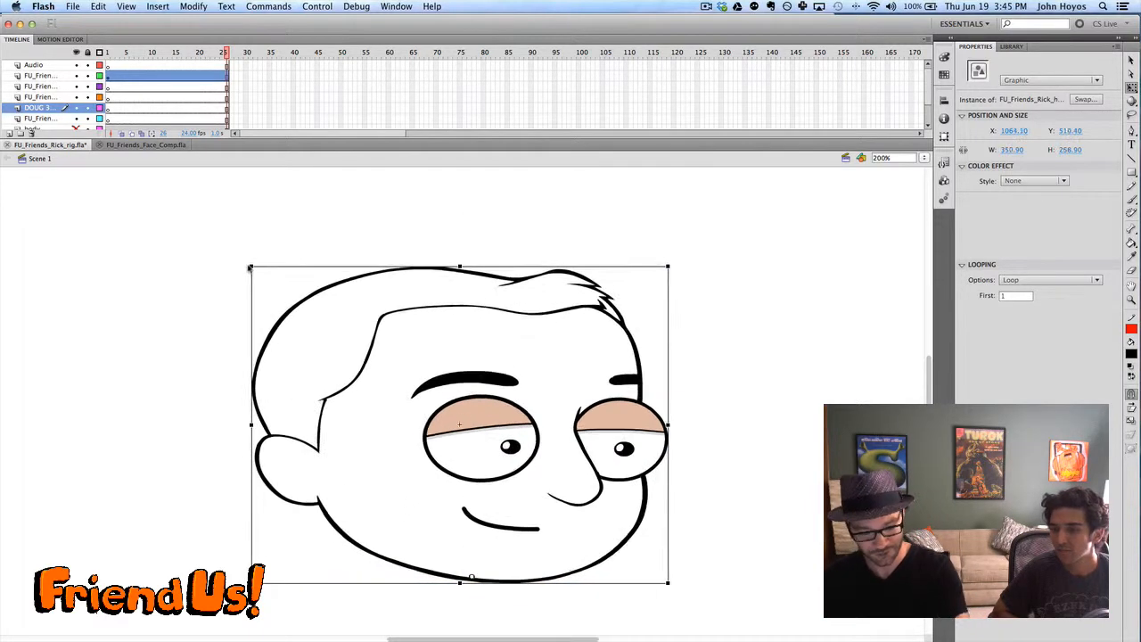
{"action": "key", "text": "super+z"}
{"action": "left_click_drag", "start_coordinate": [284, 217], "coordinate": [301, 247]}
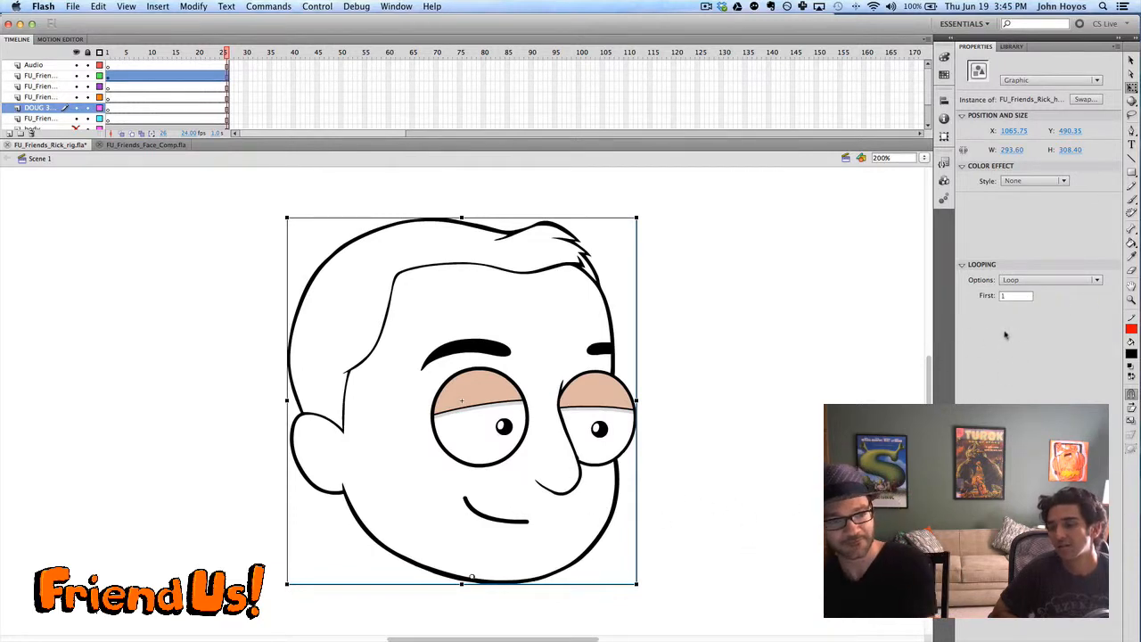
Set the combined head symbol's looping to Play Once and distribute the face parts inside it to separate layers
{"action": "left_click", "coordinate": [1045, 280]}
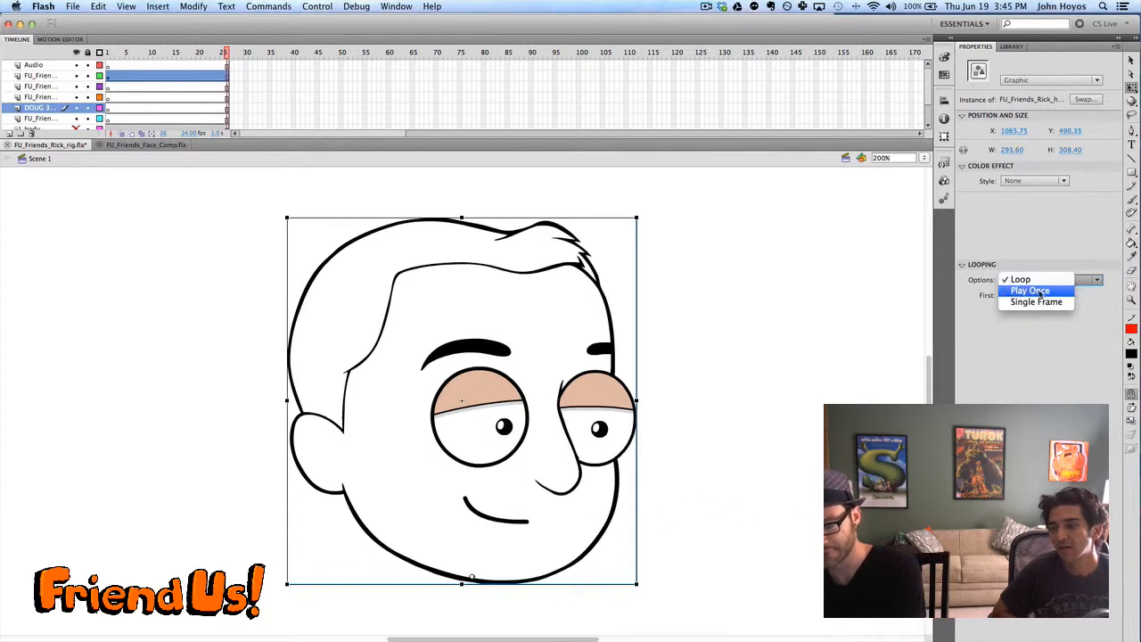
{"action": "left_click", "coordinate": [1041, 293]}
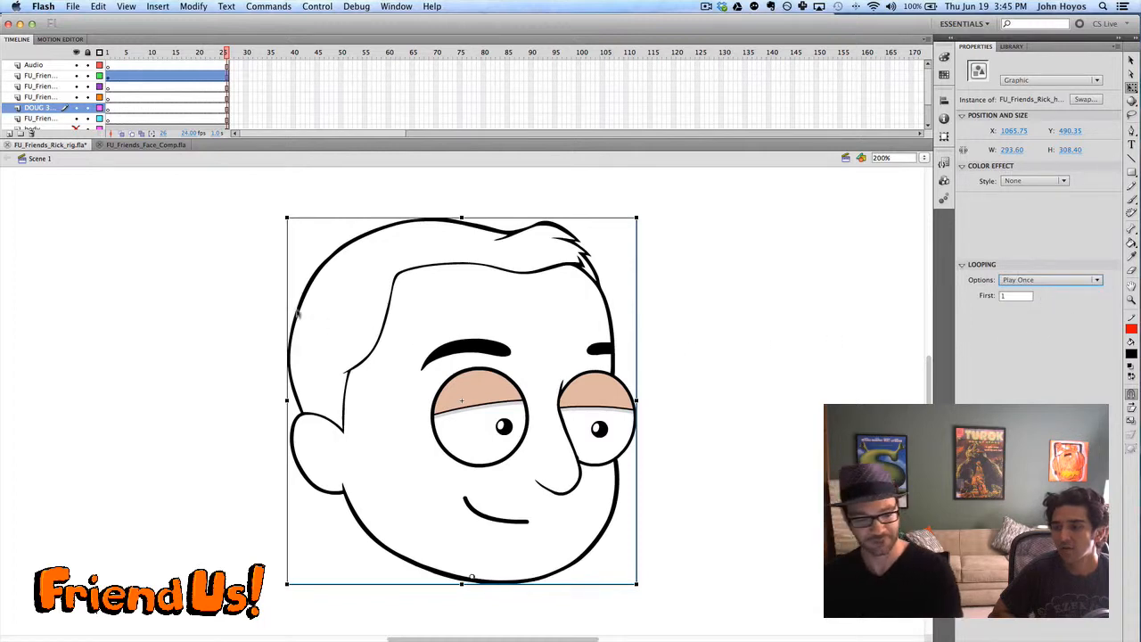
{"action": "double_click", "coordinate": [323, 284]}
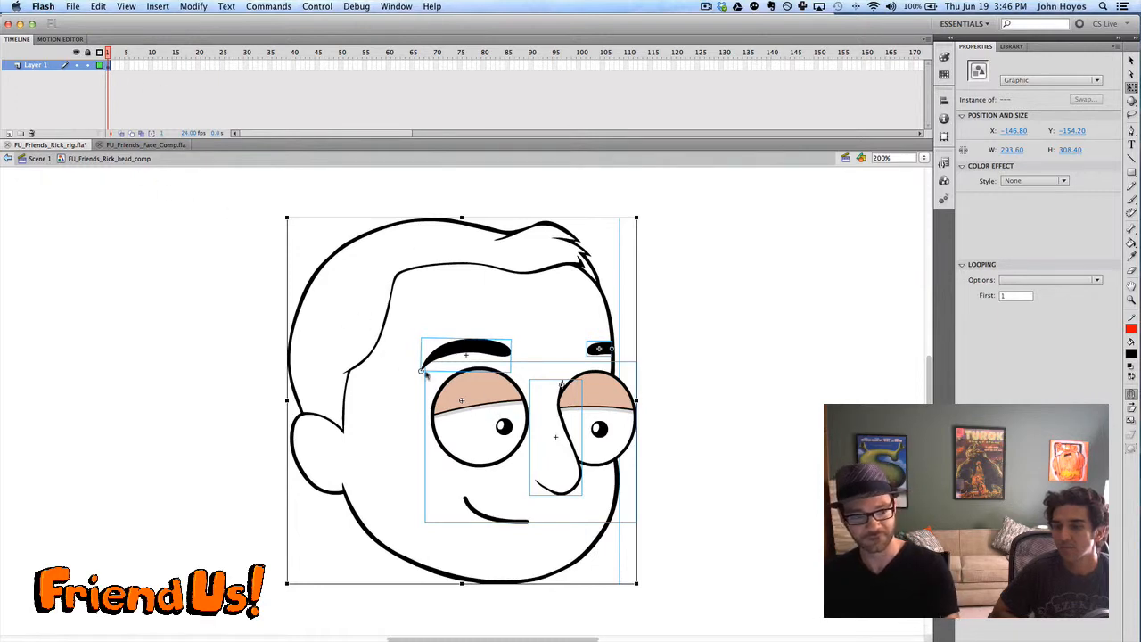
{"action": "right_click", "coordinate": [480, 396]}
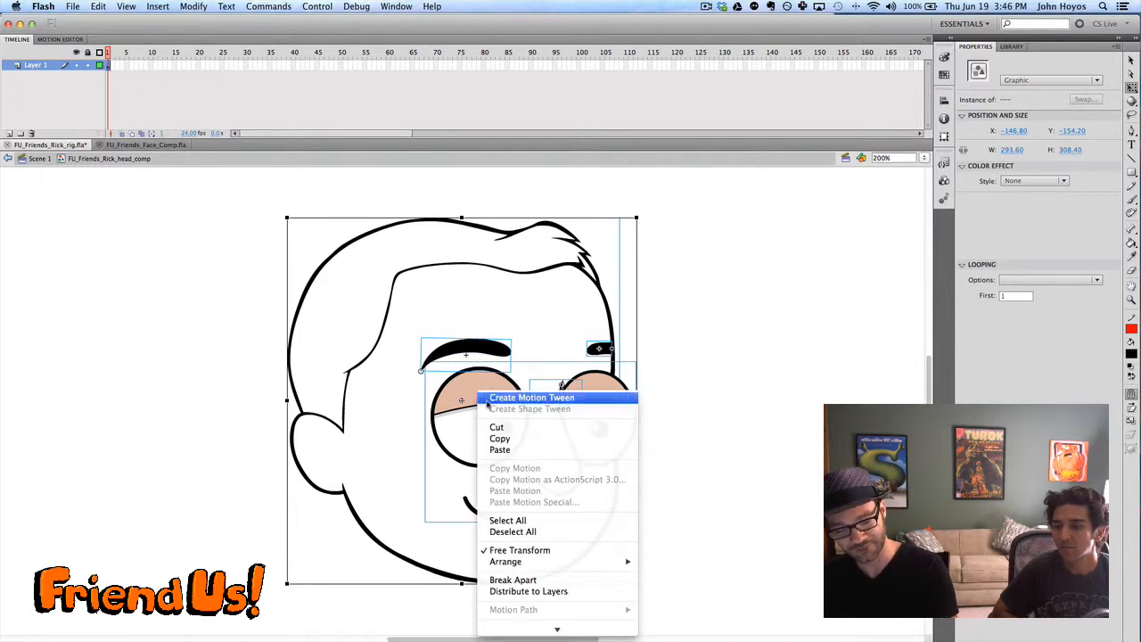
{"action": "left_click", "coordinate": [503, 591]}
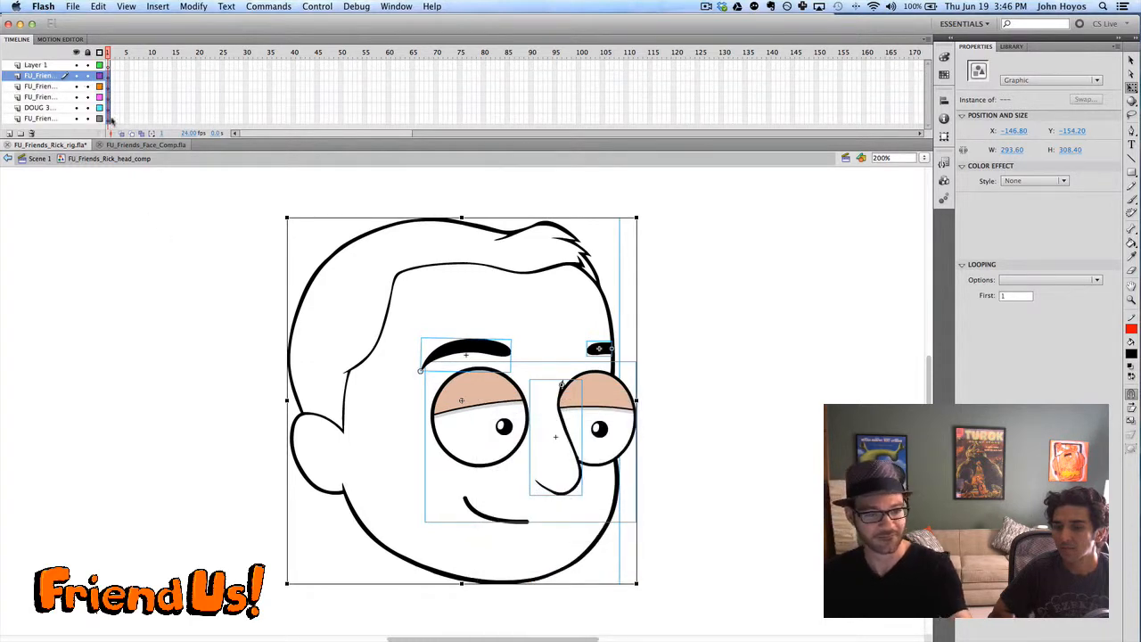
Extend all layers inside the combined head symbol to frame 25 and deselect the artwork
{"action": "left_click_drag", "start_coordinate": [222, 64], "coordinate": [221, 207]}
{"action": "left_click", "coordinate": [226, 212]}
{"action": "key", "text": "F5"}
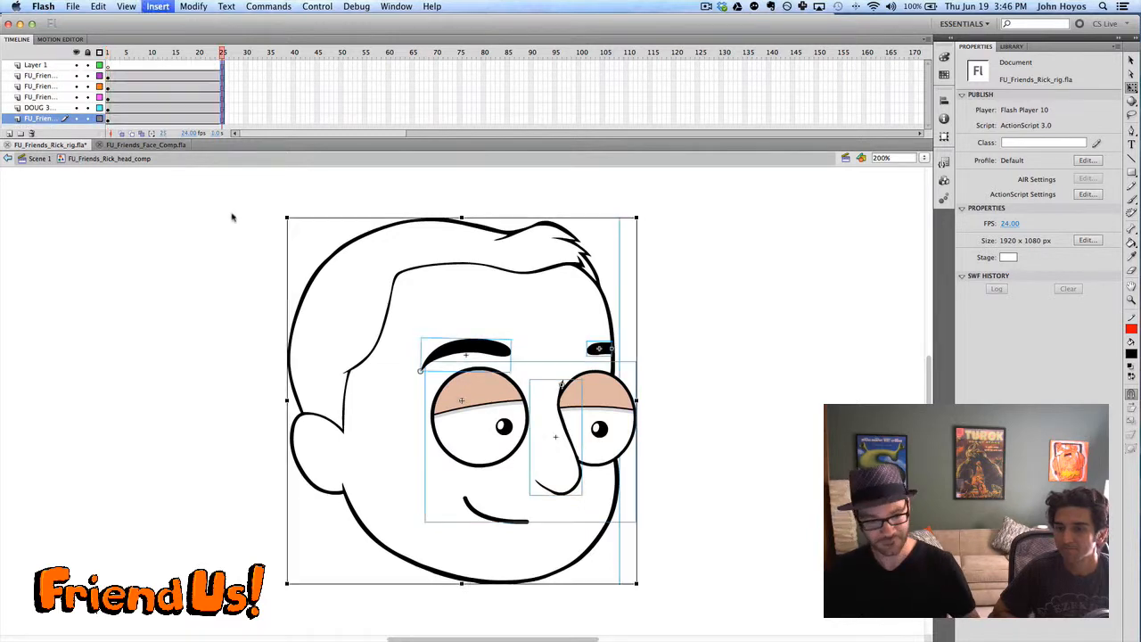
{"action": "left_click", "coordinate": [235, 242]}
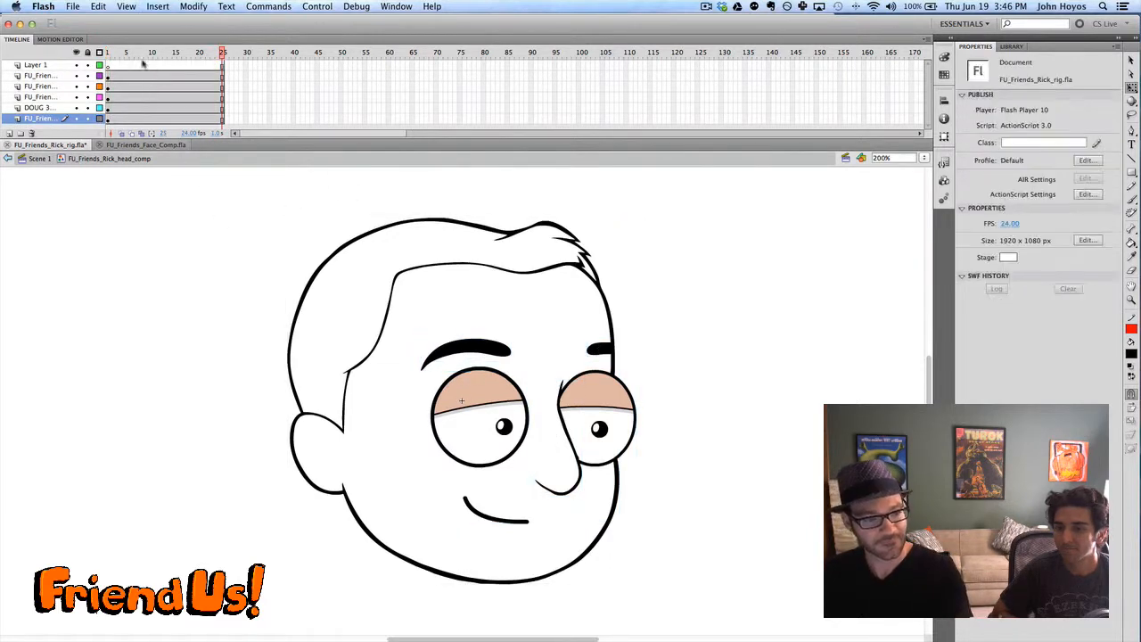
Rename the empty Layer 1 inside the head symbol as Audio and return to Scene 1
{"action": "left_click", "coordinate": [36, 65]}
{"action": "type", "text": "A"}
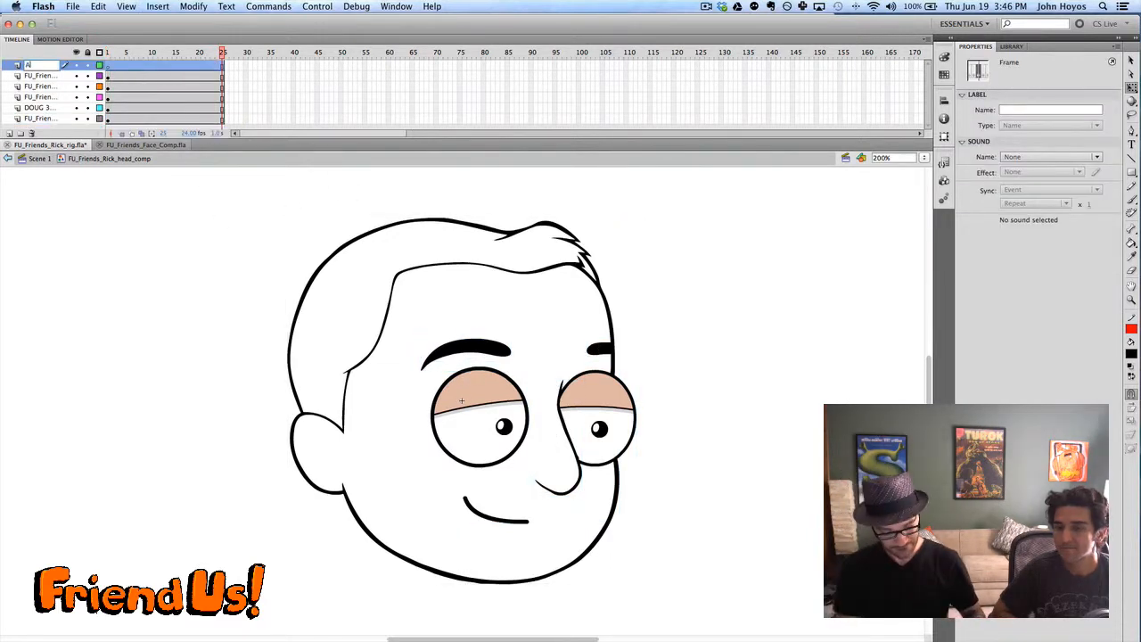
{"action": "type", "text": "udio"}
{"action": "left_click", "coordinate": [74, 174]}
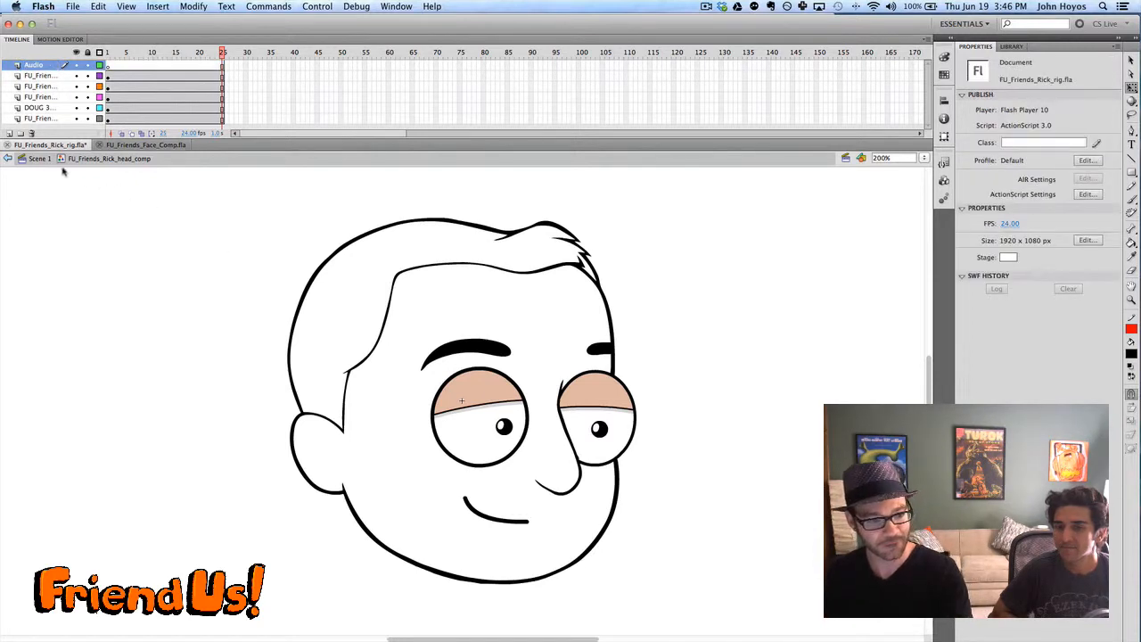
{"action": "left_click", "coordinate": [35, 158]}
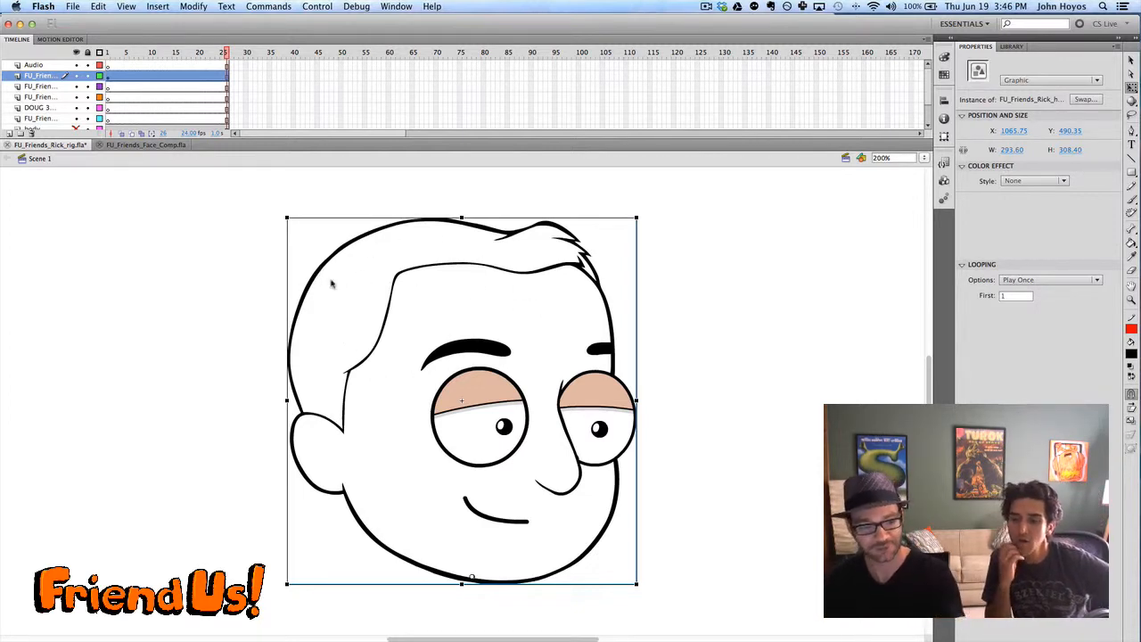
Delete the four emptied face-part layers between the combined head layer and the body layer
{"action": "left_click", "coordinate": [43, 87]}
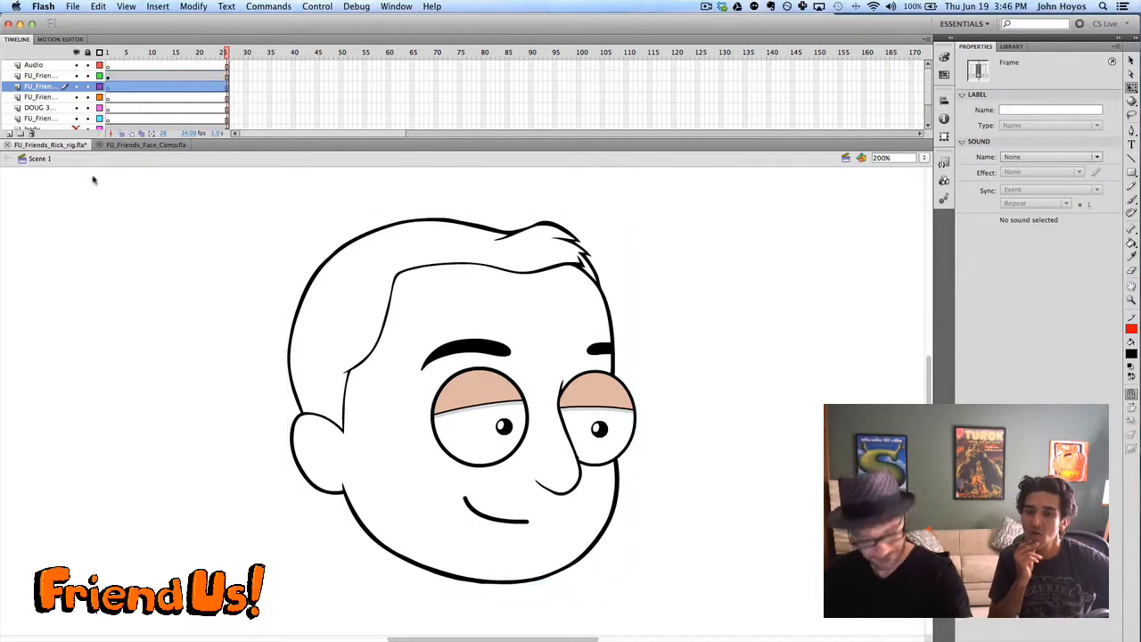
{"action": "left_click", "coordinate": [51, 117], "text": "shift"}
{"action": "left_click_drag", "start_coordinate": [36, 139], "coordinate": [37, 115]}
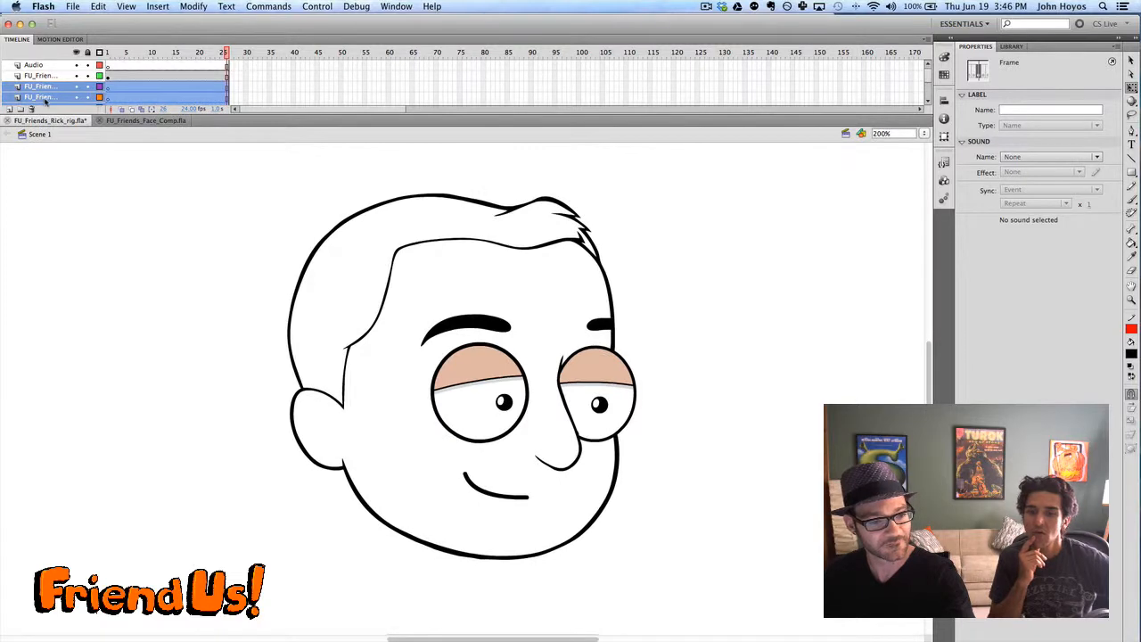
{"action": "left_click", "coordinate": [34, 109]}
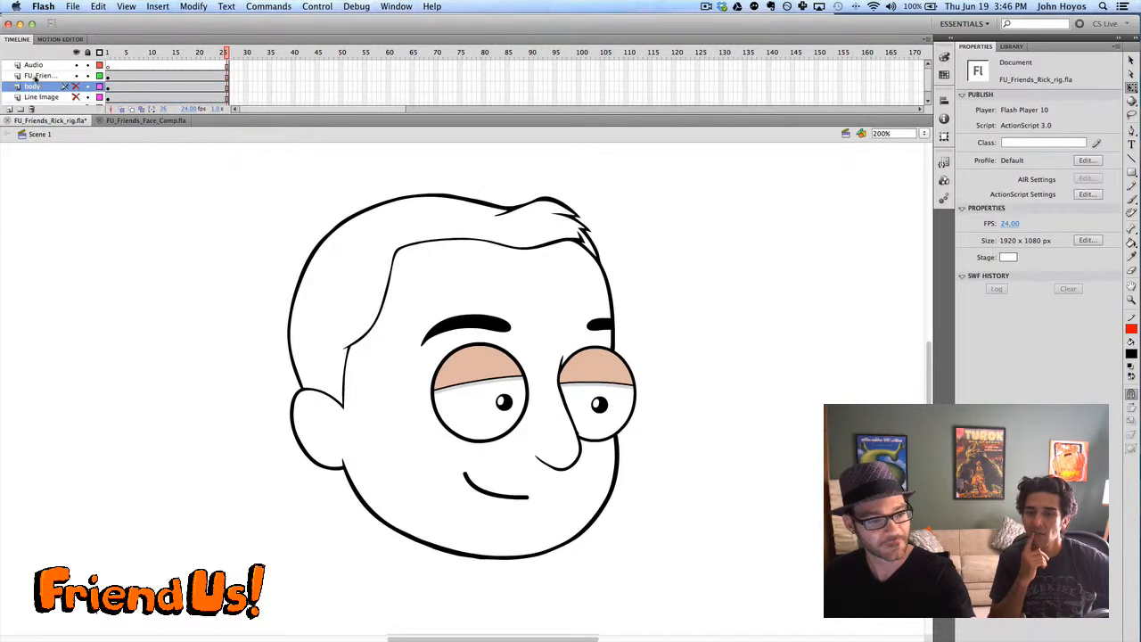
Rename the combined head symbol's layer as Head, check the symbol's selection, and return the playhead to frame 1
{"action": "double_click", "coordinate": [38, 76]}
{"action": "type", "text": "Head"}
{"action": "left_click", "coordinate": [254, 299]}
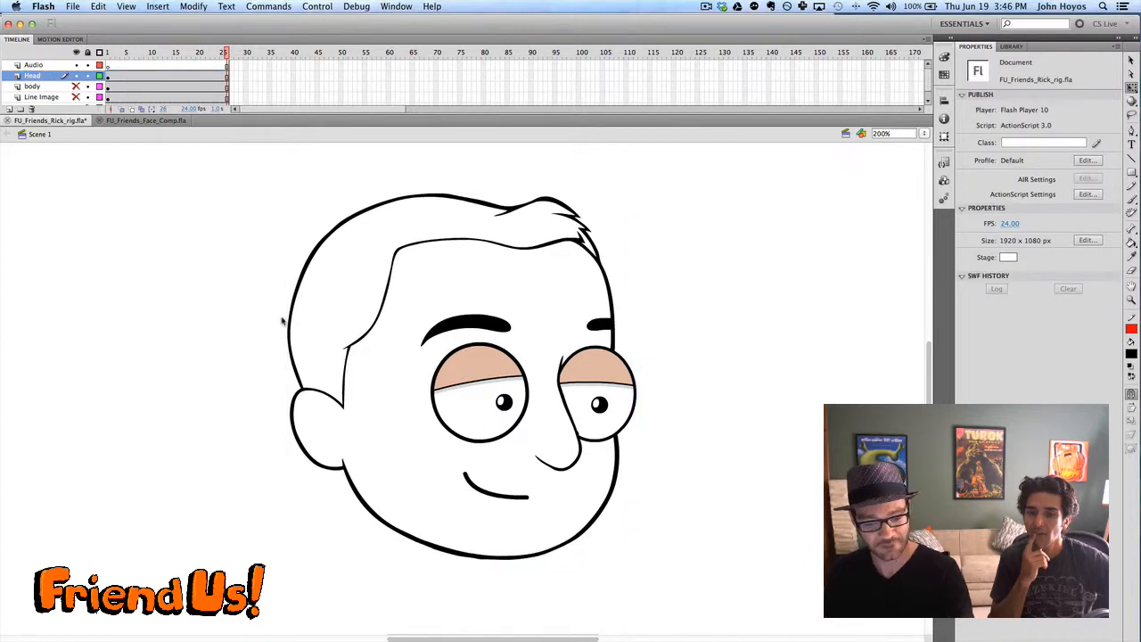
{"action": "left_click", "coordinate": [321, 377]}
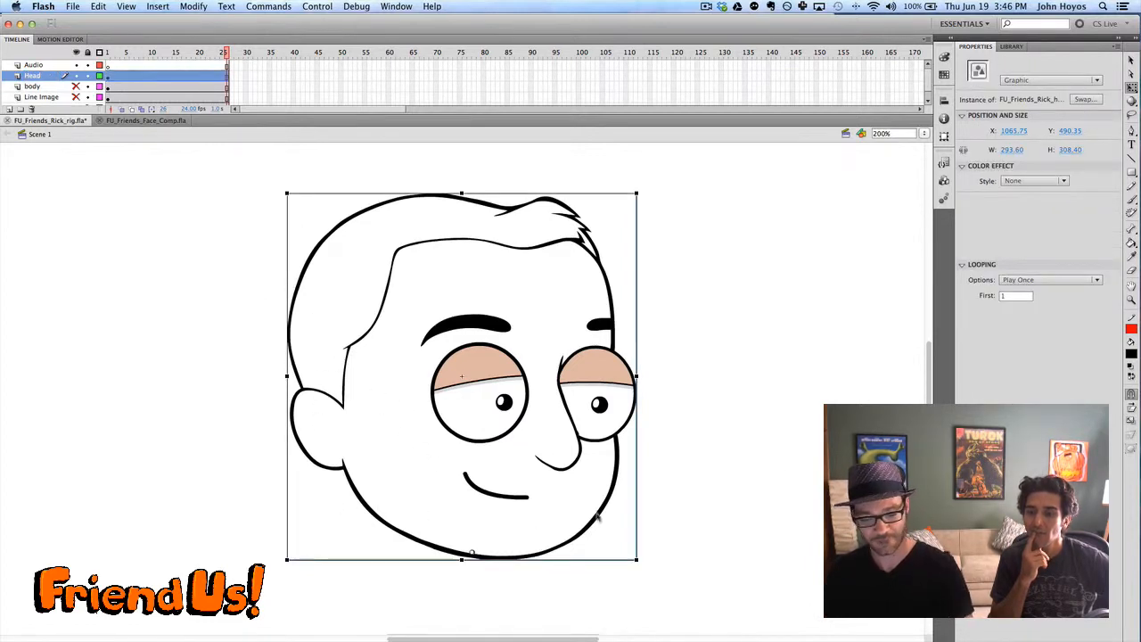
{"action": "left_click", "coordinate": [152, 233]}
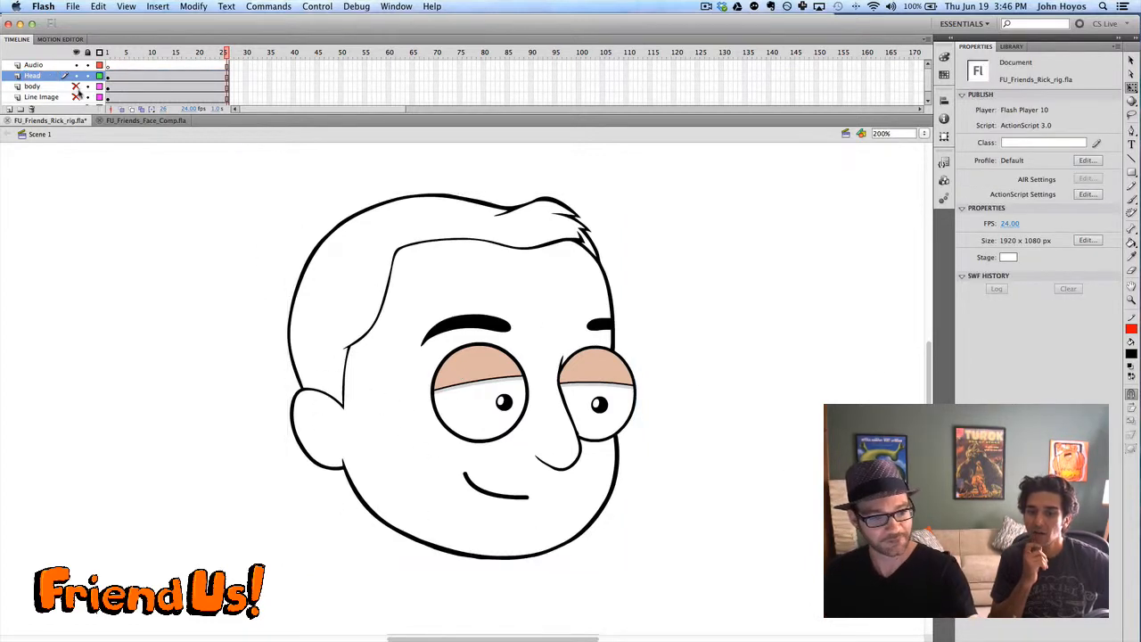
{"action": "left_click", "coordinate": [108, 54]}
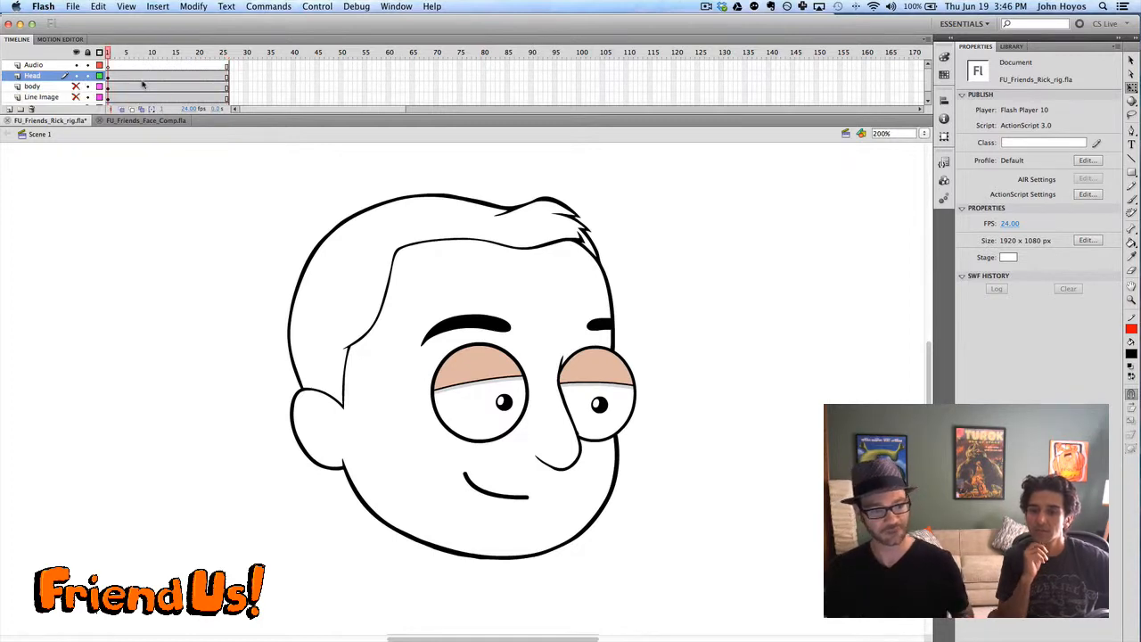